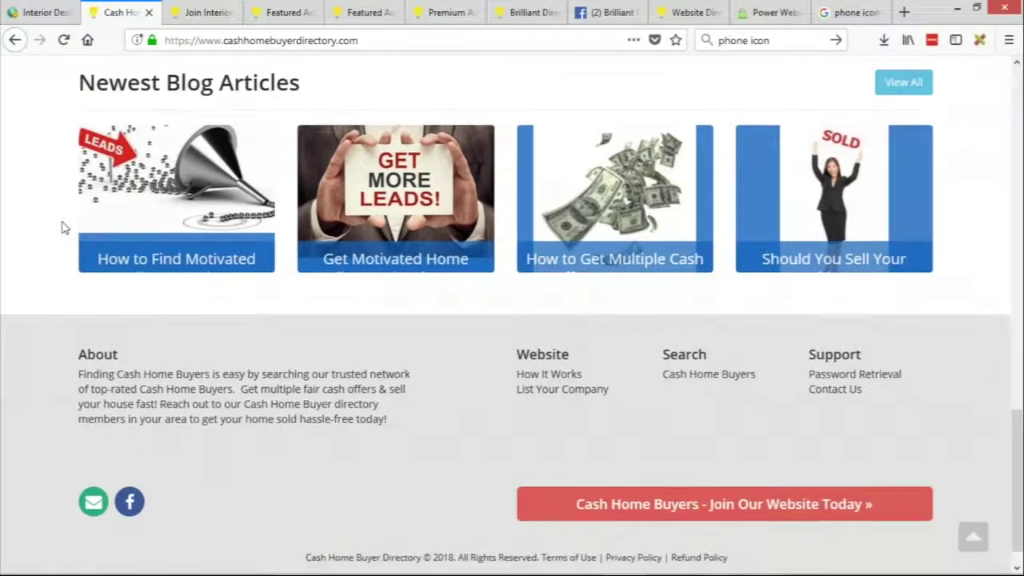
Open the directory's Find Cash Buyers page and show the cash home buyer listings for California.
scroll(64, 228, up, 3)
scroll(64, 228, up, 8)
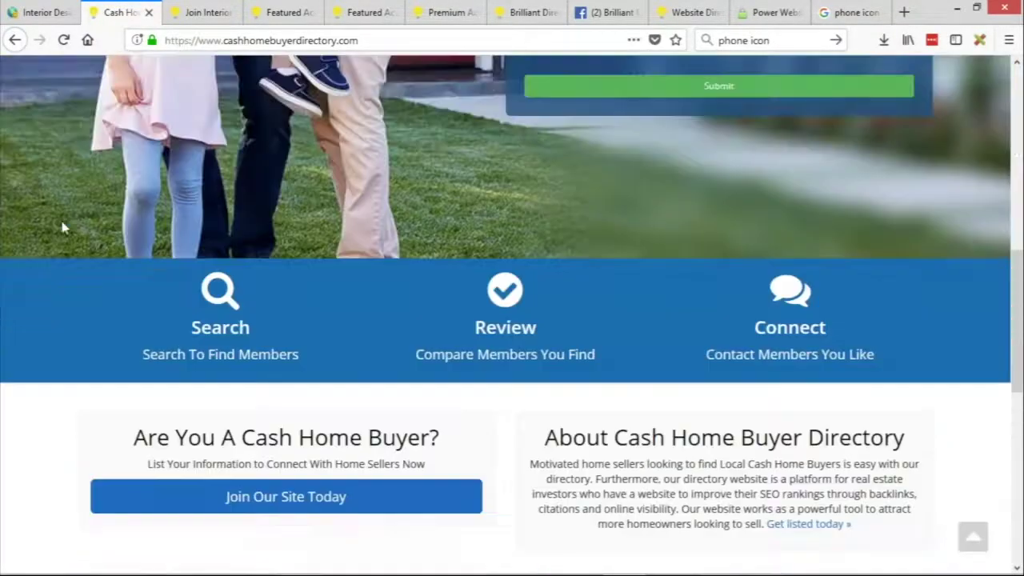
scroll(62, 227, up, 1)
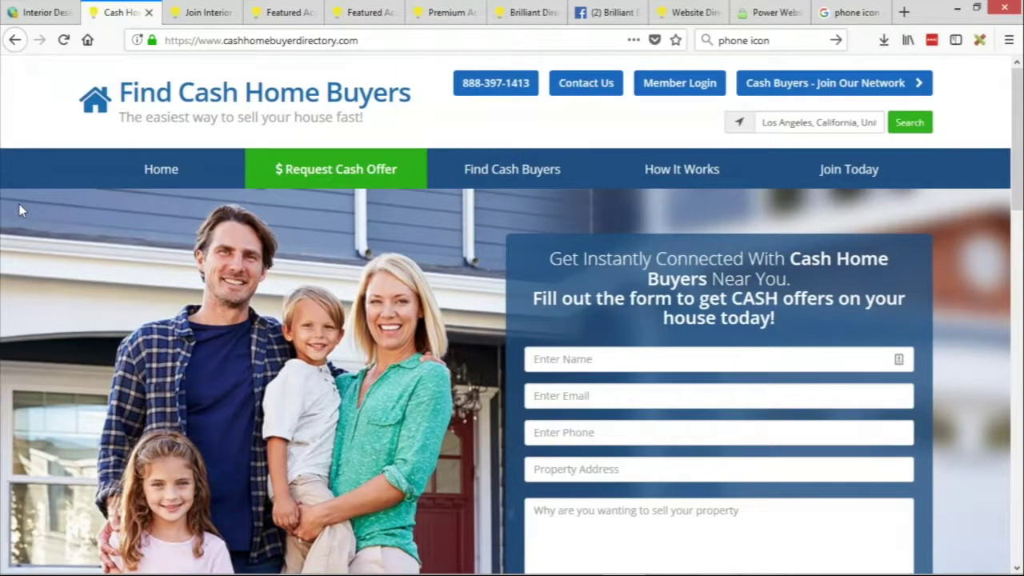
click(512, 179)
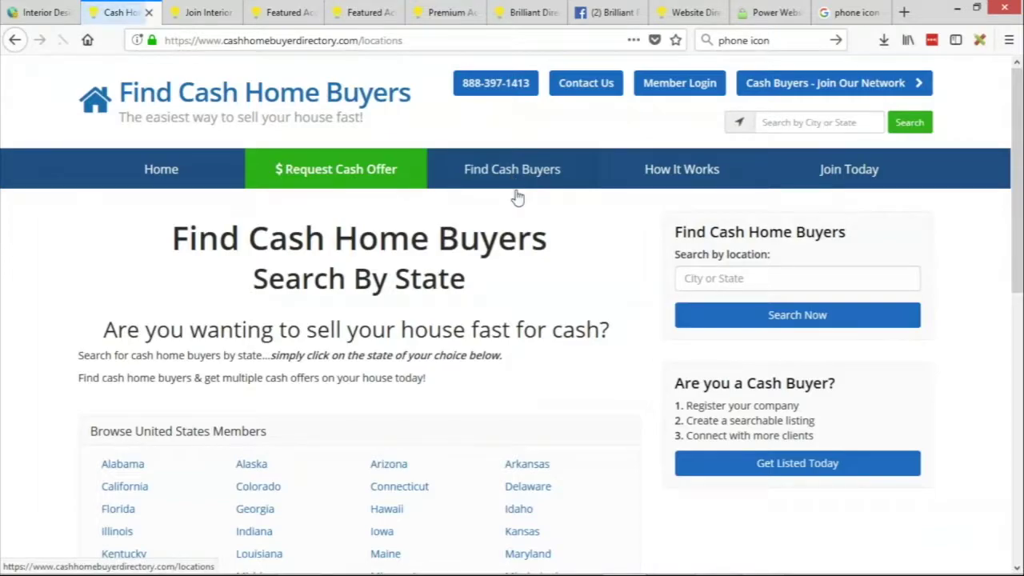
scroll(628, 262, down, 3)
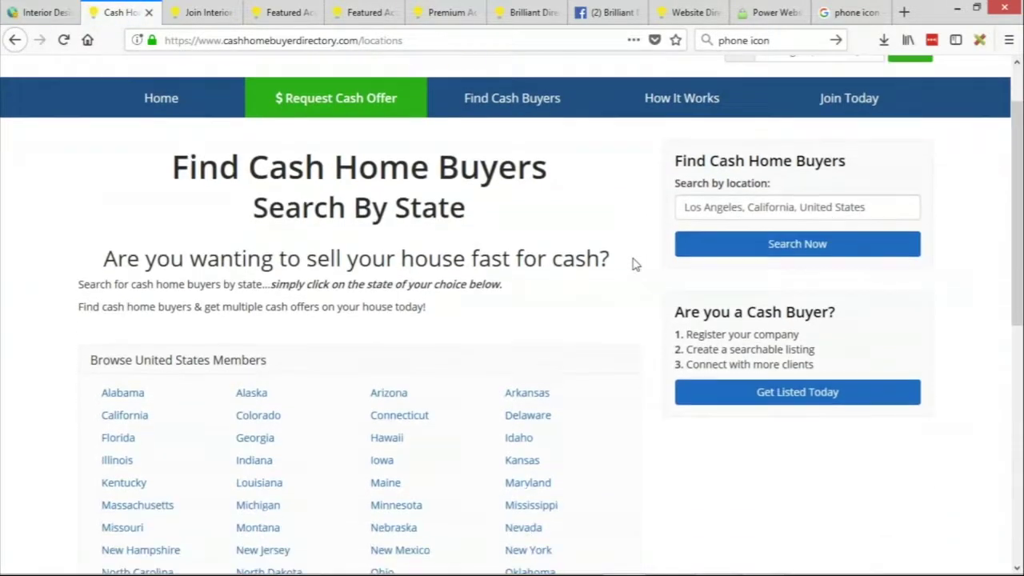
scroll(634, 264, down, 2)
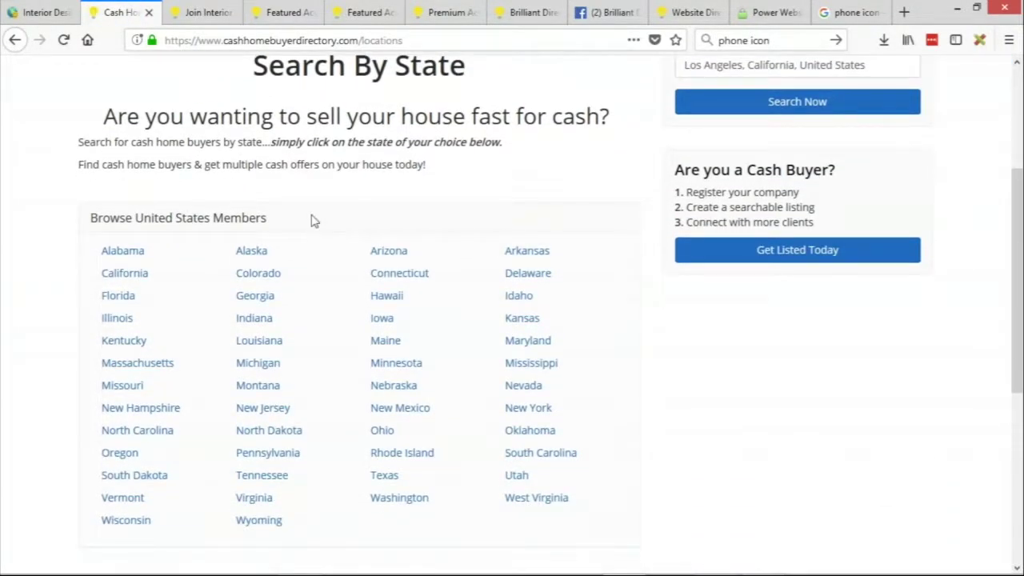
click(141, 281)
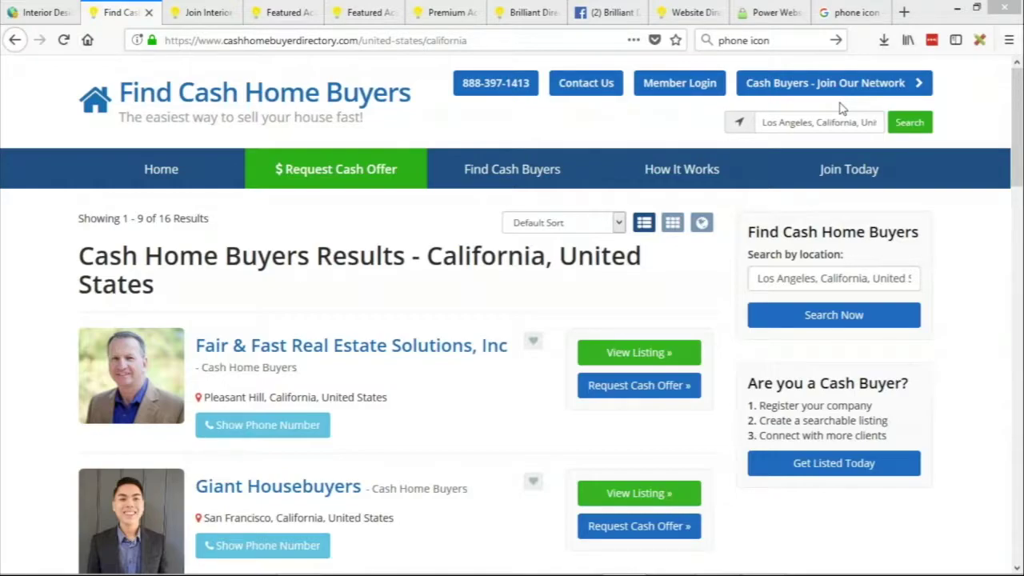
Switch to the site's admin dashboard and open the live Cash Home Buyer Directory website in a new tab.
key(ctrl+shift+Tab)
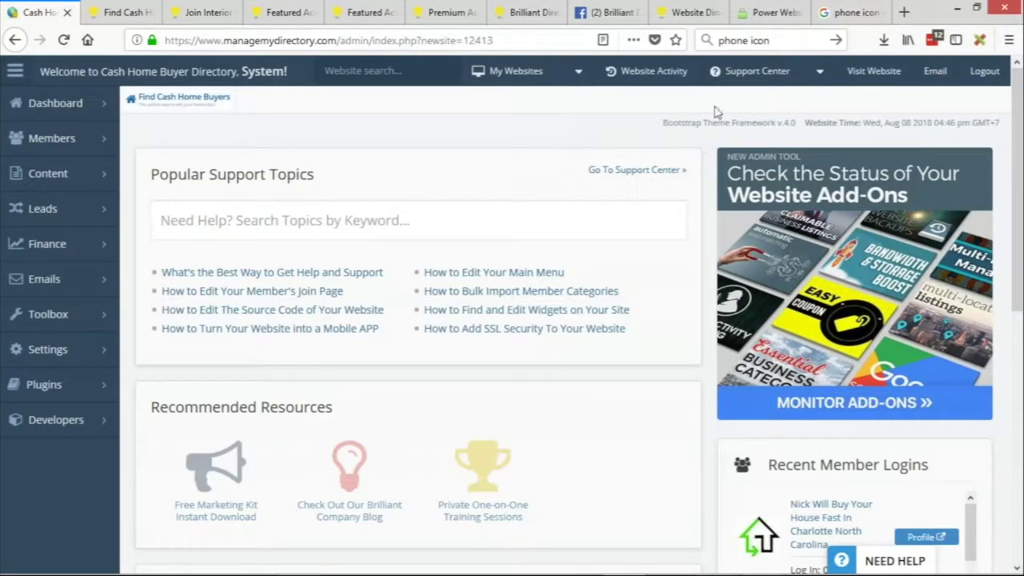
middle_click(853, 71)
click(117, 15)
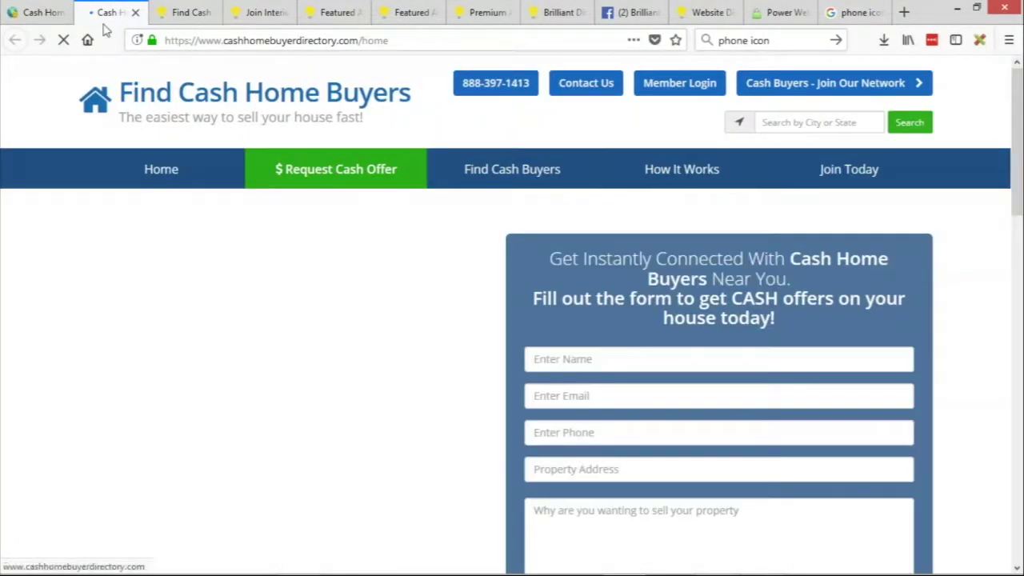
Examine the homepage's cash offer form, site title and tagline.
scroll(544, 315, down, 3)
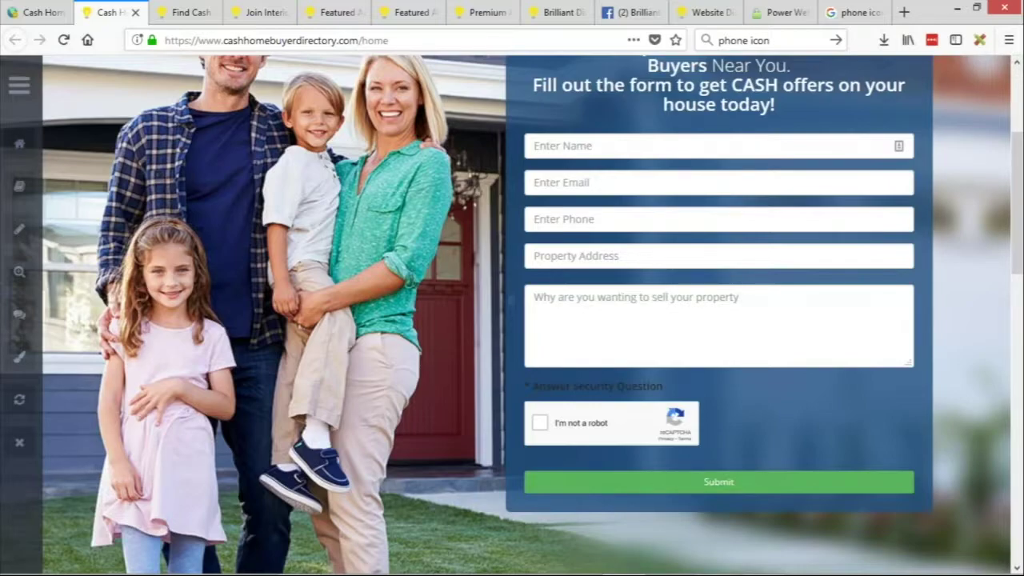
scroll(323, 404, down, 2)
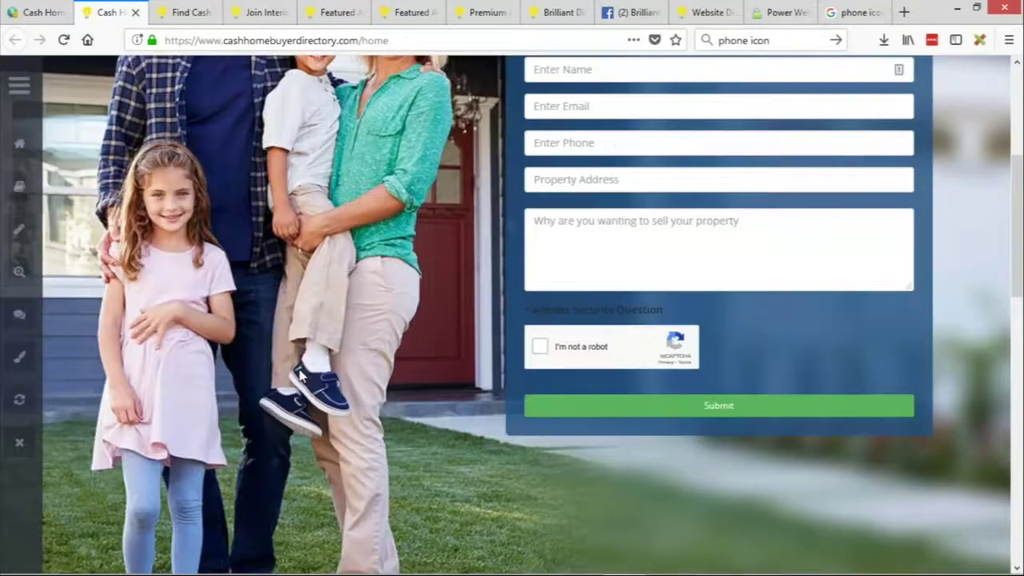
scroll(334, 335, up, 5)
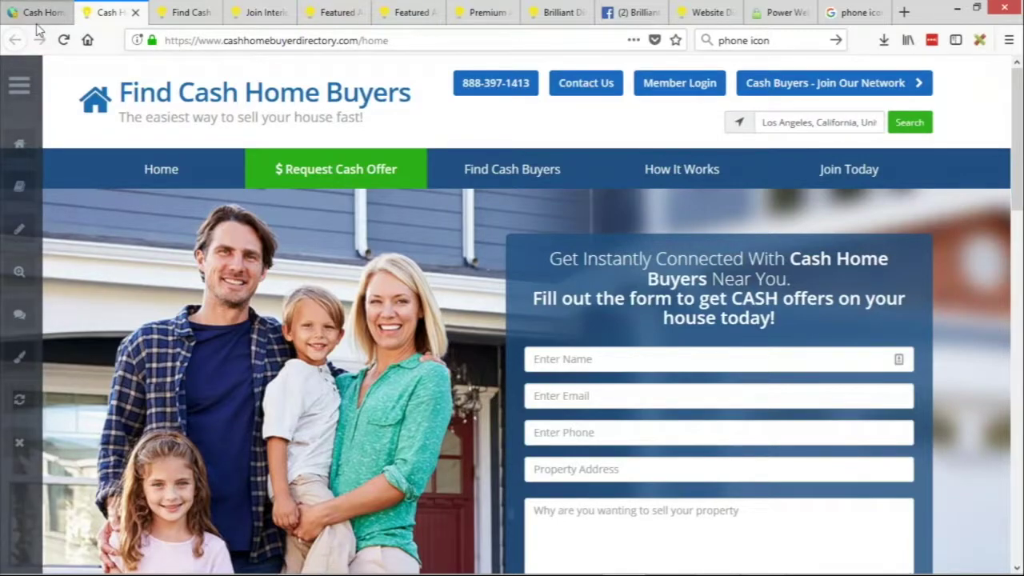
drag(377, 130, 83, 100)
click(98, 188)
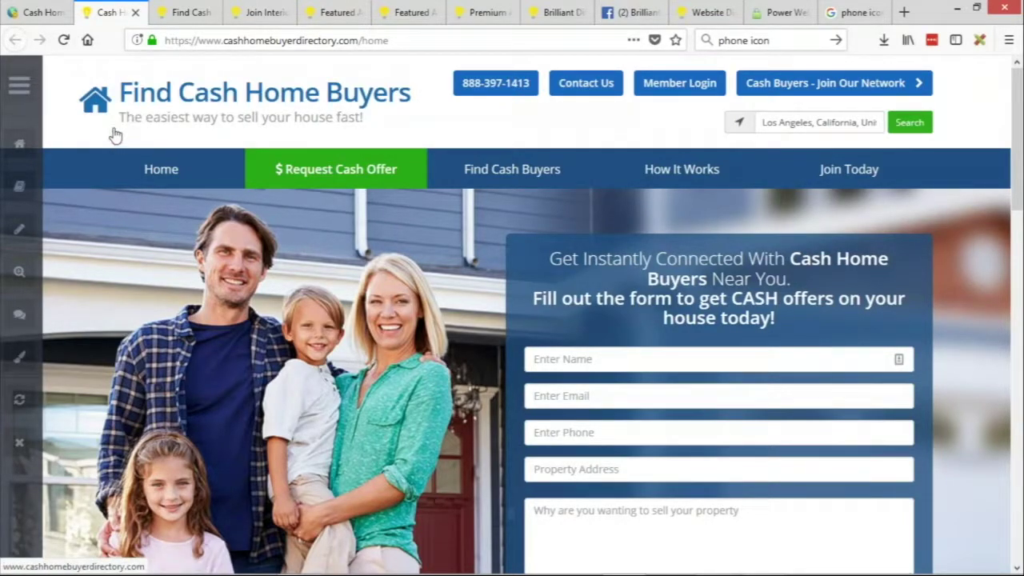
key(alt+Tab)
key(alt+Tab)
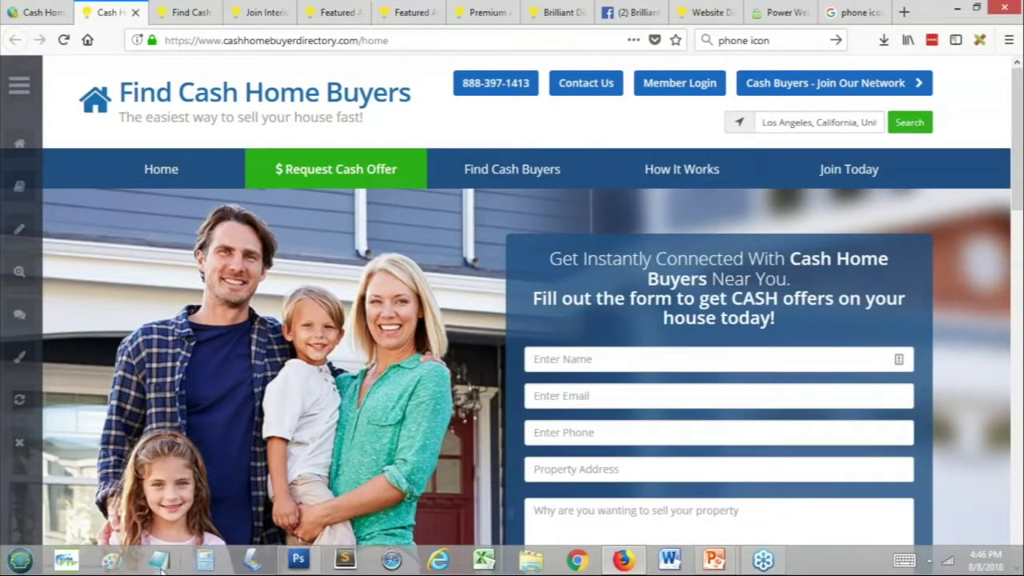
click(163, 566)
click(222, 268)
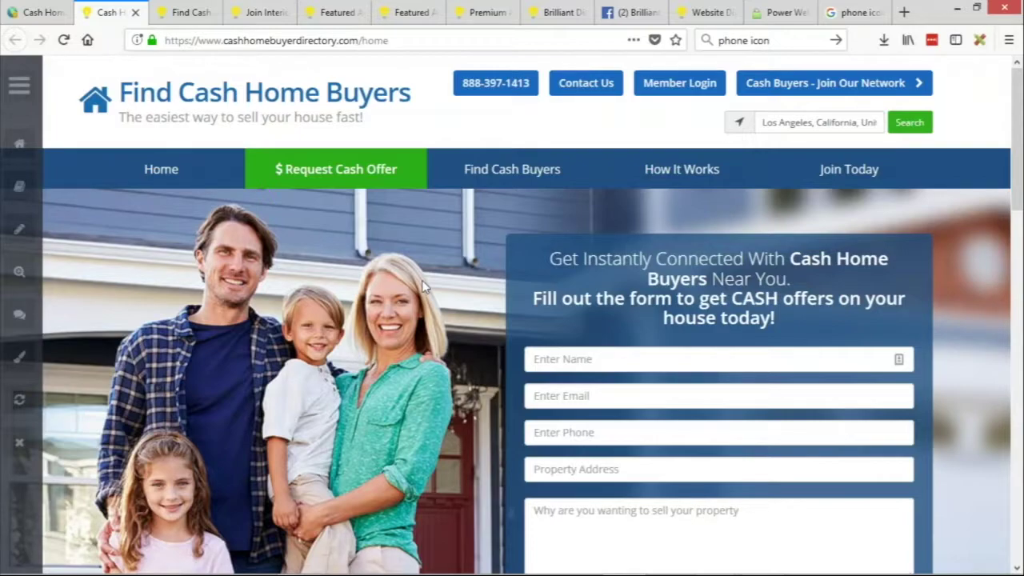
scroll(461, 257, down, 1)
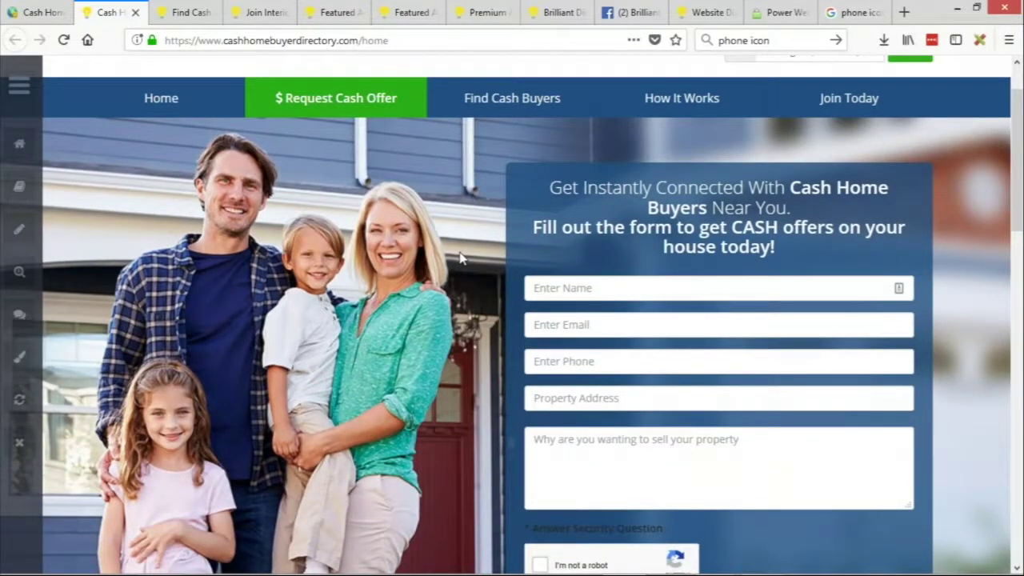
scroll(460, 258, up, 1)
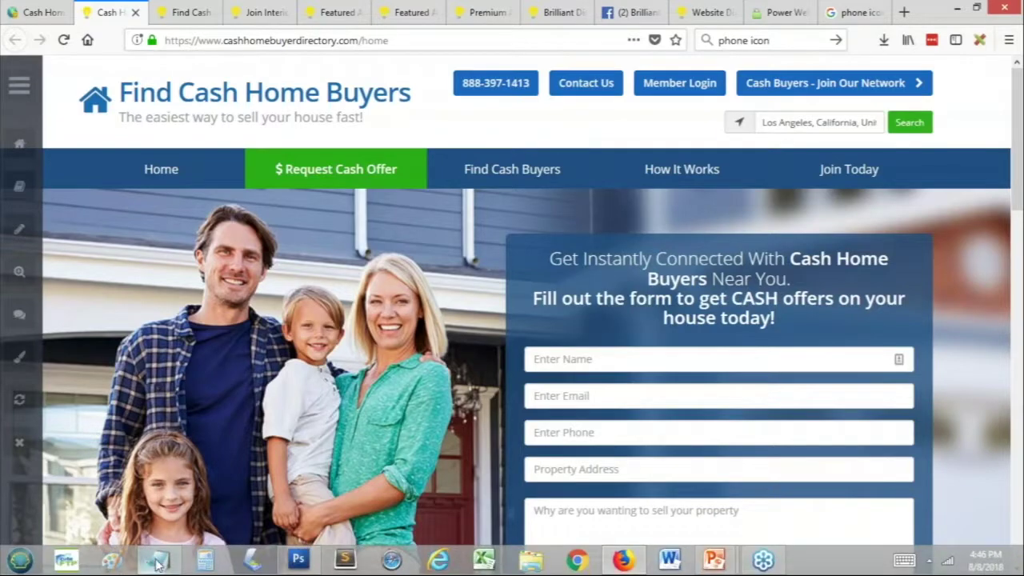
Switch to Notepad and write two separate notes: "Speed/Hassle Free Process" and "Special Kind of Buyer/Seller".
click(157, 563)
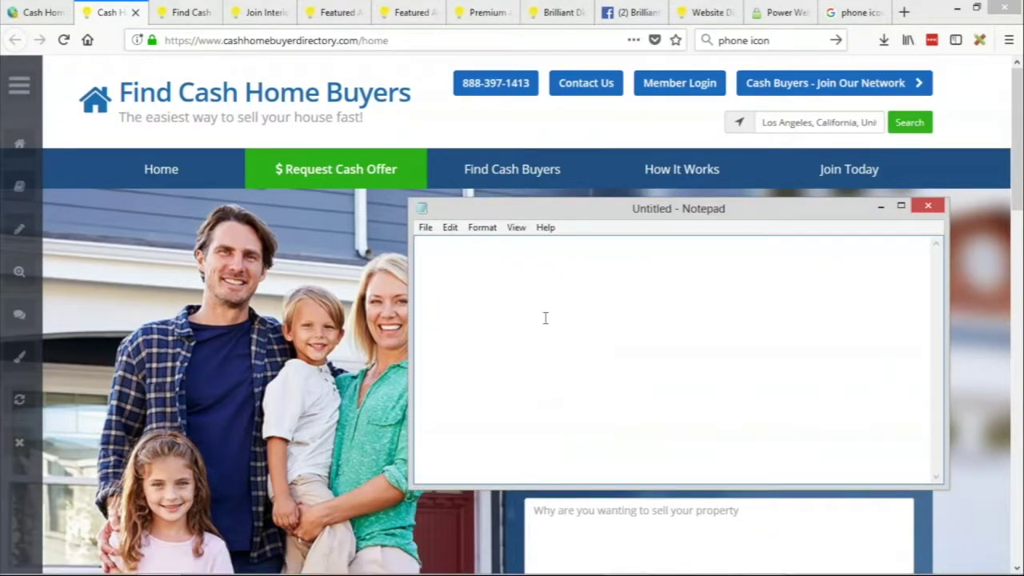
text(Speed/Hassle Free ProcessSpeed)
key(BackSpace)
key(BackSpace)
text(cial Kind of Buyer/Seller)
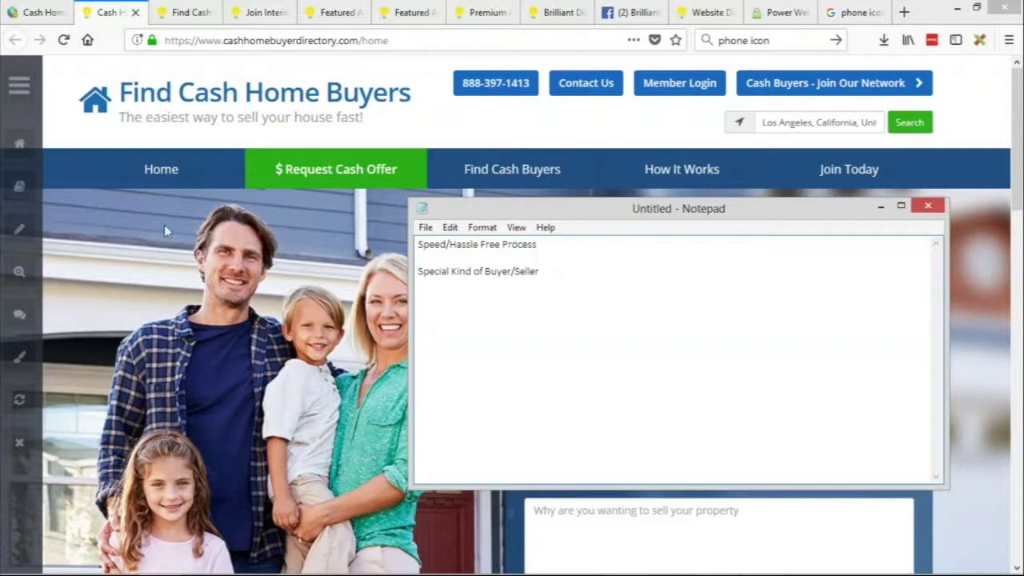
Add the note "Motivated Home Sellers" below the existing ones, separated by a blank line.
key(Return)
key(Return)
text(Motivated Home Sellers)
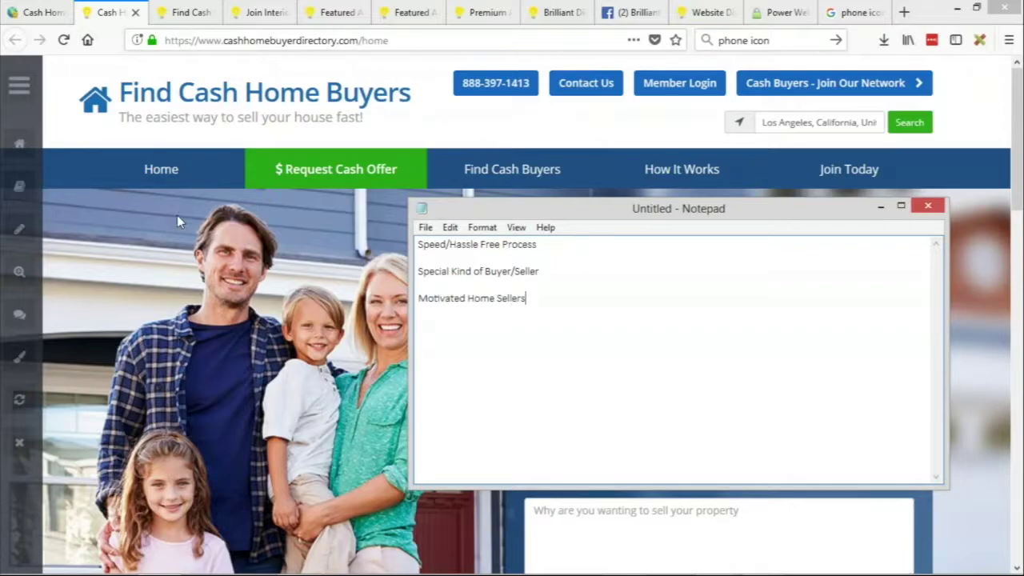
Return to the website, open the Request Cash Offer page, and highlight "cash home buyers" in the first listed benefit.
click(148, 276)
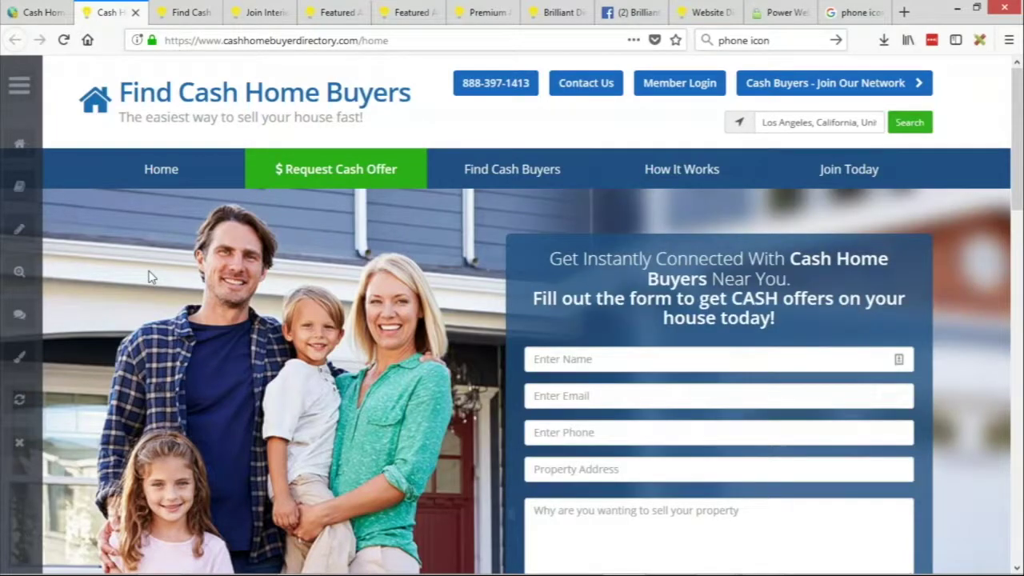
click(364, 164)
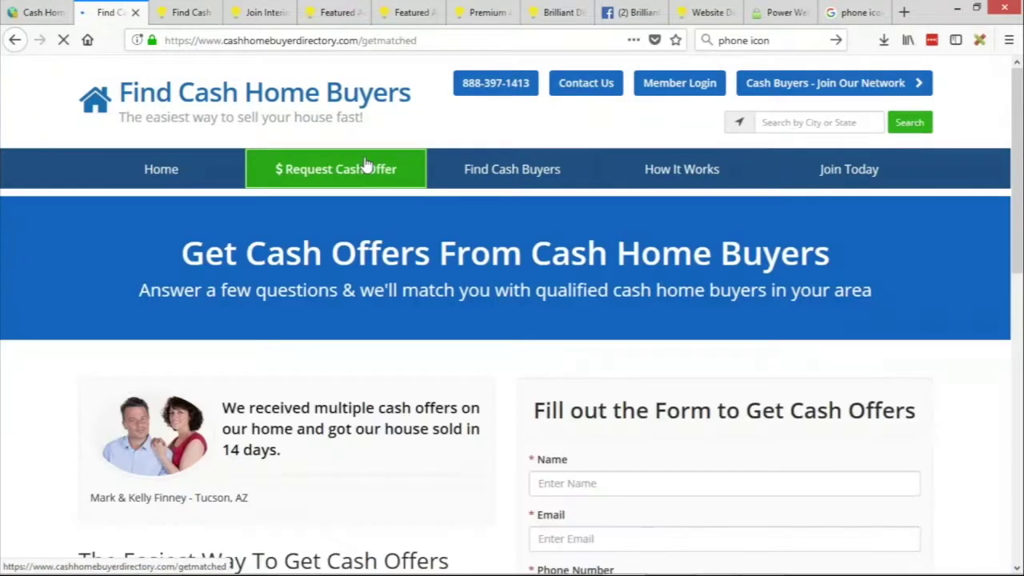
scroll(463, 240, down, 3)
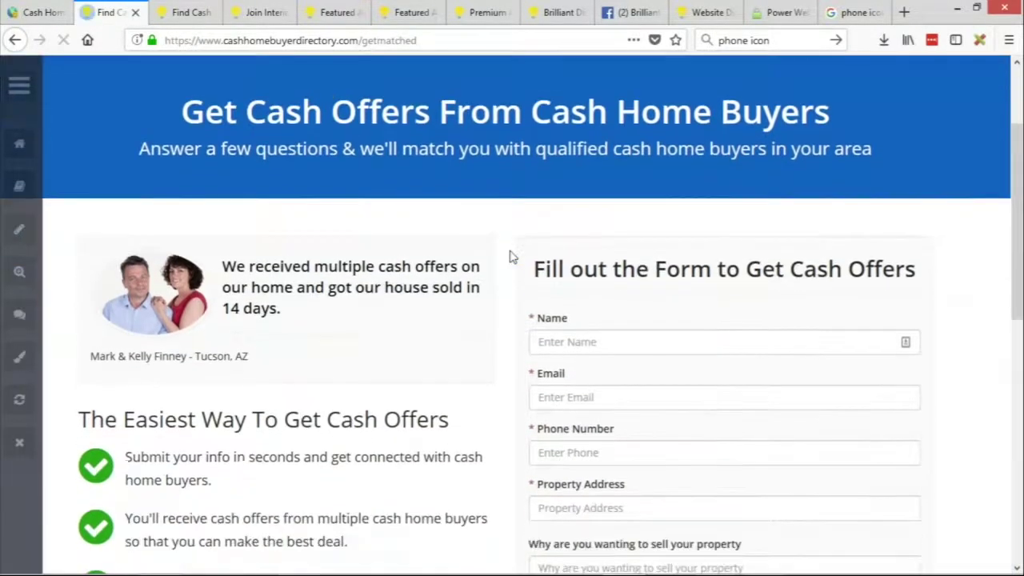
scroll(512, 256, down, 2)
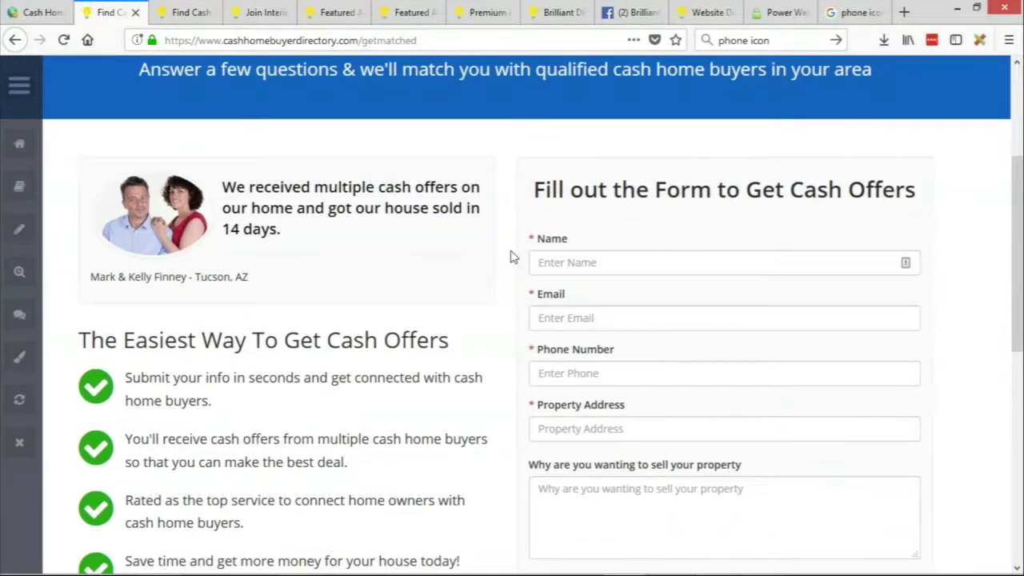
scroll(512, 257, down, 2)
scroll(512, 257, down, 2)
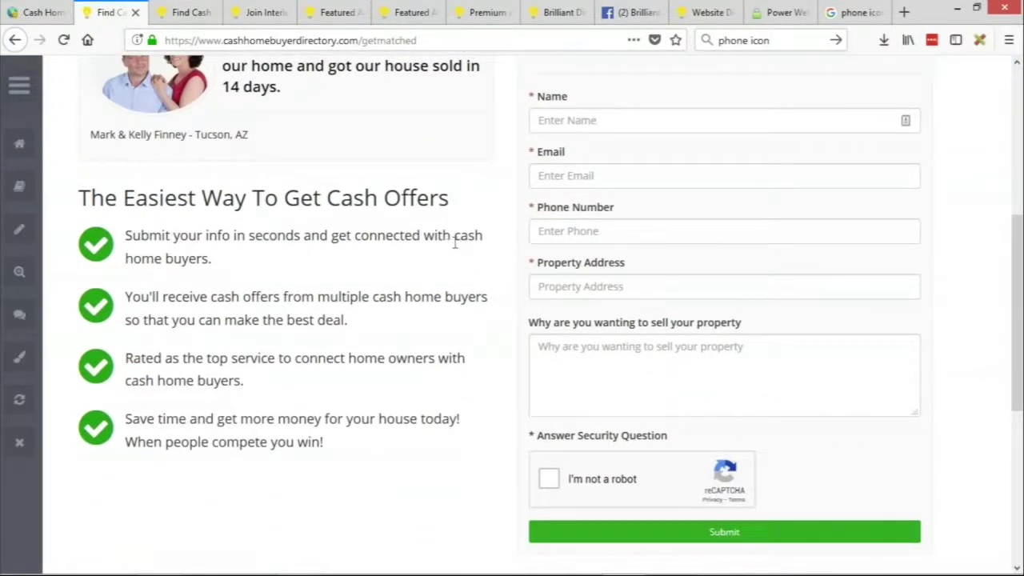
drag(454, 236, 209, 258)
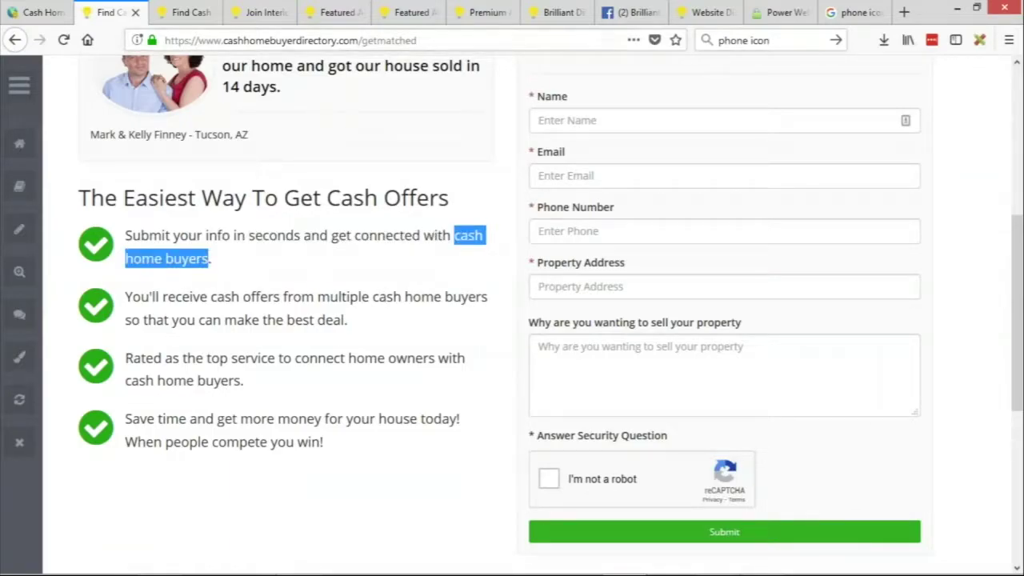
Go back to the already opened California cash home buyer results.
click(198, 16)
click(725, 39)
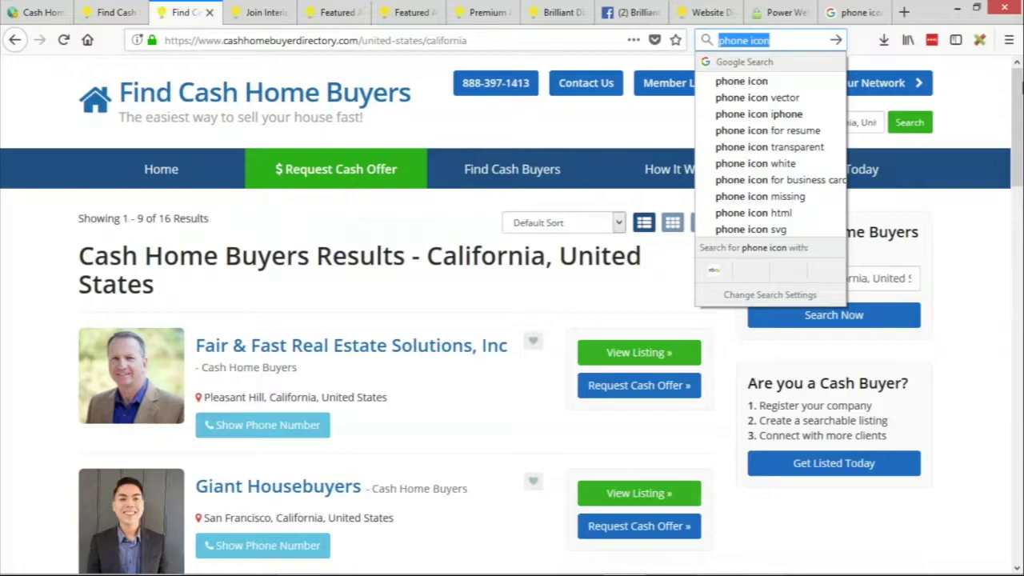
click(976, 117)
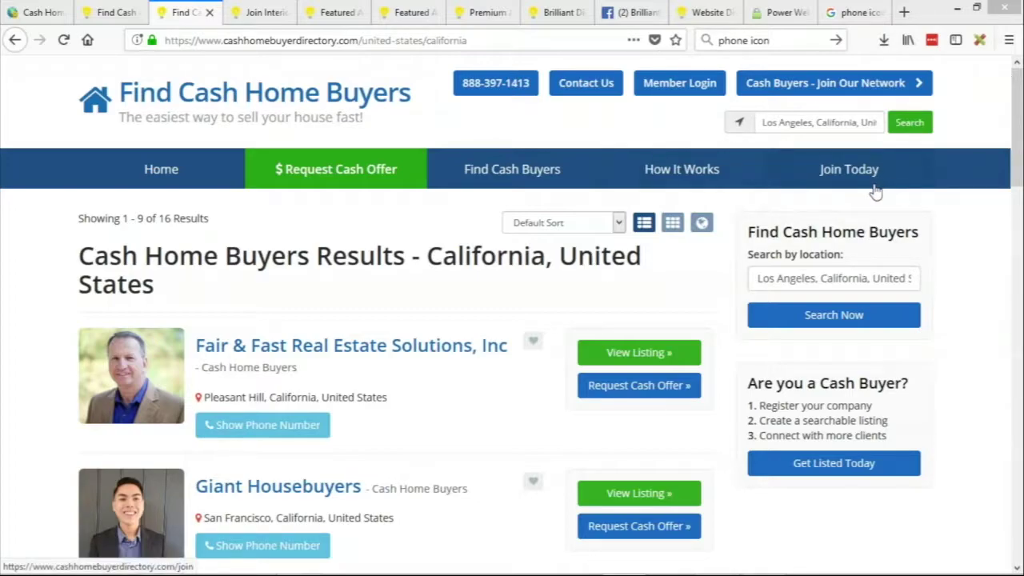
Reopen the Find Cash Buyers page, turn off its edit mode, and look over the list of states.
click(524, 165)
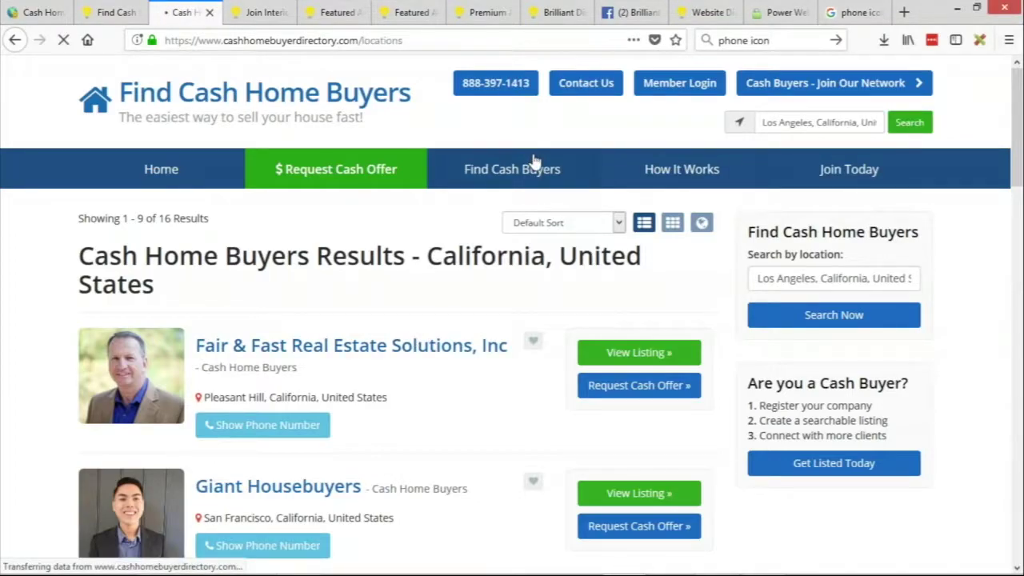
click(16, 444)
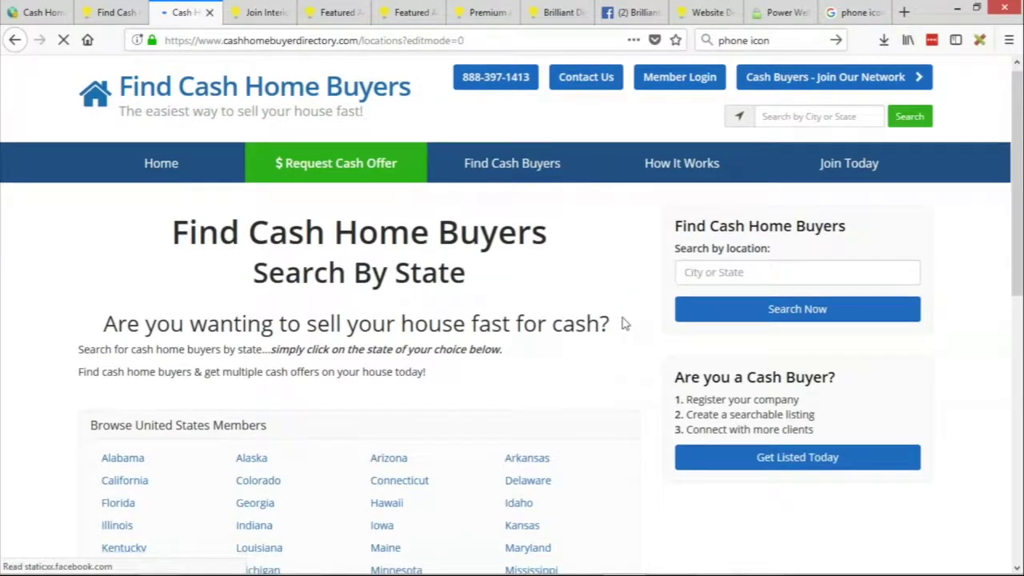
scroll(626, 328, down, 5)
scroll(632, 328, up, 5)
scroll(618, 320, down, 3)
scroll(615, 318, down, 1)
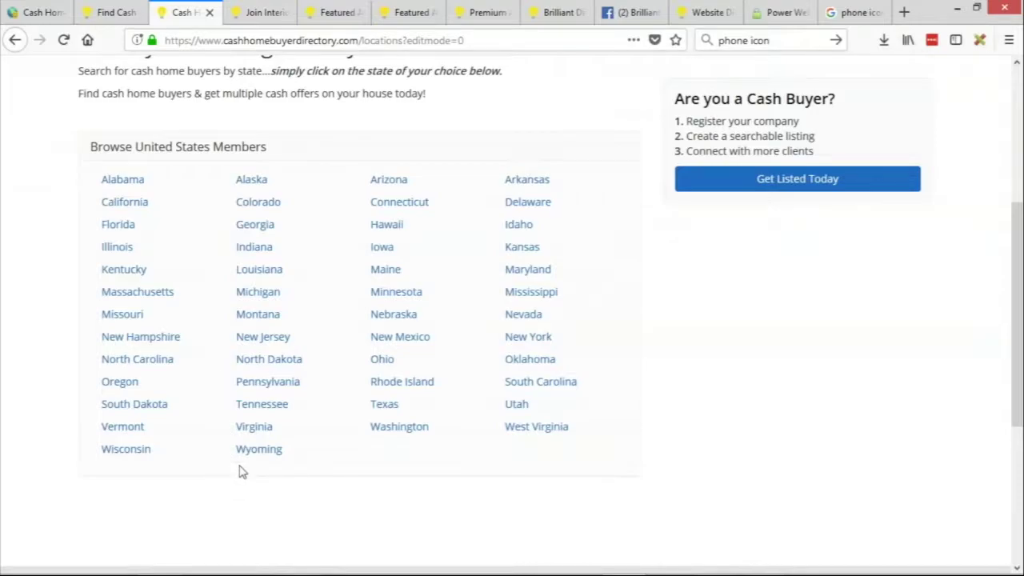
Show the Montana cash home buyers and view the contact information in the We Buy Houses In Billings listing.
click(257, 314)
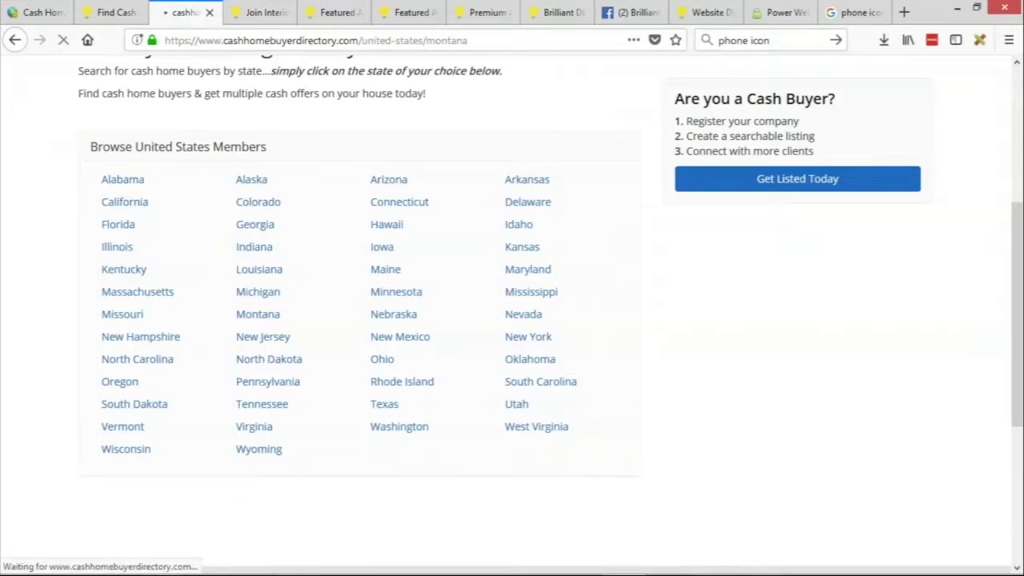
scroll(345, 300, down, 1)
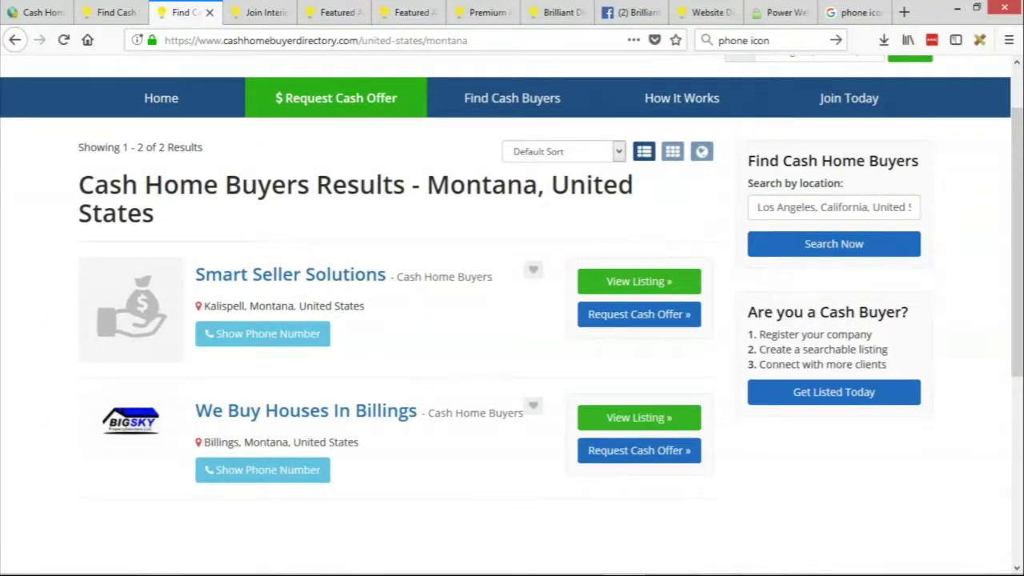
click(662, 424)
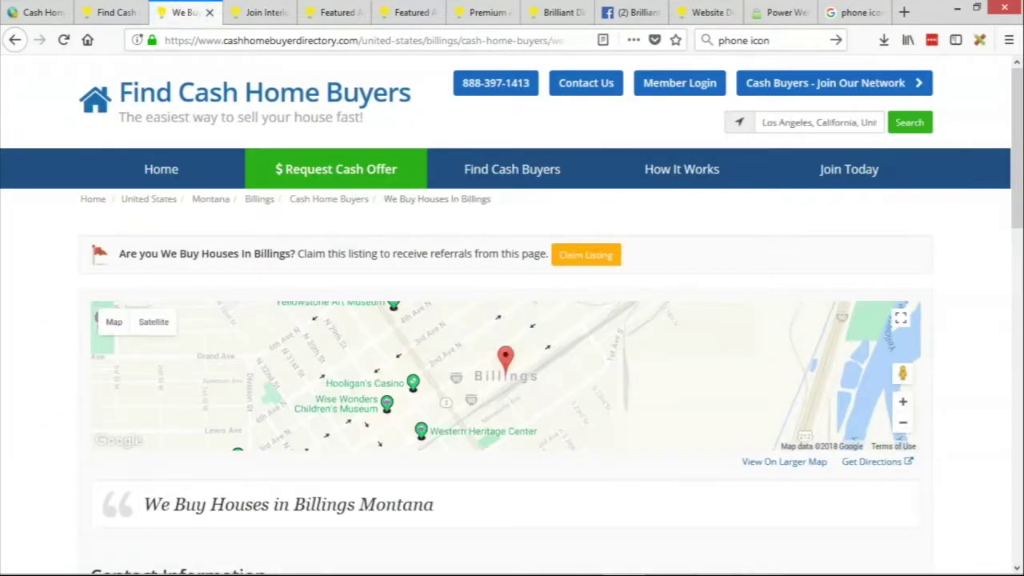
scroll(88, 336, down, 1)
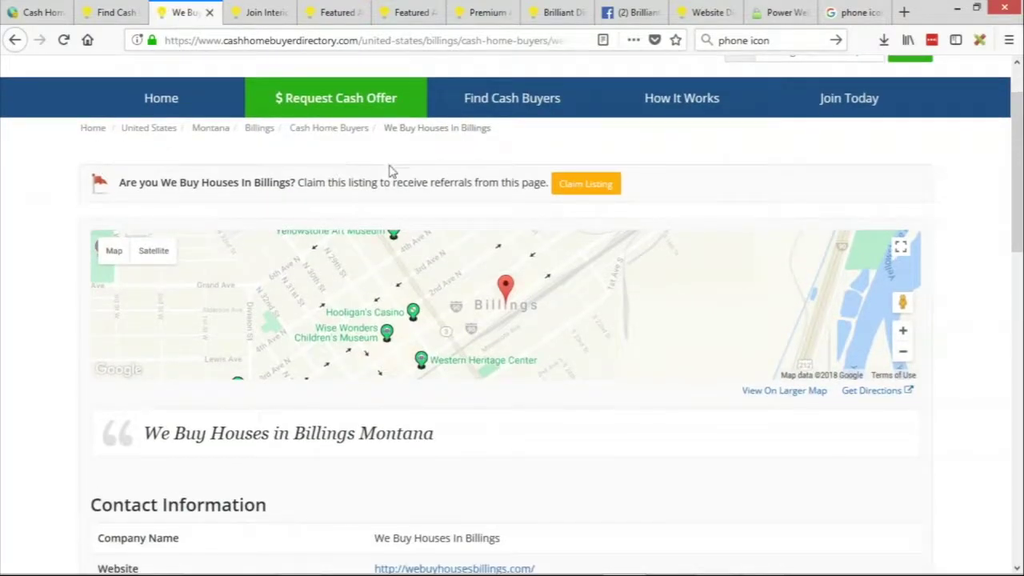
scroll(29, 232, down, 5)
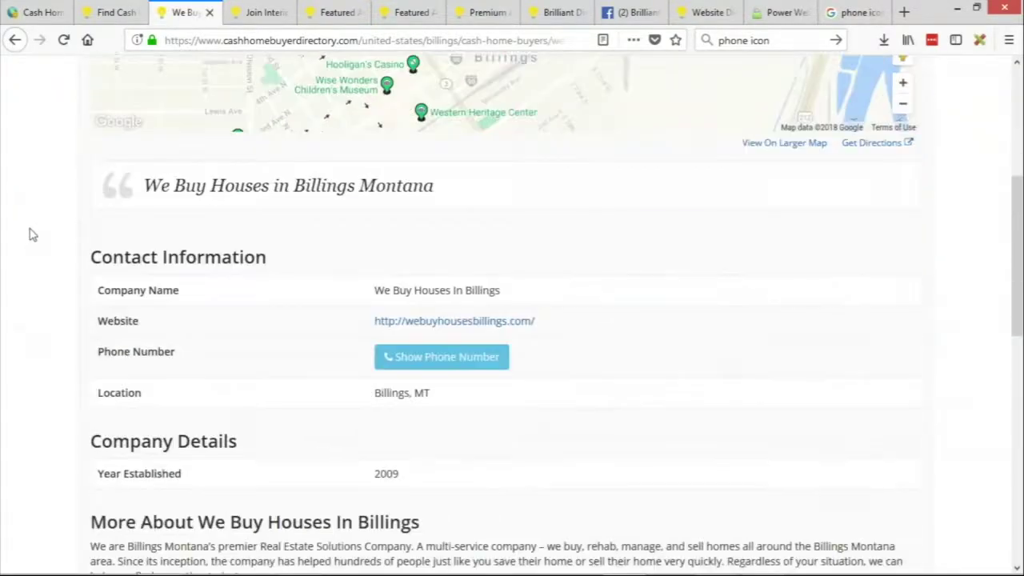
Return to the directory's homepage and look it over down to the Newest Blog Articles section.
scroll(34, 231, up, 6)
click(148, 95)
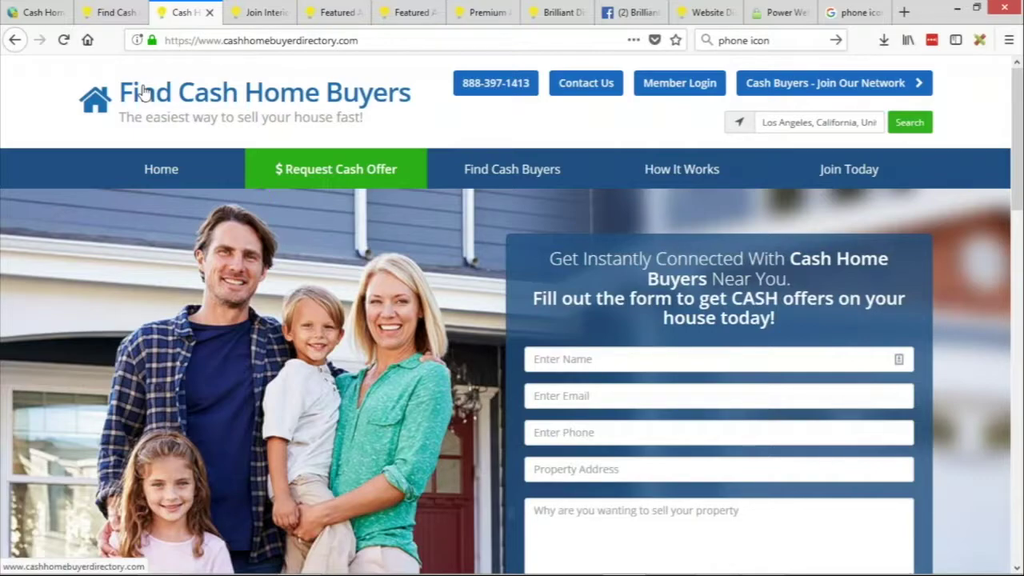
scroll(71, 252, down, 2)
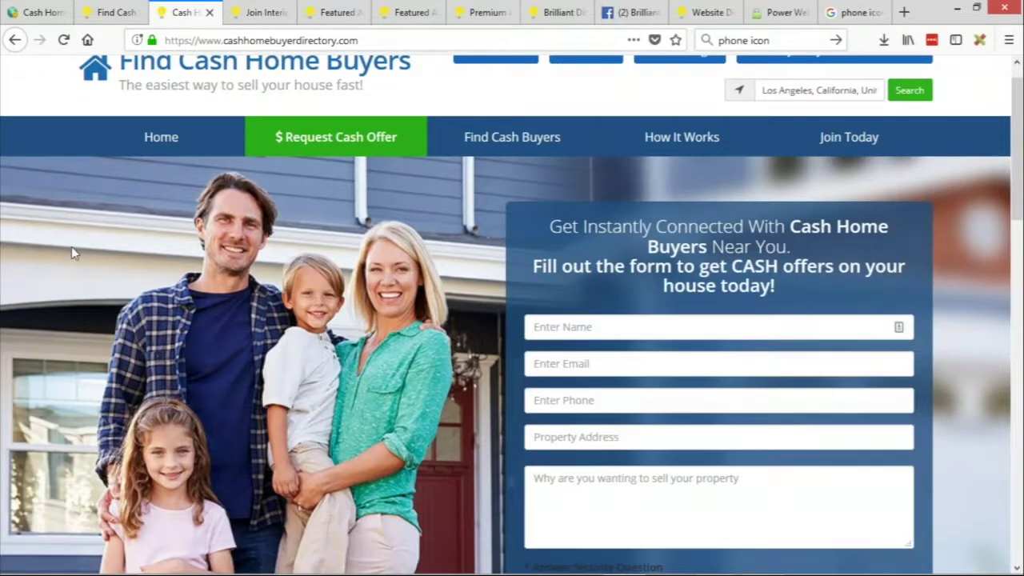
scroll(71, 252, down, 6)
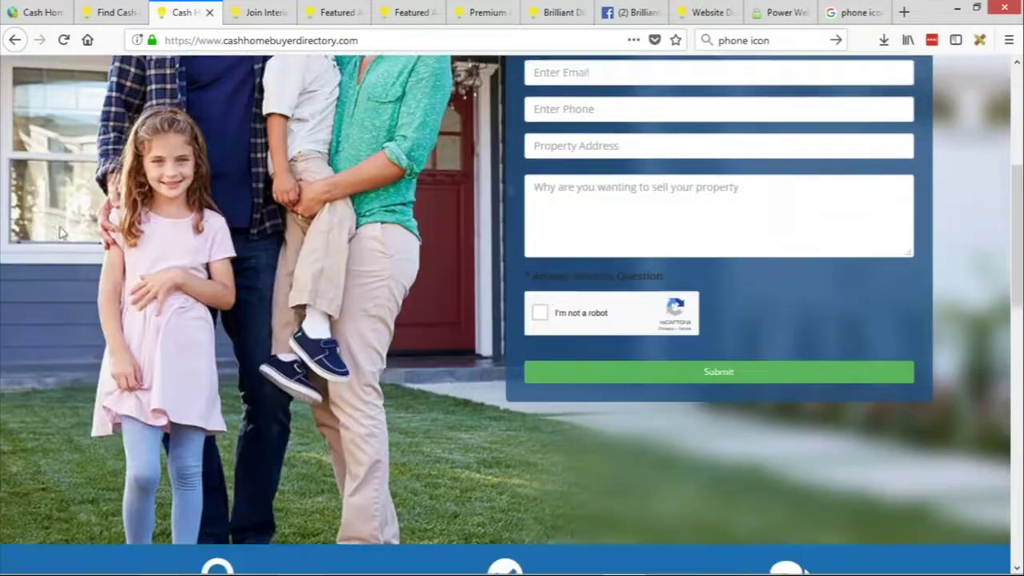
scroll(59, 228, down, 6)
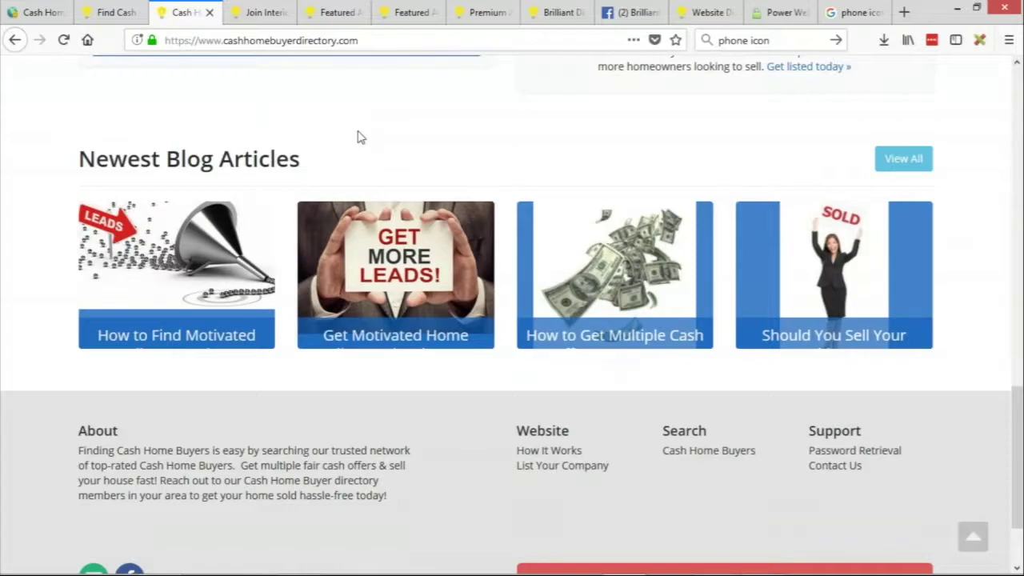
Preview the newest blog articles and open the one about selling your house without a real estate agent.
mouse_move(404, 288)
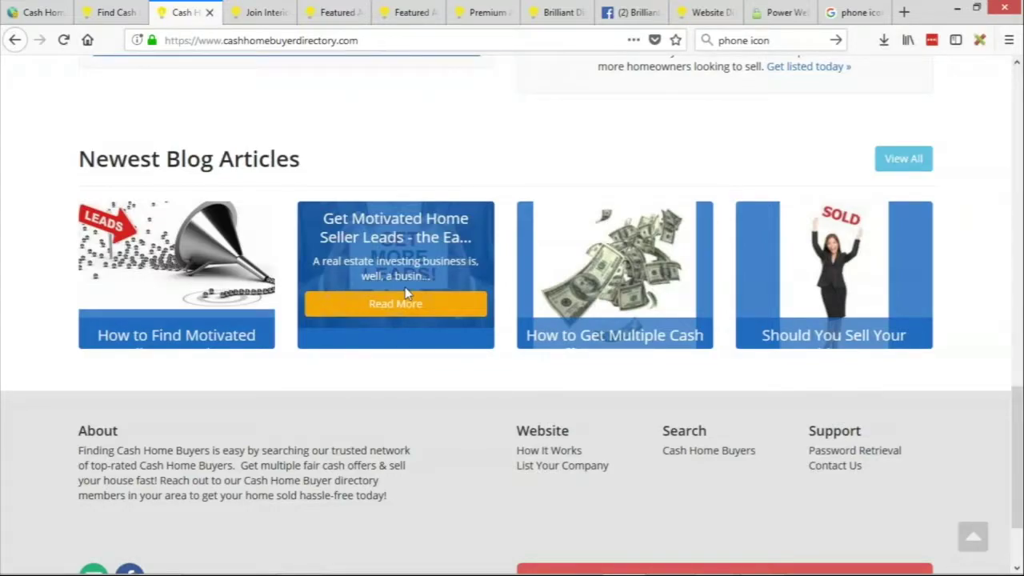
mouse_move(164, 252)
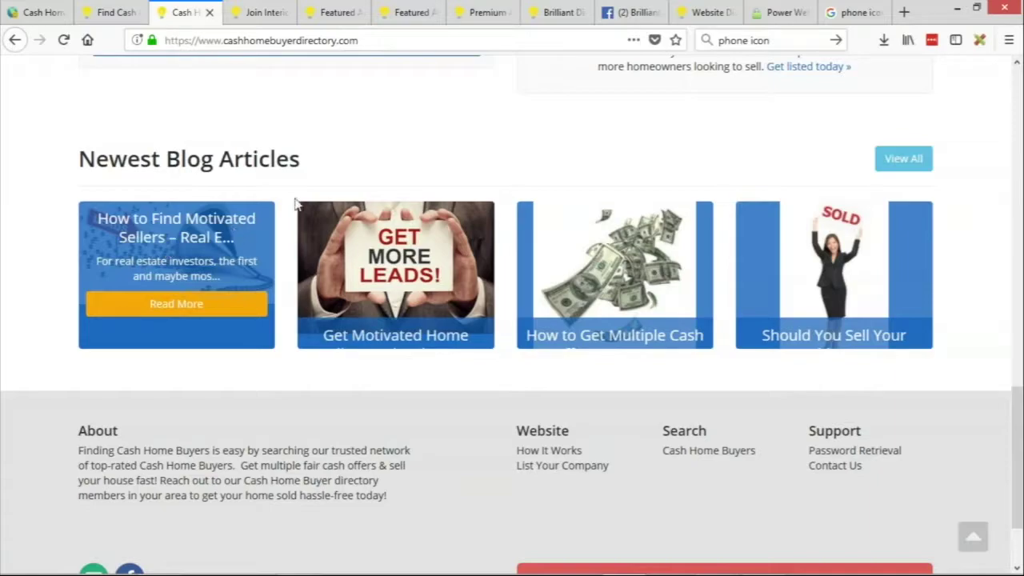
mouse_move(797, 229)
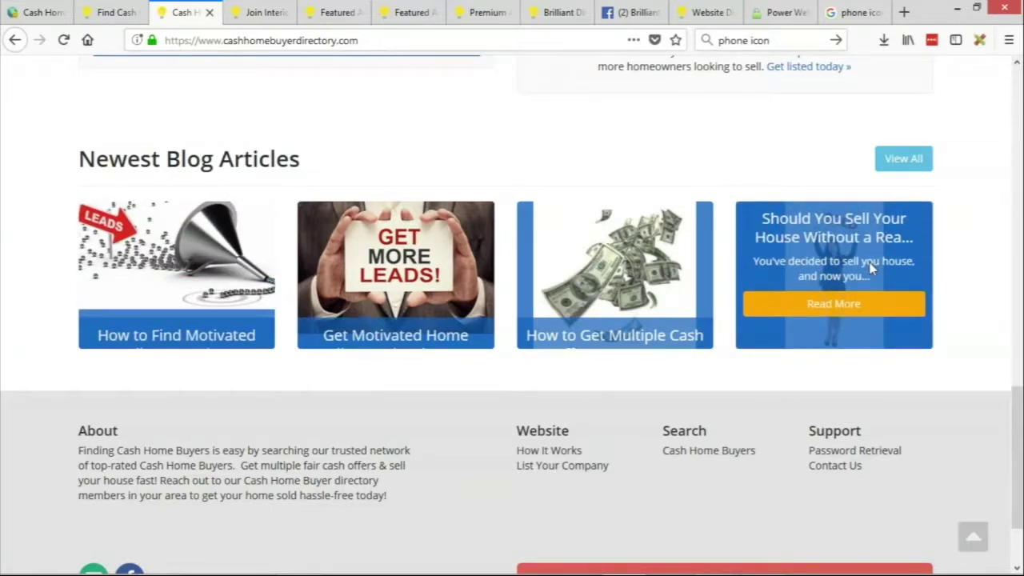
click(848, 308)
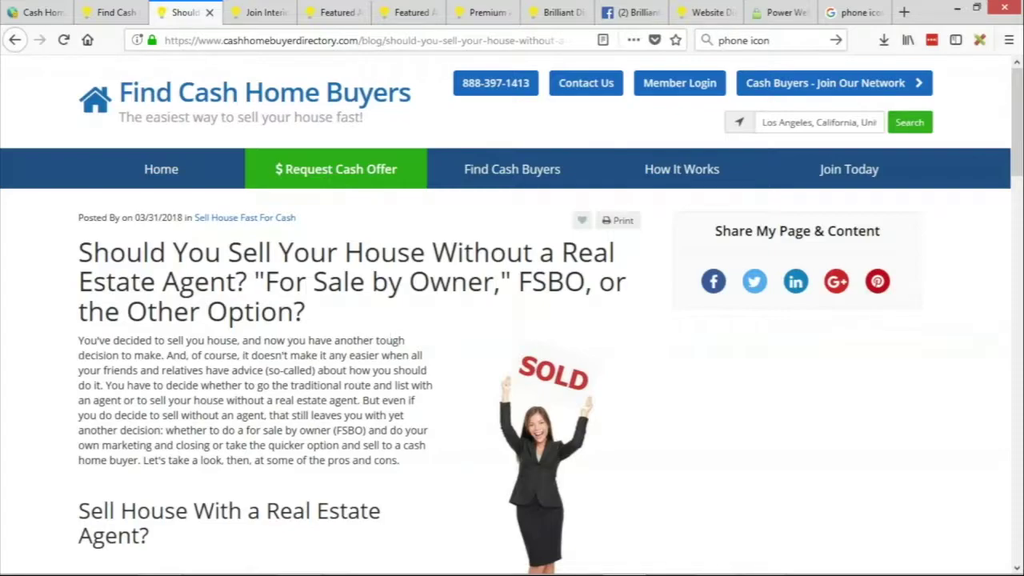
Return to the directory's homepage and run a Google search for the exact phrase "find cash home buyers" in quotation marks.
click(313, 94)
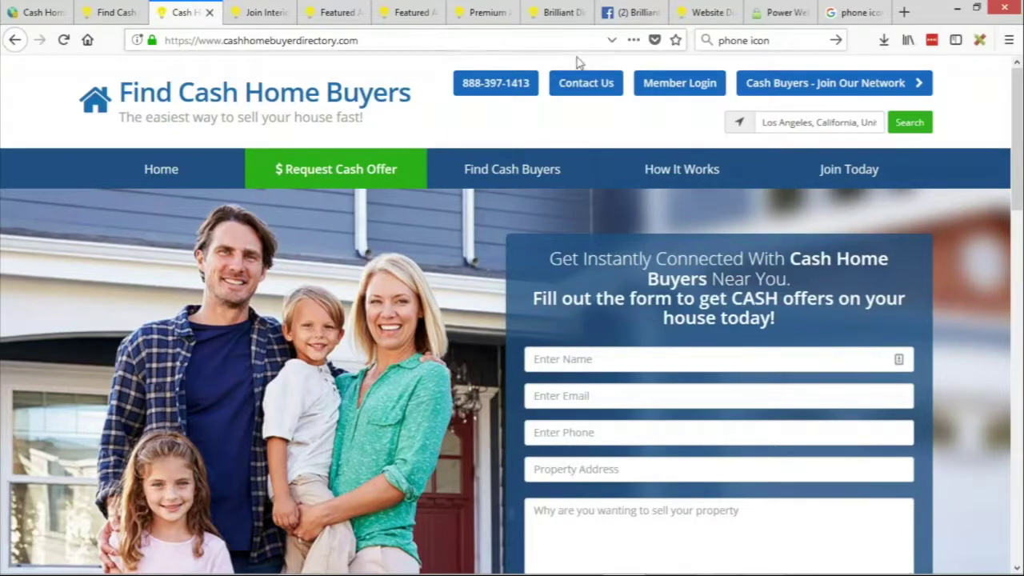
click(760, 43)
text(cash home buyers)
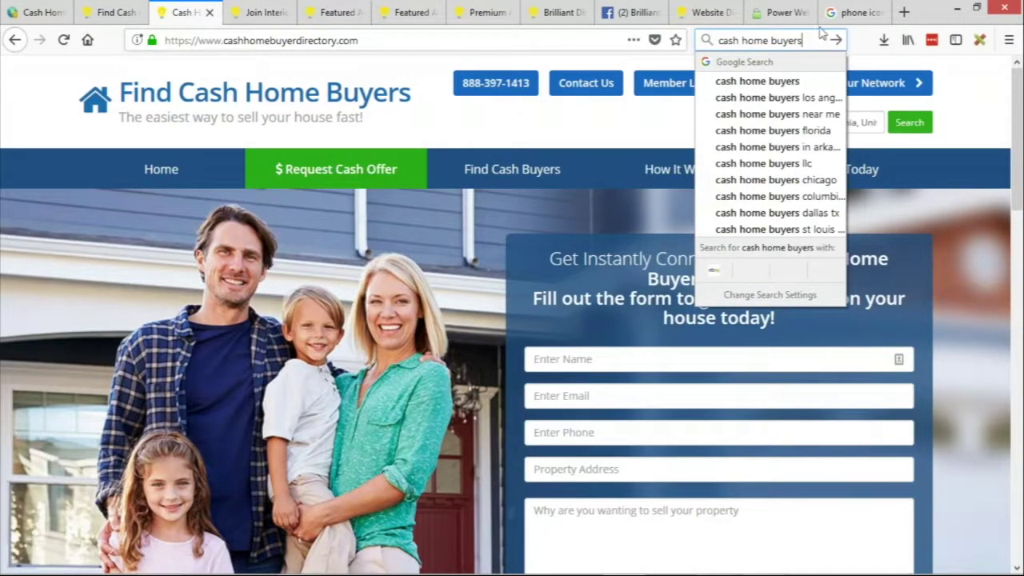
text(")
click(719, 40)
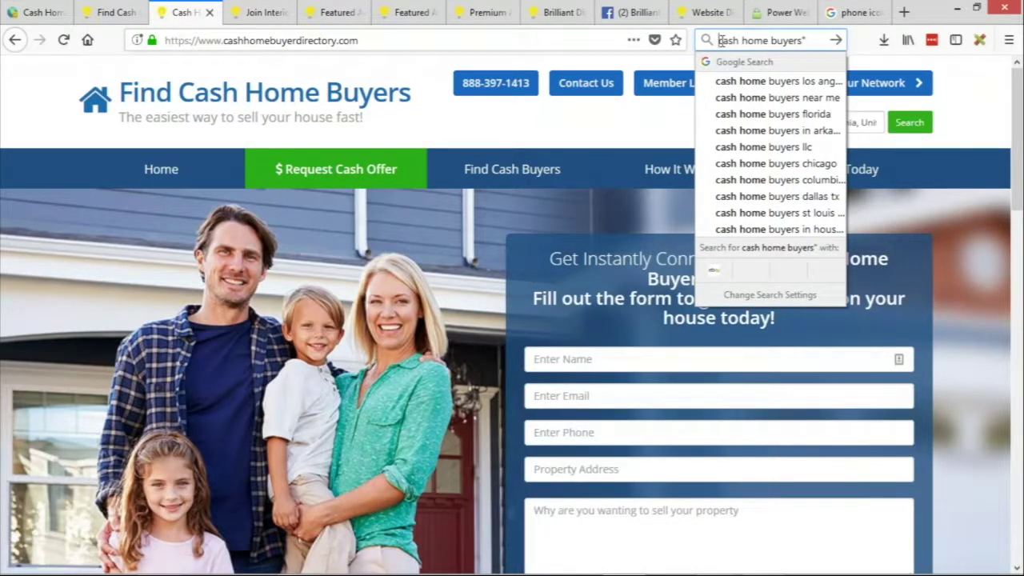
text("find)
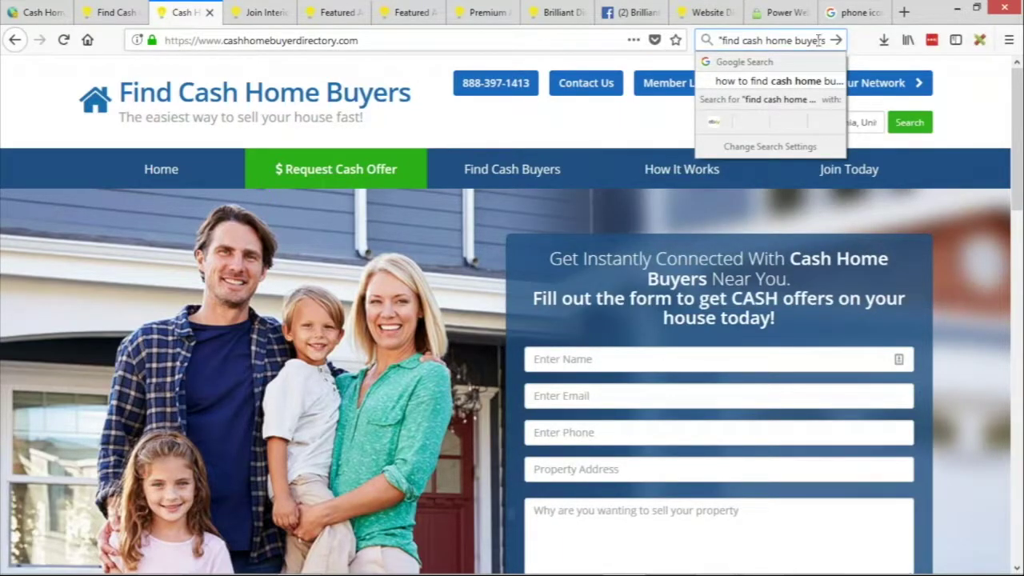
key(Return)
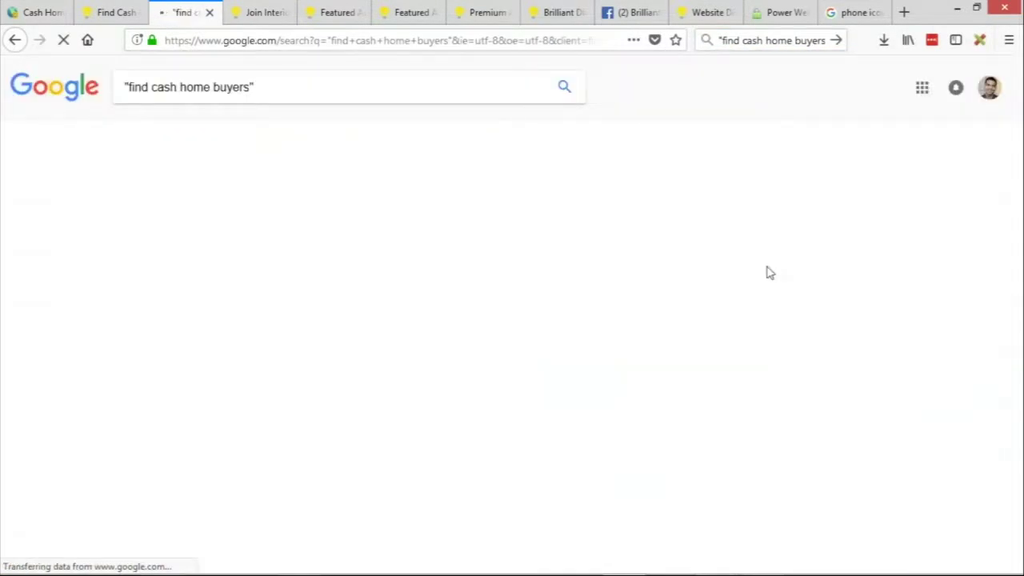
Locate the Cash Home Buyer Directory result below the ads, open it in a new tab, and switch to it.
click(112, 12)
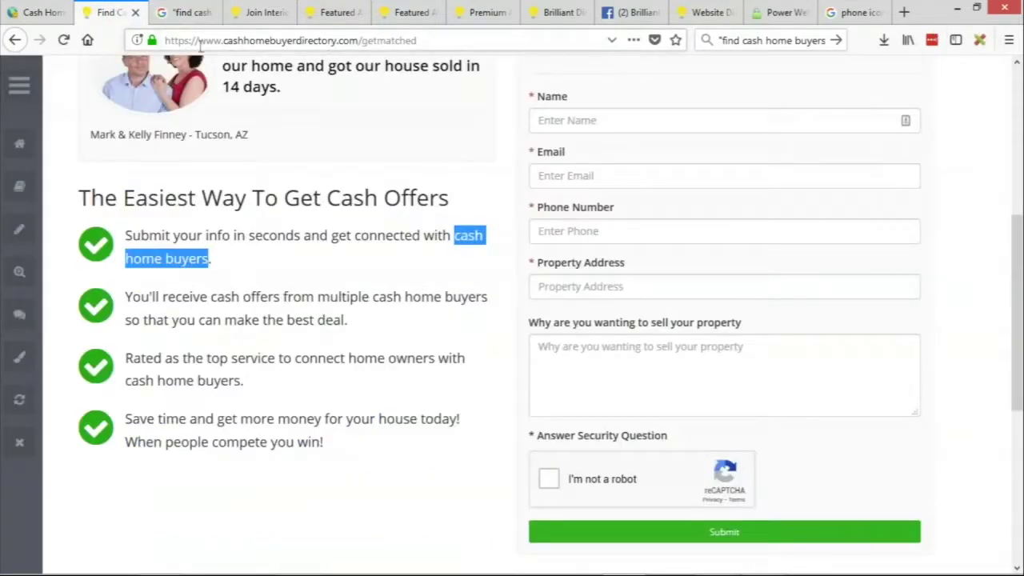
click(185, 12)
scroll(298, 304, down, 2)
scroll(297, 304, down, 2)
click(178, 404)
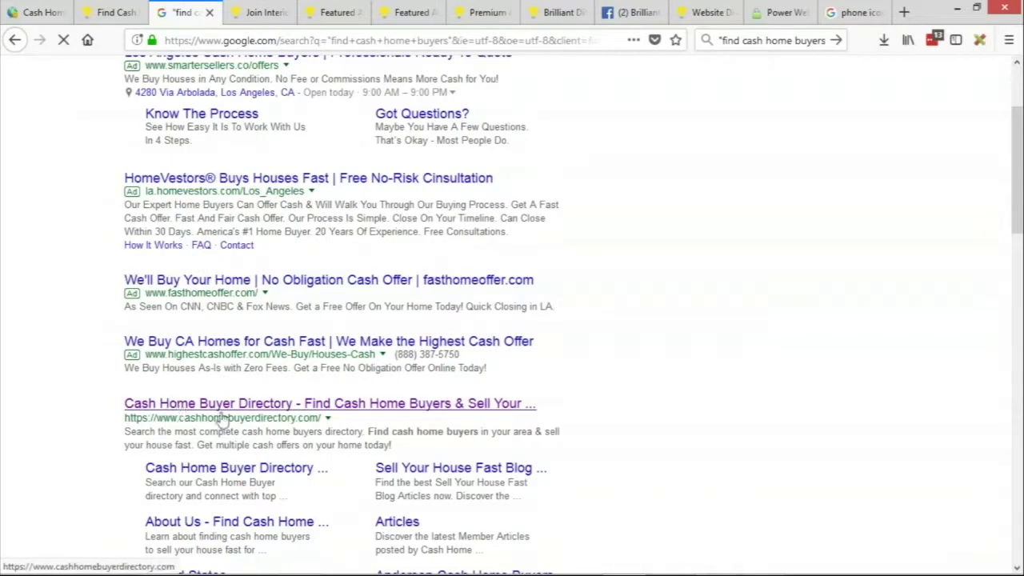
scroll(292, 420, down, 1)
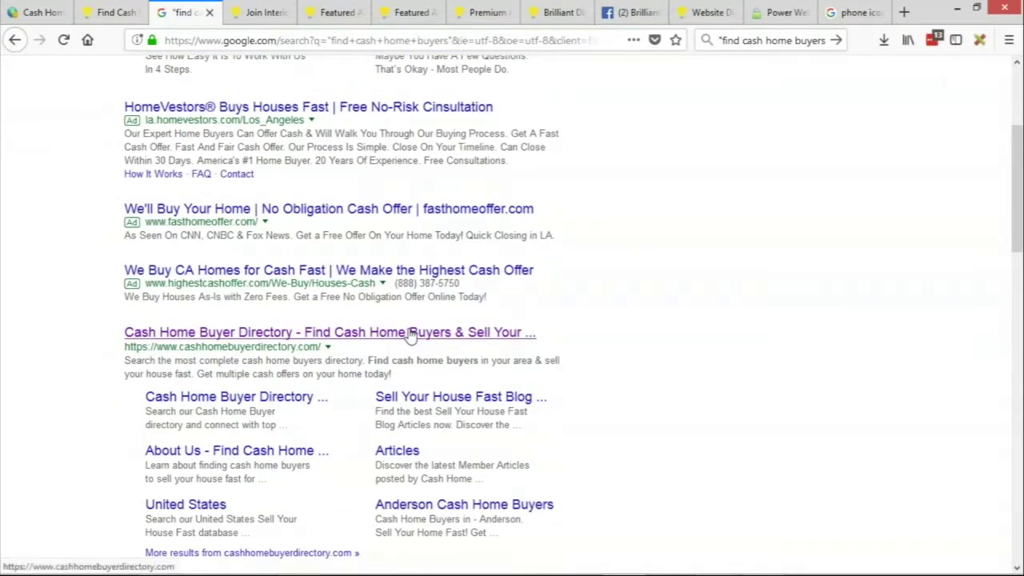
scroll(410, 334, down, 1)
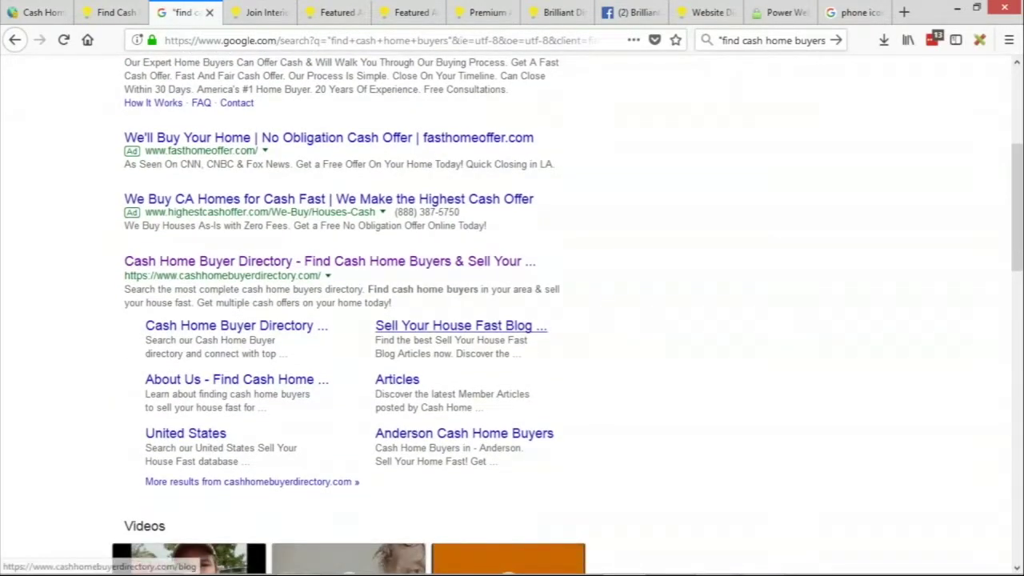
middle_click(231, 263)
click(232, 13)
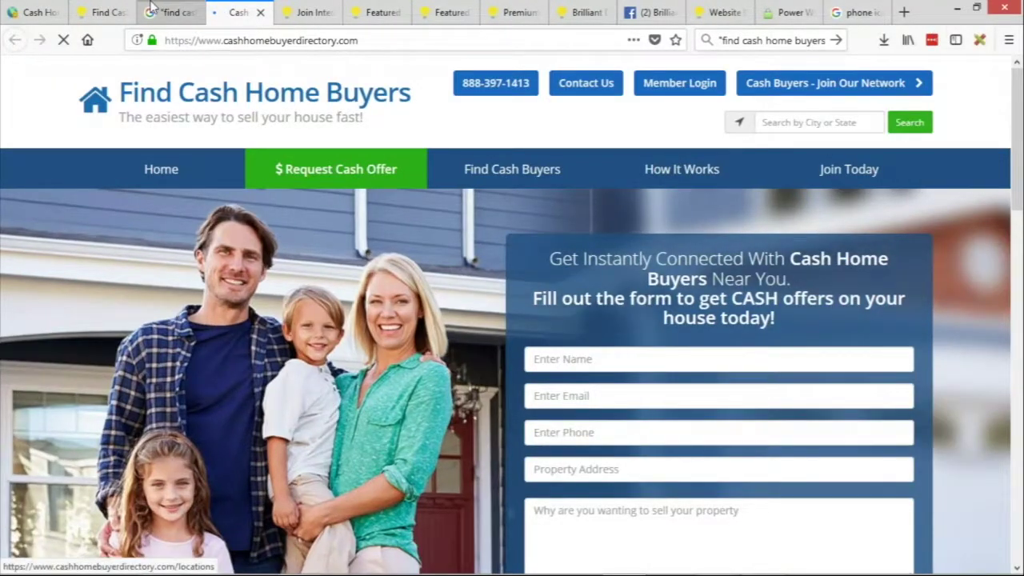
Go back to the Google results and examine the Cash Home Buyer Directory listing and its sublinks in relation to the ads.
click(164, 12)
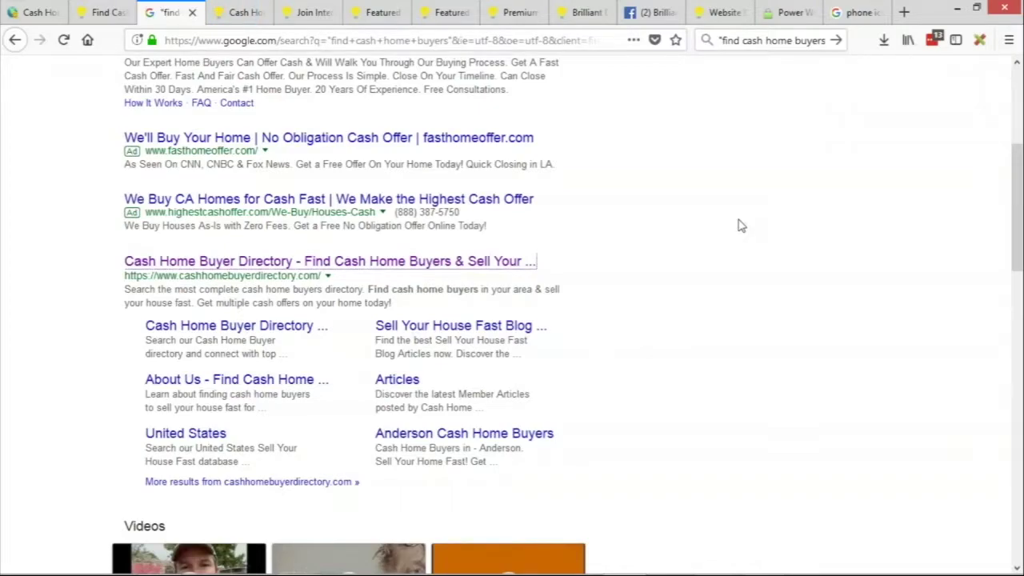
scroll(704, 280, up, 4)
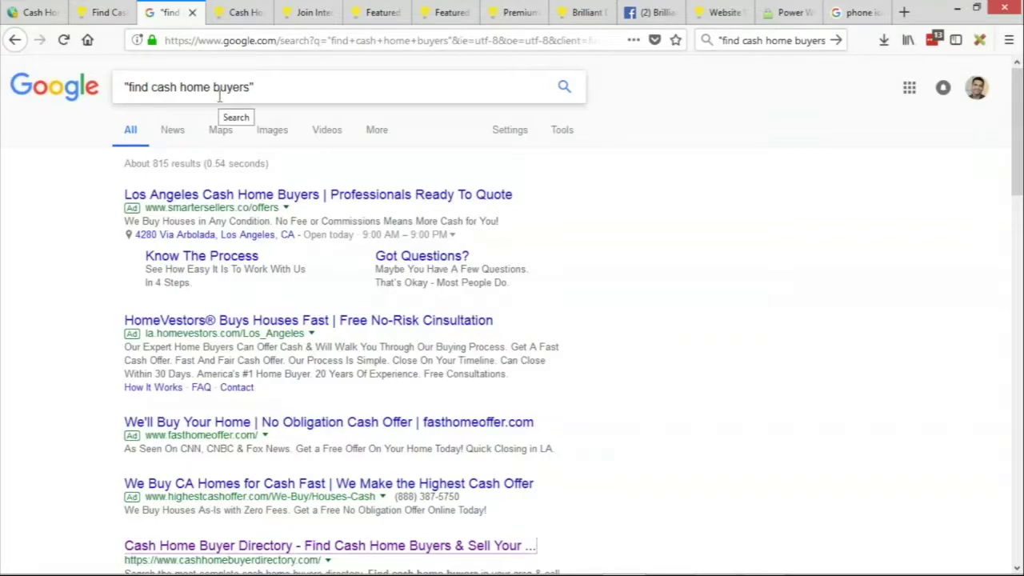
scroll(97, 280, down, 1)
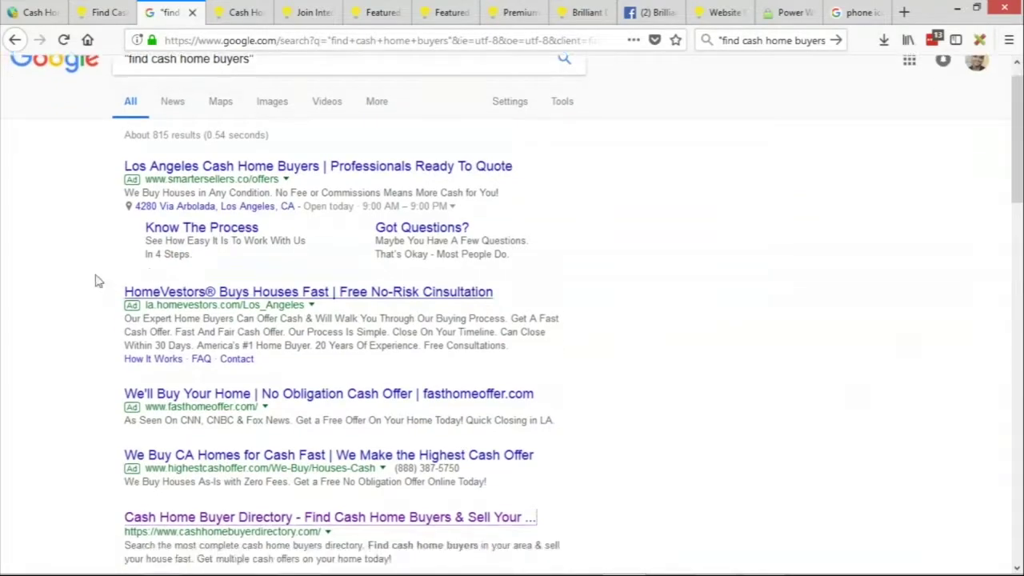
scroll(96, 304, down, 3)
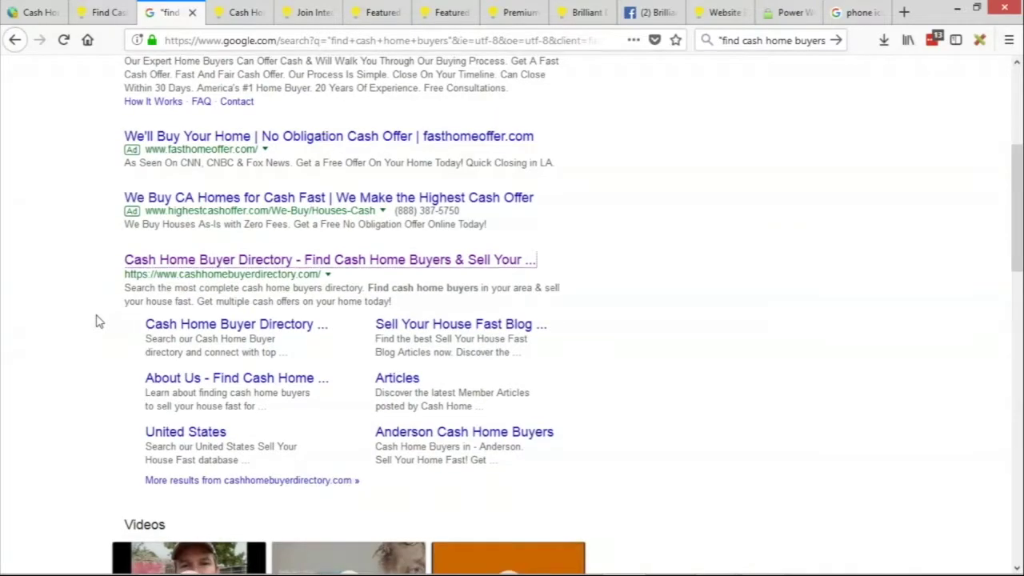
scroll(96, 321, down, 4)
scroll(96, 321, up, 9)
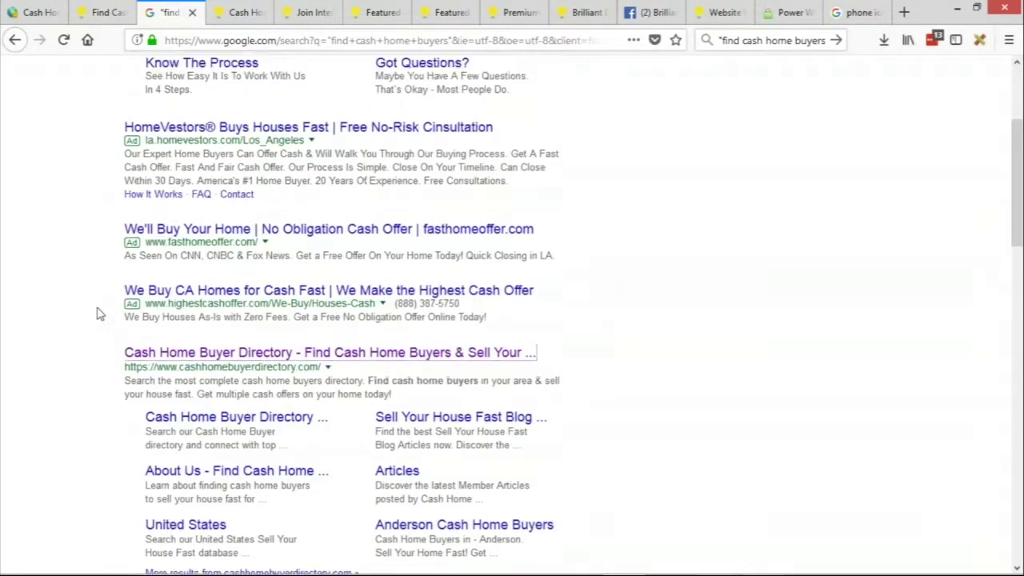
scroll(186, 277, down, 1)
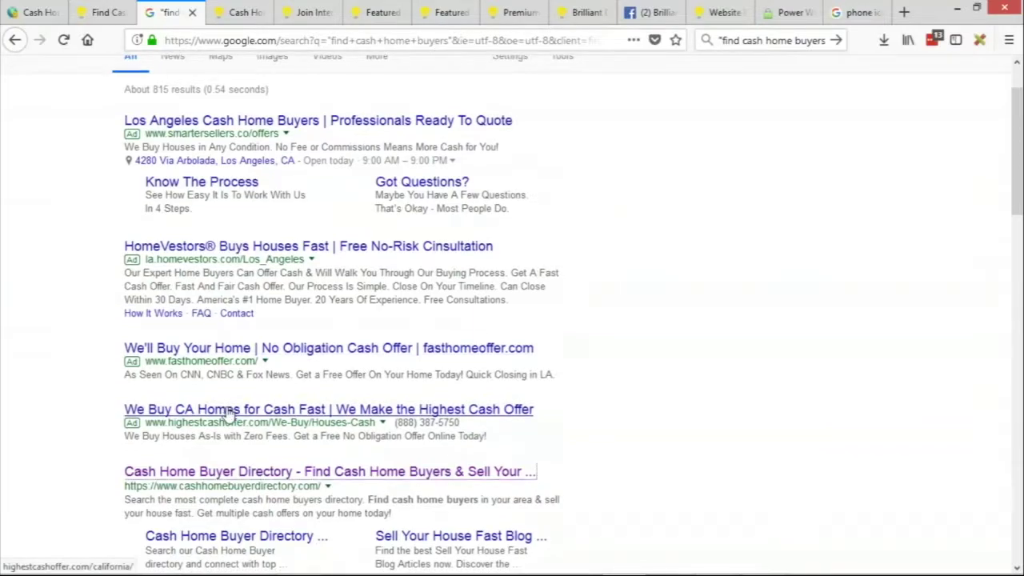
scroll(227, 410, down, 3)
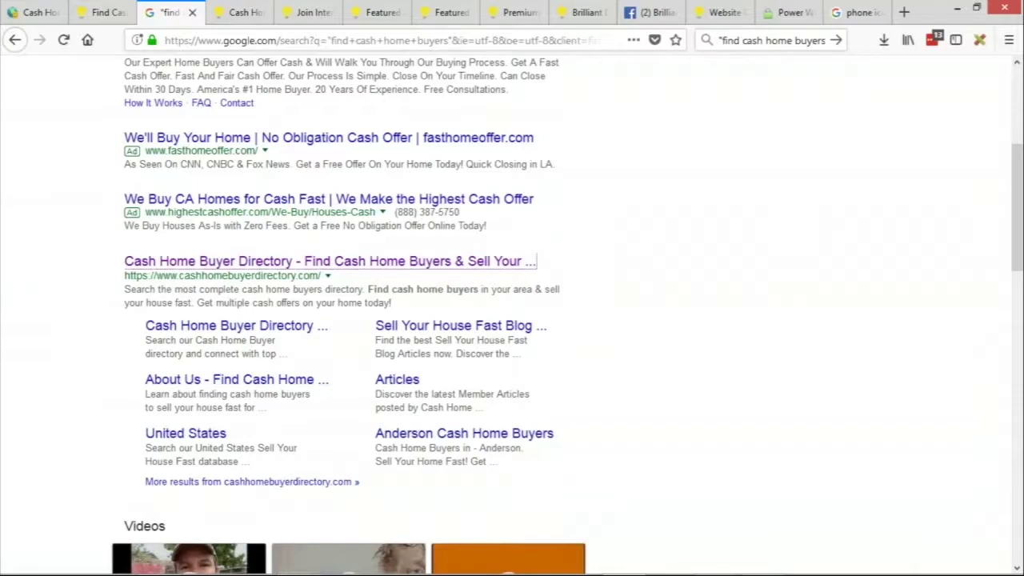
Remove the quotation marks from the query and search Google for find cash home buyers.
scroll(304, 320, up, 5)
click(268, 88)
text(=)
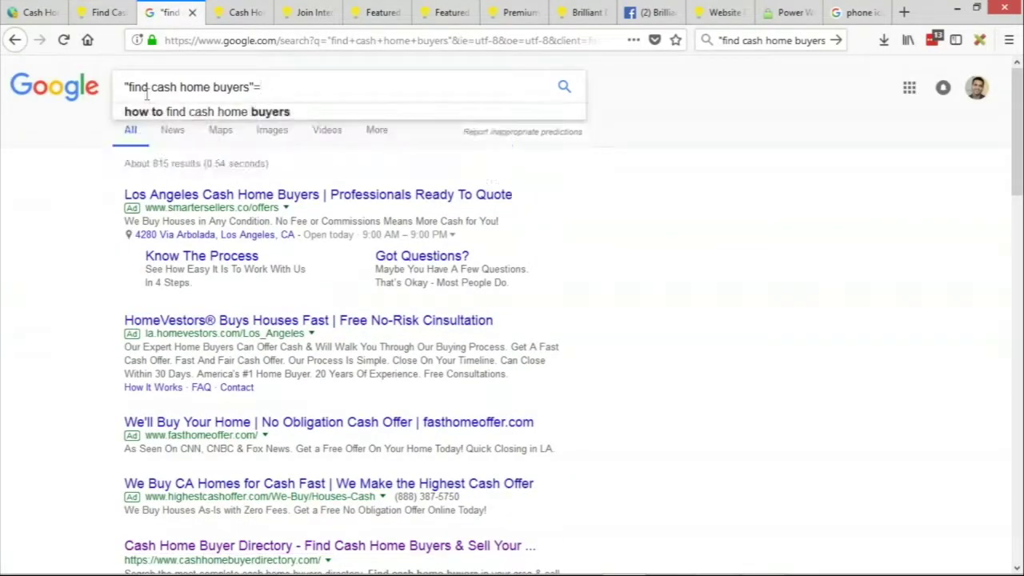
key(BackSpace)
key(BackSpace)
click(128, 86)
key(BackSpace)
key(Return)
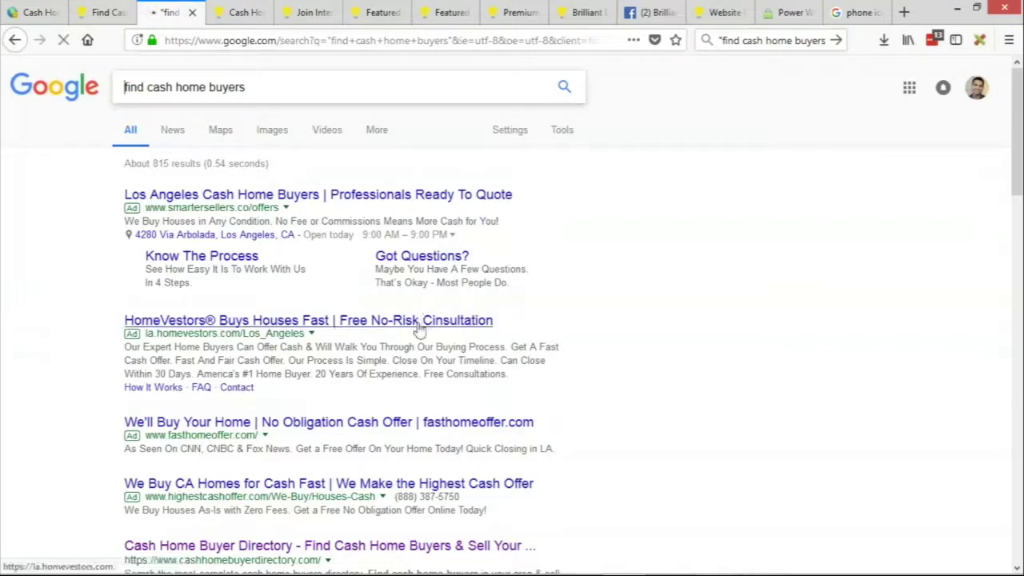
Find the Cash Home Buyer Directory entry in the Google results and highlight its title, address and description.
scroll(514, 290, down, 3)
scroll(542, 270, down, 7)
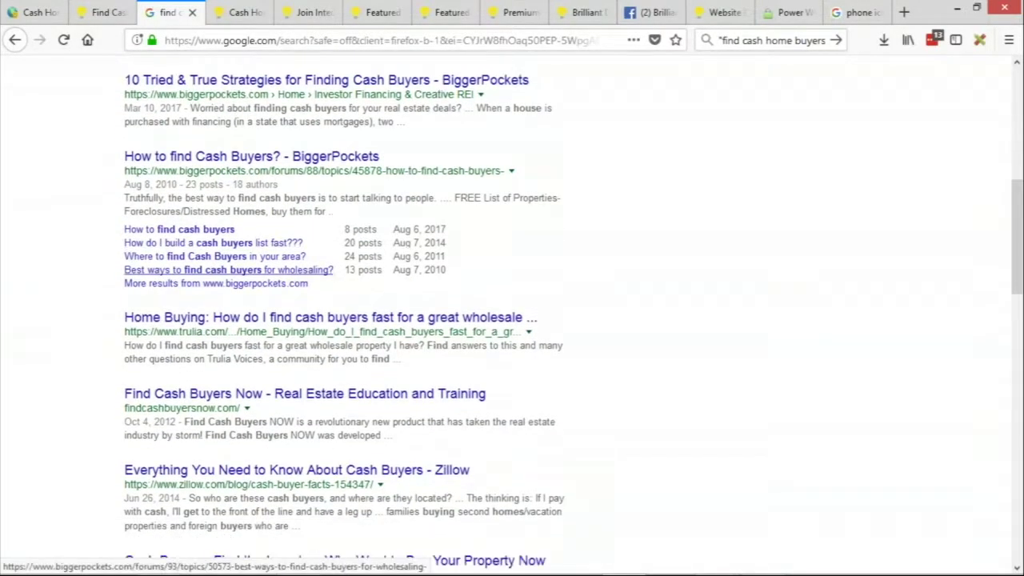
scroll(336, 320, down, 9)
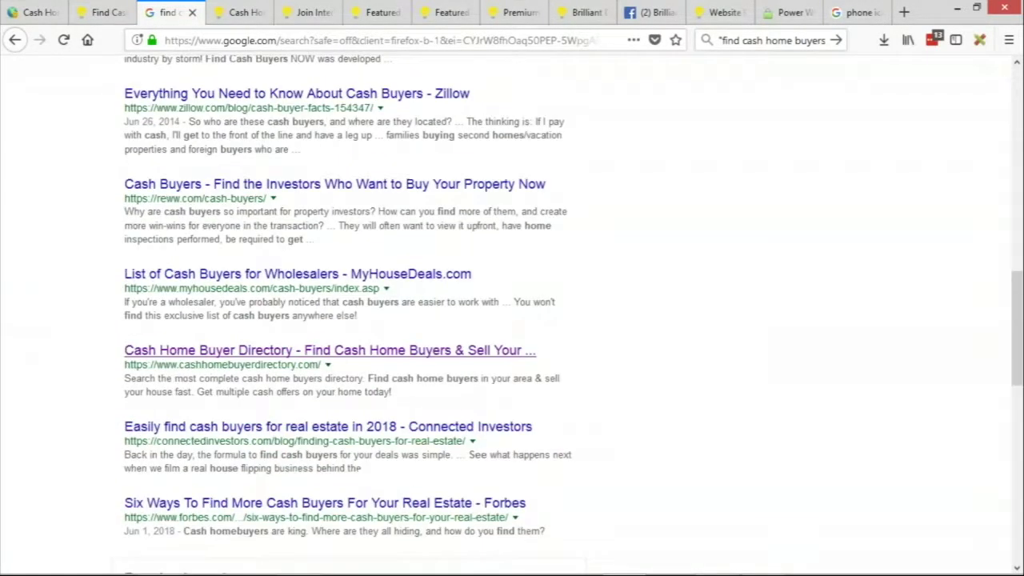
drag(122, 345, 584, 387)
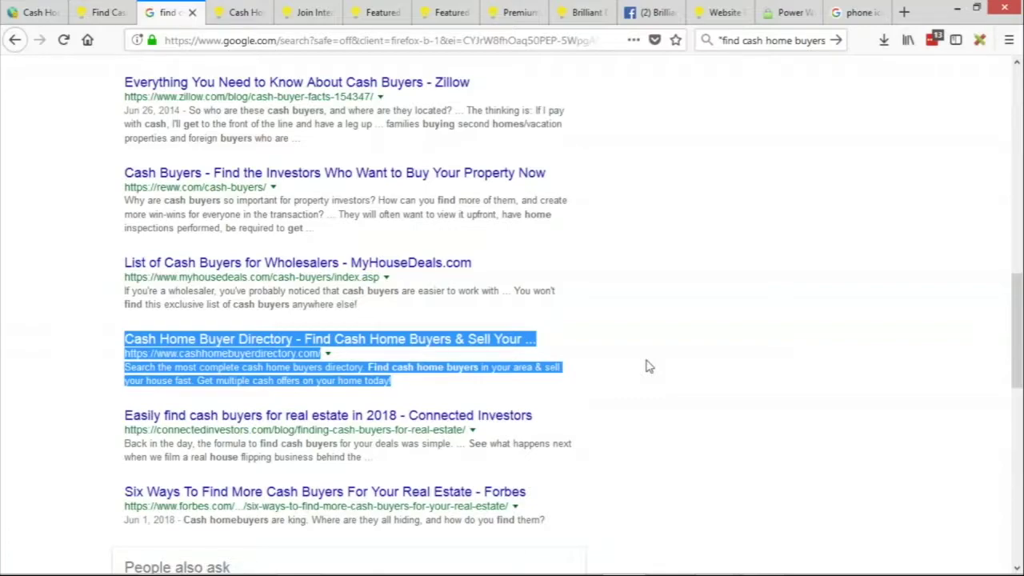
scroll(649, 366, up, 10)
Switch back to the directory's cash offer page, open the site's homepage, and view its headline and offer form.
key(ctrl+shift+Tab)
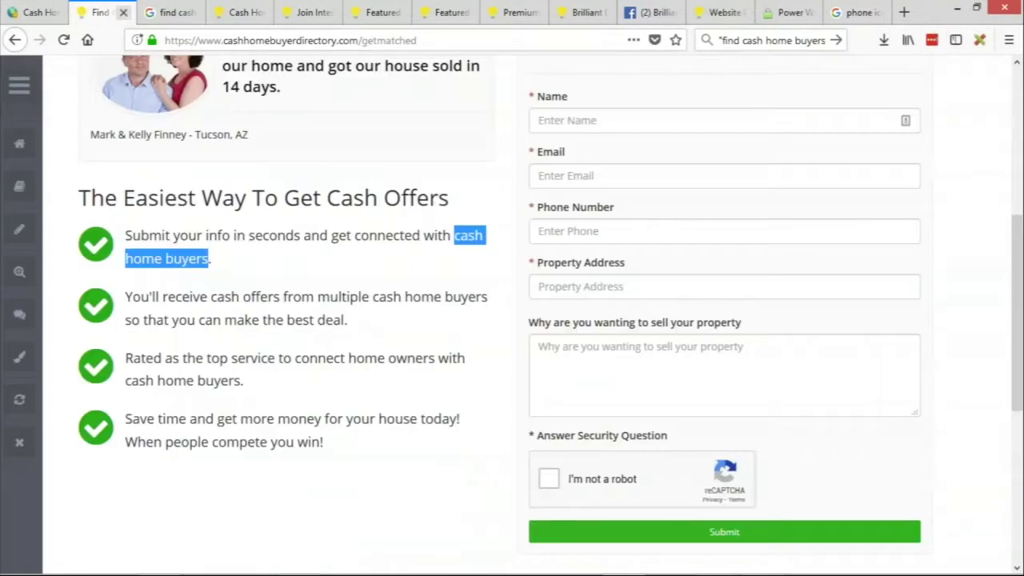
scroll(398, 263, up, 5)
click(232, 106)
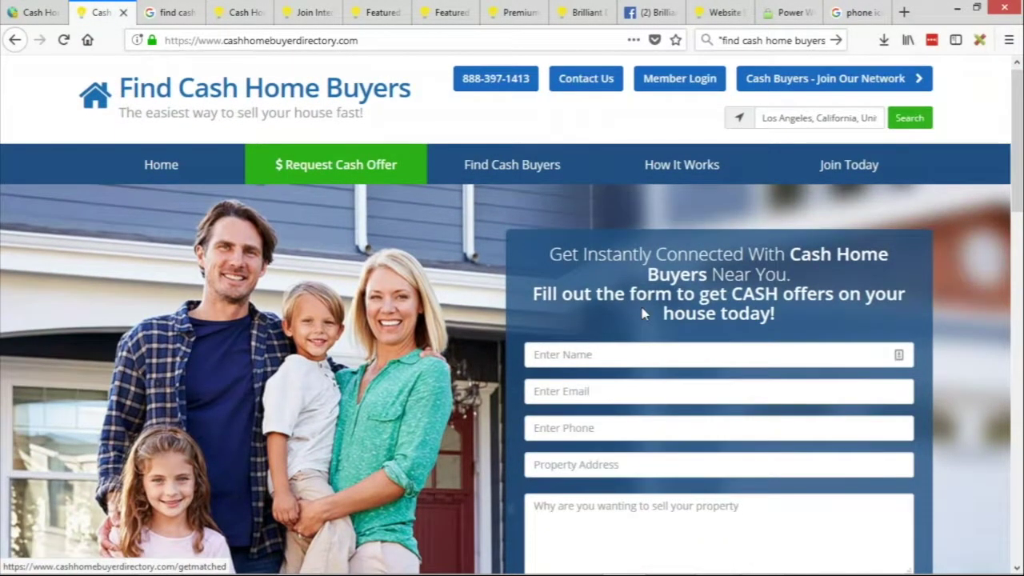
scroll(644, 314, down, 1)
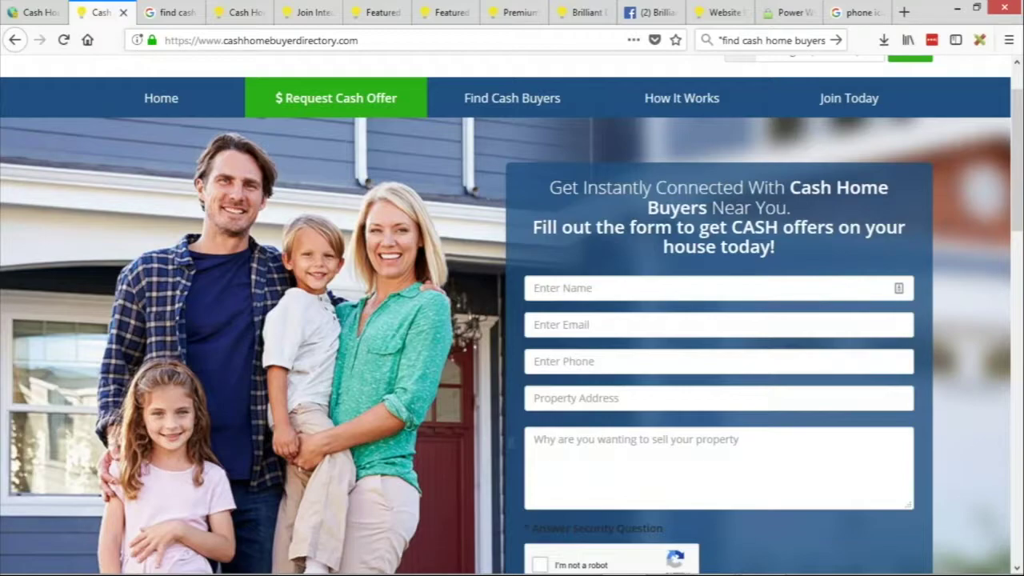
scroll(508, 337, up, 2)
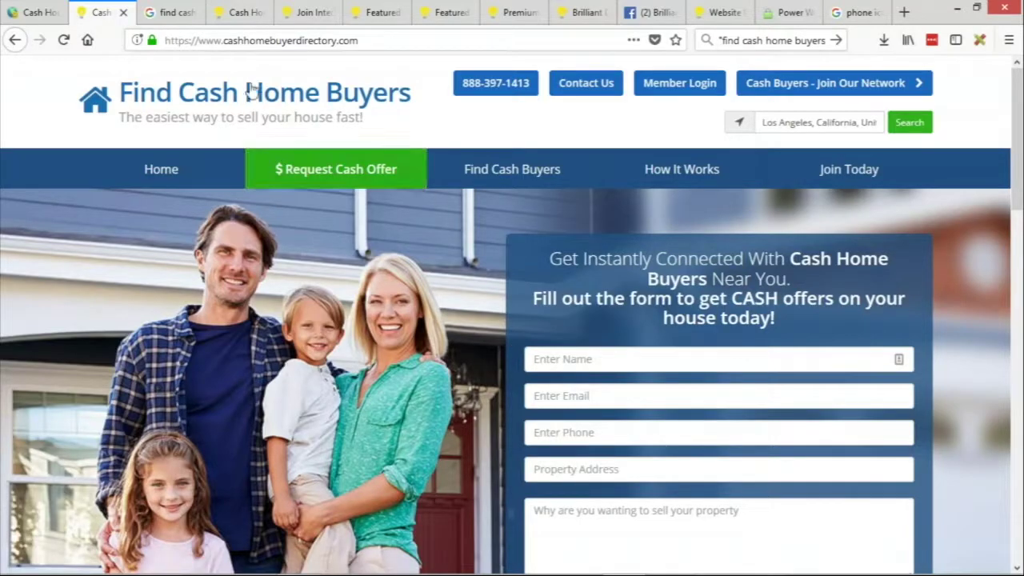
Replace the Google results page with travelguide.demobootstrap.com and look through the travel guide demo homepage down to its featured stories.
click(170, 12)
click(212, 32)
text(travelguide.demobootstrap.com/)
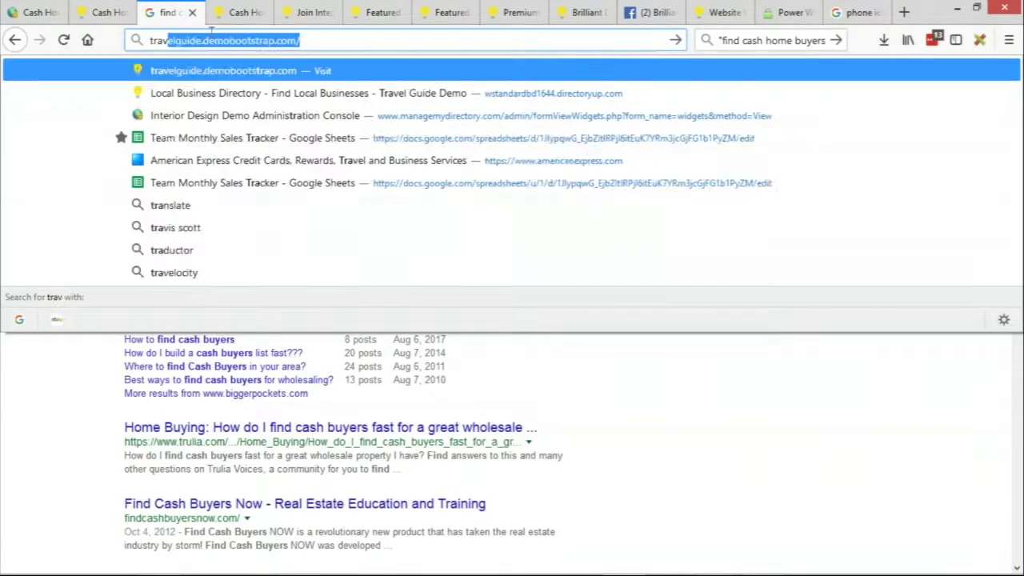
key(Return)
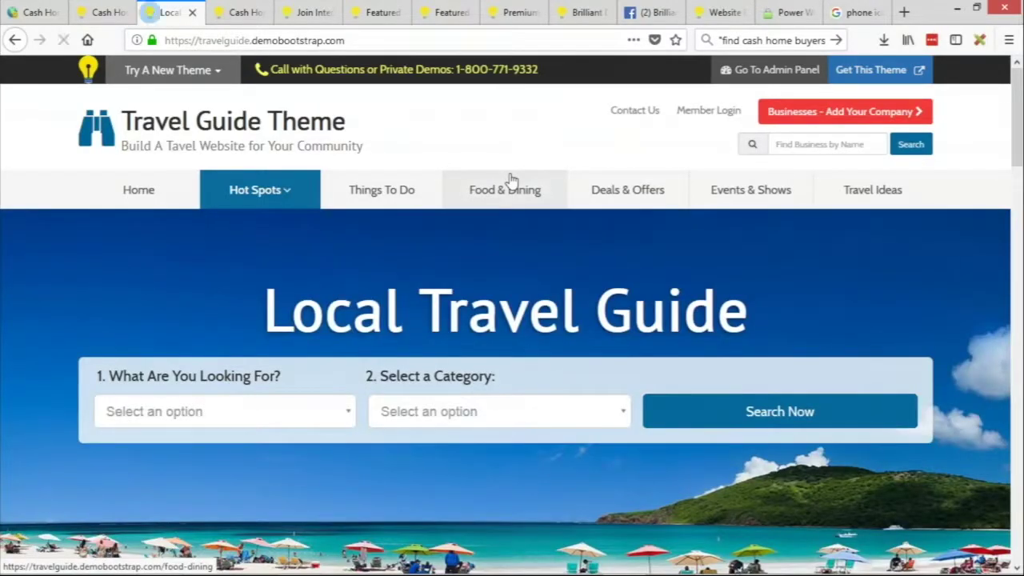
scroll(512, 177, down, 2)
scroll(323, 293, down, 8)
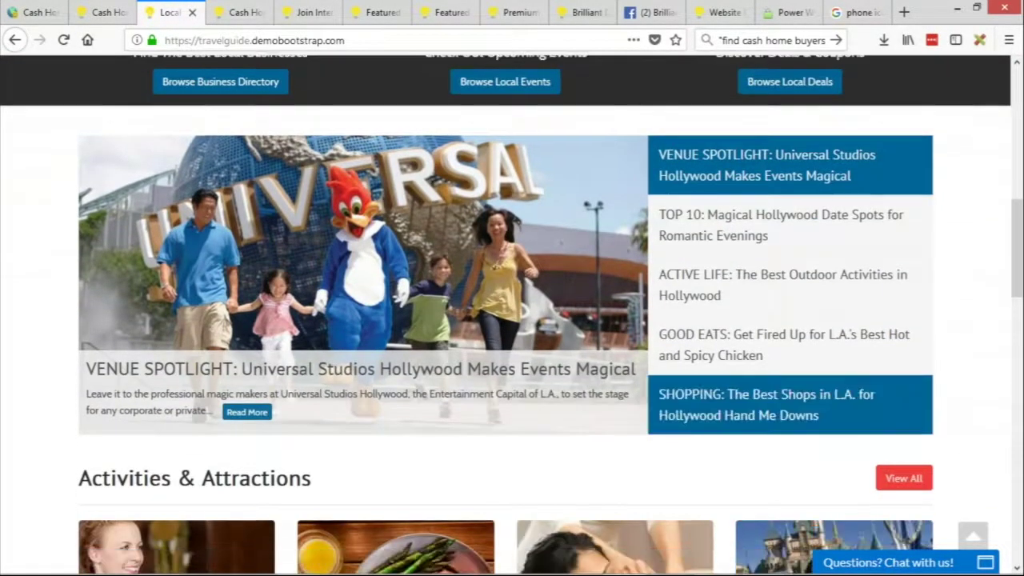
Preview several stories in the travel guide's featured story slider, including the TOP 10 Hollywood date spots and the VENUE SPOTLIGHT.
click(768, 226)
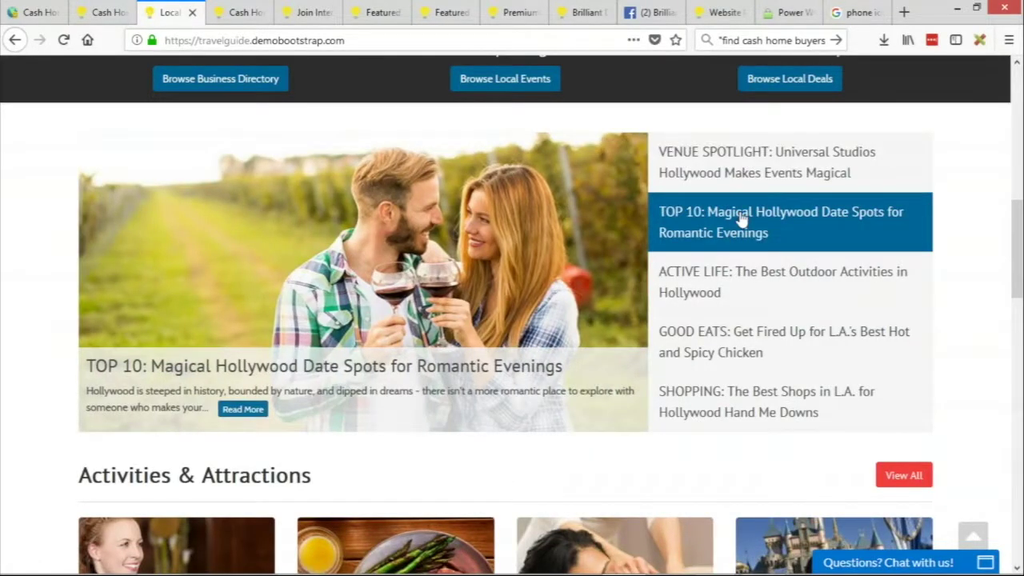
click(743, 167)
click(743, 276)
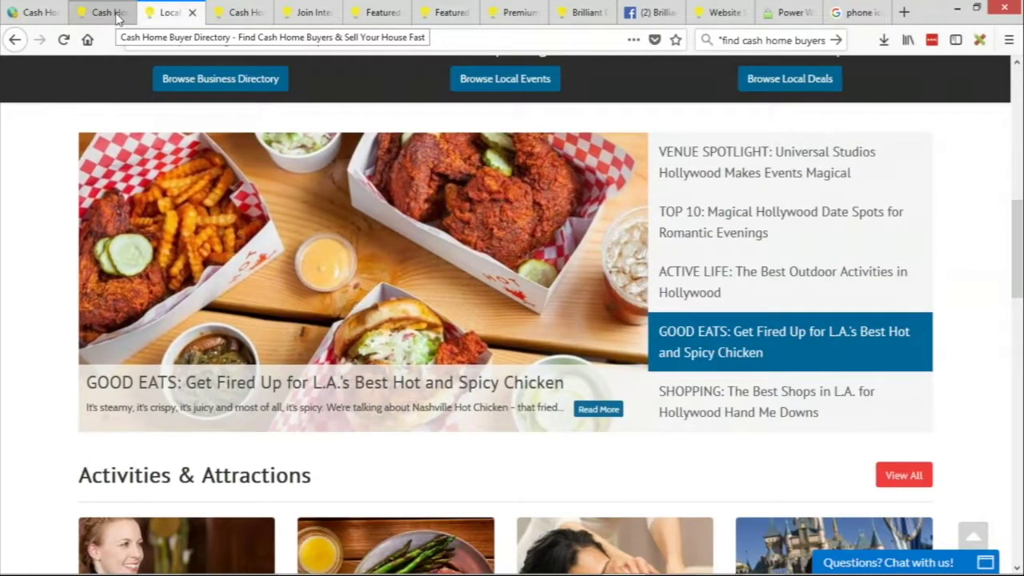
Switch to the second Cash Home Buyer Directory page and load demobootstrap.com in its place.
click(232, 13)
click(249, 41)
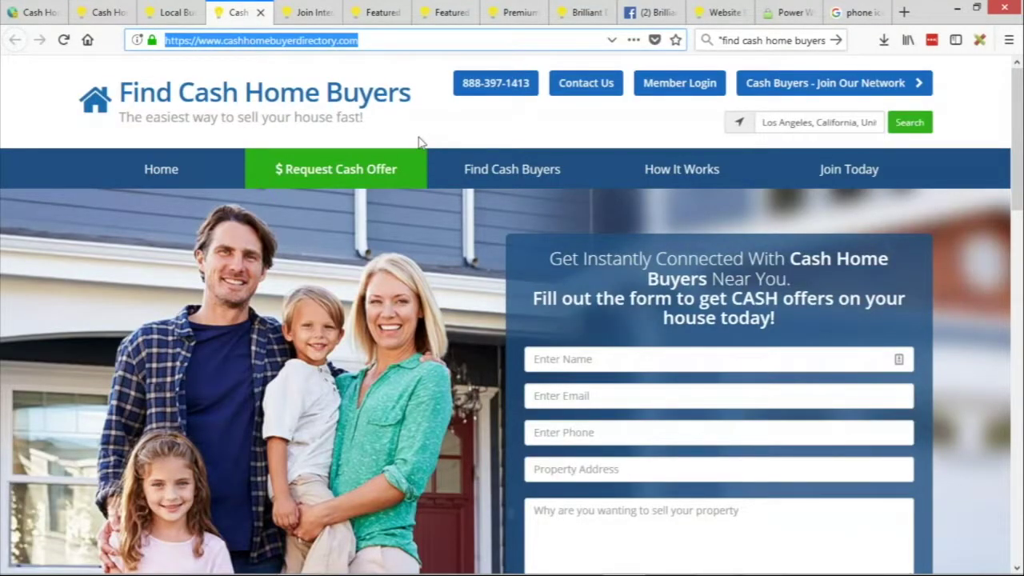
text(demo)
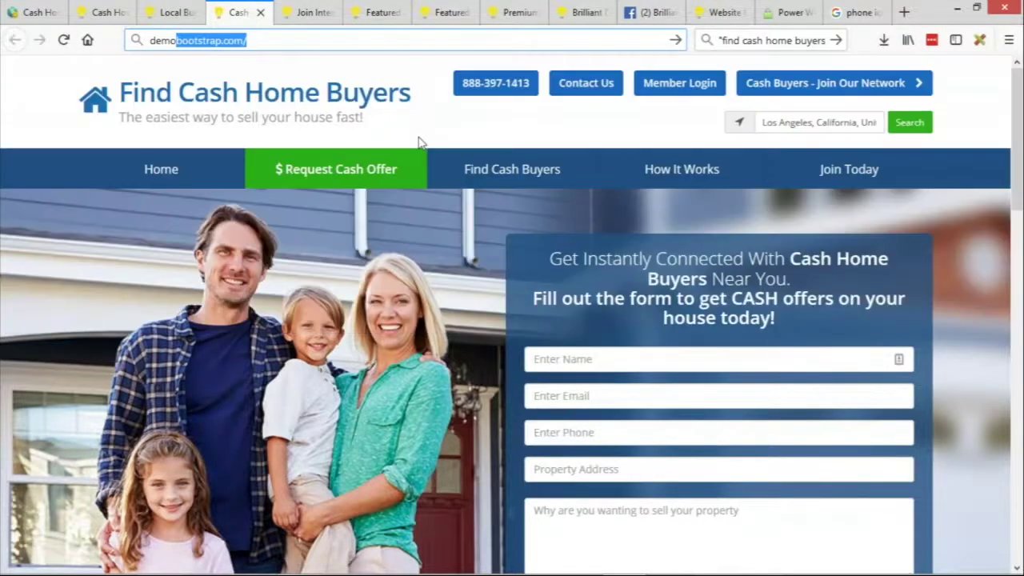
key(Return)
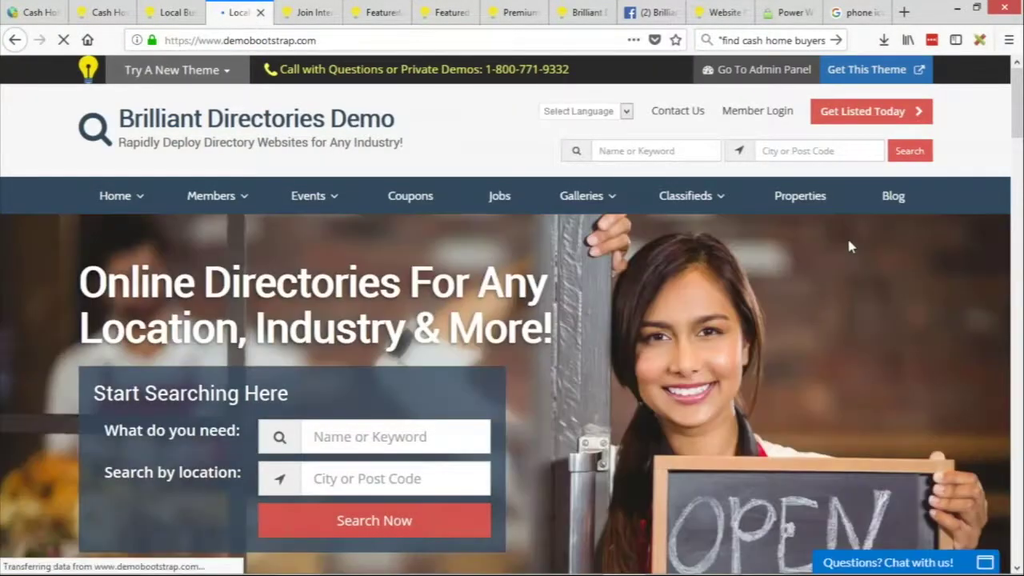
Open the demo site's Properties section and look over the property listings and search filters.
click(818, 200)
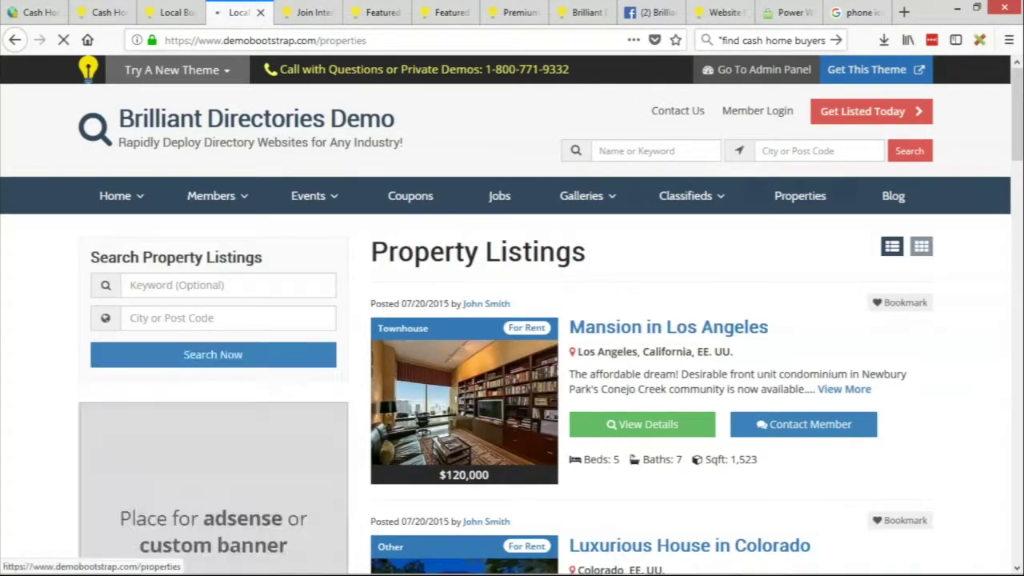
scroll(796, 198, down, 1)
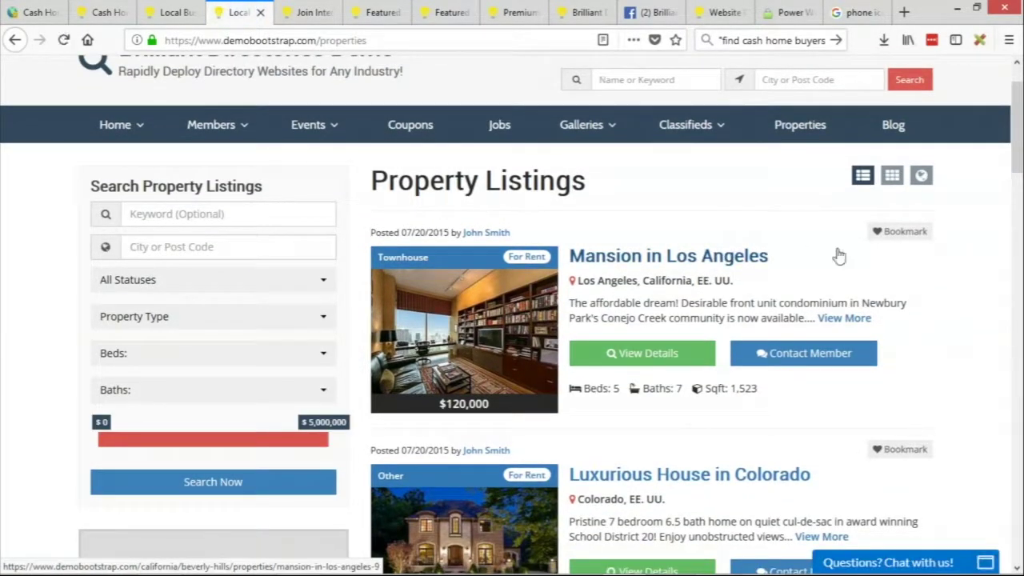
scroll(837, 251, down, 1)
scroll(925, 290, up, 1)
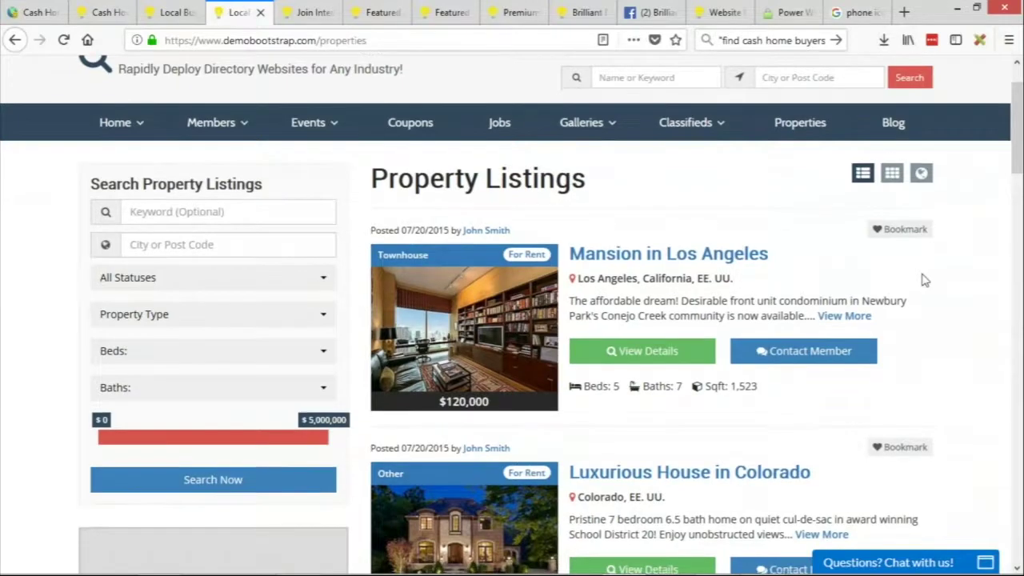
scroll(924, 280, down, 2)
Open the Mansion in Los Angeles listing and view its price, photo gallery and contact details.
click(628, 147)
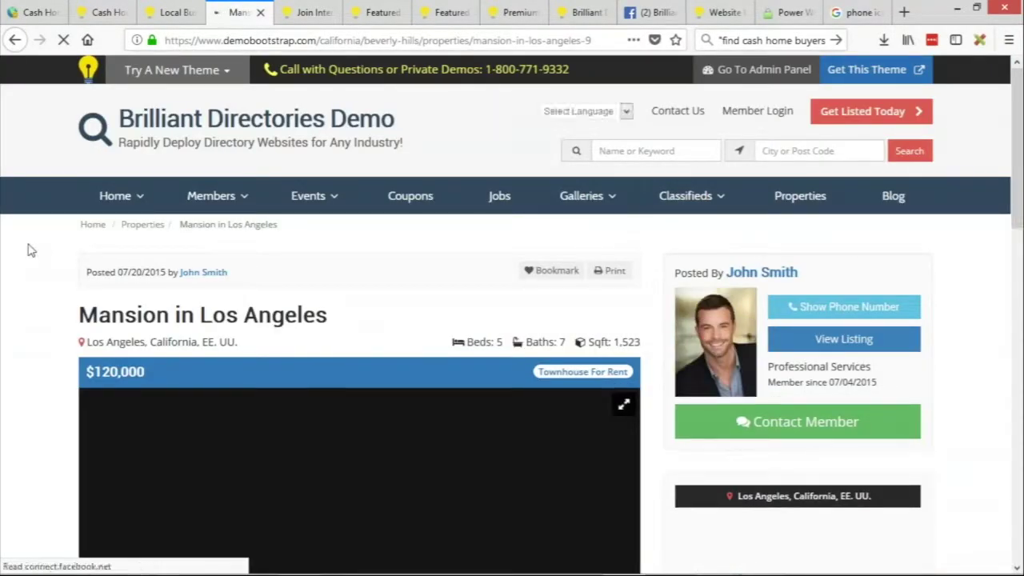
scroll(32, 240, down, 1)
scroll(34, 232, down, 3)
scroll(35, 228, up, 1)
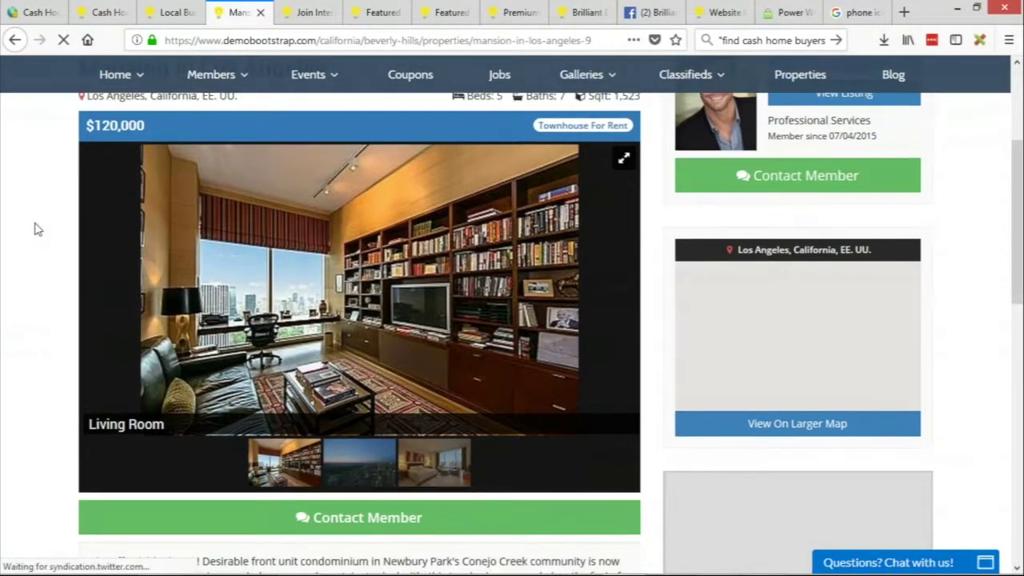
Return to the Cash Home Buyer Directory homepage and review the fields of its cash offer form.
click(87, 17)
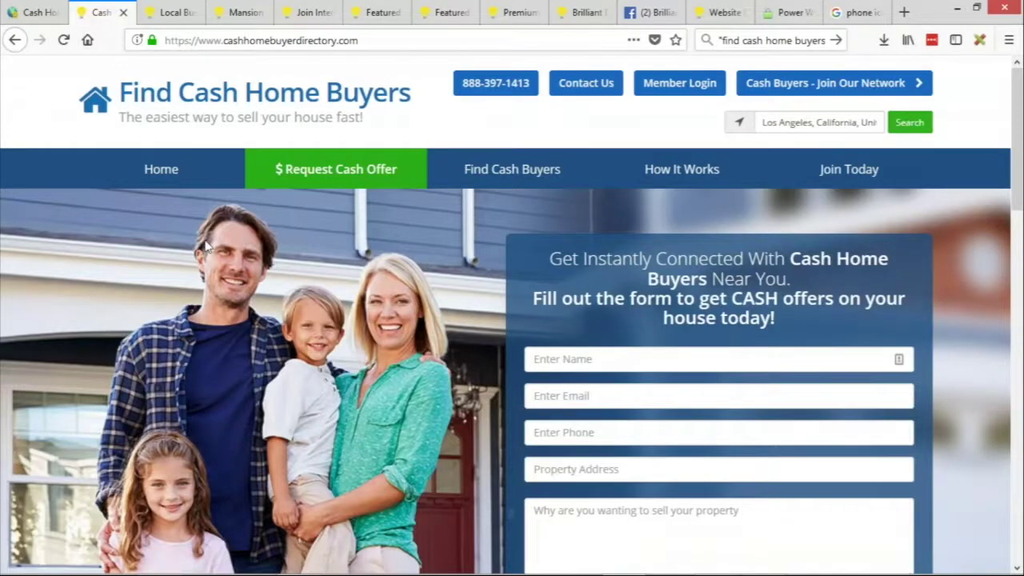
scroll(907, 318, down, 1)
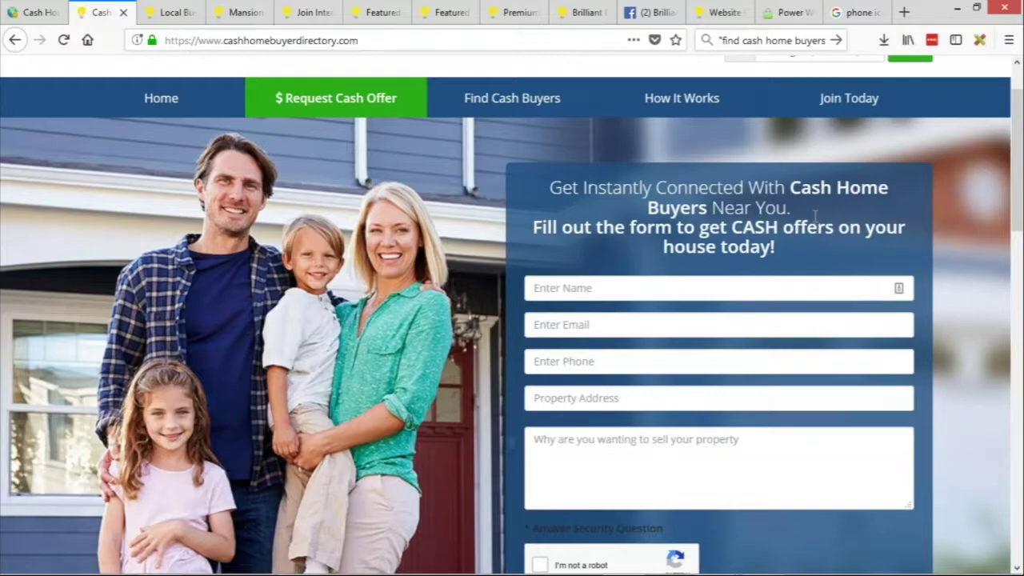
scroll(816, 217, down, 1)
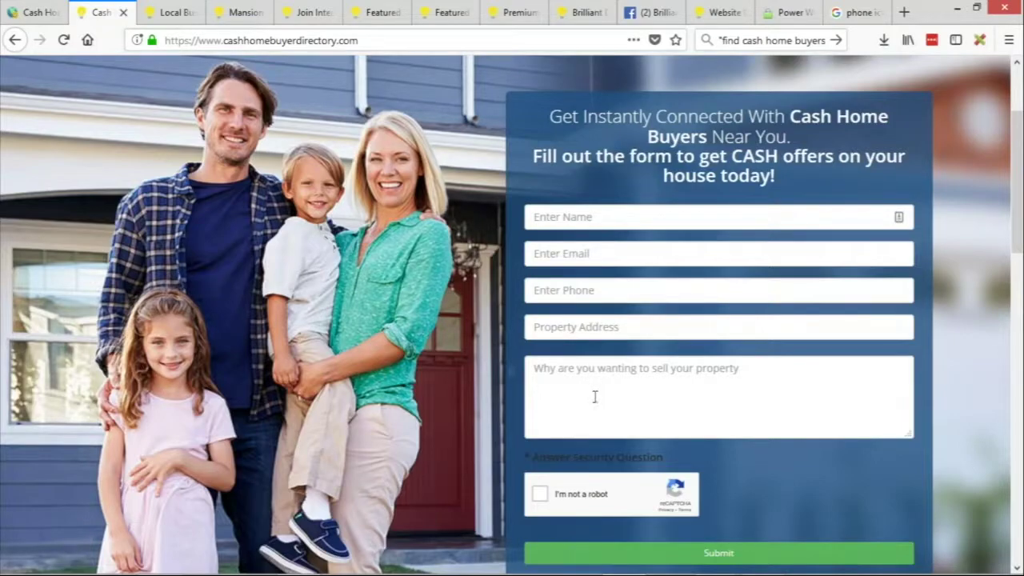
Switch to the Notepad notes and start a new entry reading "beds/bath/sq footage/", with slashes as separators.
key(alt+Tab)
key(Return)
key(Return)
text(beds/)
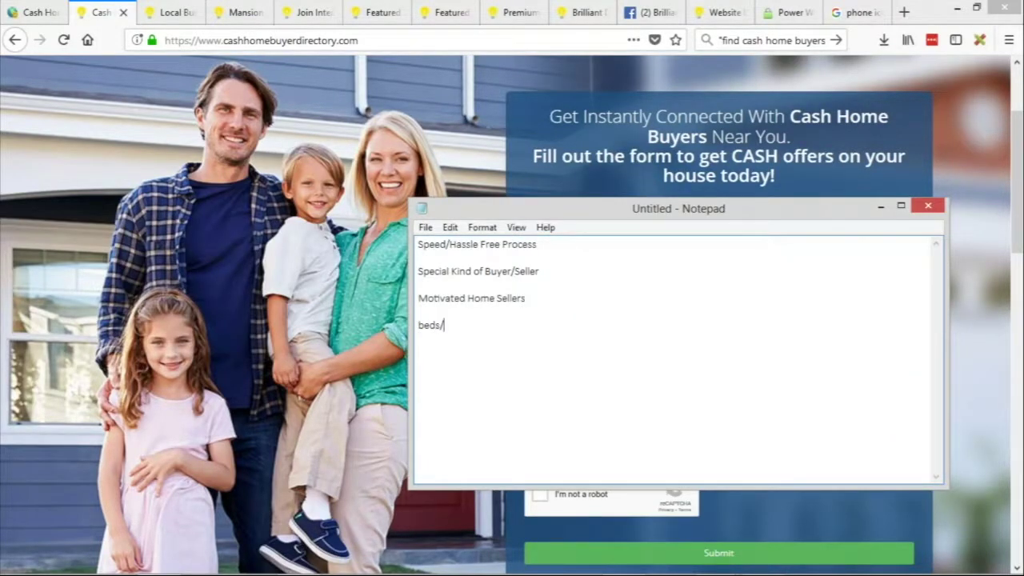
text(bath.sq footage.)
click(469, 326)
key(BackSpace)
text(/)
click(520, 325)
key(BackSpace)
text(/)
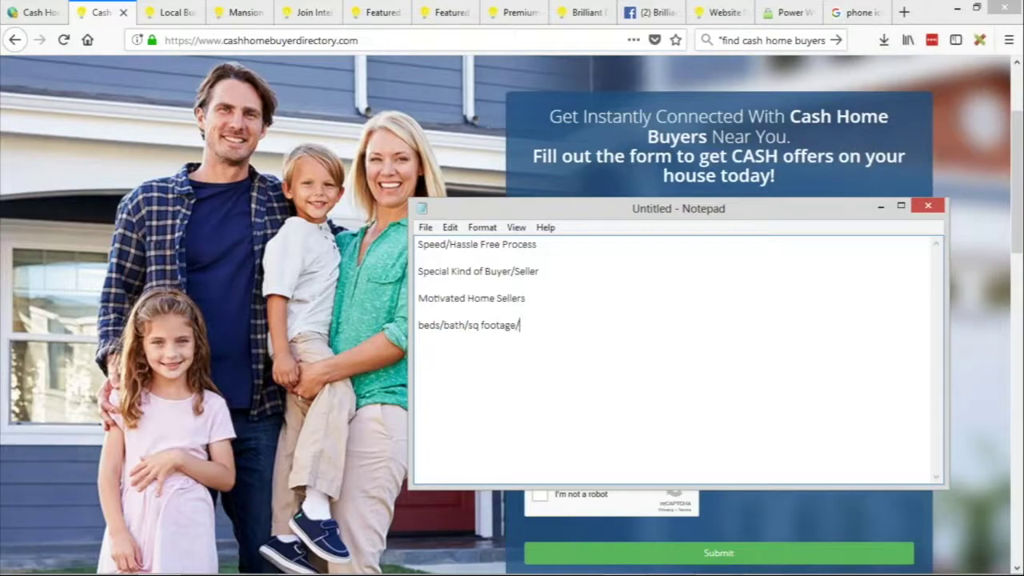
Complete the property details line with "year built/land size" and add the note "Immersion Experience" below it.
text(year built/land size)
text(/)
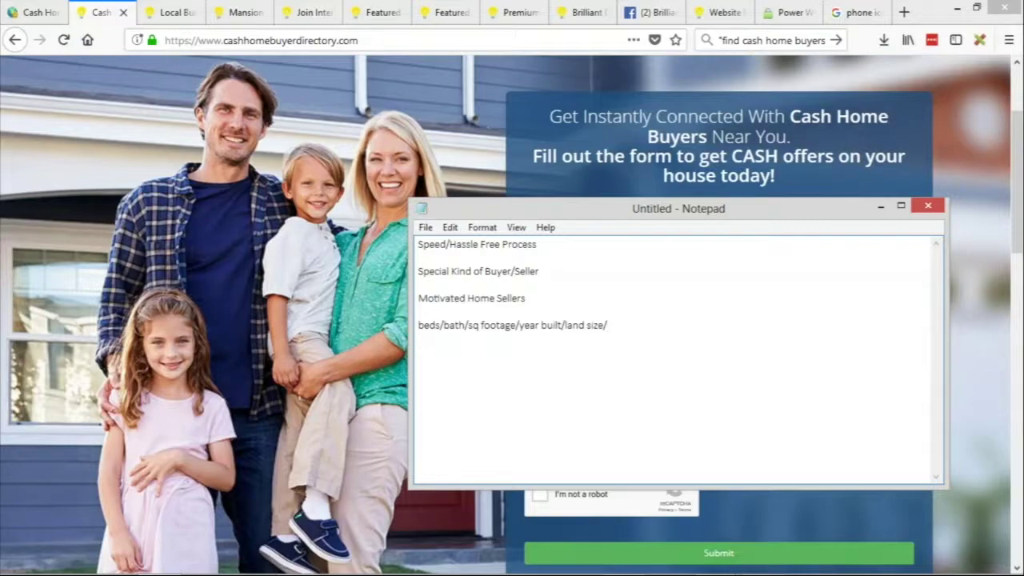
key(BackSpace)
key(Return)
text(Immersion Experience)
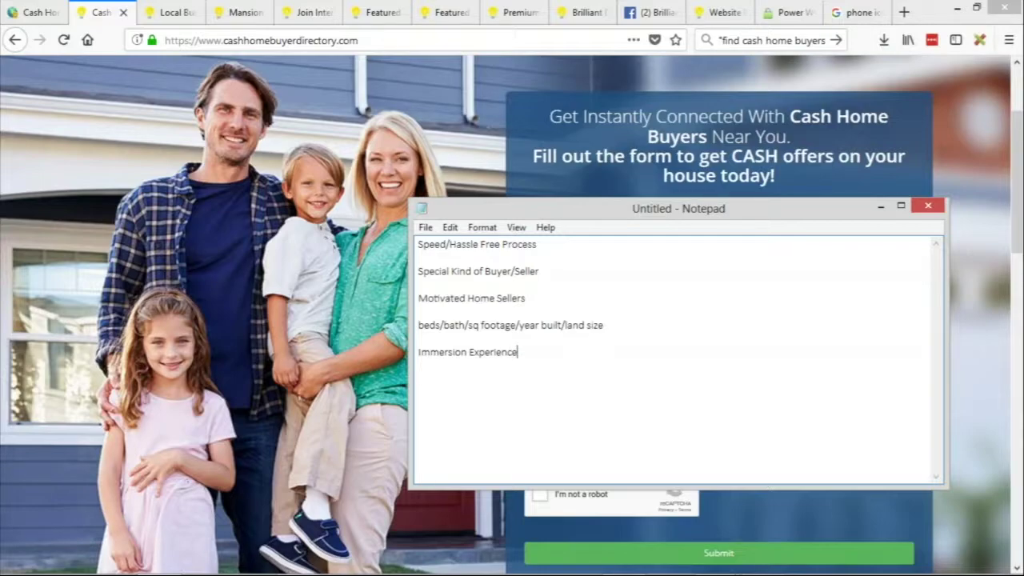
Add the question "Is your home worth selling for cash?" as a new entry at the end of the notes.
key(Return)
key(Return)
text(Is your )
text(home wi)
text(rth sellin)
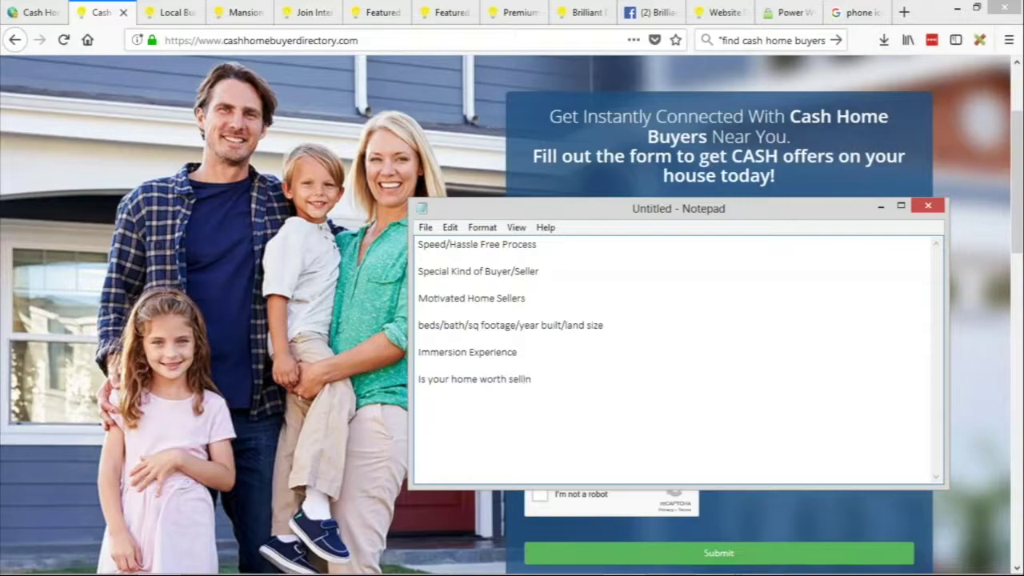
text(g for cash?)
key(Return)
key(Return)
Return to the Cash Home Buyer Directory homepage and examine its family photo, header and offer form.
click(297, 189)
scroll(544, 306, up, 3)
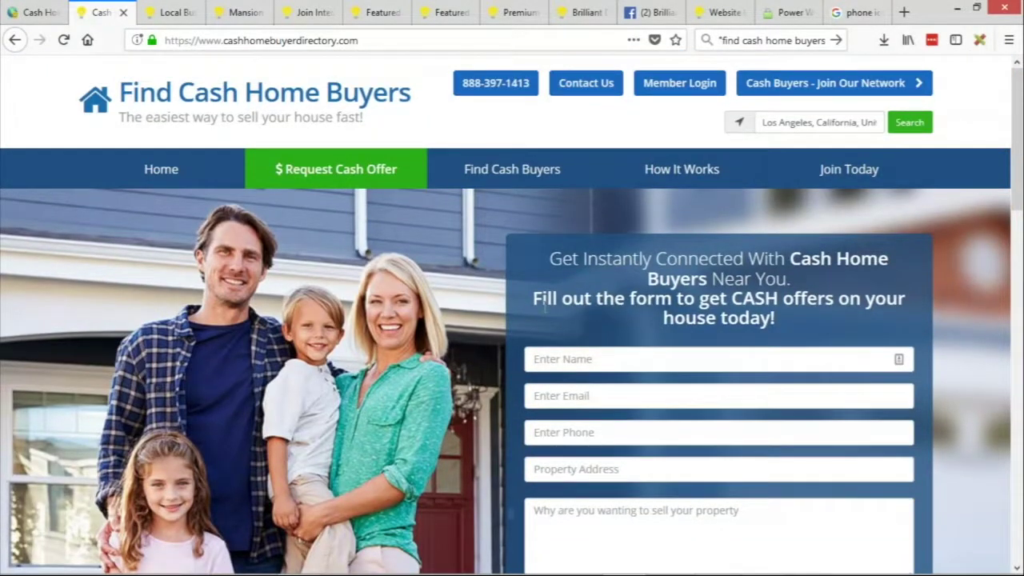
scroll(518, 302, down, 2)
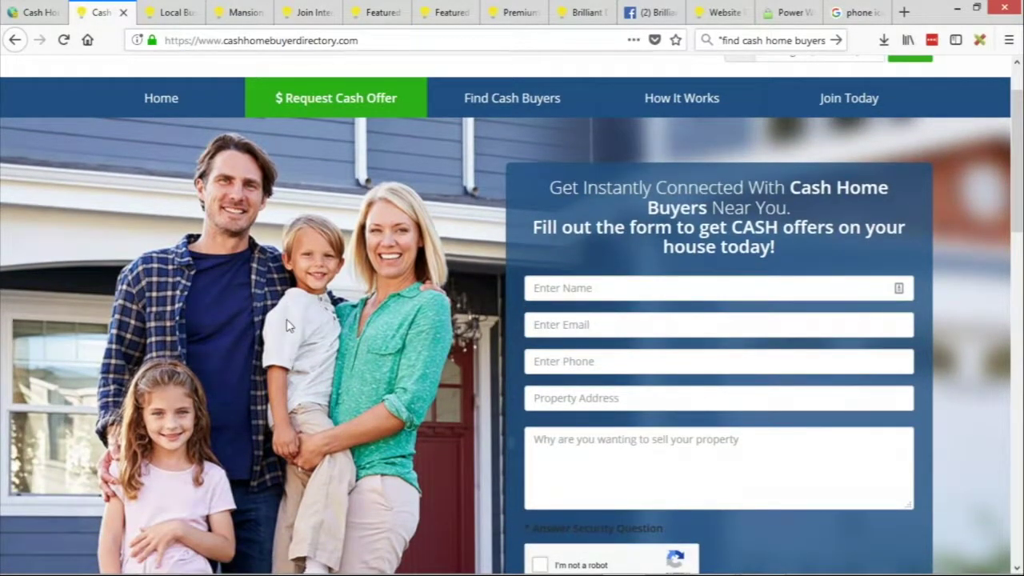
scroll(288, 325, down, 2)
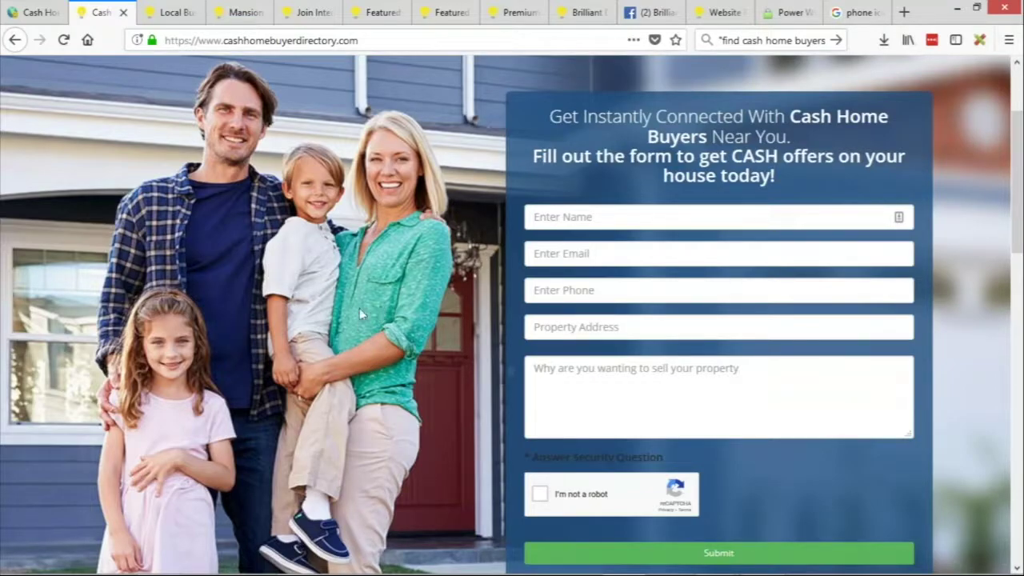
scroll(343, 406, up, 4)
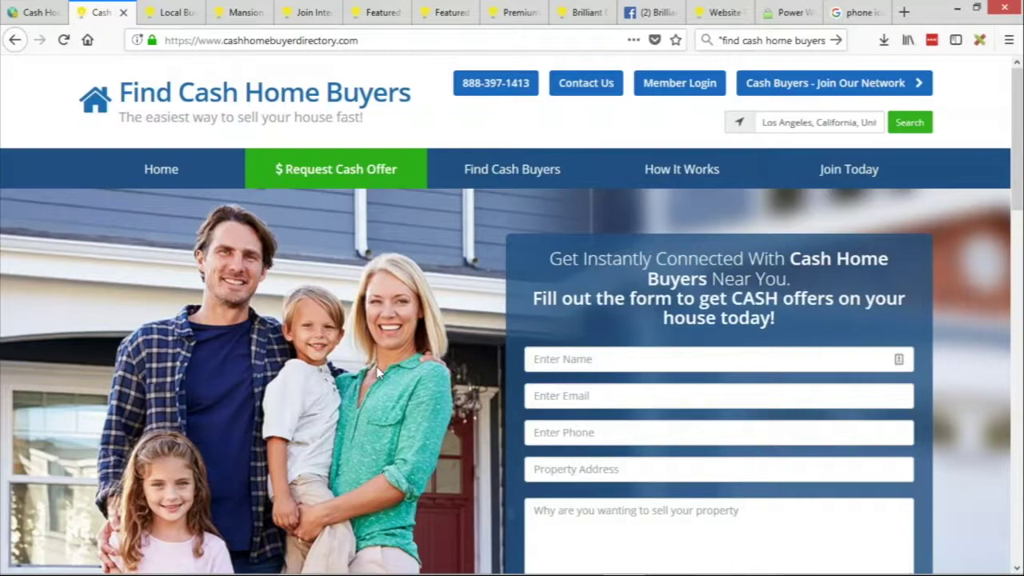
Search Google for free stock photos in place of the Featured checkout page and open the Pexels result.
click(452, 19)
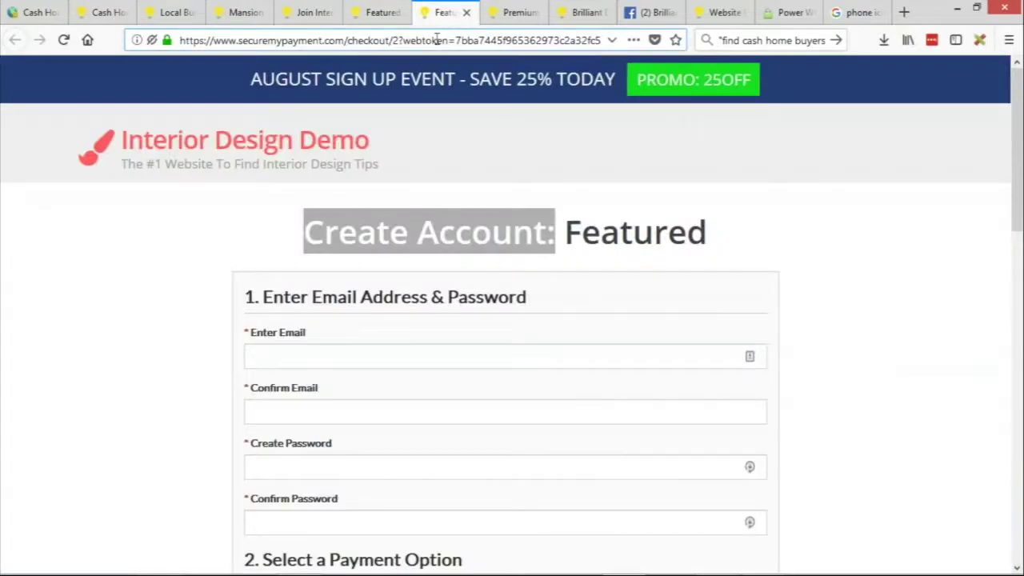
click(437, 40)
text(free stock photos)
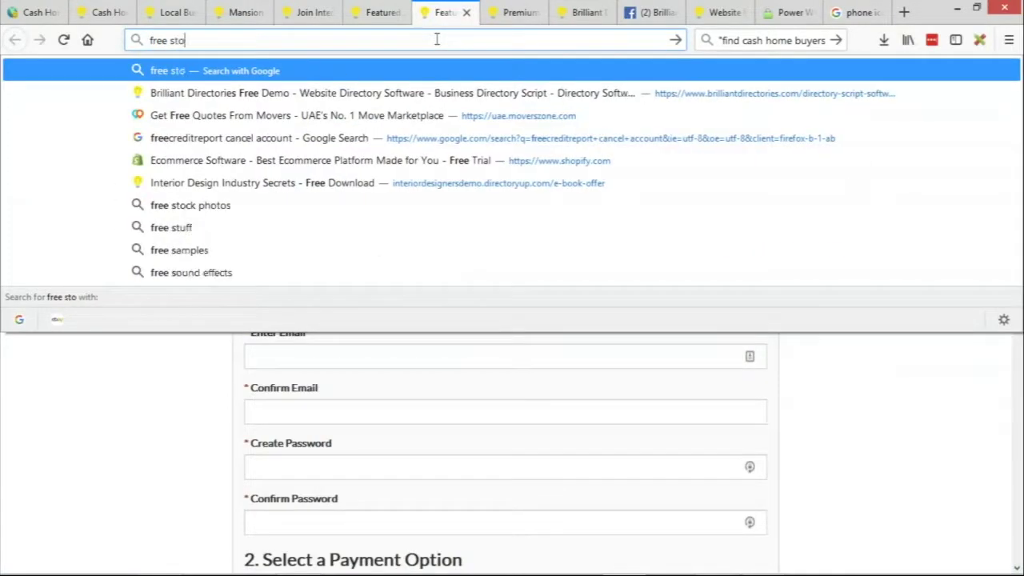
key(Return)
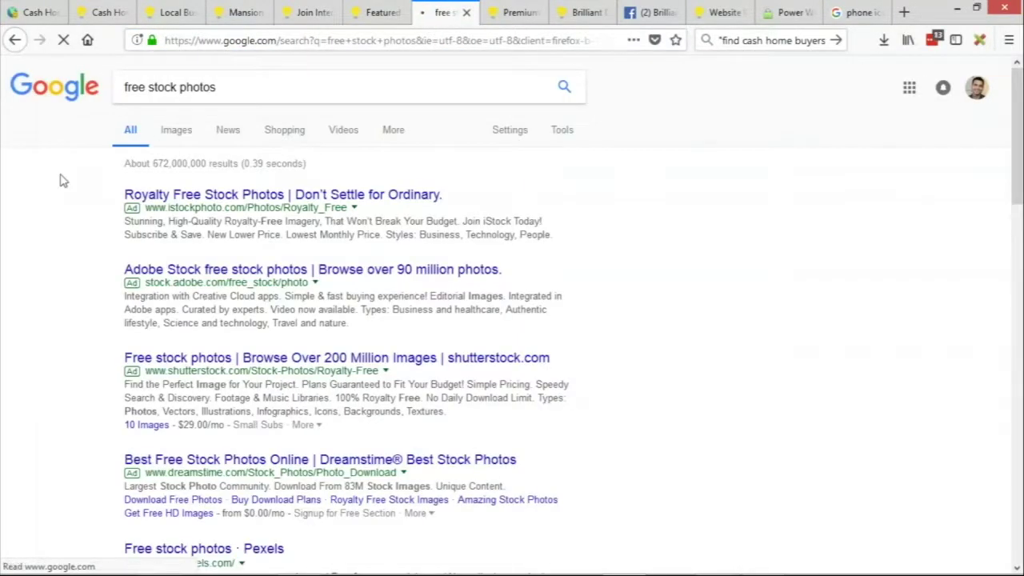
scroll(170, 397, down, 3)
click(162, 410)
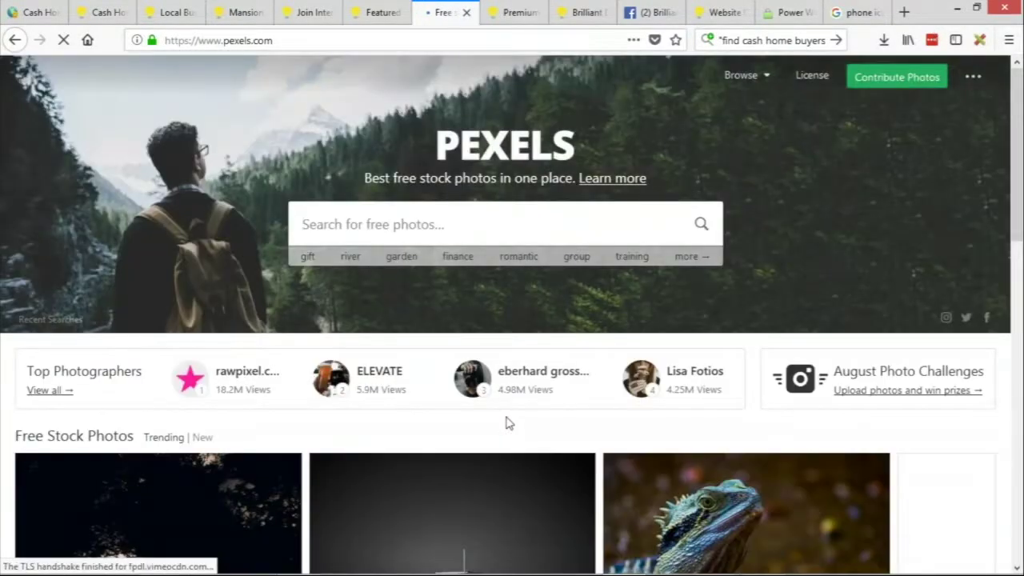
Search Pexels for moving home and browse the matching photos.
click(410, 223)
text(moving home)
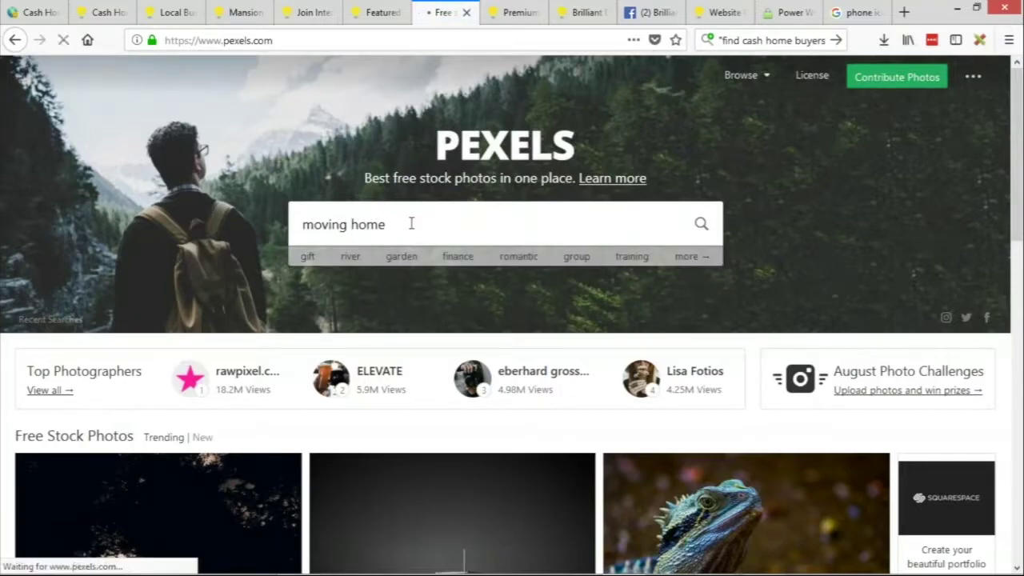
key(Return)
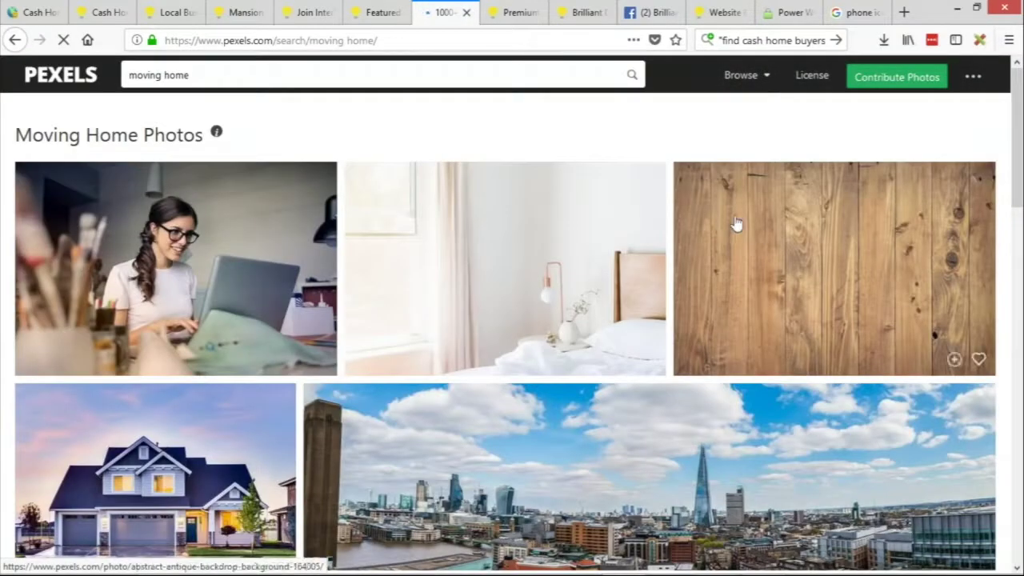
scroll(528, 234, down, 2)
scroll(529, 236, down, 2)
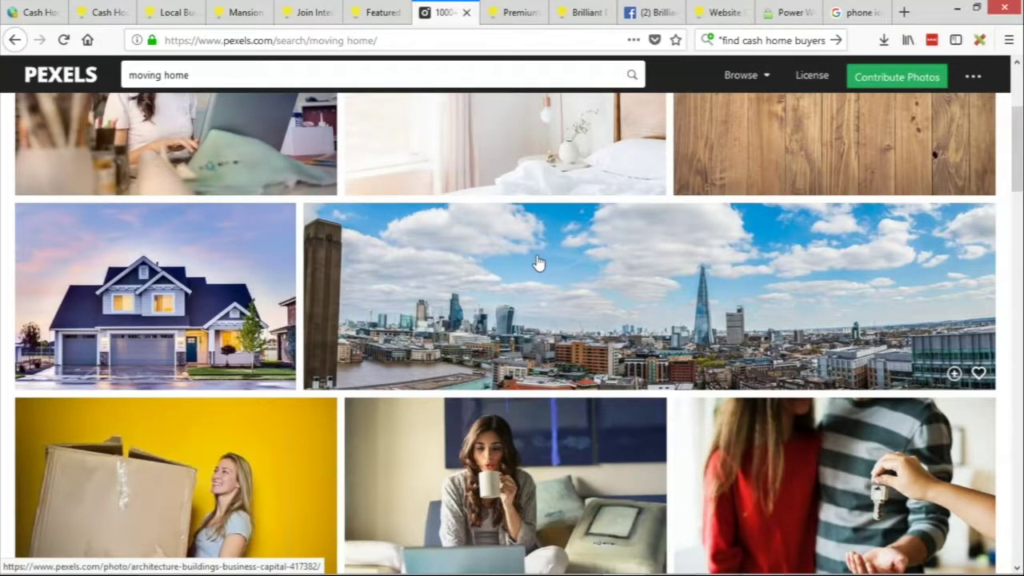
Open the photo of the blue two-story house at dusk and view its download and license details.
click(239, 263)
scroll(613, 311, down, 1)
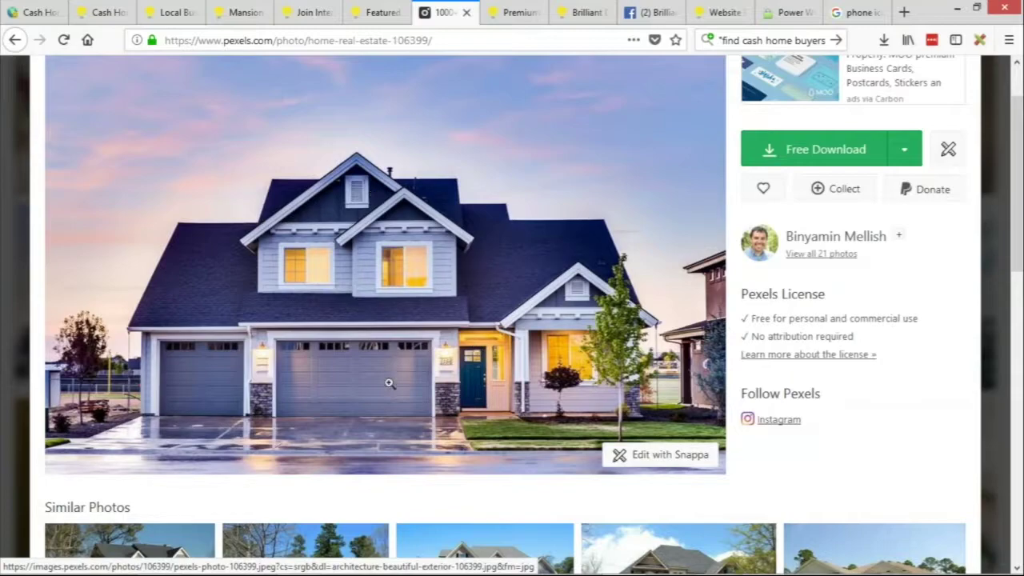
scroll(486, 265, down, 1)
scroll(486, 266, up, 1)
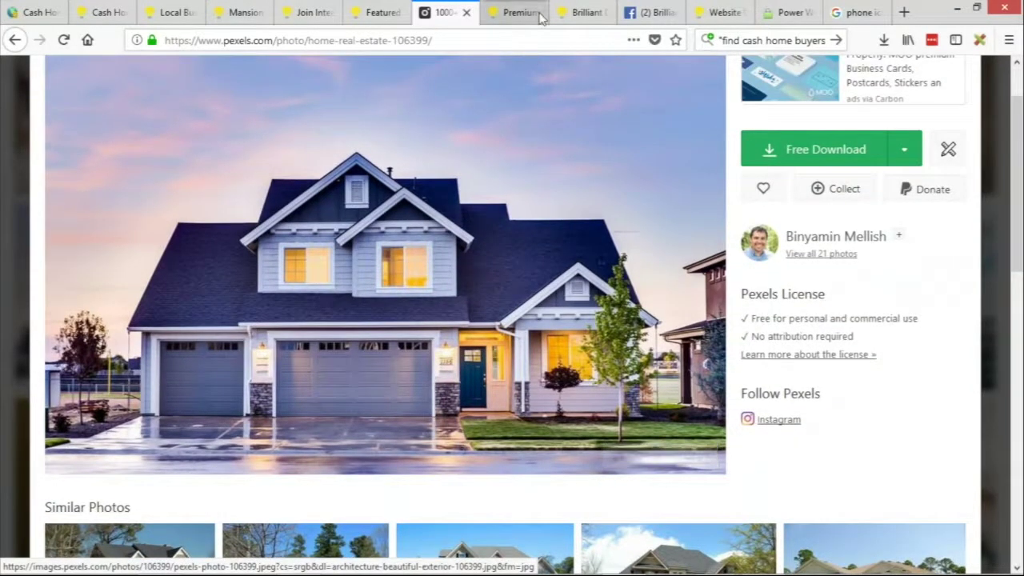
Load trulia.com in place of the Premium checkout page and look over its homepage hero and listings.
click(520, 12)
click(495, 40)
text(trulia.com/)
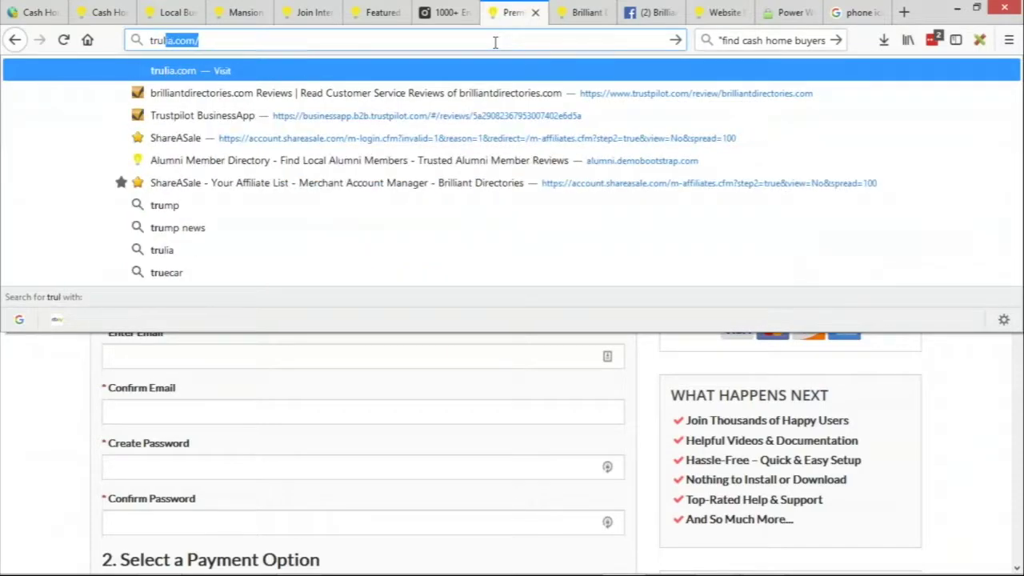
key(Return)
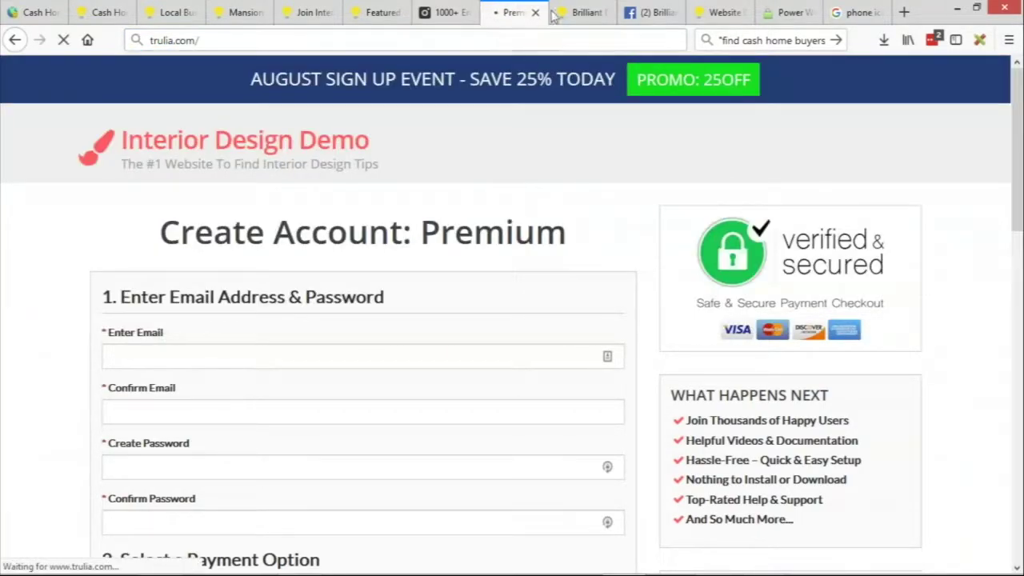
click(560, 13)
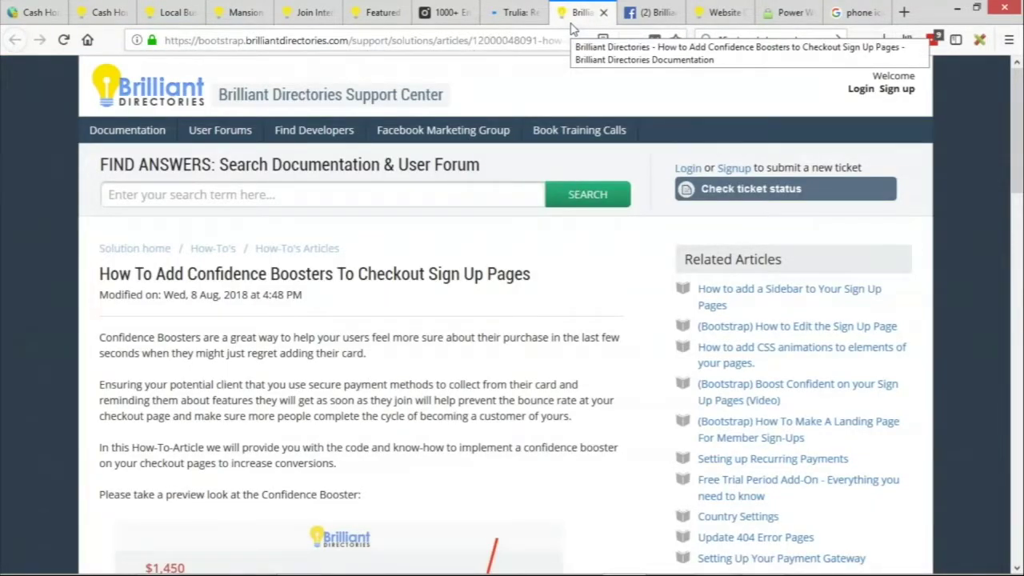
click(519, 12)
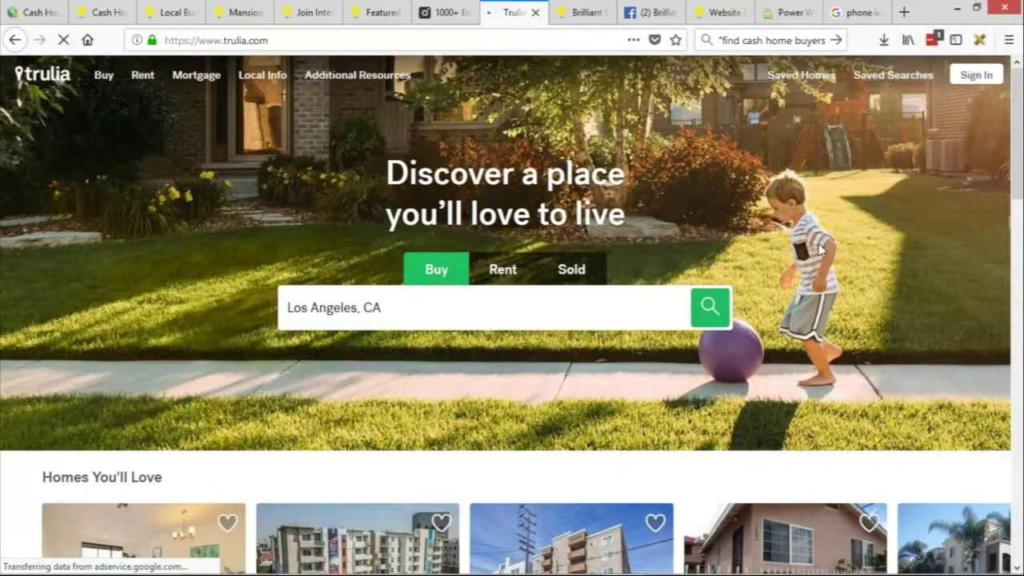
scroll(875, 228, down, 5)
scroll(875, 234, up, 5)
Load the Zillow homepage in place of the Confidence Boosters support article.
click(582, 12)
click(520, 40)
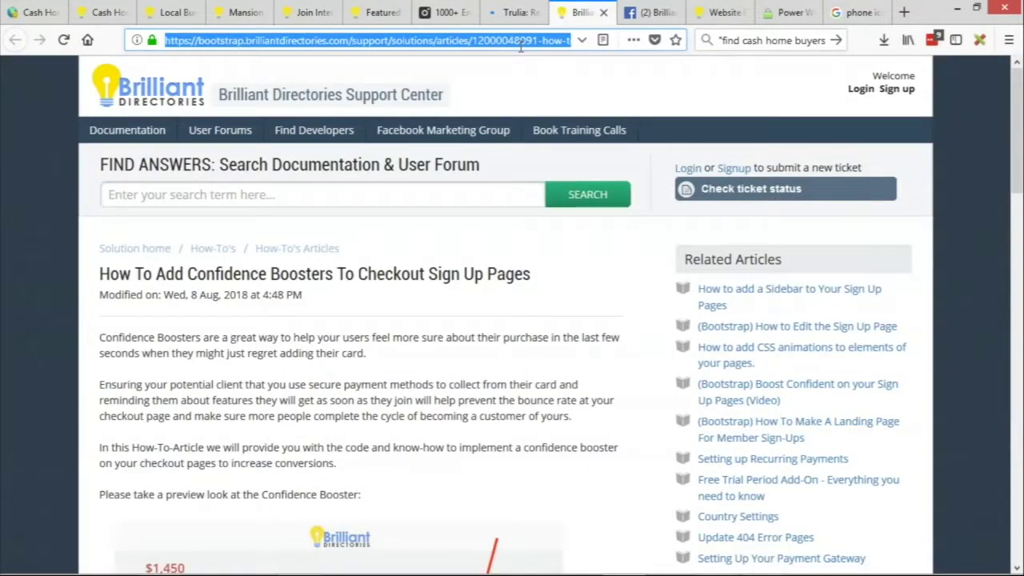
text(zi)
key(Return)
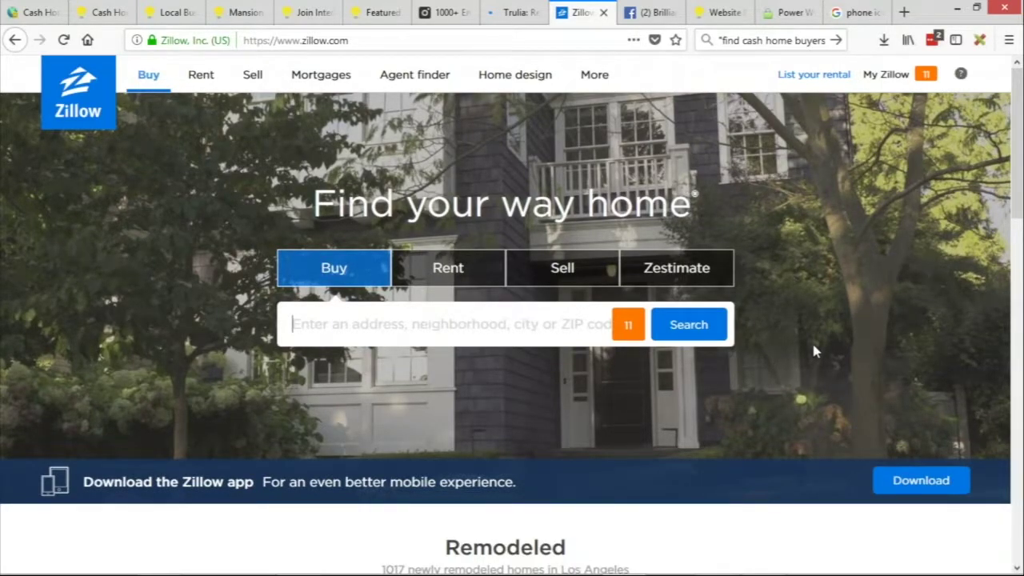
Return to the Cash Home Buyer Directory homepage and inspect the code of the offer form's heading.
click(100, 12)
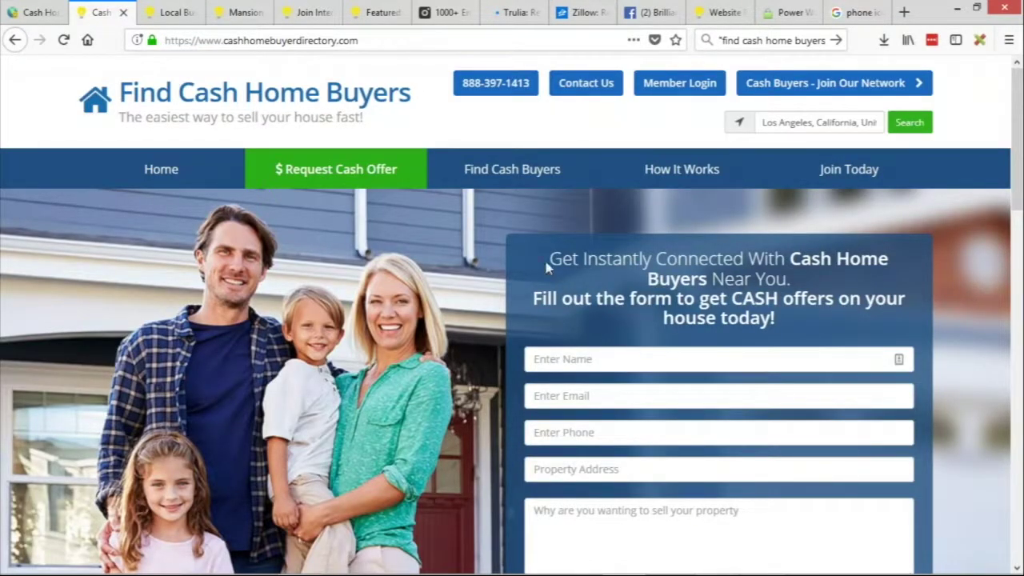
drag(550, 258, 805, 323)
click(711, 261)
right_click(571, 258)
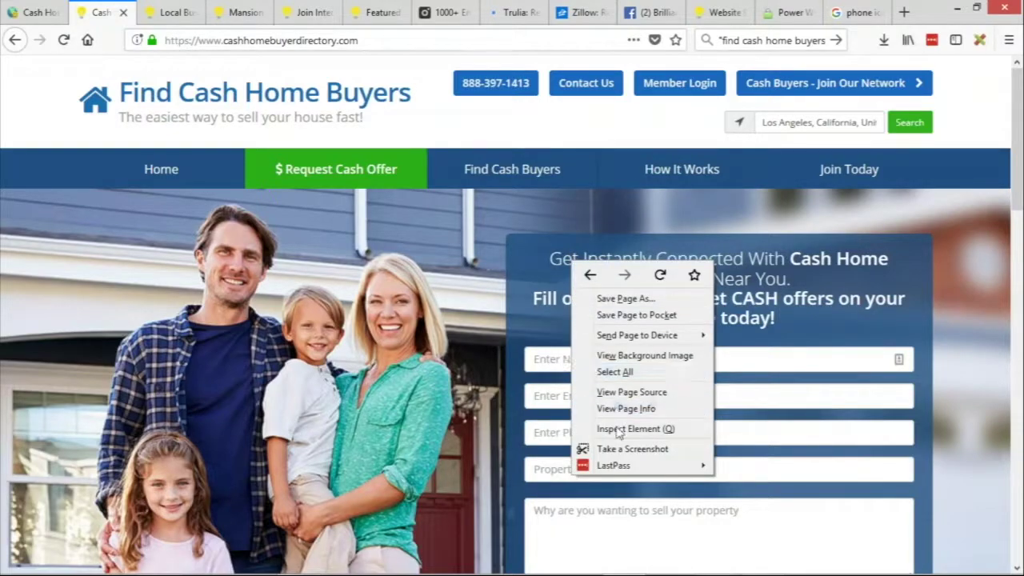
click(619, 429)
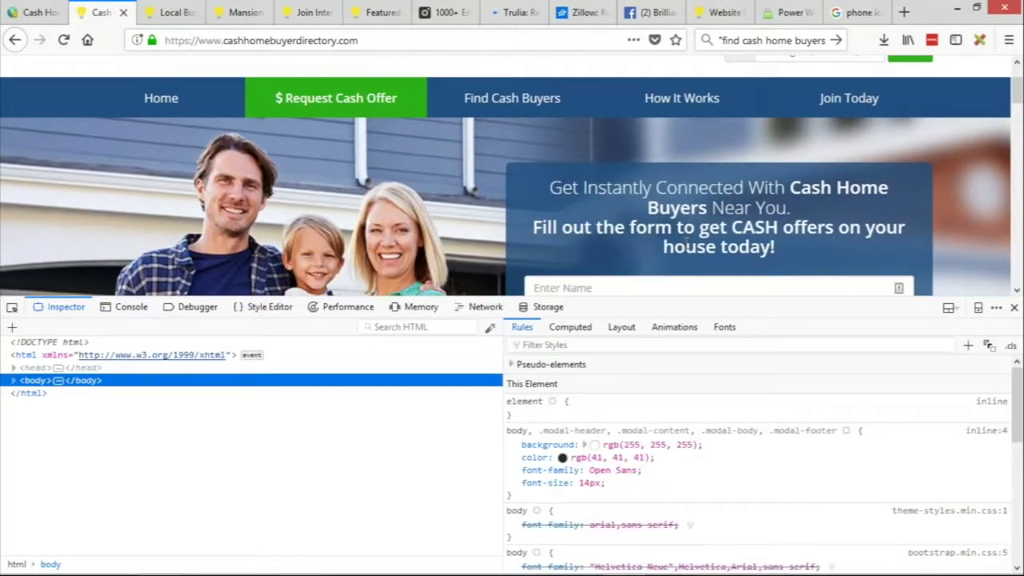
Load leadgen.demobootstrap.com in place of the local business demo and examine its Get Instant Quotes heading.
key(ctrl+Tab)
text(lead)
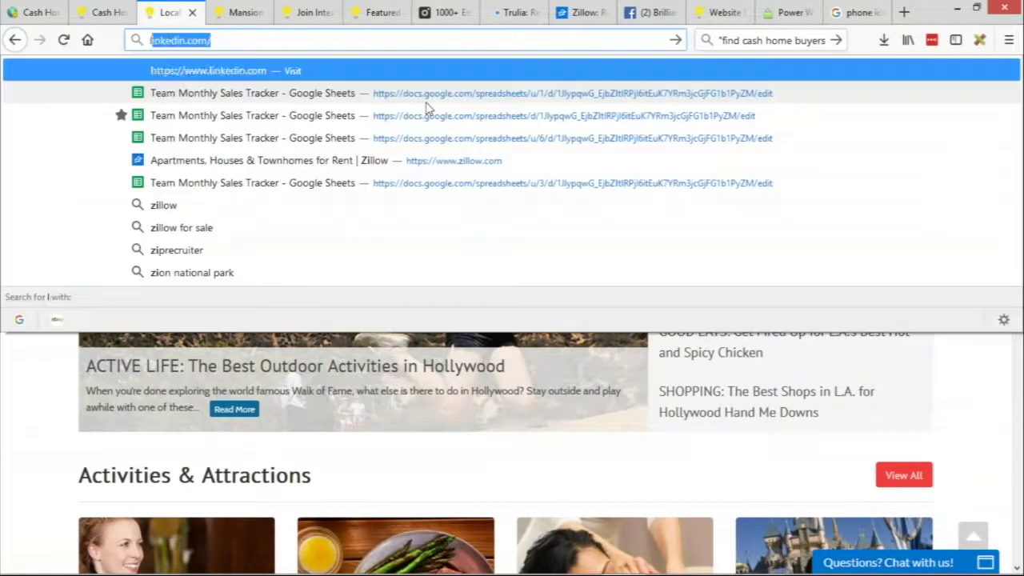
key(Return)
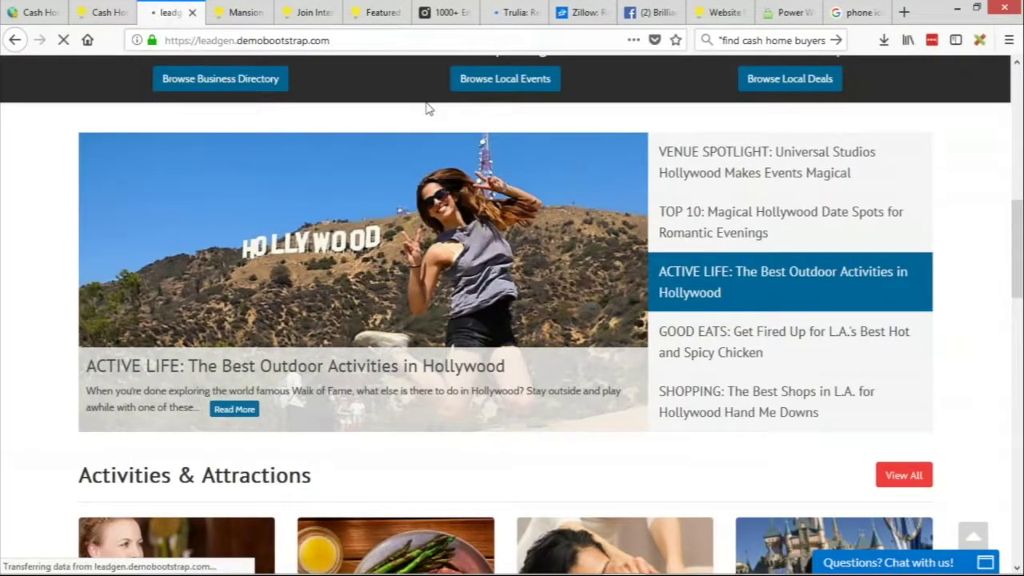
scroll(949, 287, down, 1)
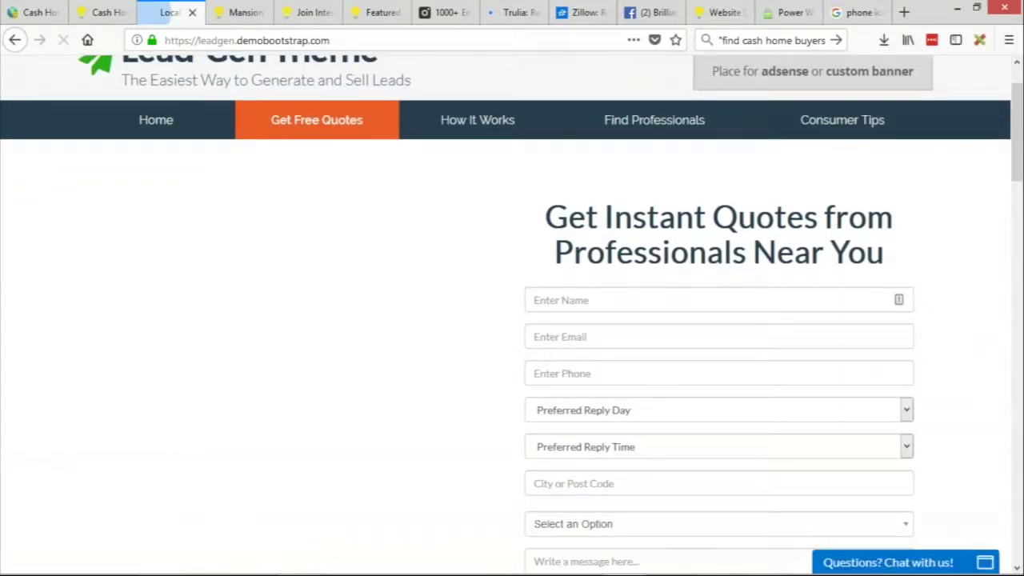
scroll(167, 229, up, 1)
scroll(304, 354, down, 1)
scroll(126, 105, down, 1)
scroll(532, 230, up, 1)
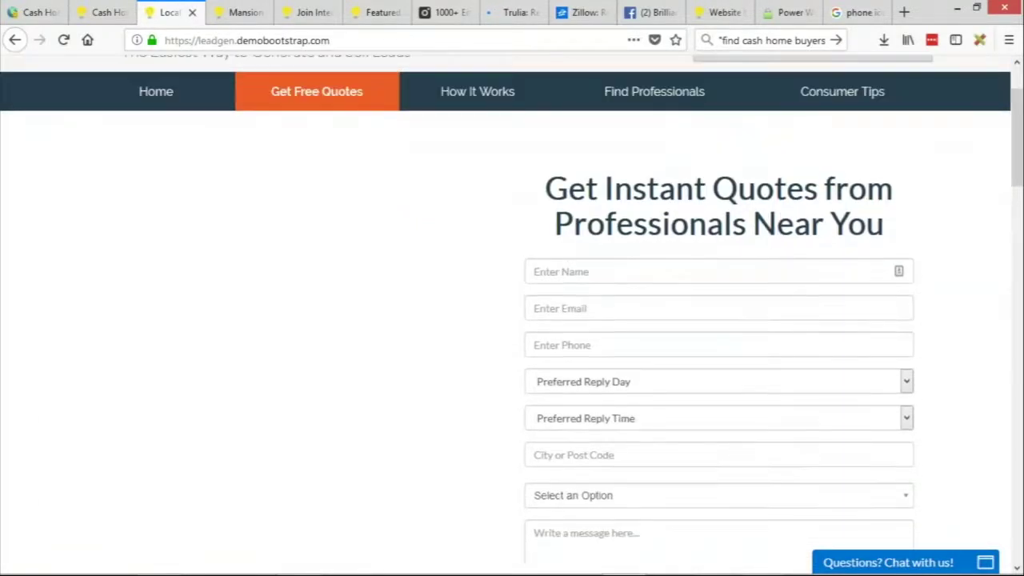
scroll(535, 240, up, 2)
drag(546, 288, 660, 288)
click(750, 286)
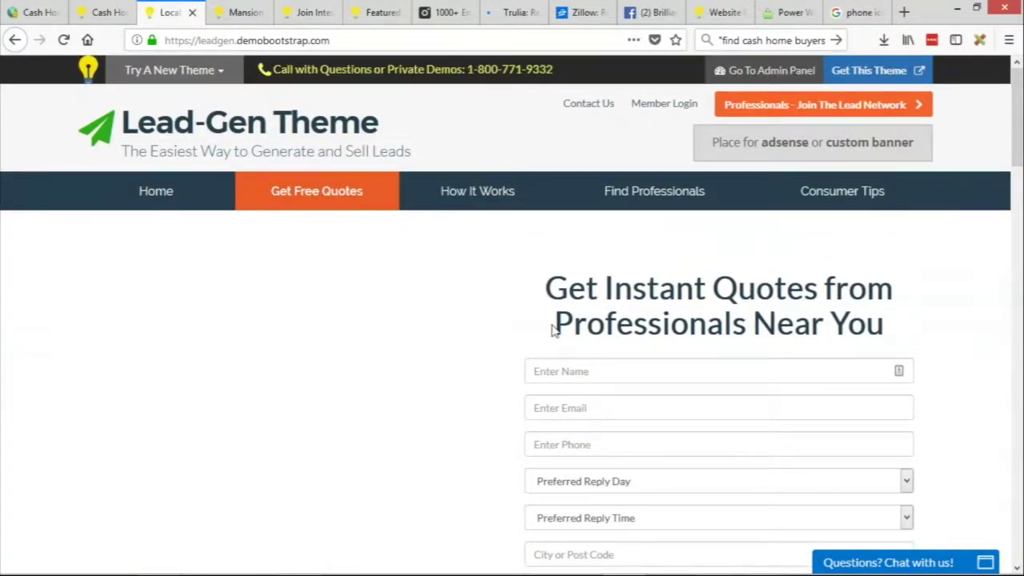
Review the fields of the Lead-Gen Theme's quote request form, from name to security question.
scroll(832, 328, down, 2)
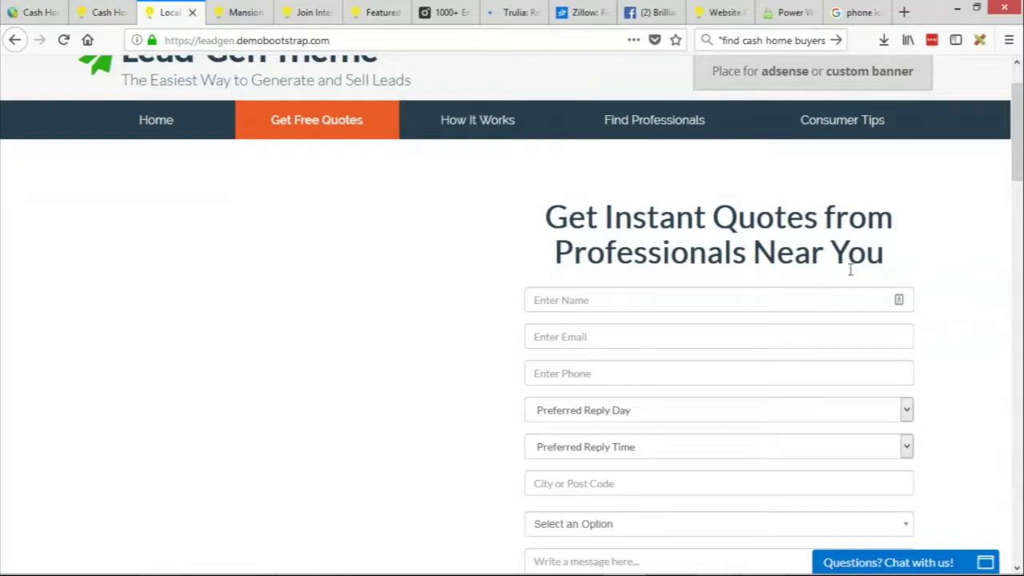
scroll(568, 263, down, 2)
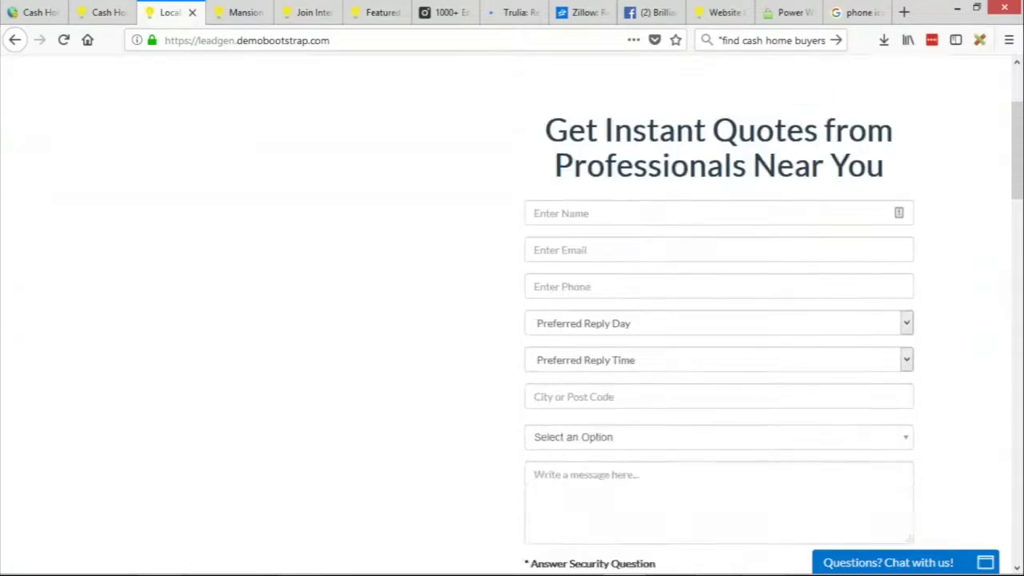
scroll(607, 157, down, 1)
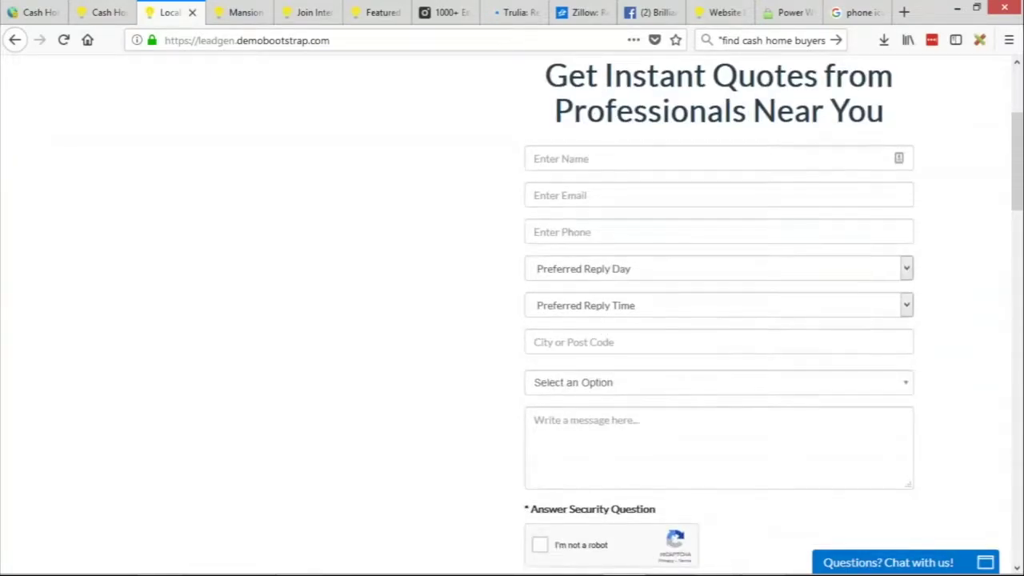
scroll(619, 147, up, 2)
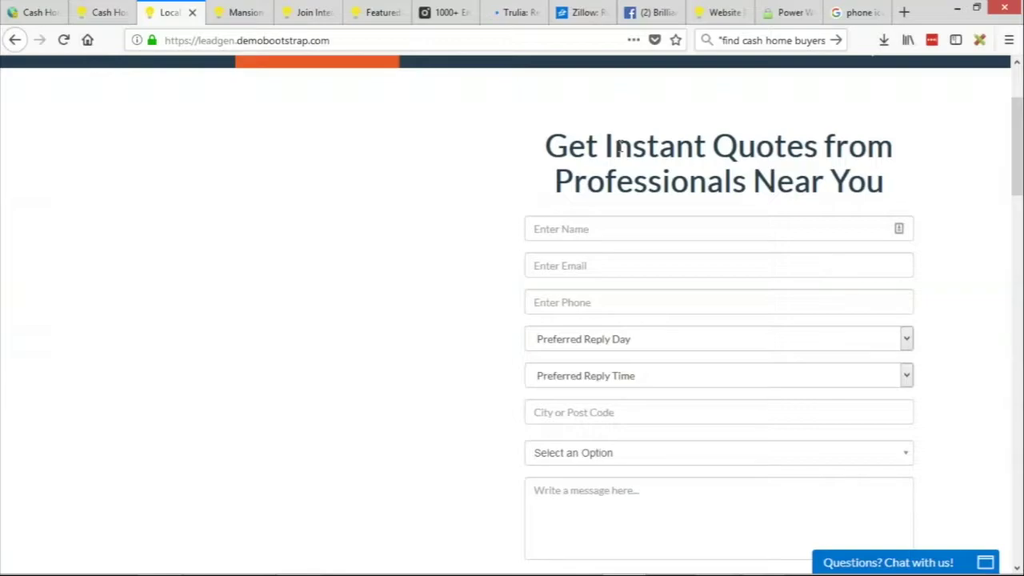
scroll(619, 146, down, 5)
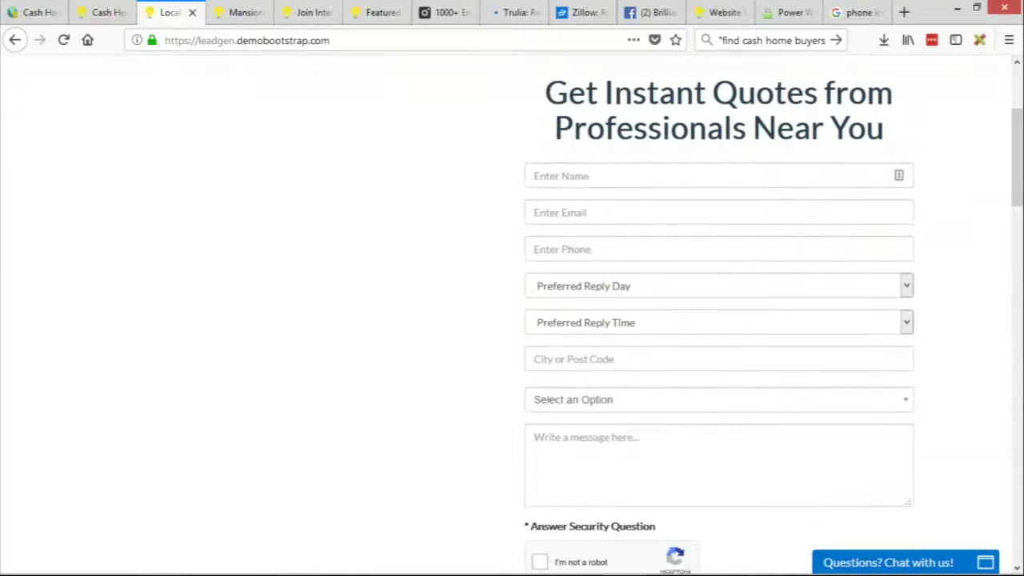
scroll(372, 304, up, 6)
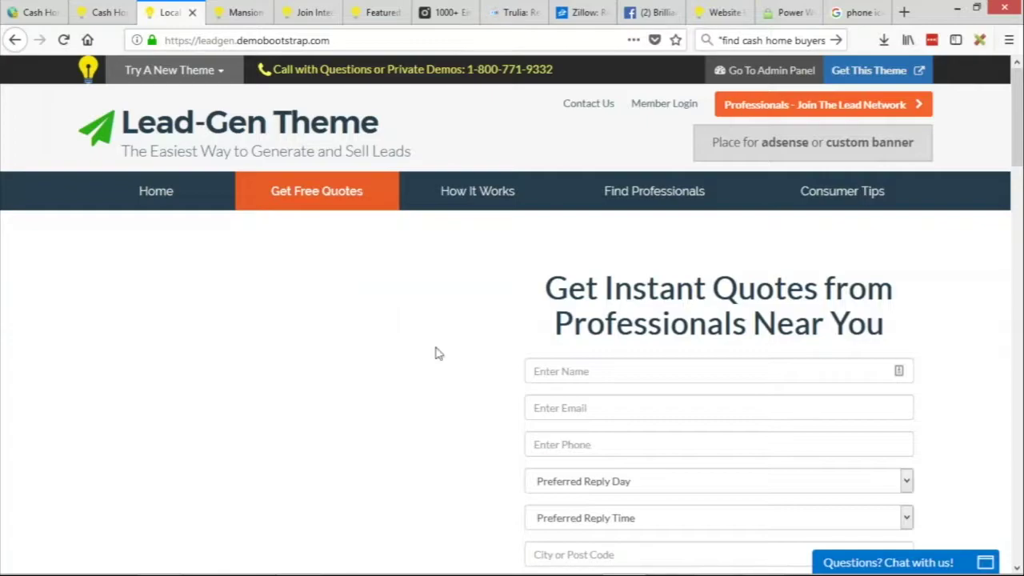
Return to the Cash Home Buyer Directory, open its Join Today page and close the element inspector.
click(102, 16)
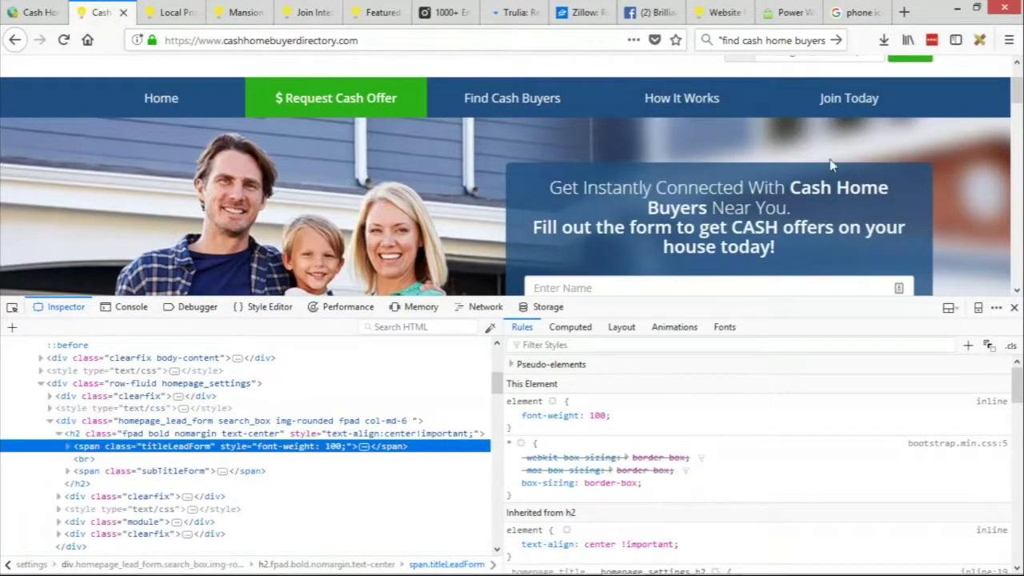
scroll(834, 166, up, 2)
click(850, 180)
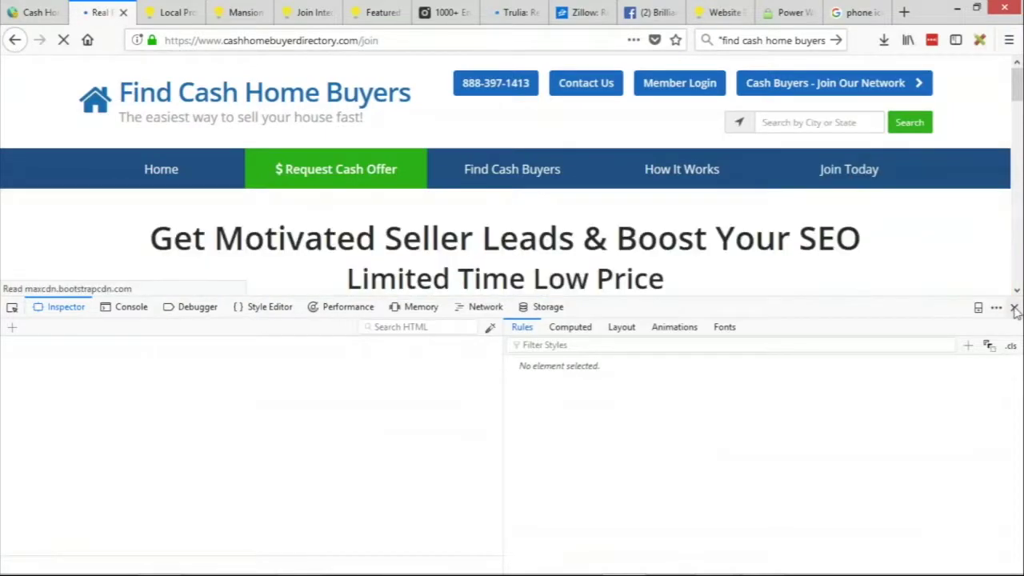
click(1013, 306)
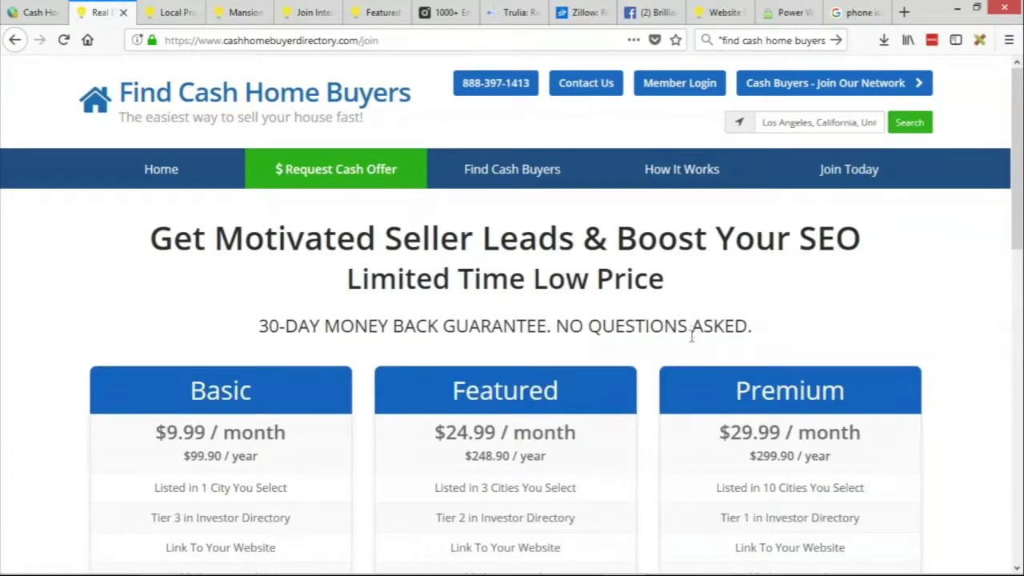
Compare the price per seller lead across the Basic, Featured and Premium plans.
scroll(846, 347, down, 7)
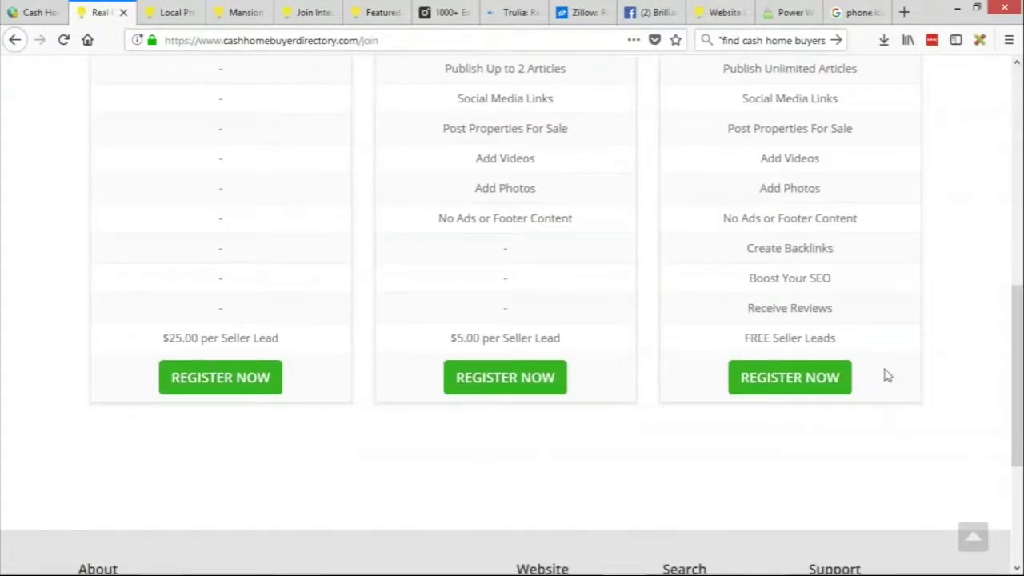
scroll(886, 376, down, 2)
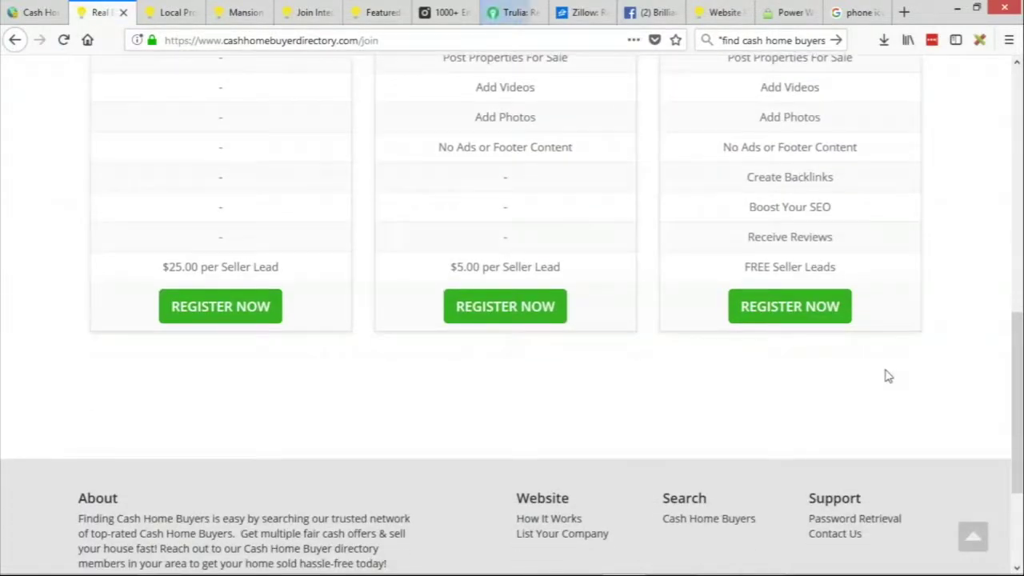
drag(166, 266, 565, 277)
click(564, 275)
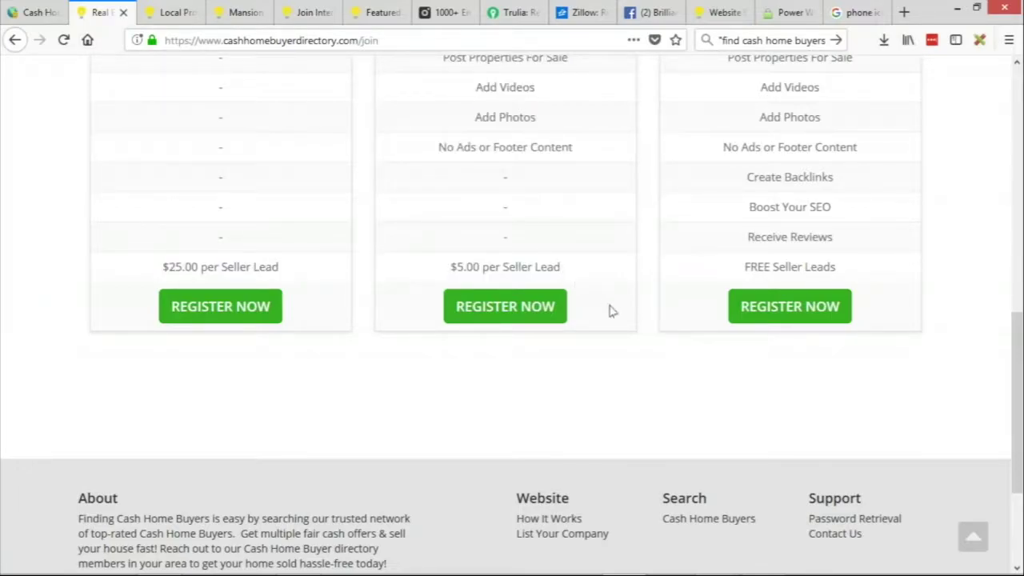
Review the Join page's headline, money-back guarantee and monthly and yearly plan prices.
scroll(637, 322, up, 5)
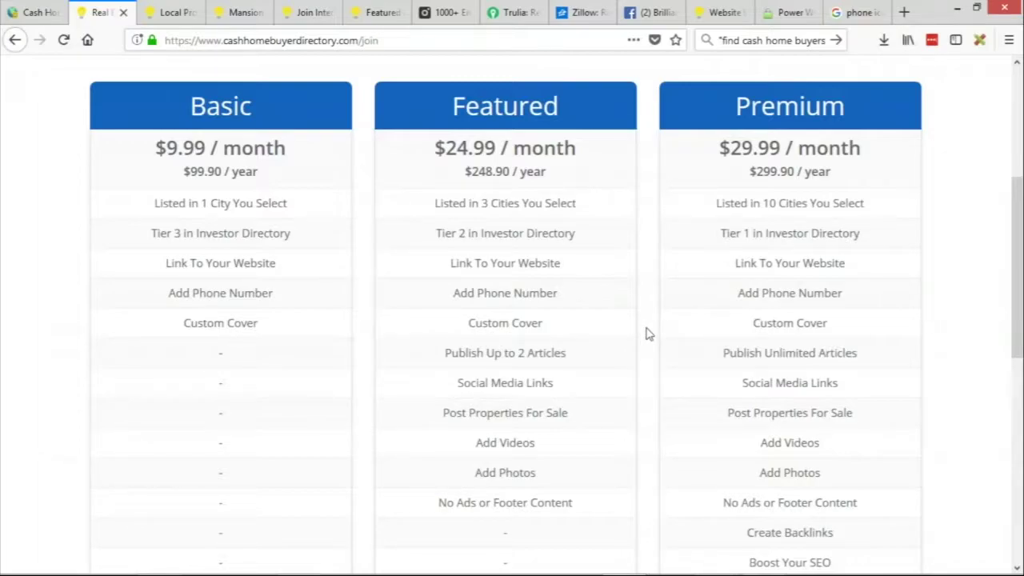
scroll(649, 361, up, 1)
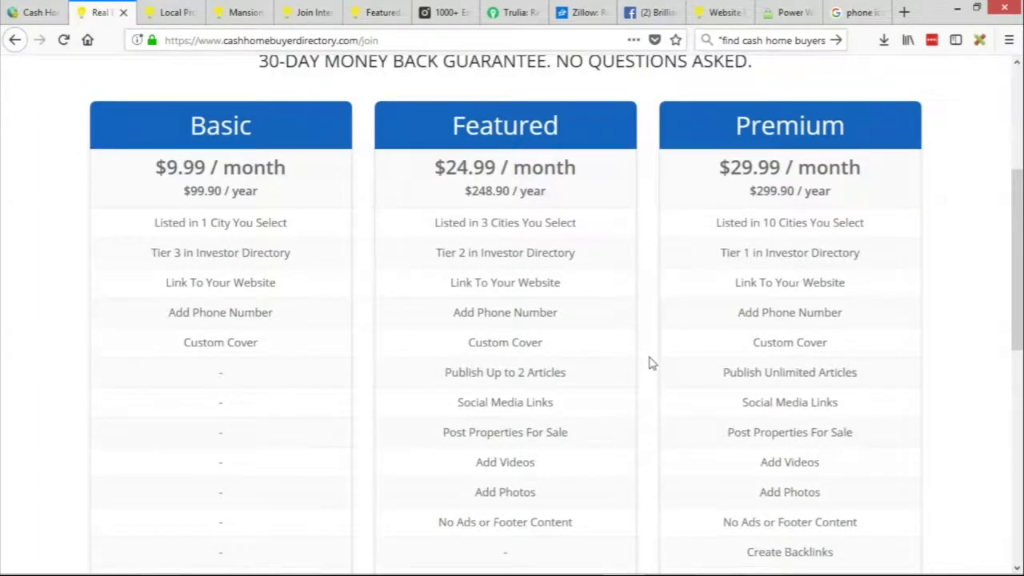
scroll(611, 398, up, 2)
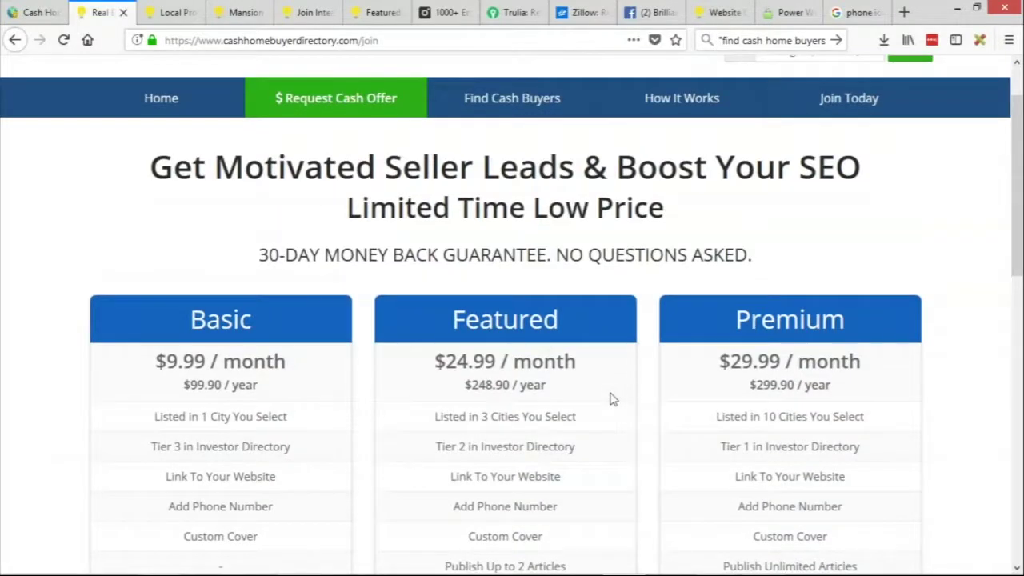
scroll(612, 398, down, 1)
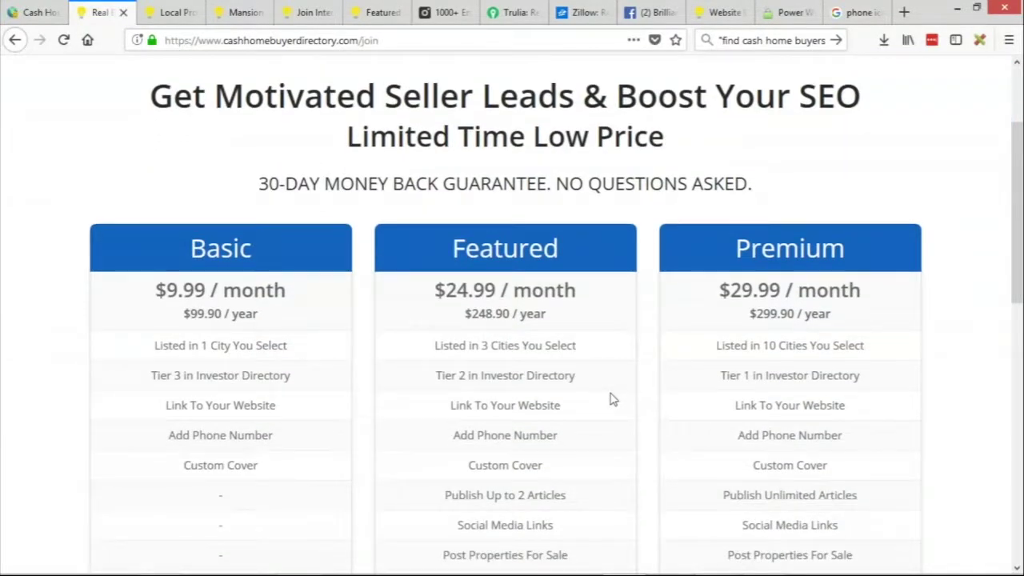
scroll(612, 398, up, 1)
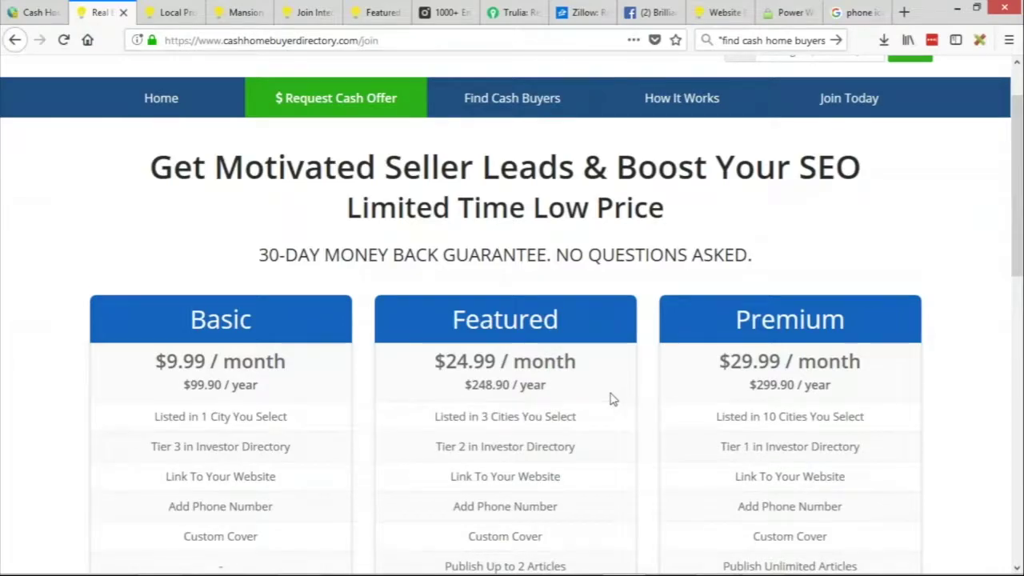
scroll(612, 398, down, 1)
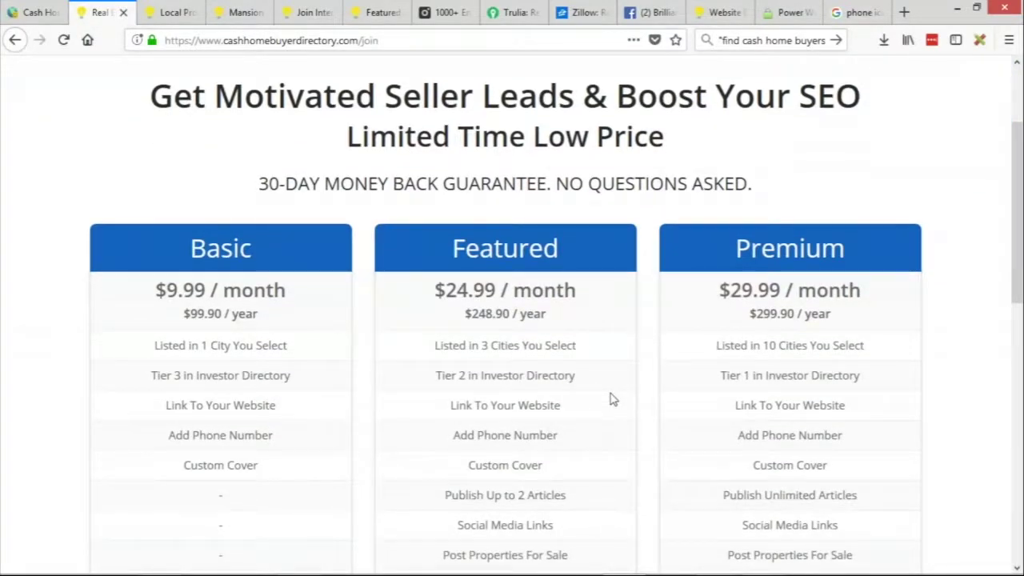
Highlight the Basic plan's feature list and compare it with the Featured and Premium features.
drag(156, 345, 276, 510)
scroll(280, 473, down, 1)
click(150, 279)
drag(150, 279, 299, 457)
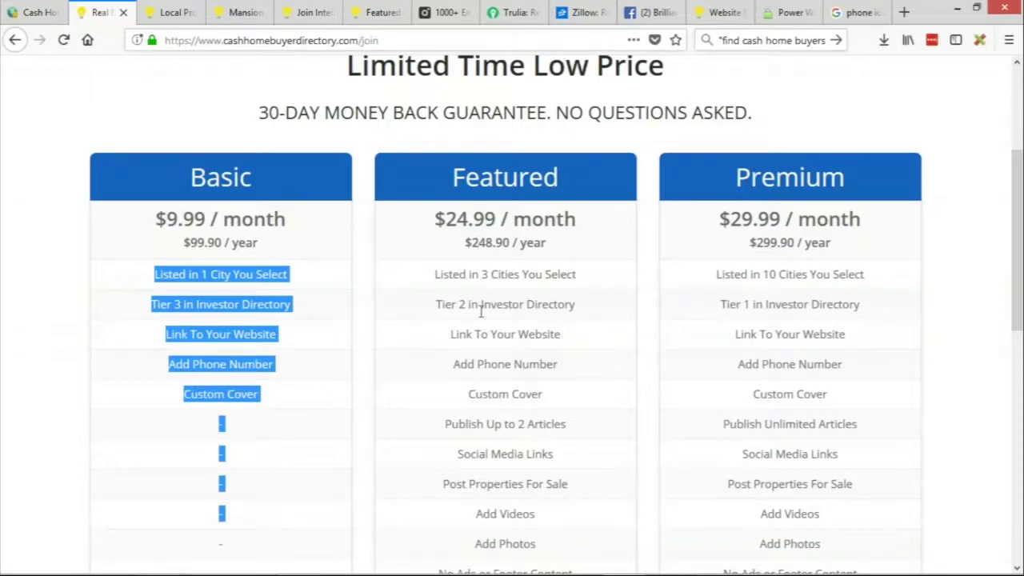
scroll(480, 312, down, 4)
scroll(492, 480, up, 5)
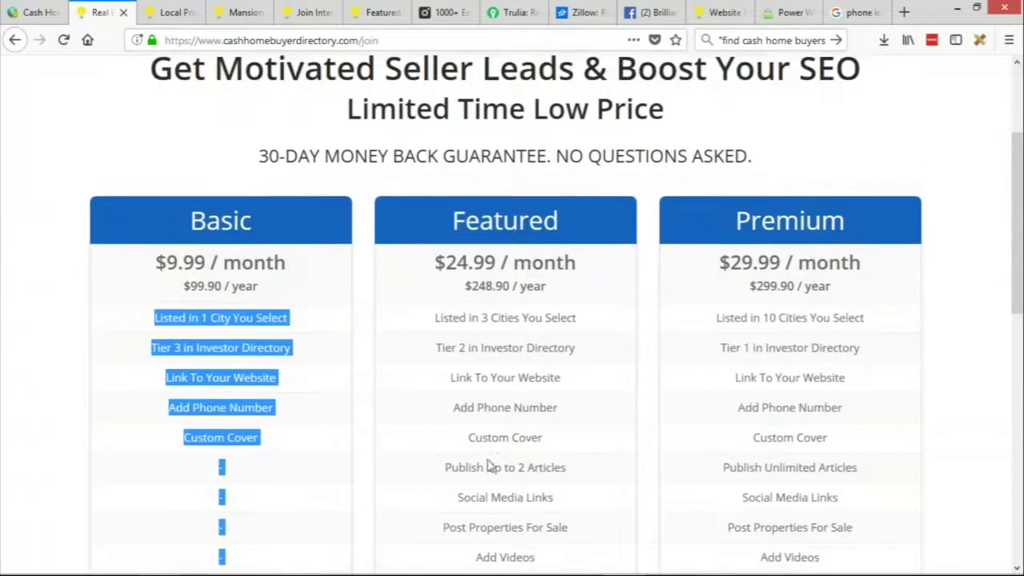
scroll(489, 466, up, 1)
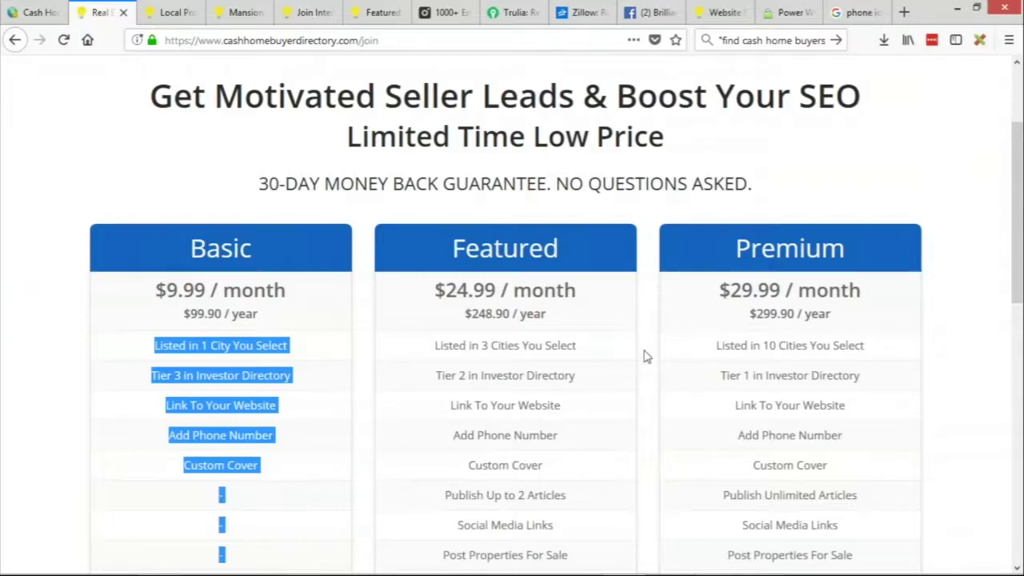
Highlight and compare how many cities members can be listed in under the Basic, Featured and Premium plans.
click(153, 376)
drag(153, 348, 302, 355)
double_click(272, 344)
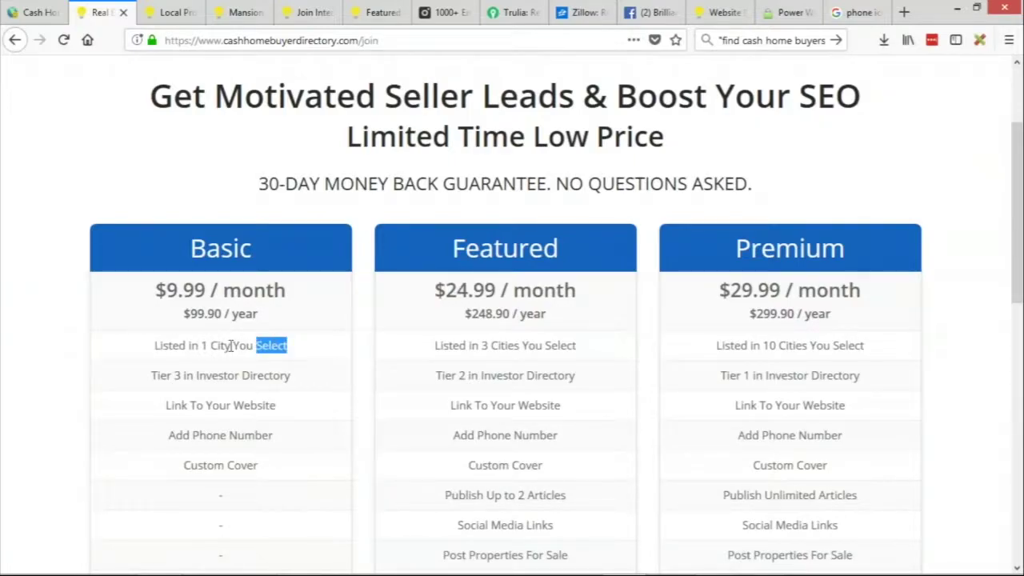
drag(434, 346, 595, 350)
drag(716, 345, 893, 342)
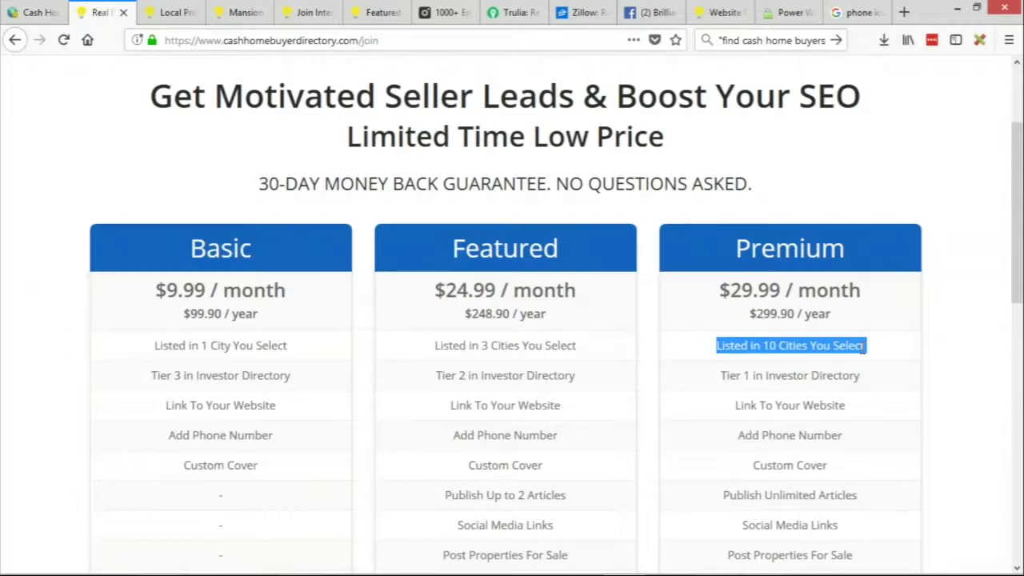
Highlight the Basic and Featured plans' investor directory tiers and the Basic plan's website link feature.
click(160, 376)
drag(295, 376, 200, 369)
double_click(200, 373)
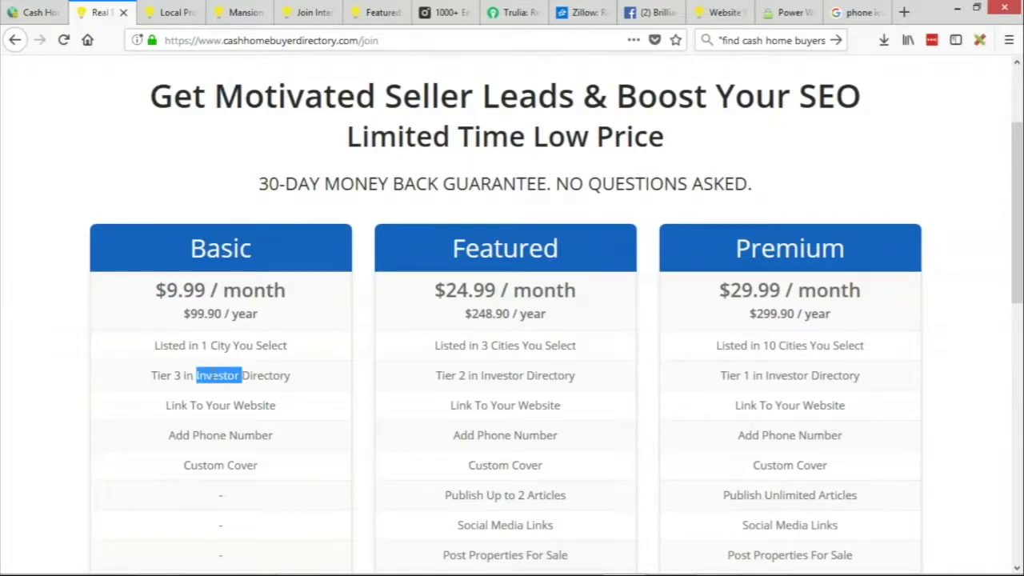
double_click(499, 373)
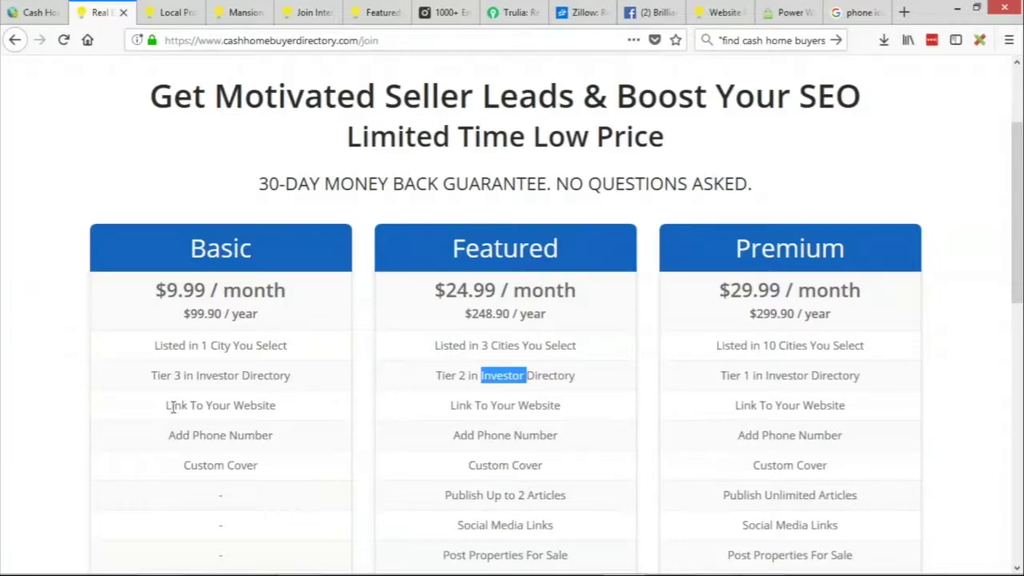
drag(172, 406, 334, 398)
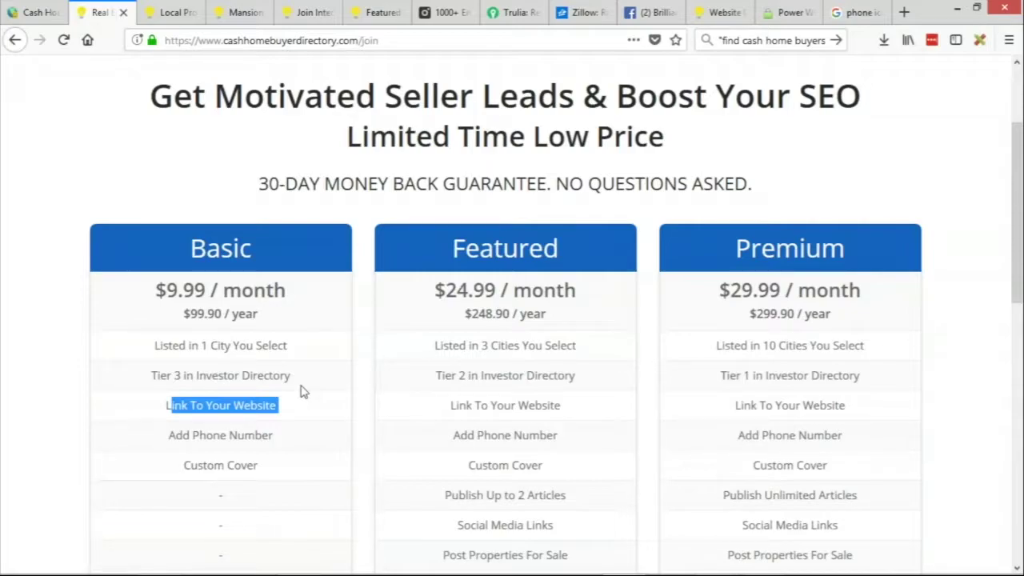
Examine the whole pricing table from the headline to the seller lead prices, and highlight the Basic plan's upper feature rows.
scroll(744, 410, down, 4)
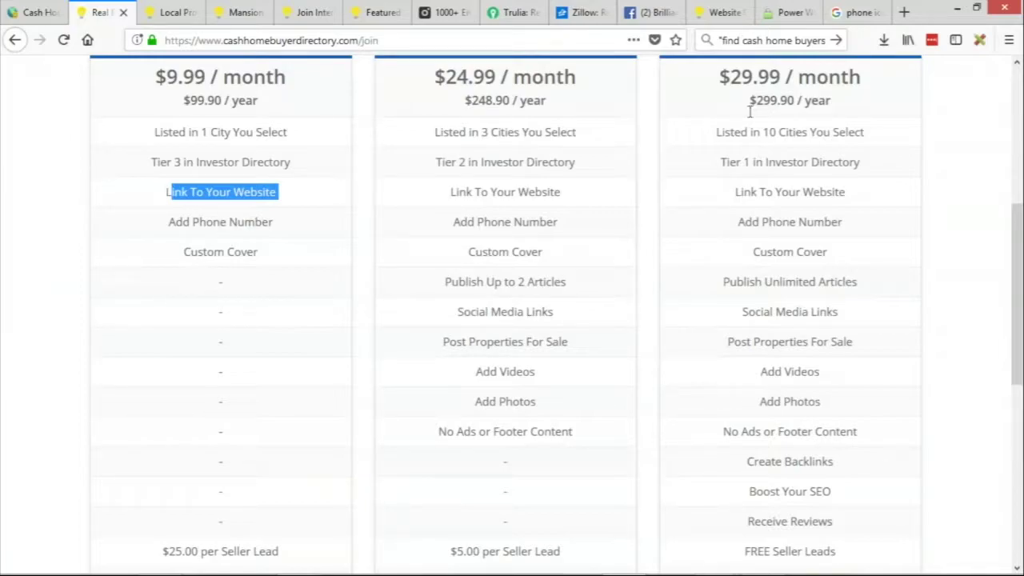
scroll(749, 112, down, 3)
scroll(658, 364, up, 3)
scroll(657, 364, down, 2)
scroll(507, 520, up, 2)
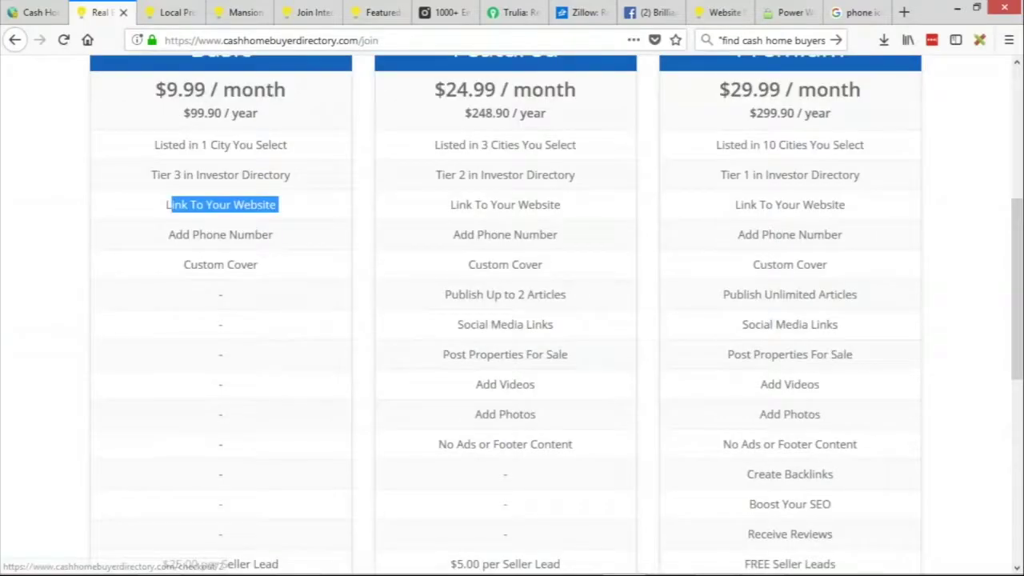
scroll(483, 360, up, 3)
scroll(482, 359, up, 2)
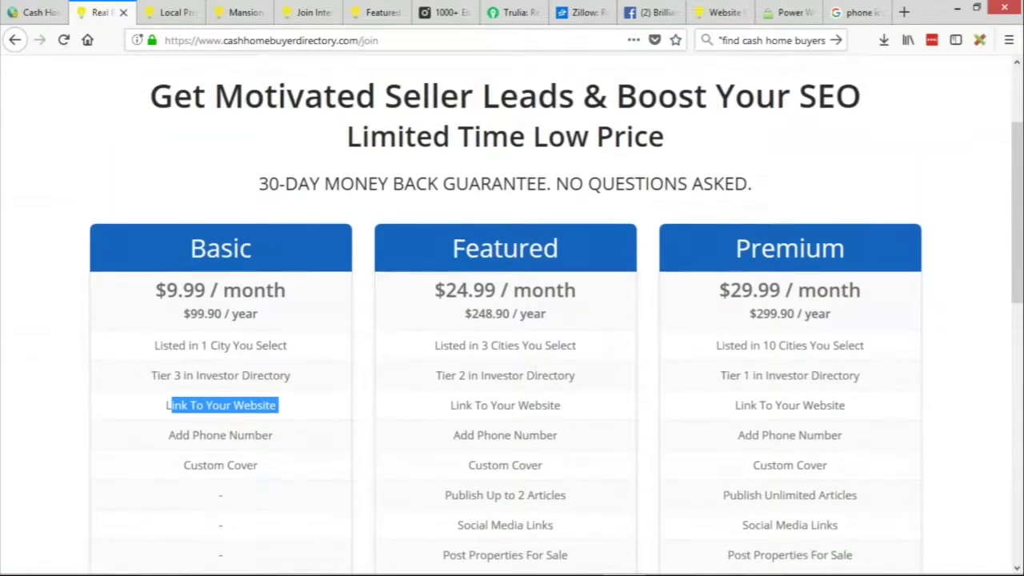
scroll(304, 359, up, 1)
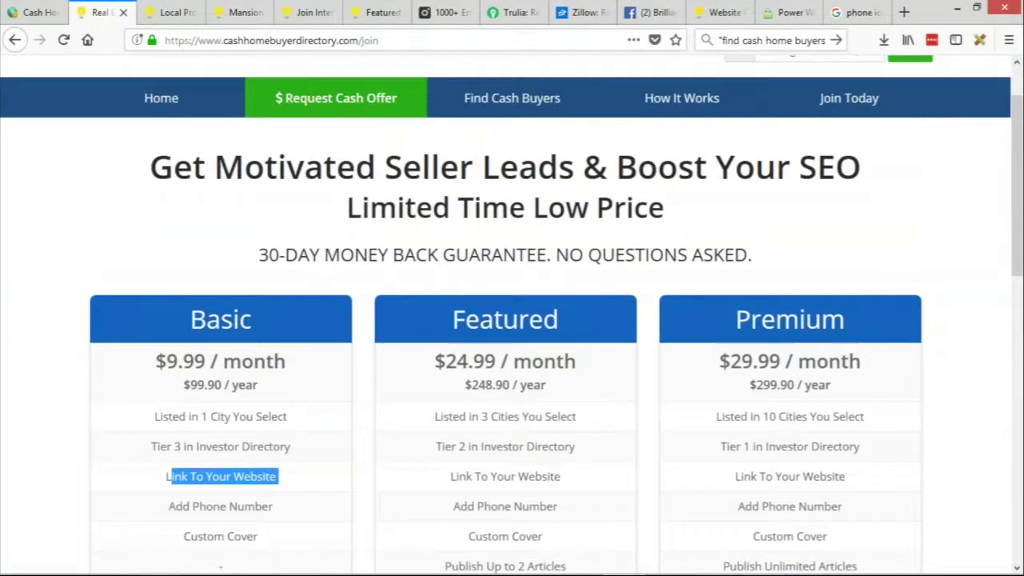
scroll(300, 376, down, 1)
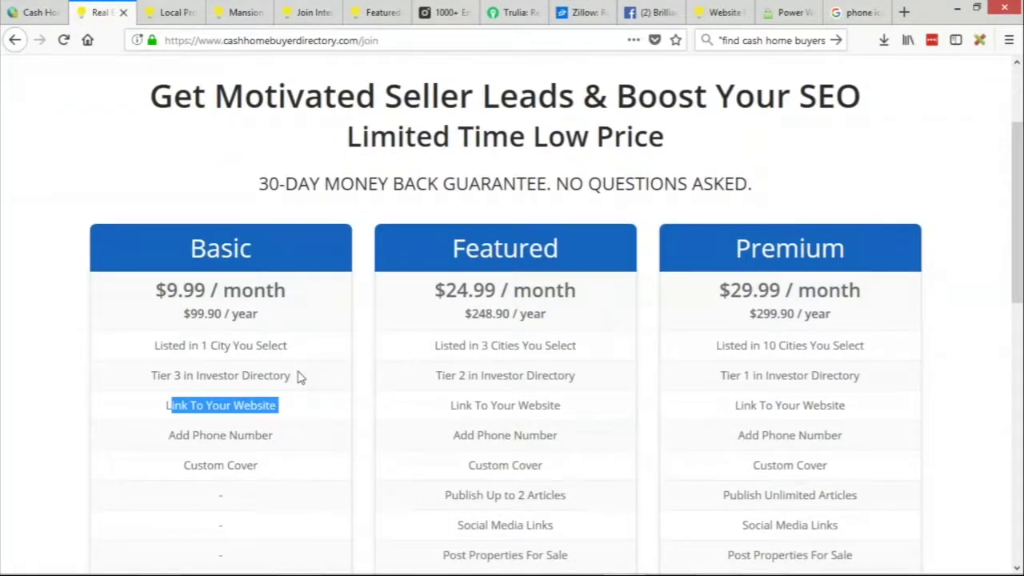
scroll(217, 480, down, 2)
drag(161, 274, 290, 457)
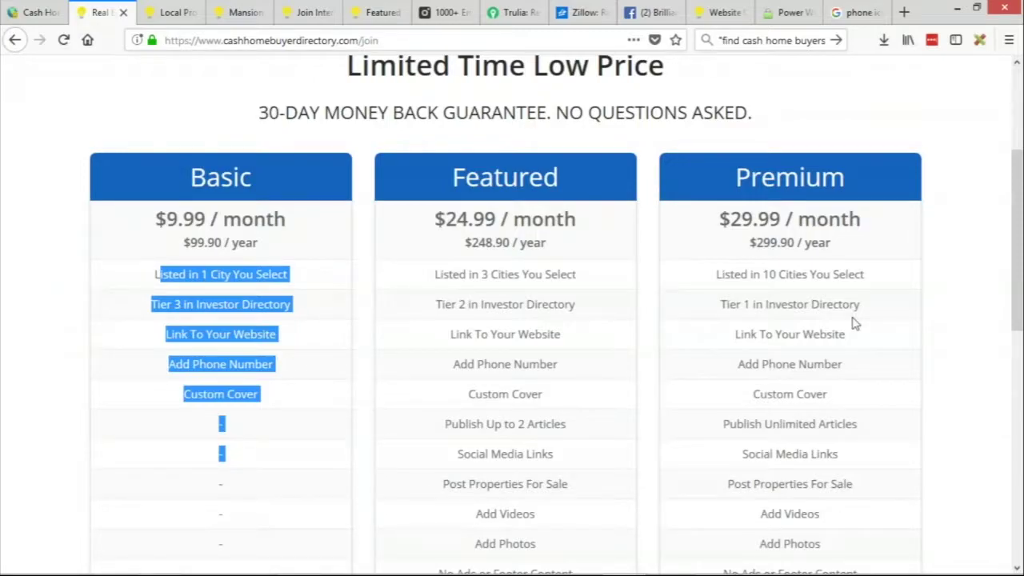
Switch to the directory's admin dashboard and open the Pricing Page Menu for editing in the Menu Manager.
click(34, 13)
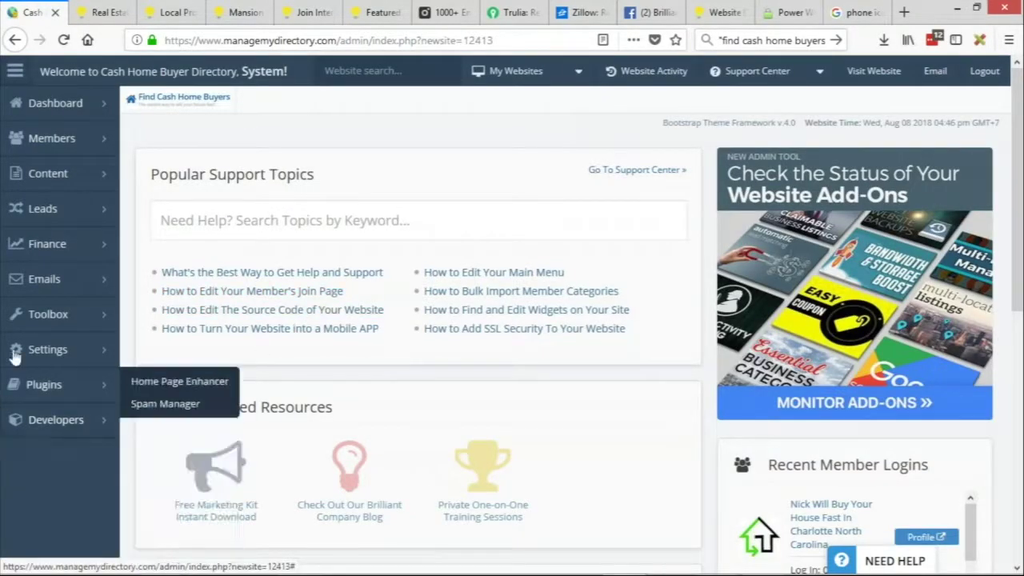
mouse_move(103, 248)
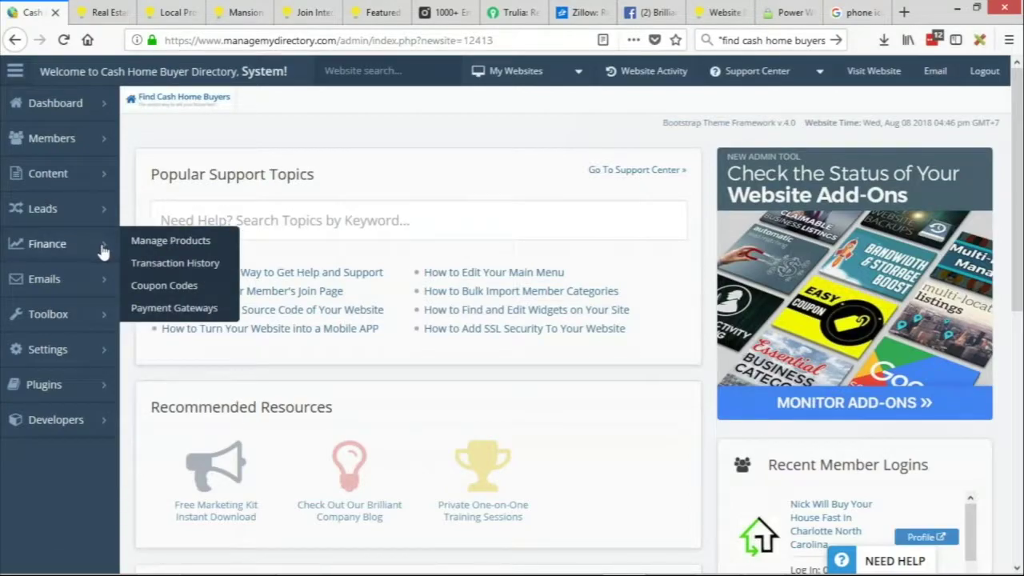
mouse_move(80, 314)
click(163, 357)
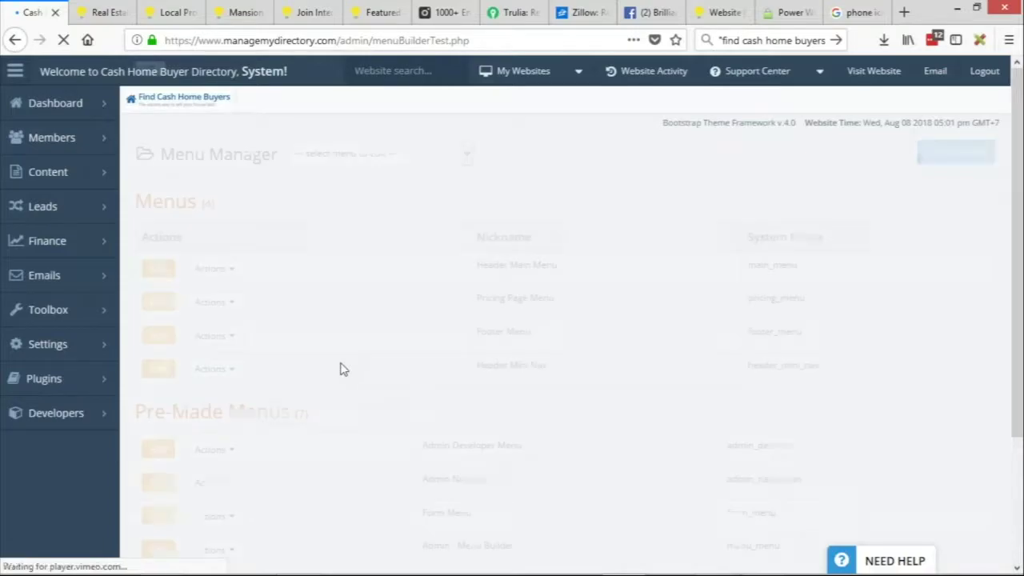
click(184, 296)
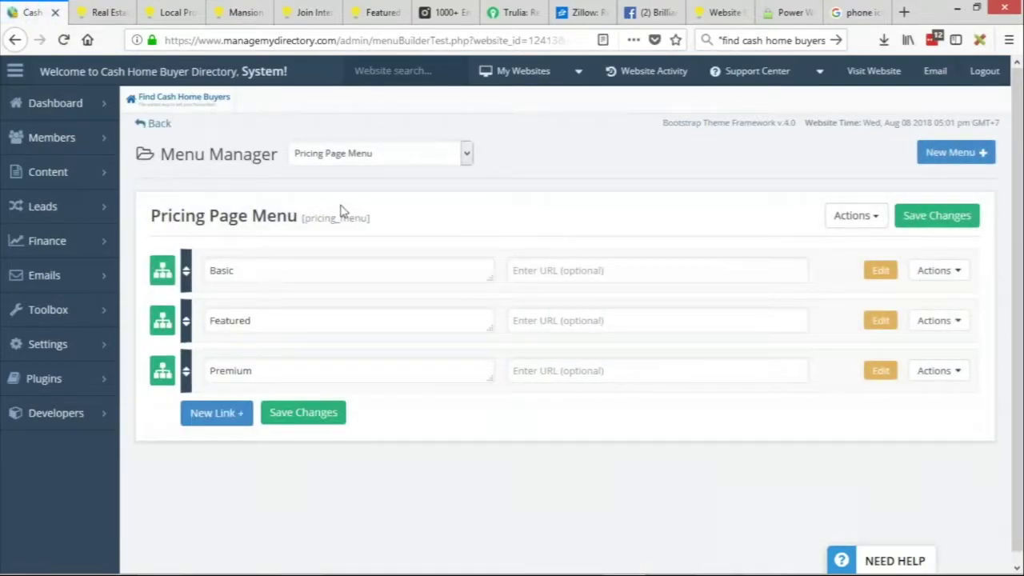
Check the plan columns on the public Join page against the Pricing Page Menu items.
click(96, 12)
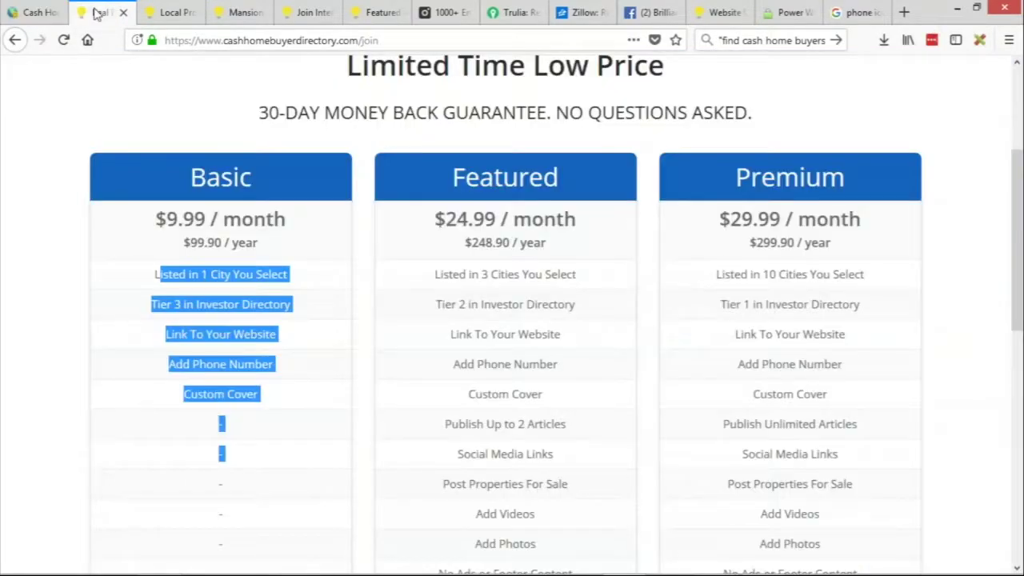
scroll(388, 256, down, 5)
scroll(388, 256, up, 6)
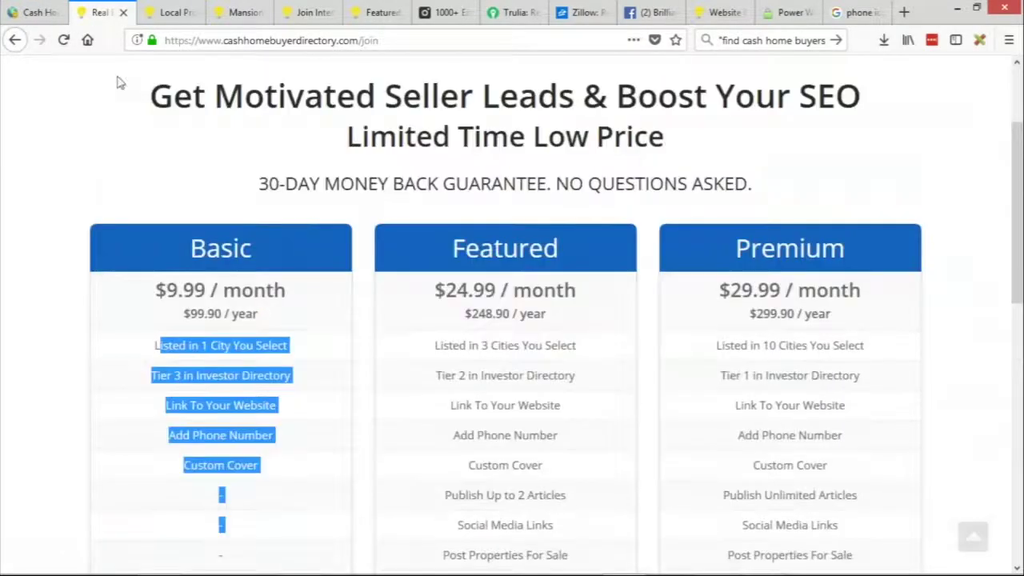
Return to the Menu Manager and delete the Basic item with all its sub-levels from the Pricing Page Menu.
click(28, 11)
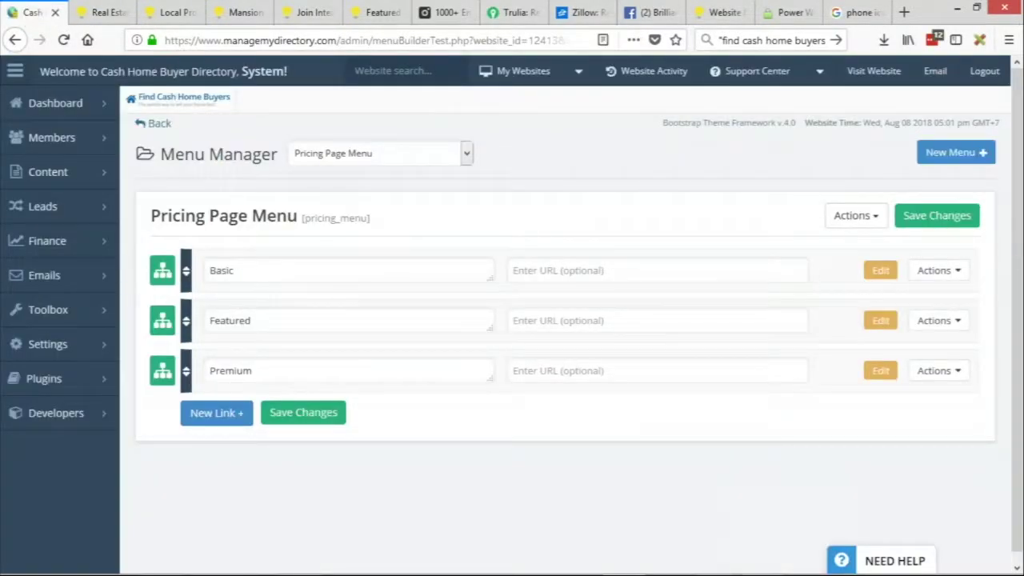
click(915, 274)
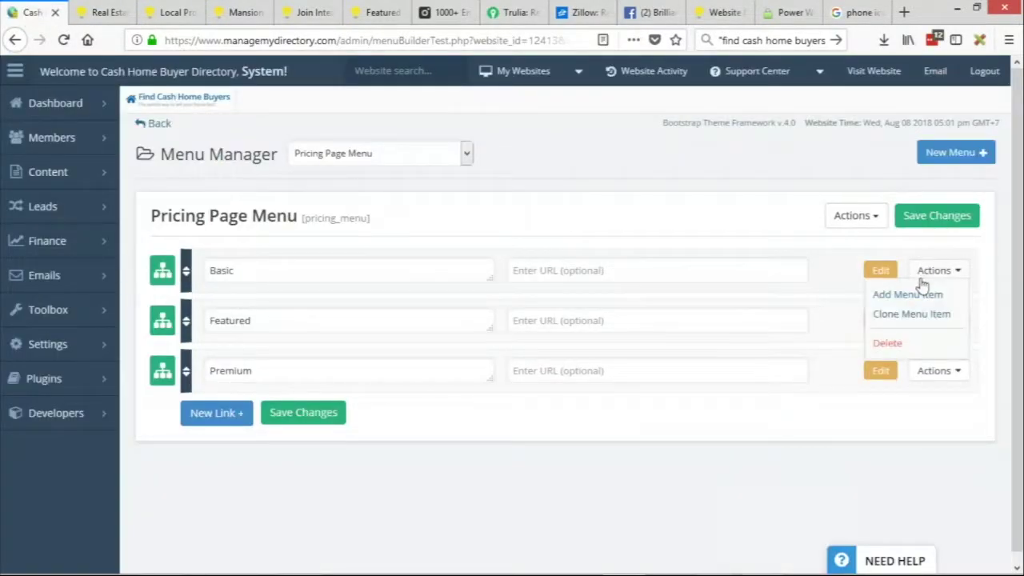
click(915, 344)
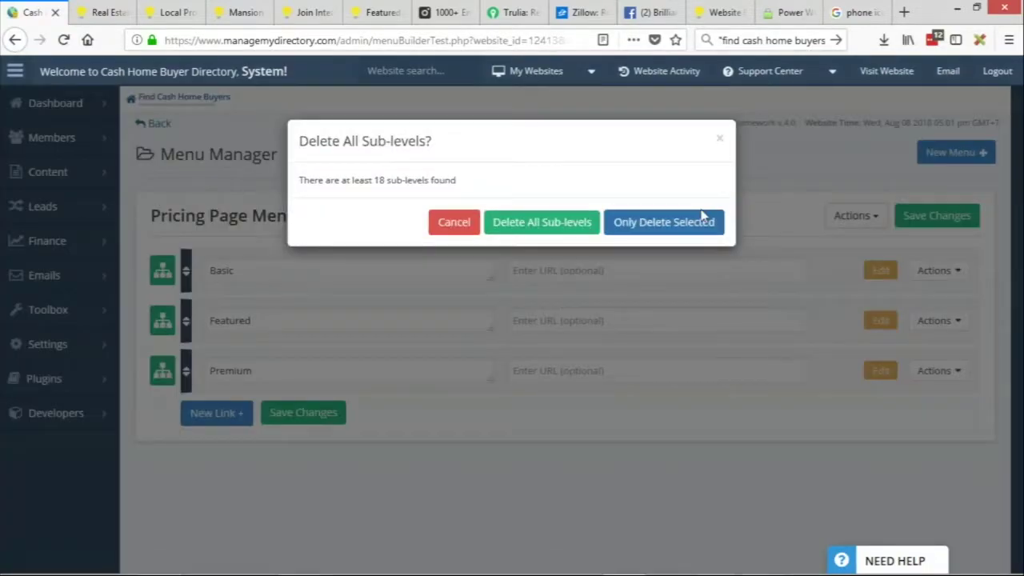
click(528, 224)
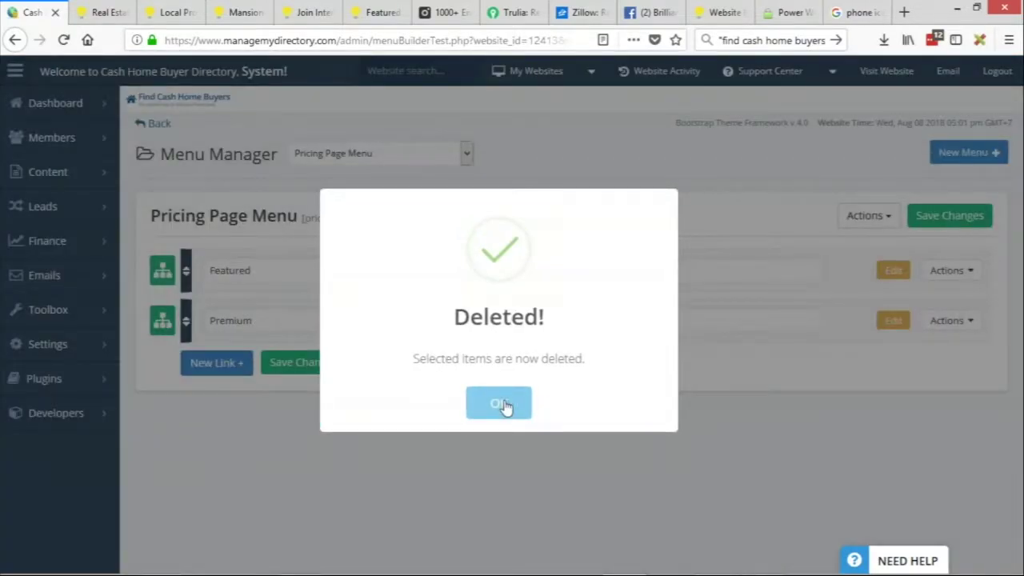
click(501, 404)
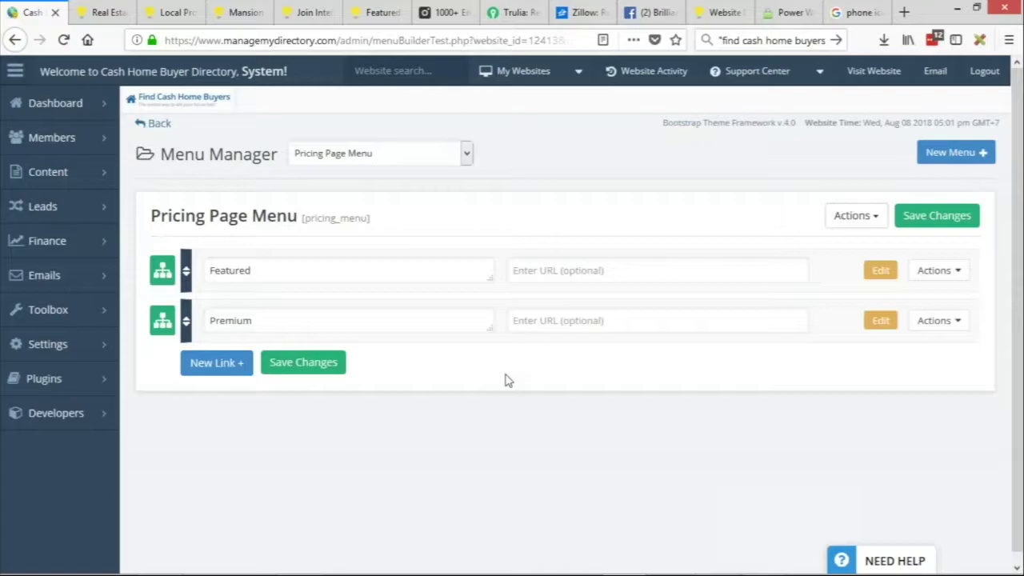
Delete the Featured item with all its sub-levels from the Pricing Page Menu.
click(938, 270)
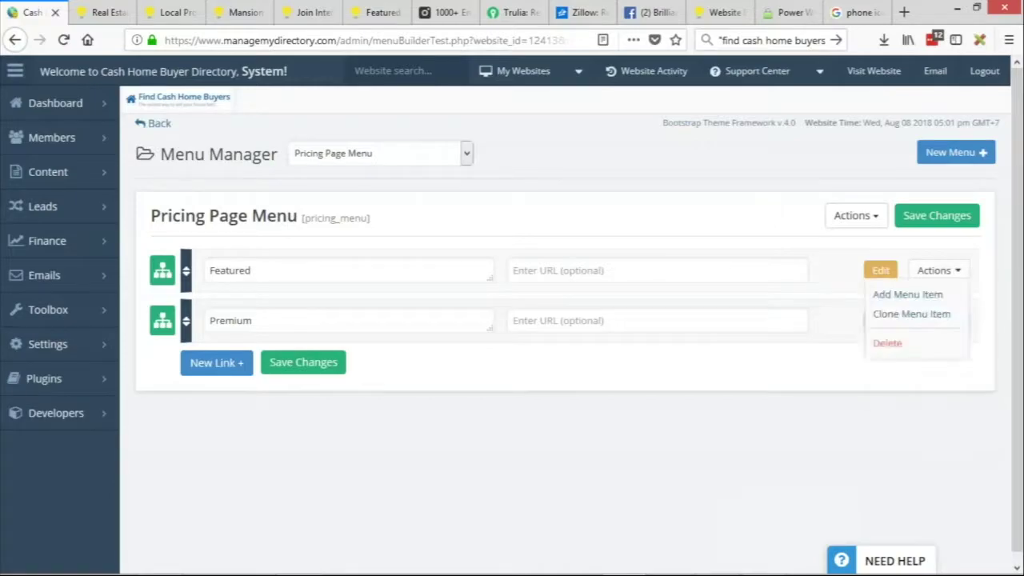
click(922, 349)
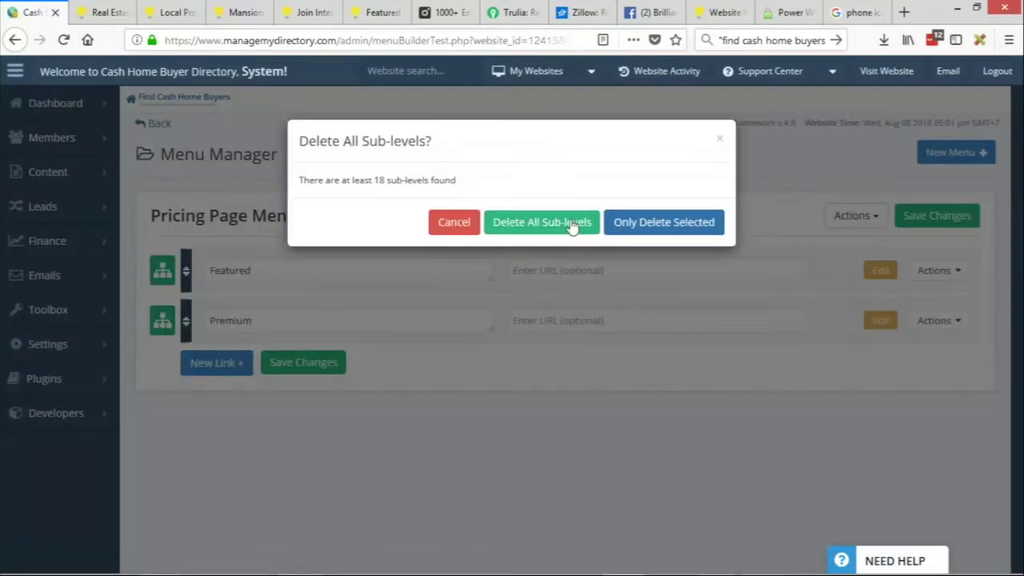
click(569, 224)
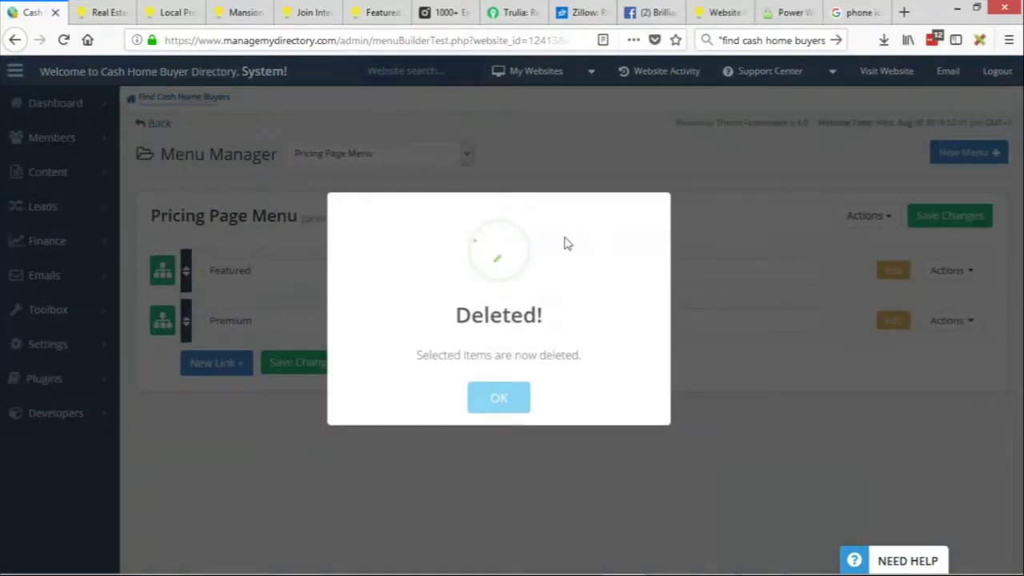
click(500, 402)
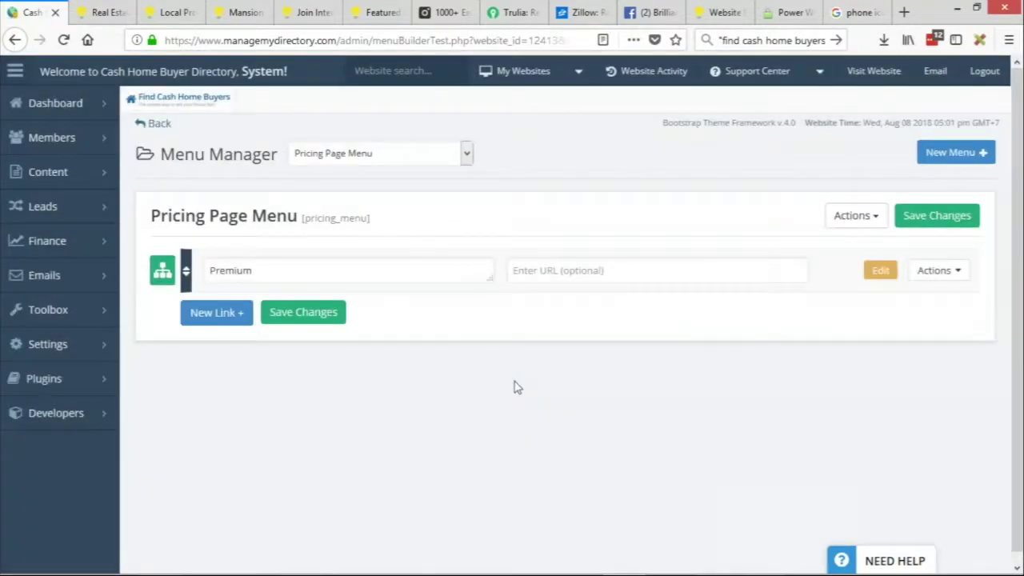
Expand the Premium item's sub-levels and delete its Receive Reviews entry.
click(163, 274)
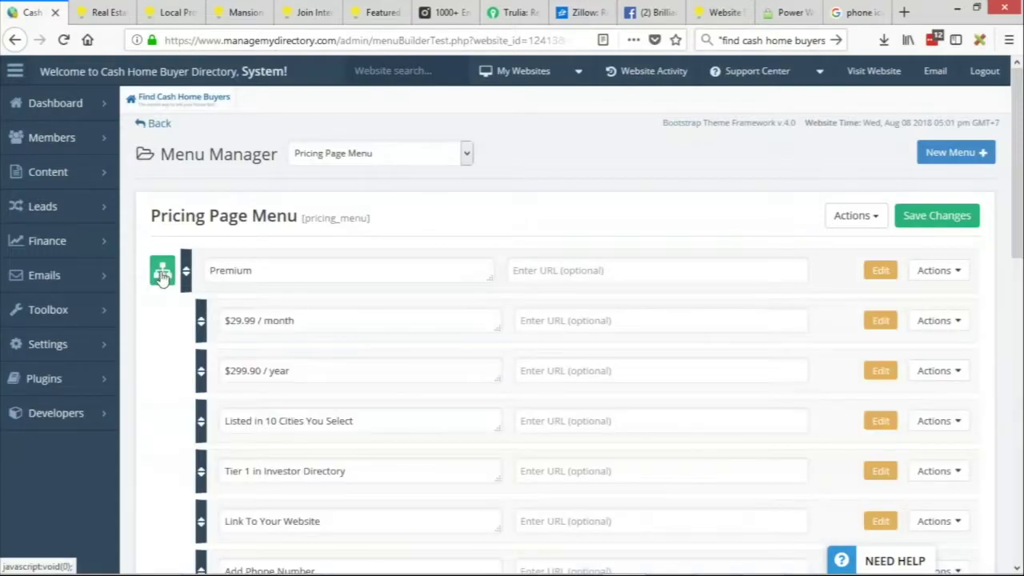
scroll(400, 327, down, 10)
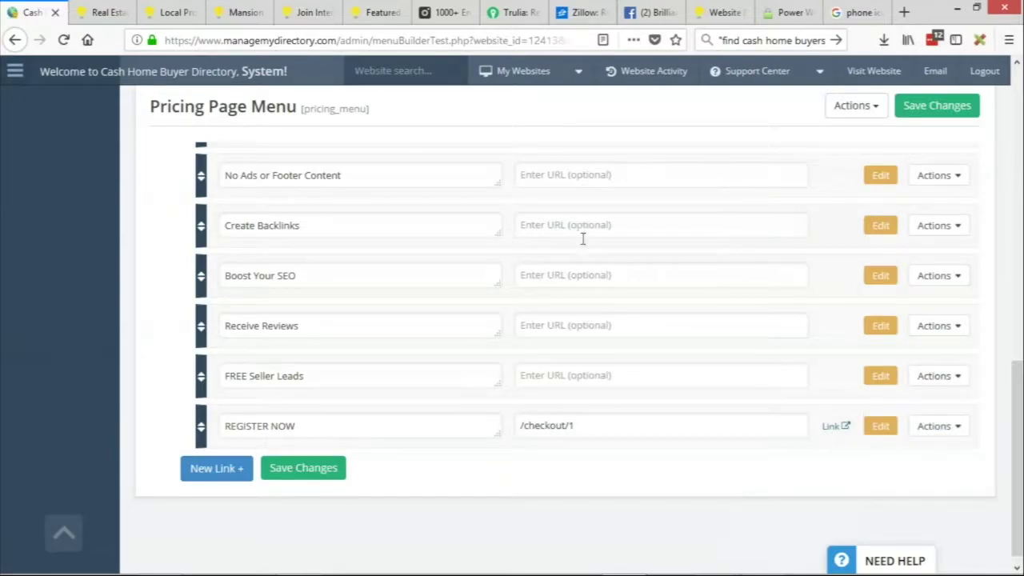
click(935, 325)
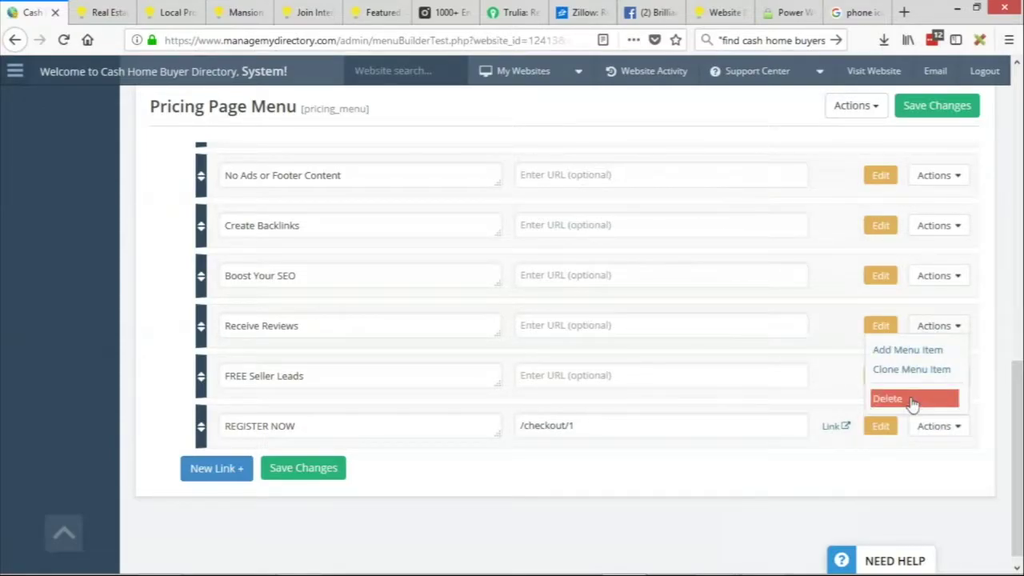
click(912, 399)
click(573, 402)
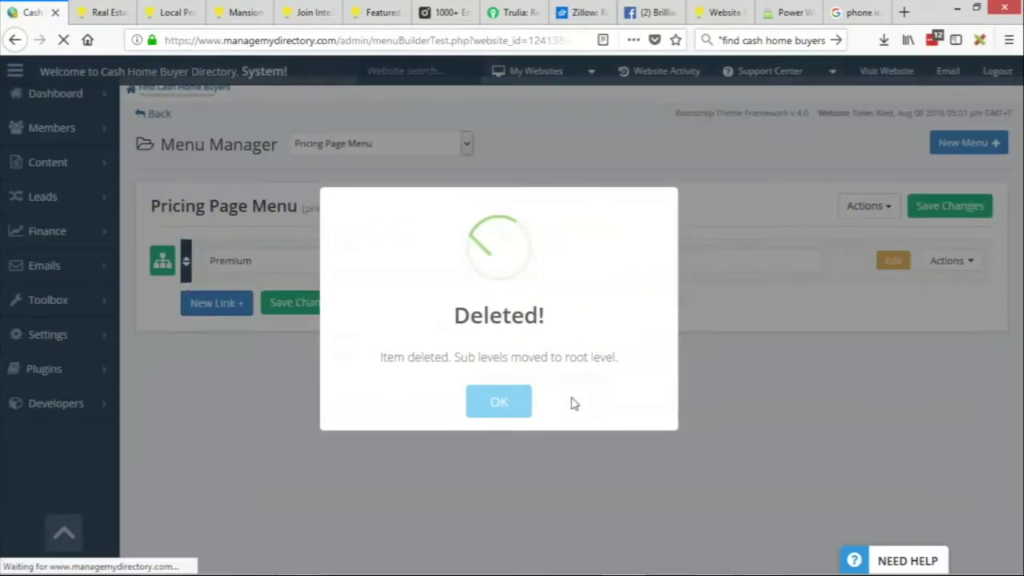
click(506, 398)
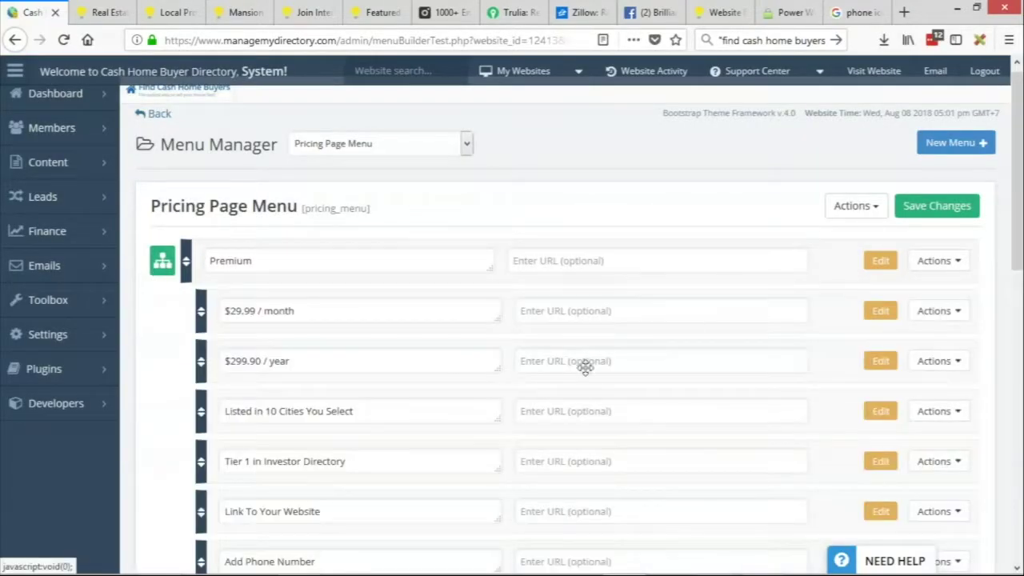
Delete the Boost Your SEO entry from the Premium item's sub-levels.
scroll(585, 367, down, 8)
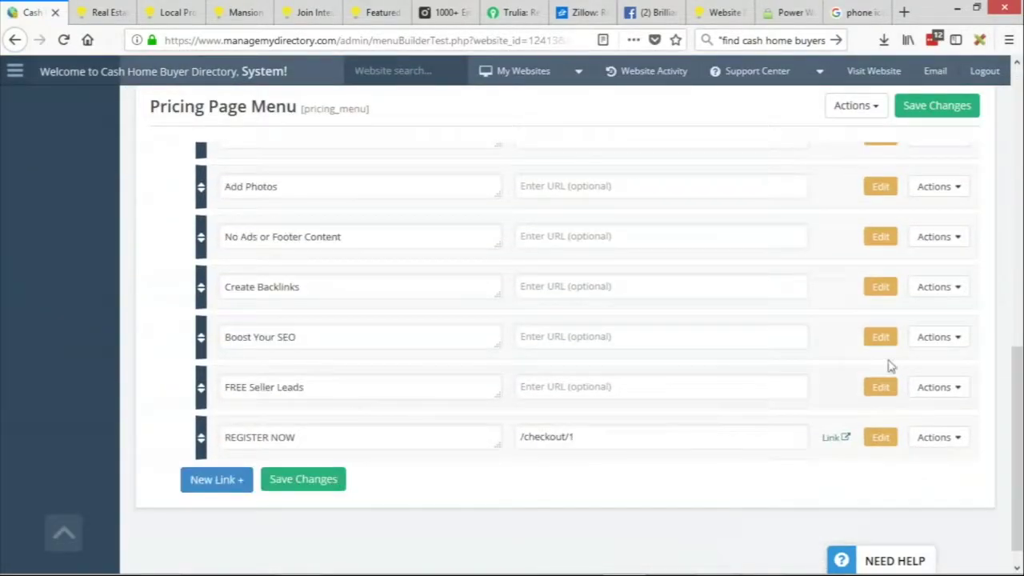
click(936, 337)
click(887, 407)
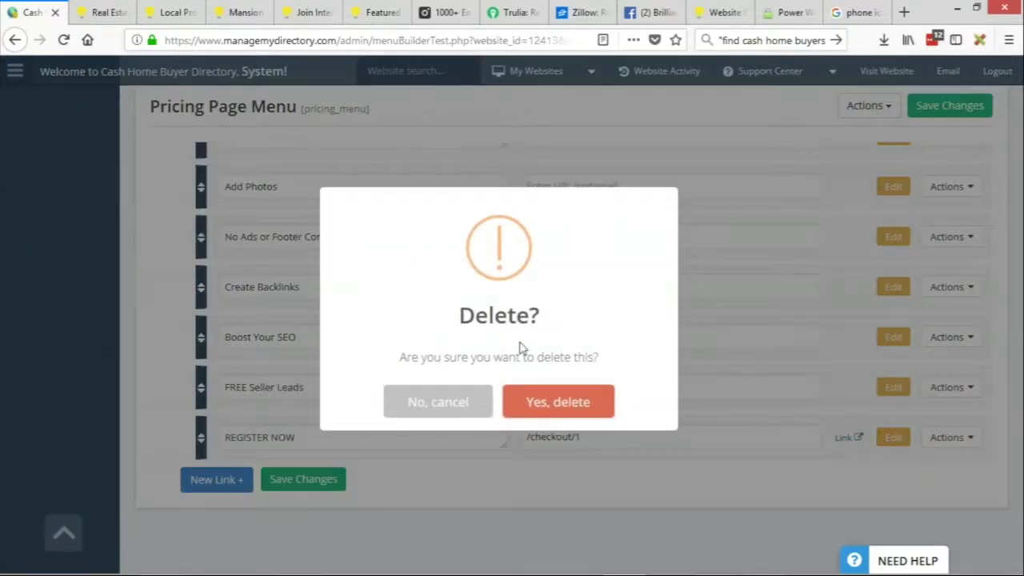
click(536, 402)
click(509, 409)
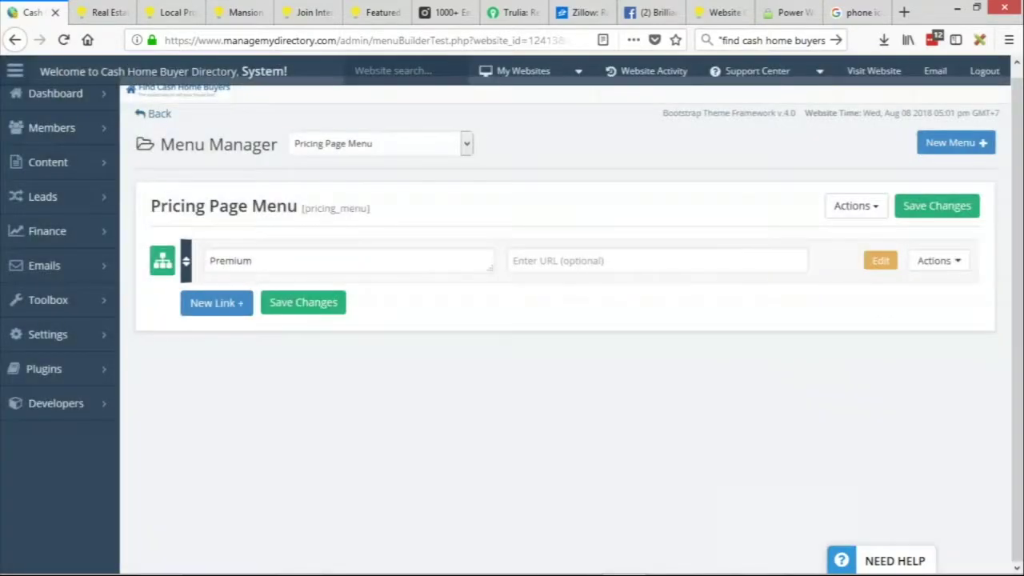
Delete the Custom Cover entry from the Premium item's sub-levels in the Pricing Page Menu.
scroll(560, 336, down, 5)
scroll(491, 269, up, 2)
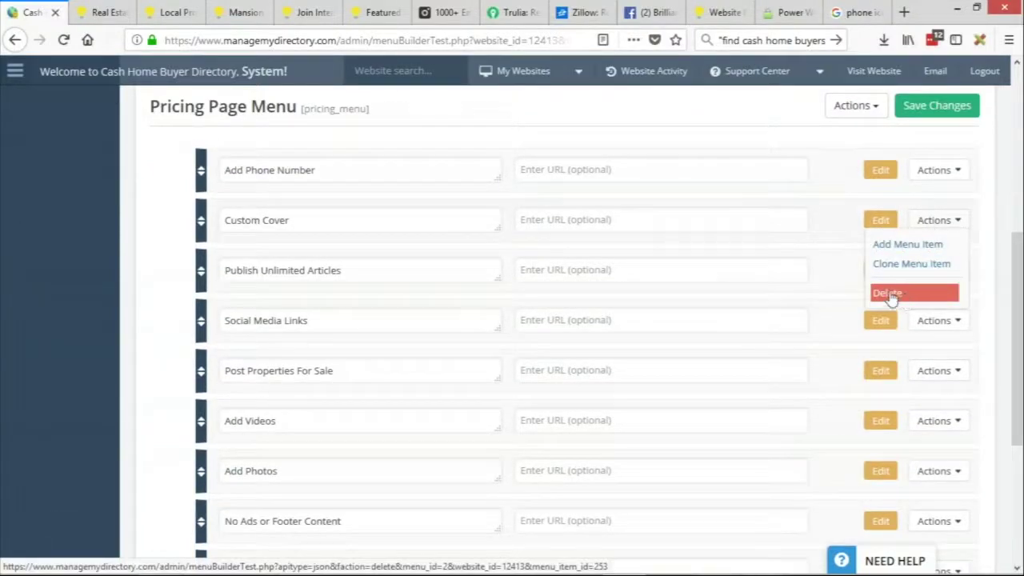
click(906, 296)
click(537, 388)
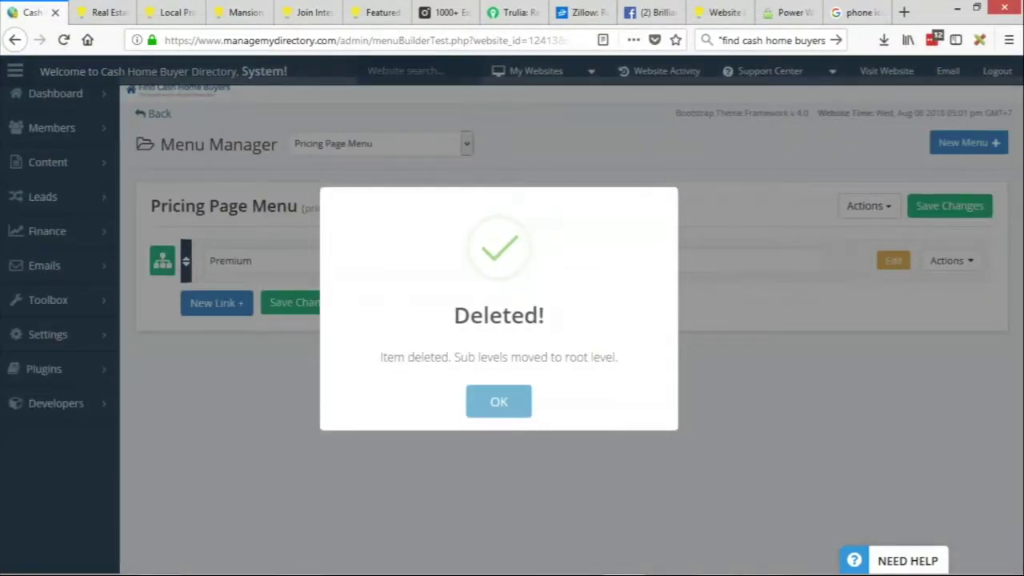
click(516, 400)
Delete the Publish Unlimited Articles entry from the Premium item's sub-levels.
scroll(325, 292, down, 3)
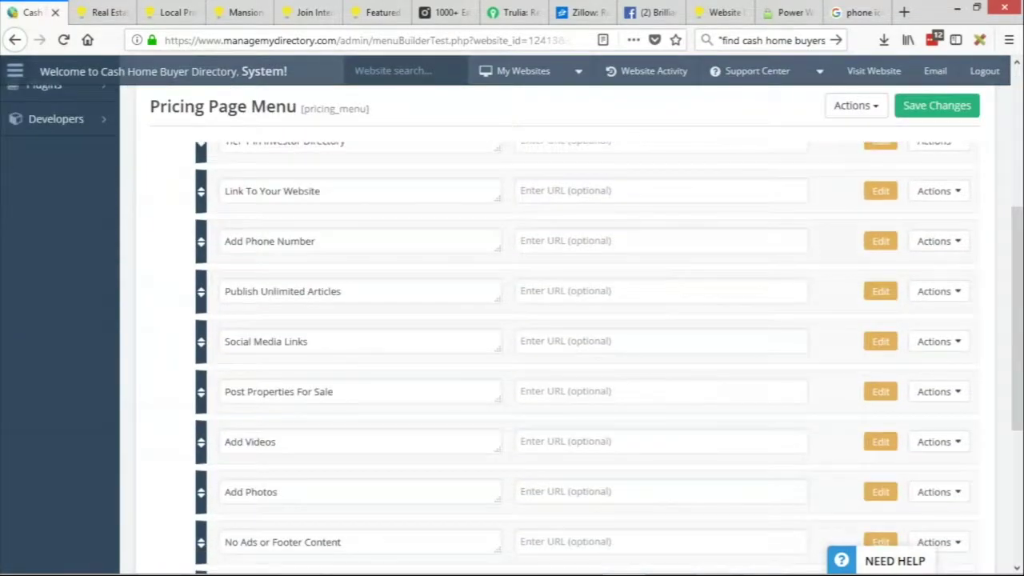
scroll(532, 222, down, 1)
click(944, 223)
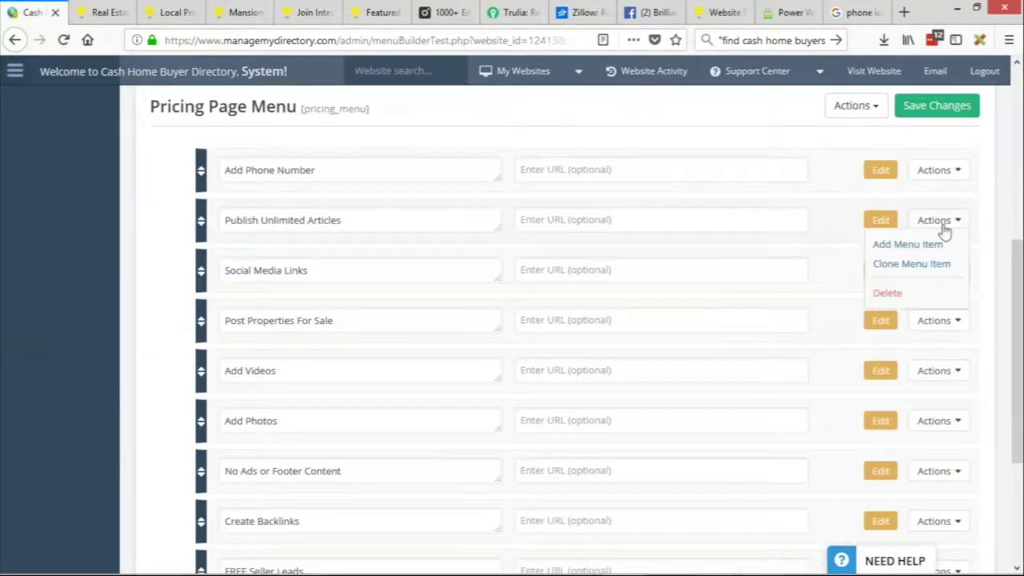
click(902, 296)
click(564, 402)
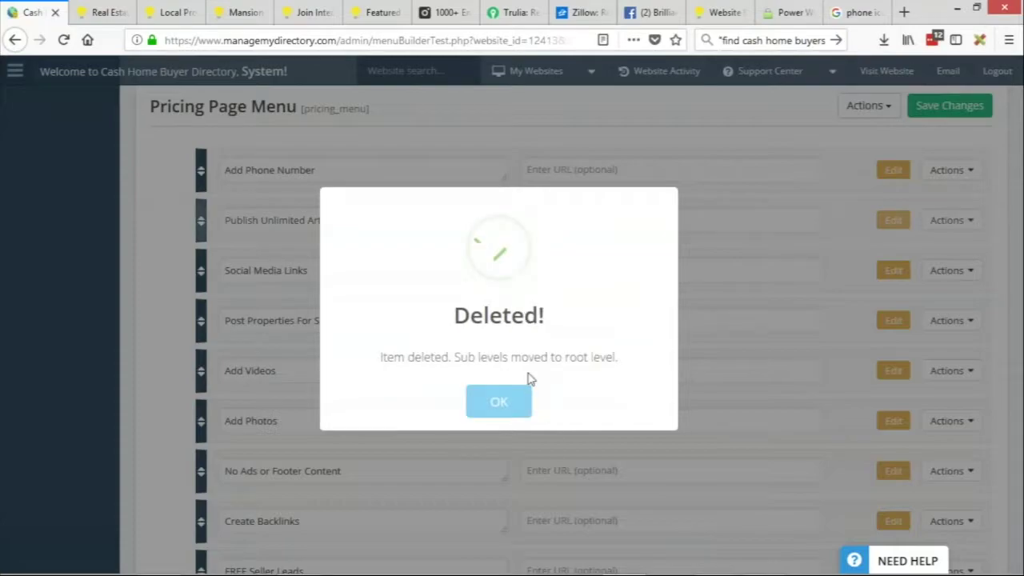
click(498, 402)
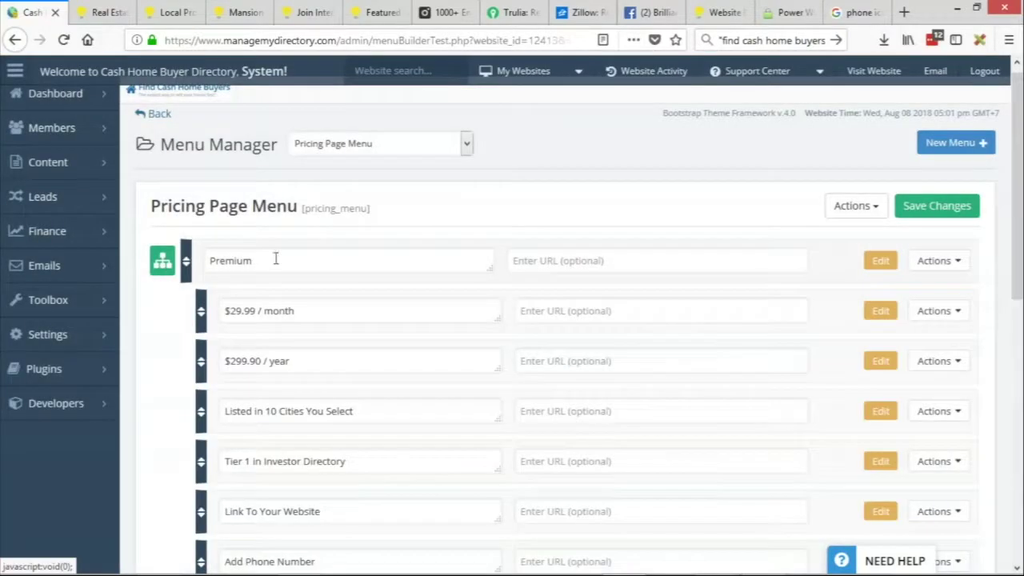
Delete the Add Videos entry from the Premium item's sub-levels.
scroll(160, 261, down, 3)
scroll(293, 332, down, 3)
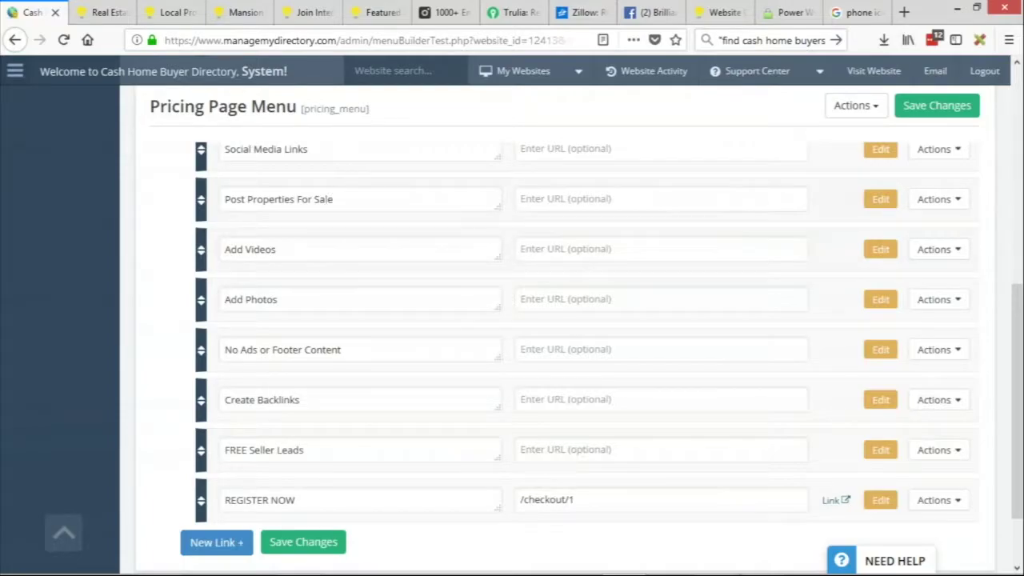
click(936, 248)
click(917, 324)
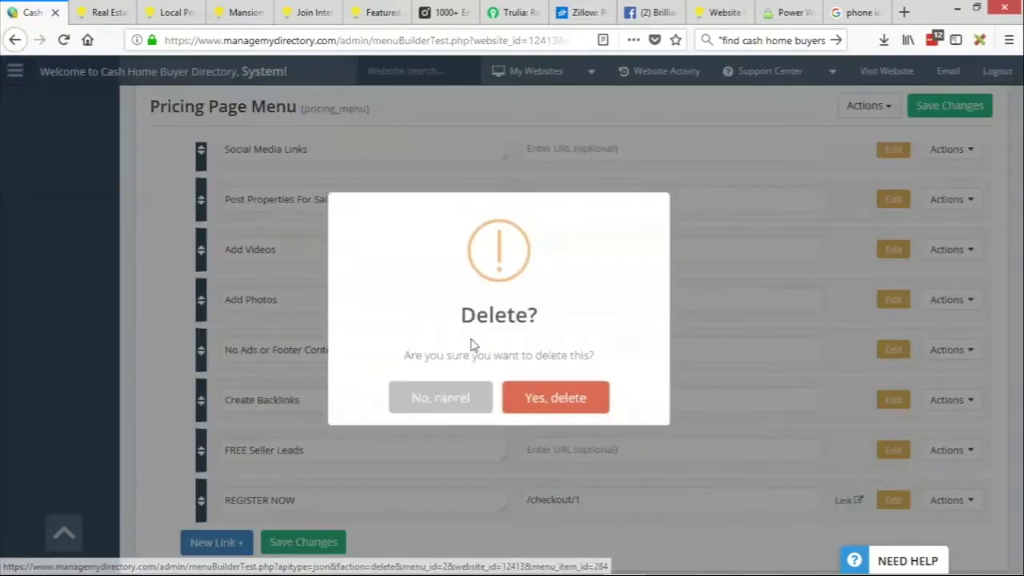
click(553, 401)
click(498, 402)
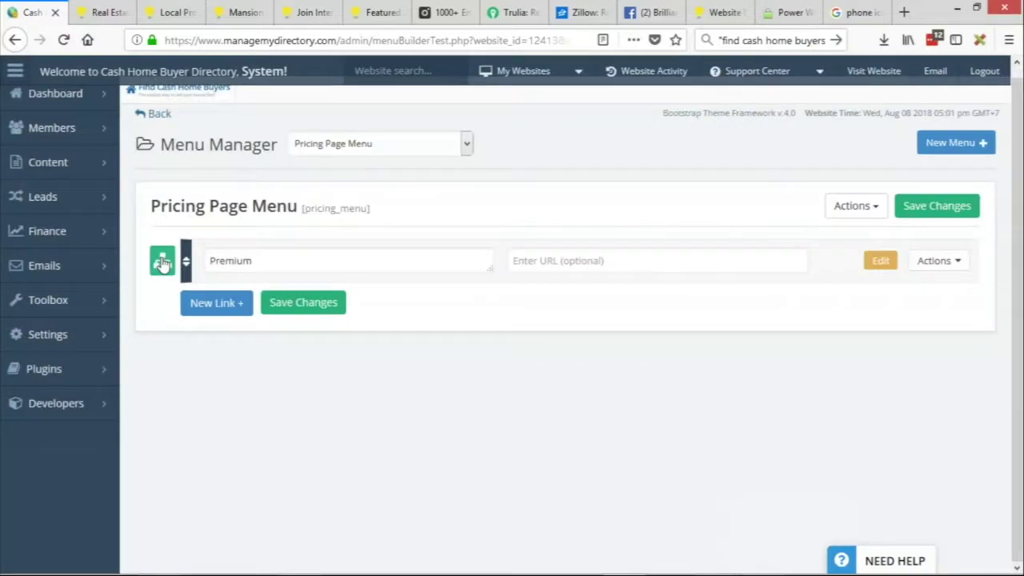
Expand the Premium item's sub-levels and delete the Add Photos entry.
scroll(244, 258, down, 5)
click(935, 320)
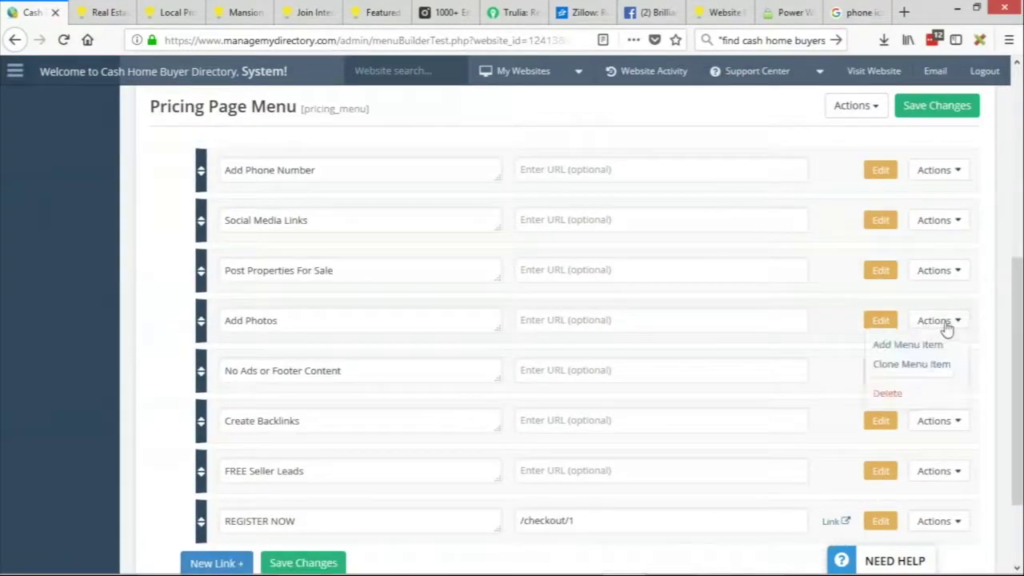
click(887, 393)
click(568, 404)
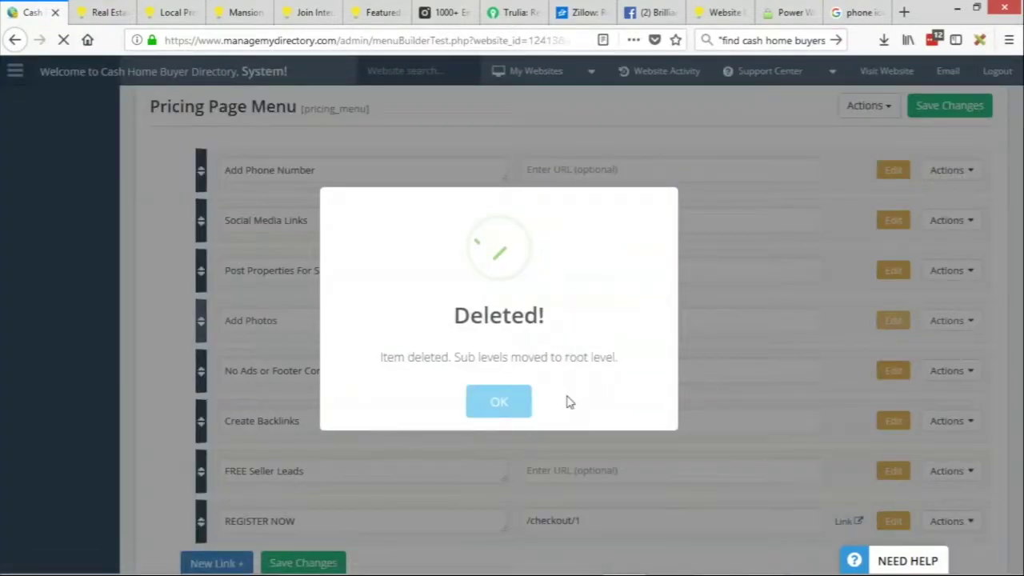
click(484, 402)
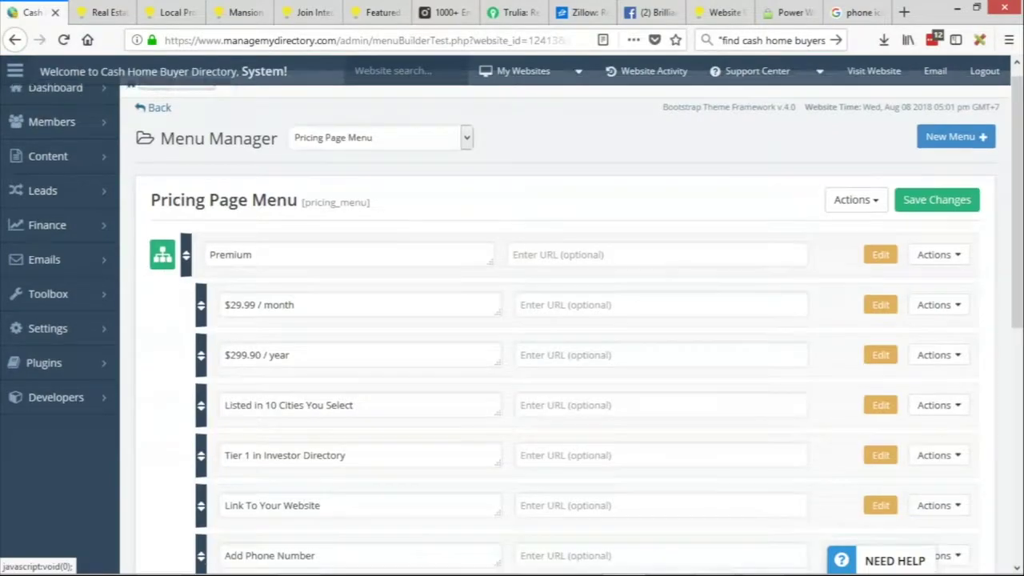
Delete the No Ads or Footer Content entry from the Premium item's sub-levels.
scroll(321, 285, down, 4)
scroll(320, 286, down, 1)
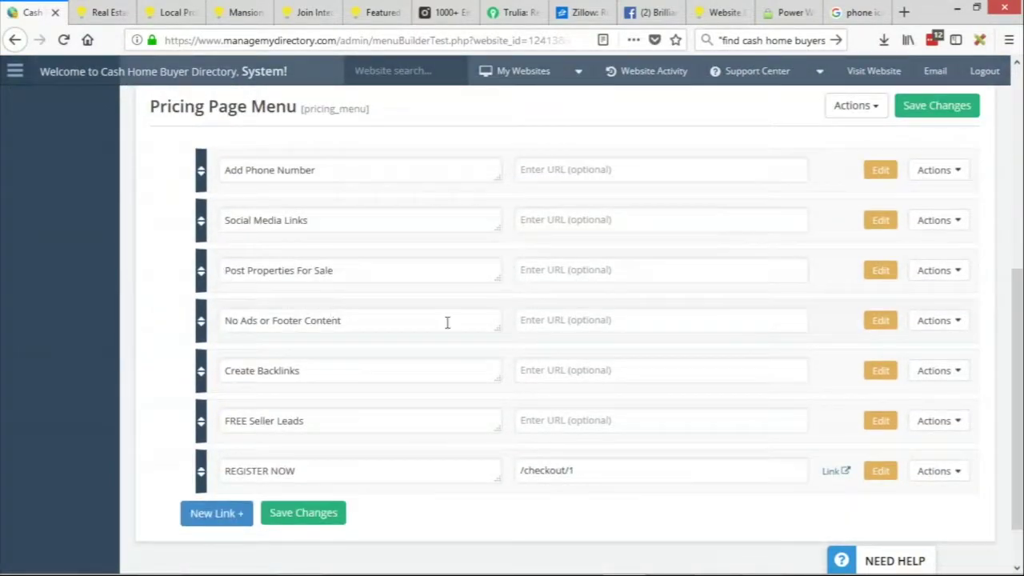
click(944, 332)
click(911, 395)
click(552, 402)
click(503, 399)
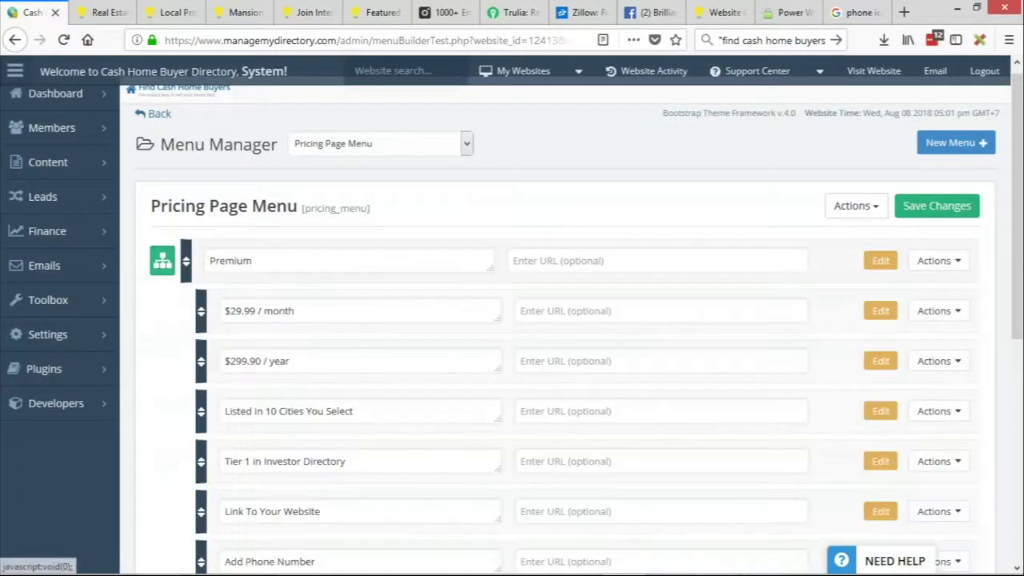
scroll(560, 336, down, 4)
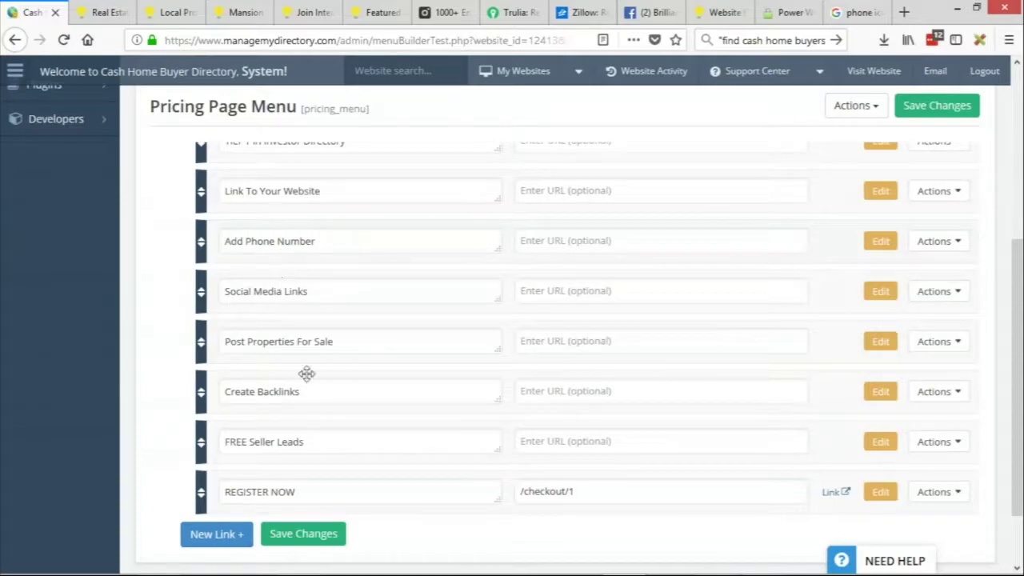
click(921, 392)
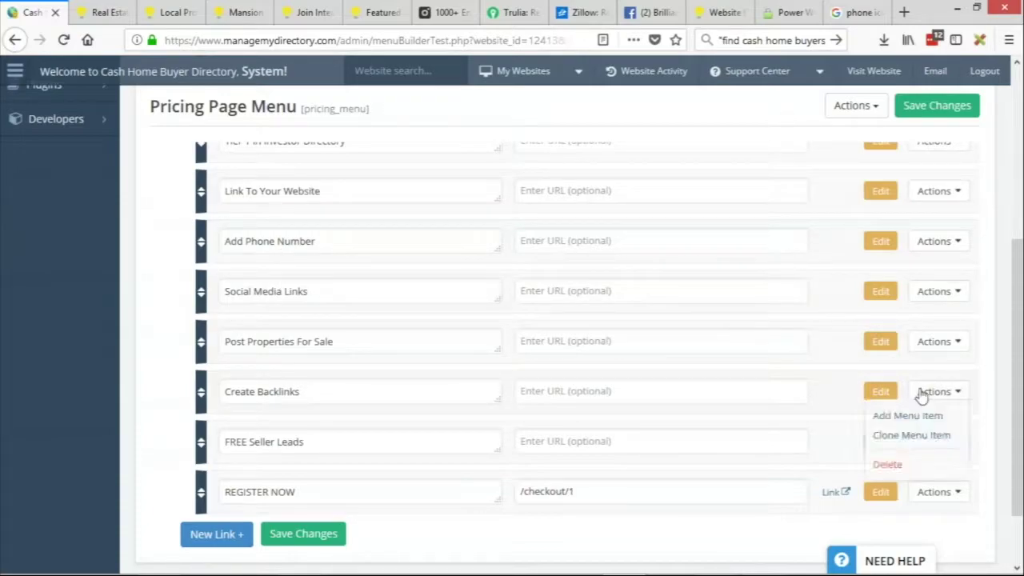
click(914, 464)
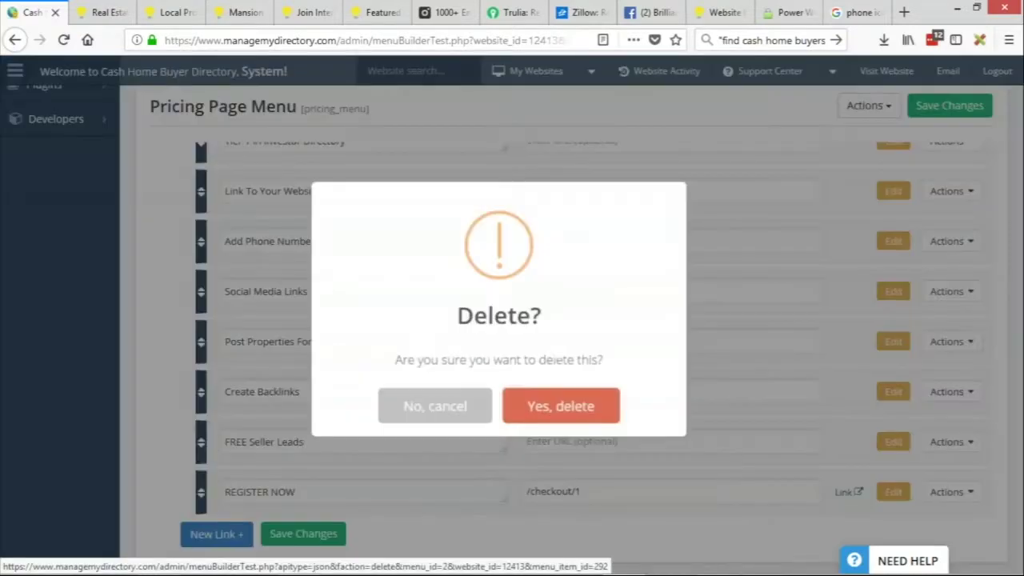
click(562, 410)
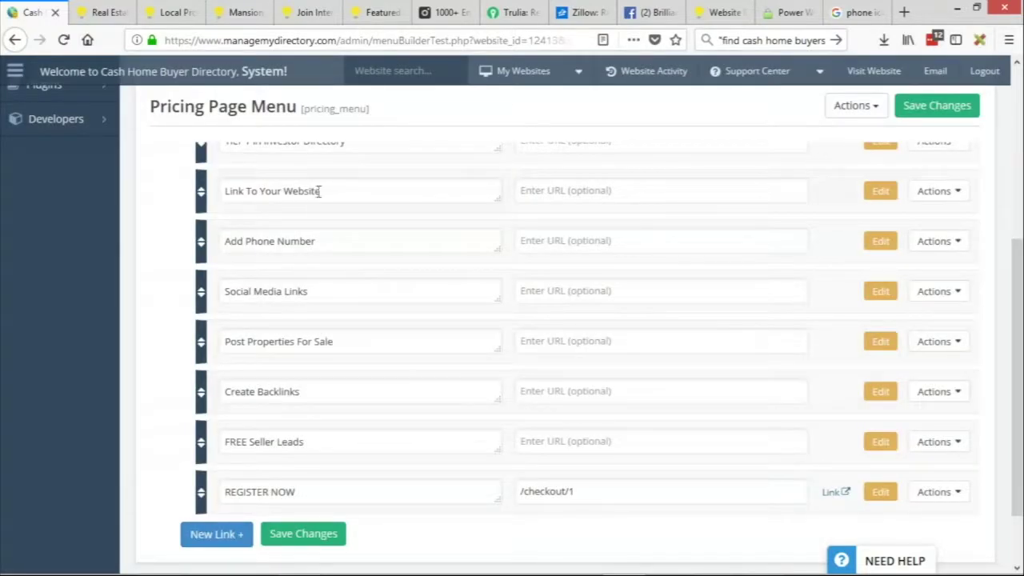
Rename the Link To Your Website entry as "Backlinks to Website & Social Media" and save the menu changes.
drag(319, 191, 206, 184)
text(Backlinks)
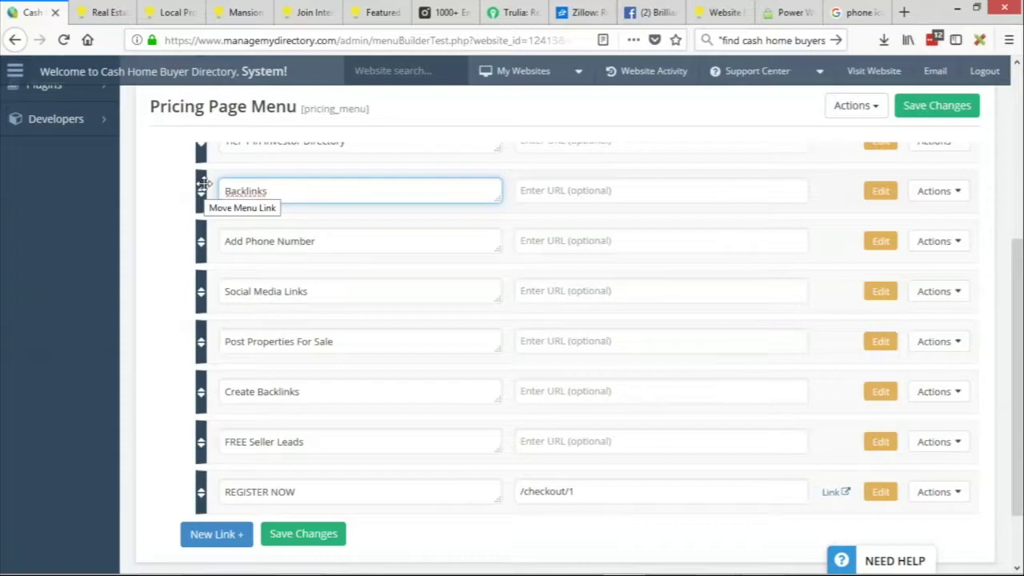
text( to Website & Social Media)
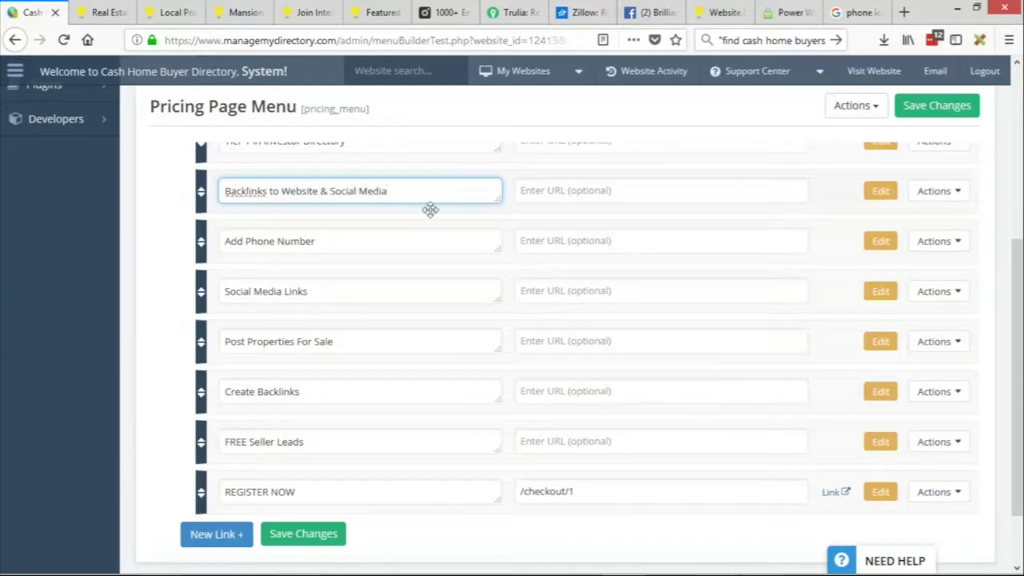
click(323, 541)
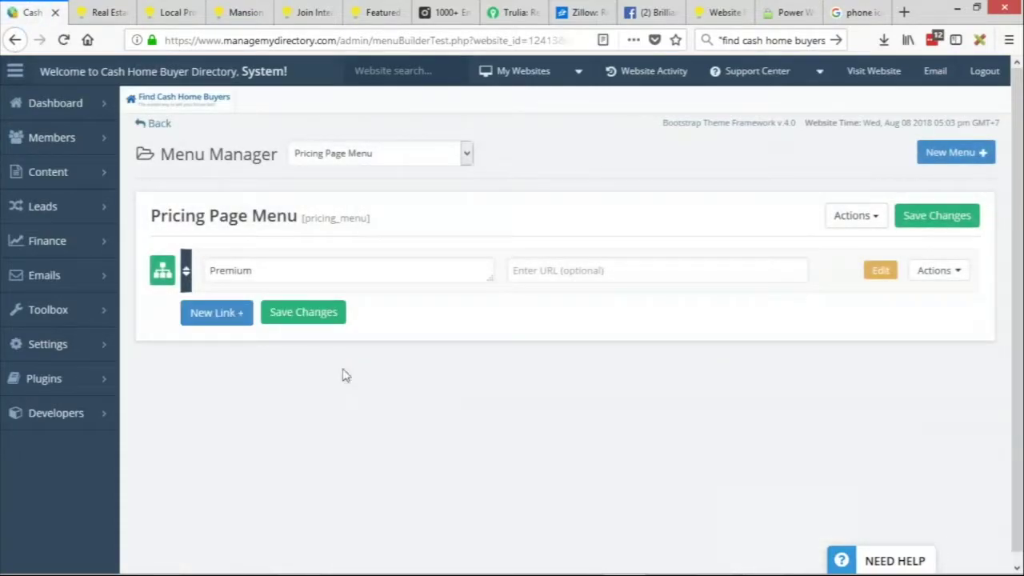
Expand the Premium item's sub-levels and delete the Social Media Links entry.
click(169, 275)
scroll(392, 277, down, 3)
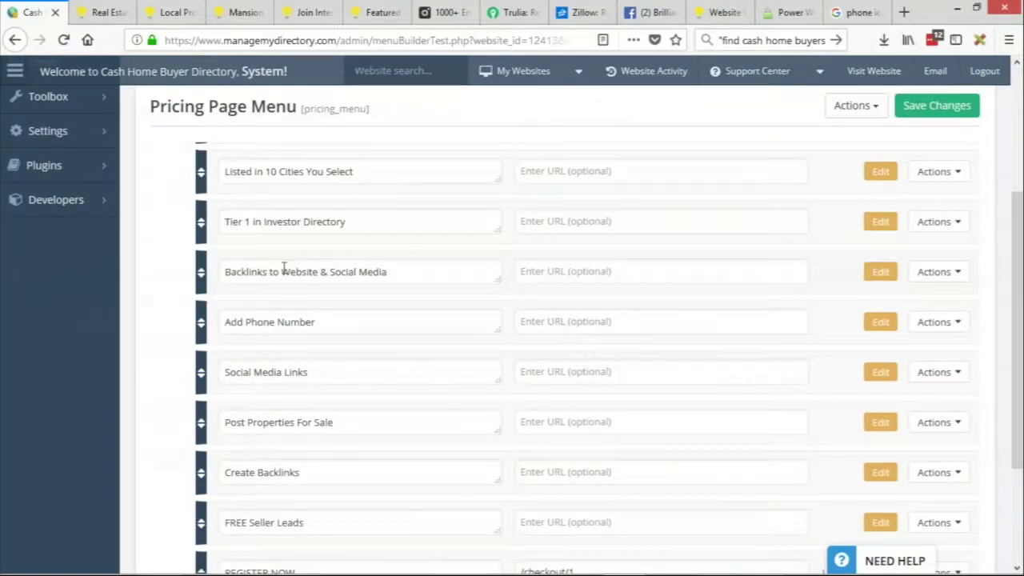
scroll(368, 290, down, 2)
click(928, 304)
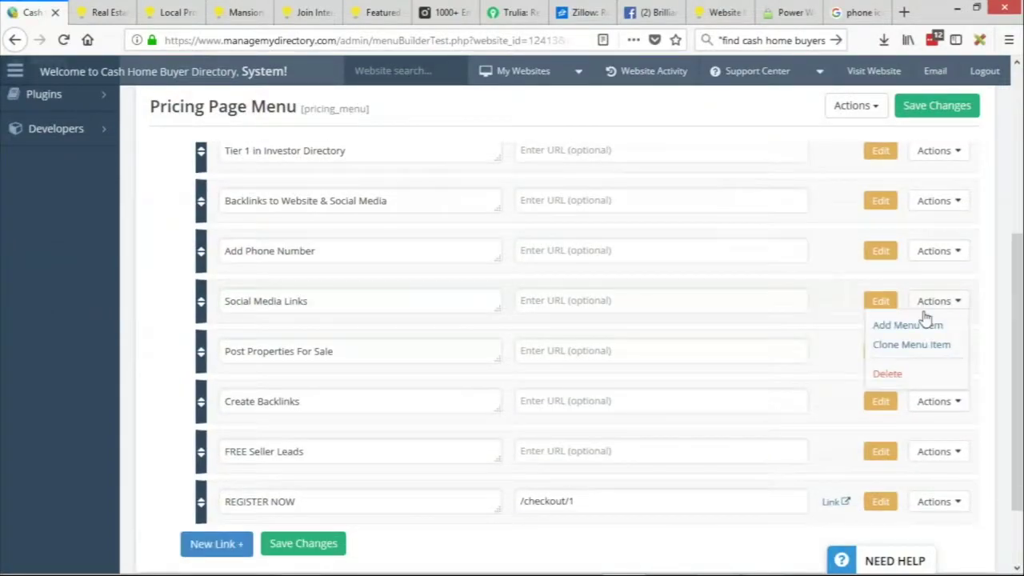
click(910, 374)
click(555, 403)
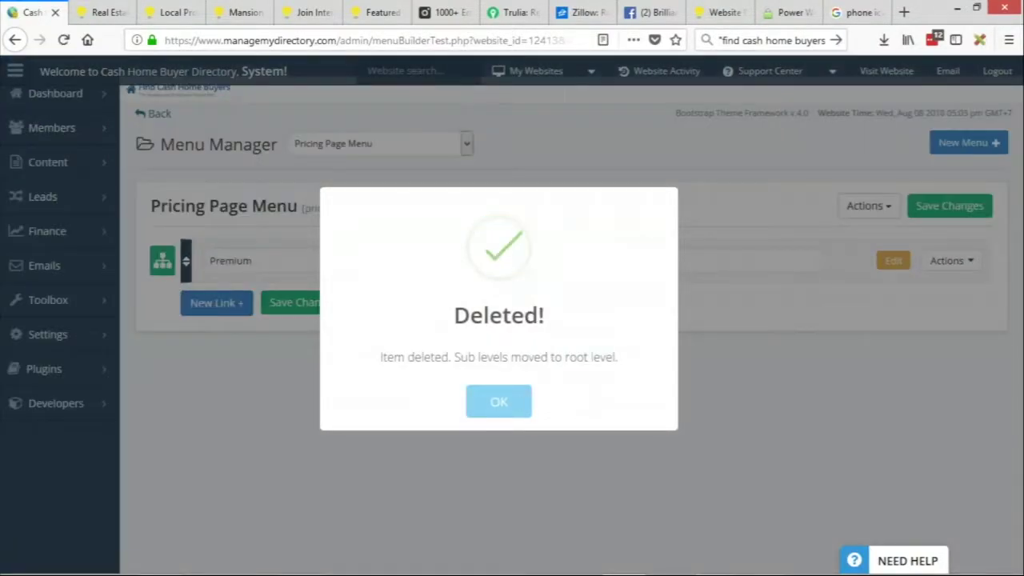
click(507, 404)
Delete the Create Backlinks entry from the Premium item's sub-levels and check the remaining entries.
click(162, 270)
scroll(356, 265, down, 2)
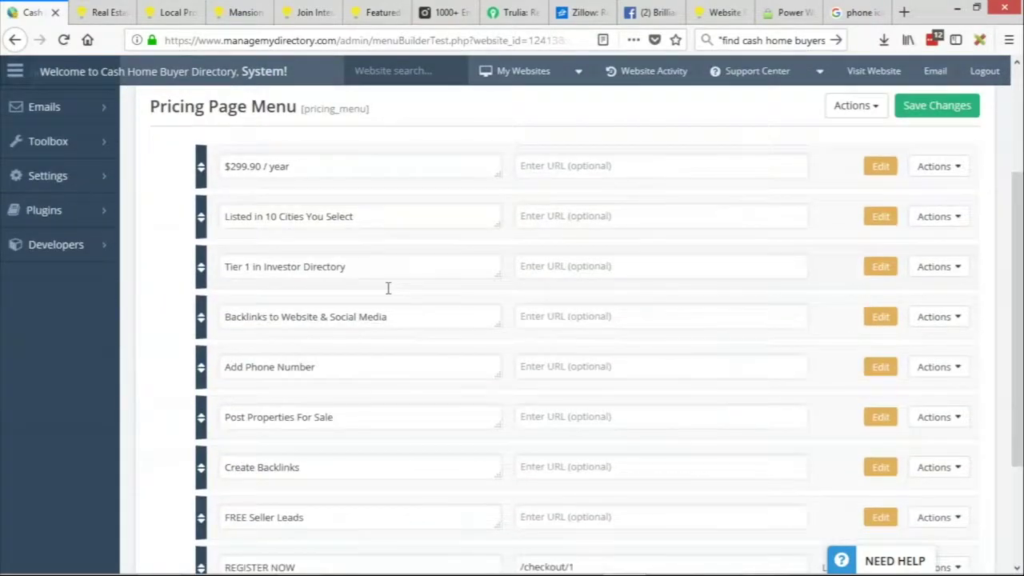
scroll(388, 288, down, 1)
click(958, 412)
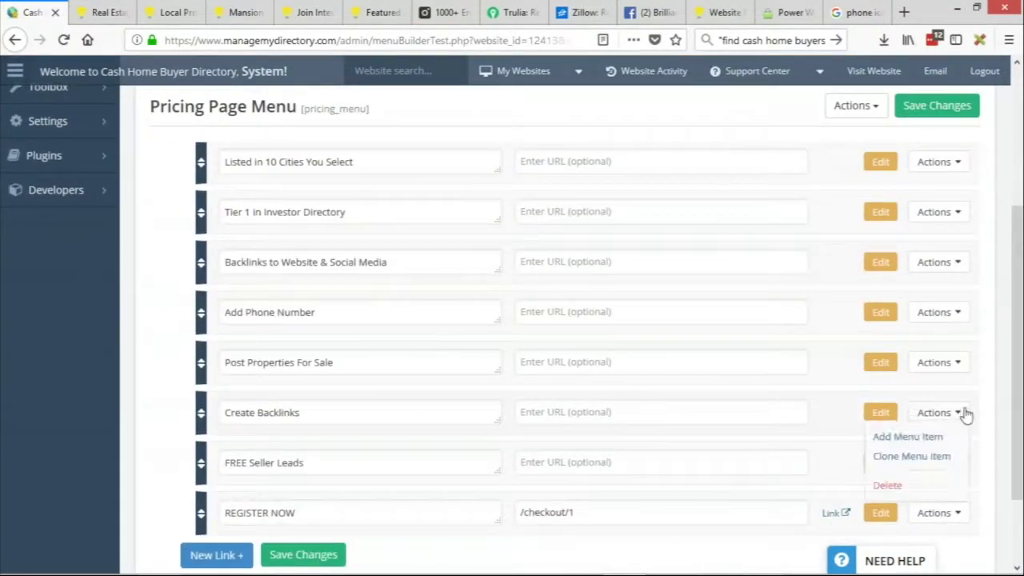
click(896, 485)
click(557, 402)
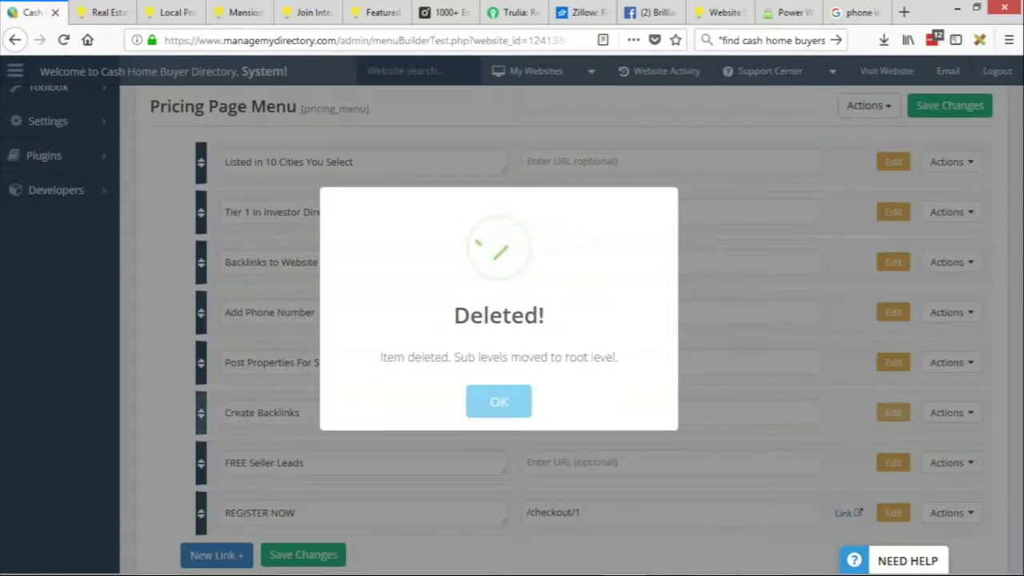
click(496, 400)
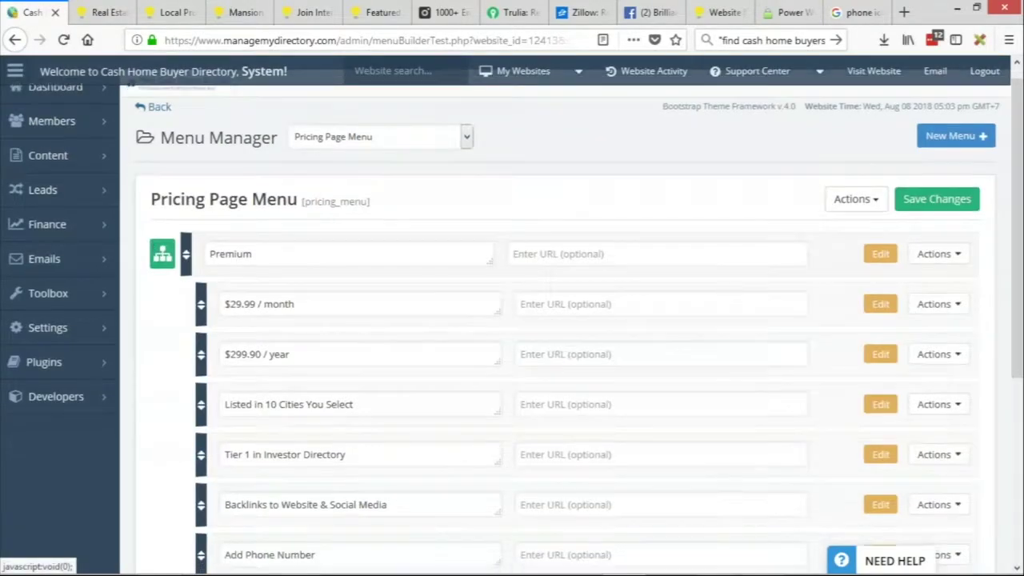
scroll(296, 318, down, 3)
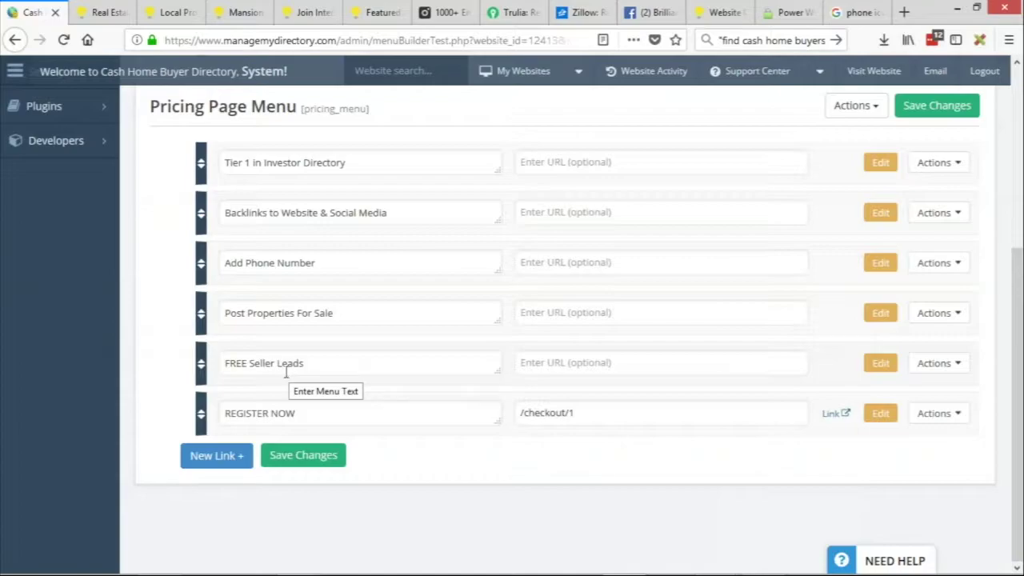
scroll(512, 320, up, 2)
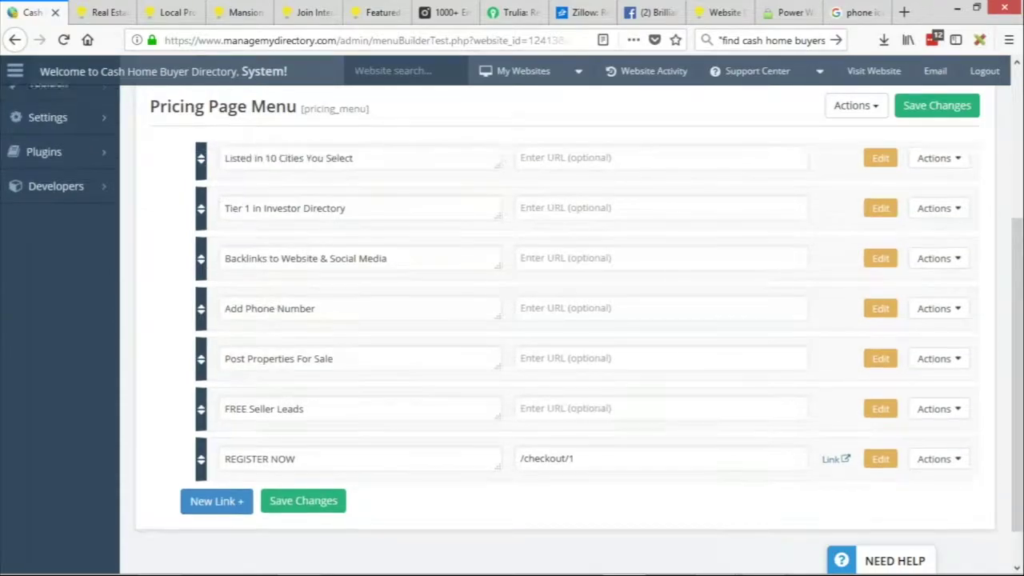
Save the Pricing Page Menu with its Premium sub-items and REGISTER NOW link.
scroll(253, 204, up, 3)
scroll(296, 320, down, 6)
click(303, 455)
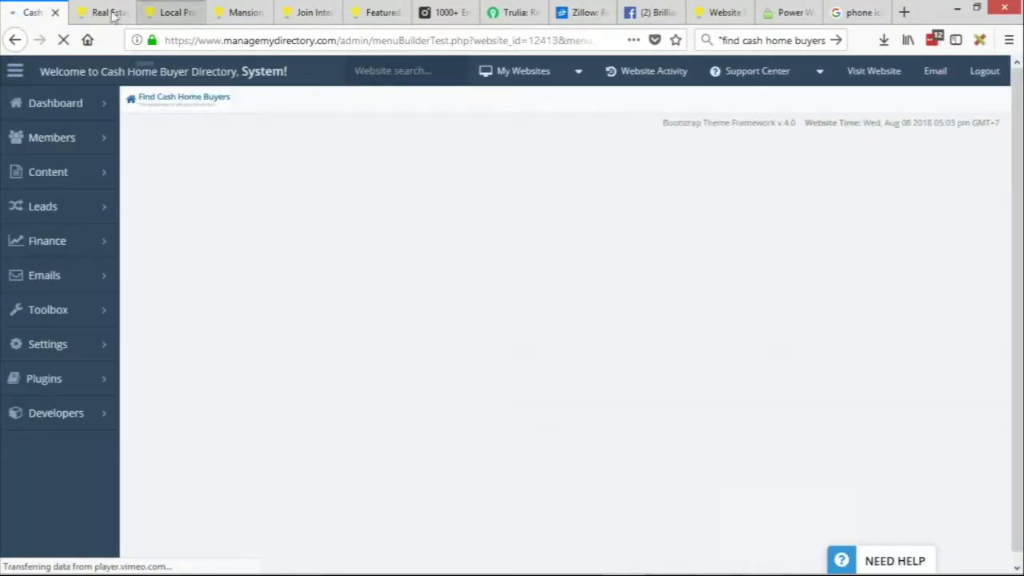
Duplicate the live join page in a second browser tab and review the Premium plan's feature list in the copy.
click(100, 15)
right_click(102, 18)
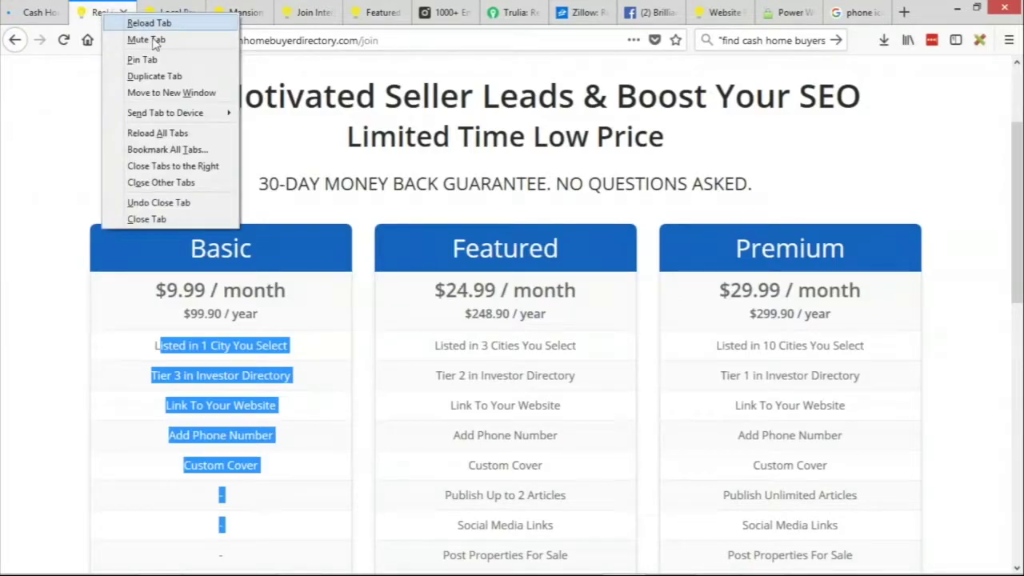
click(159, 79)
scroll(409, 377, down, 3)
scroll(250, 275, down, 3)
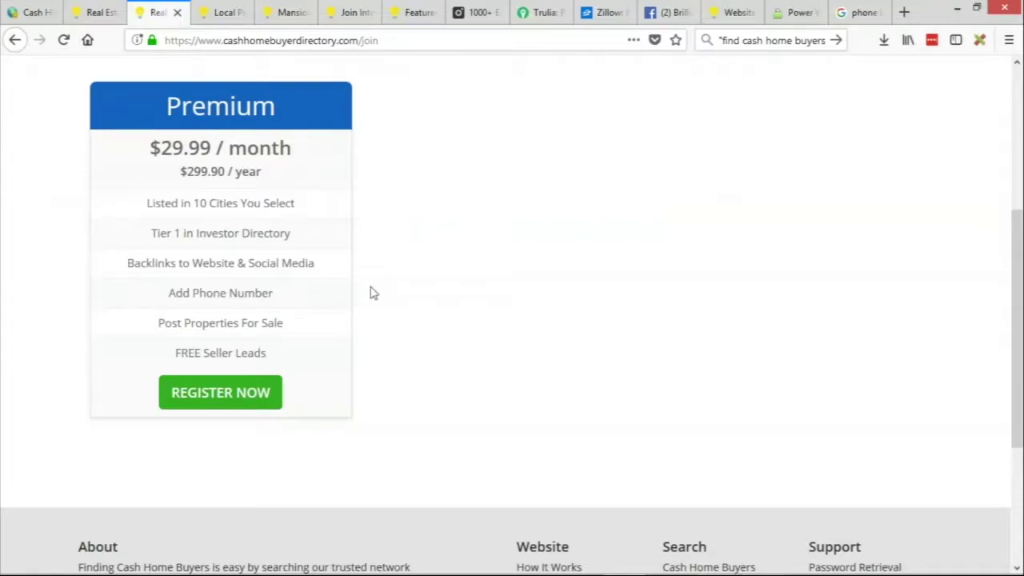
scroll(370, 290, up, 2)
drag(147, 273, 238, 335)
drag(206, 364, 216, 424)
click(228, 395)
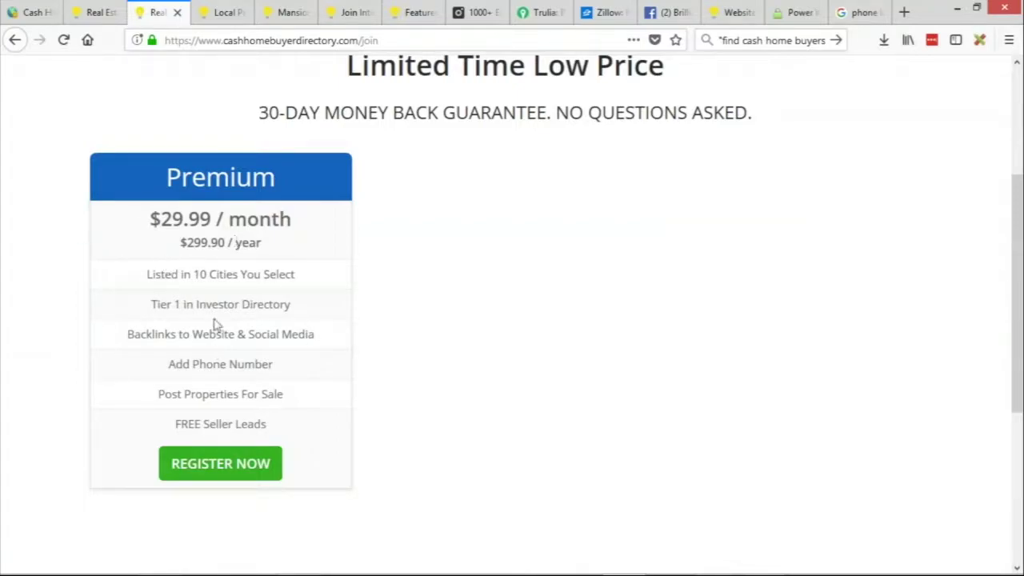
In the Menu Manager, clone the Premium menu item together with its sub-levels.
click(16, 14)
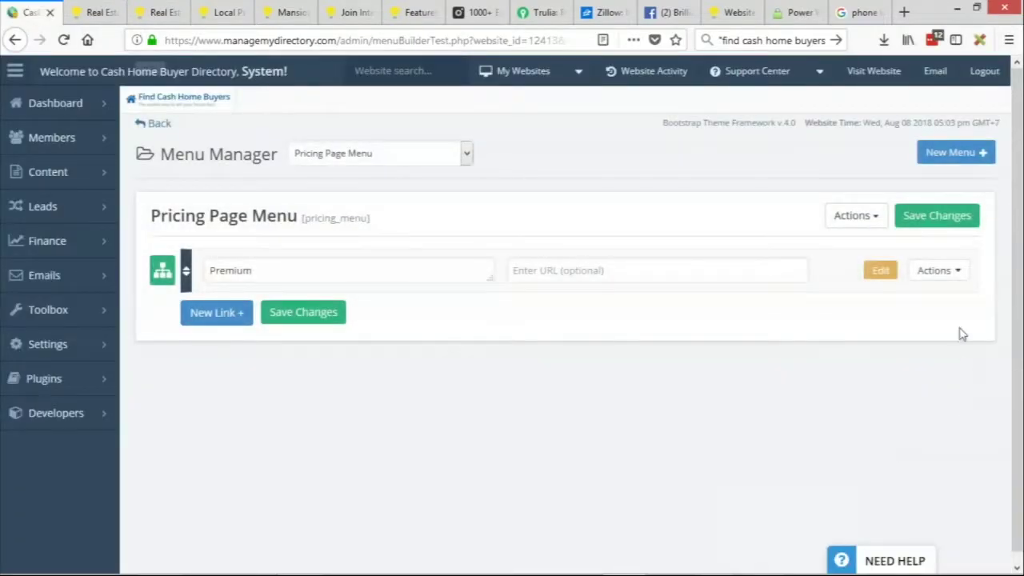
click(938, 270)
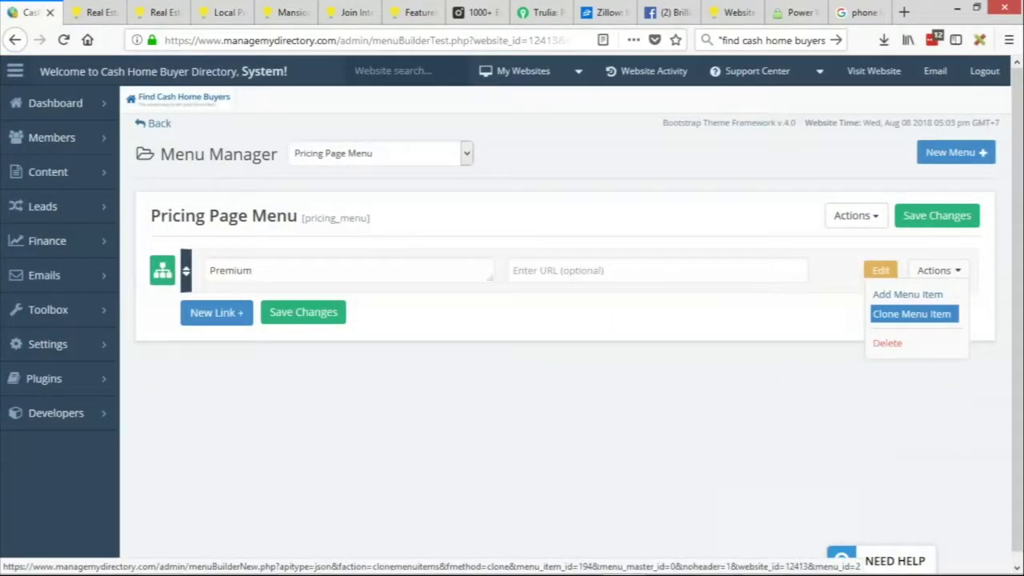
click(912, 315)
click(539, 229)
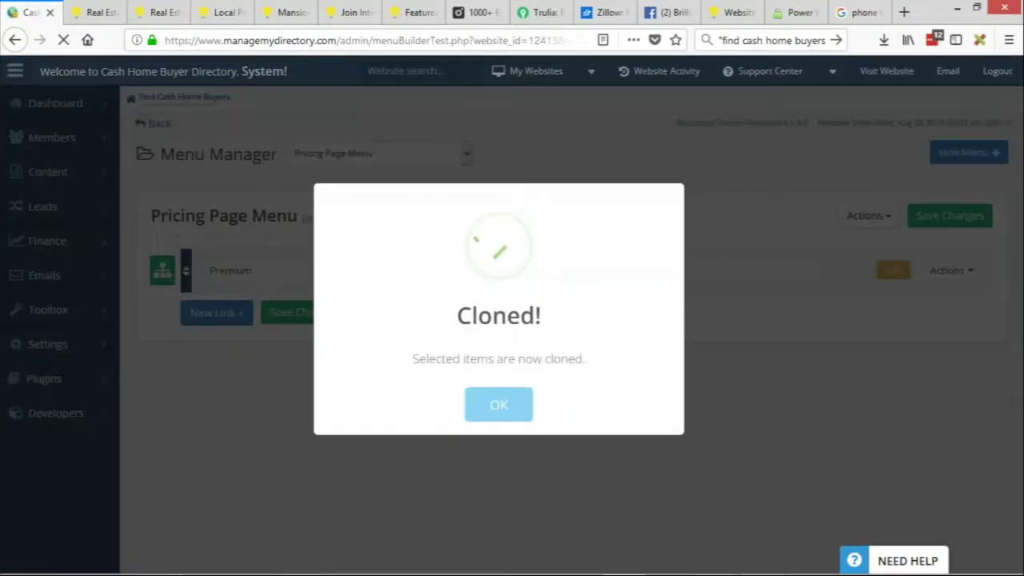
click(499, 403)
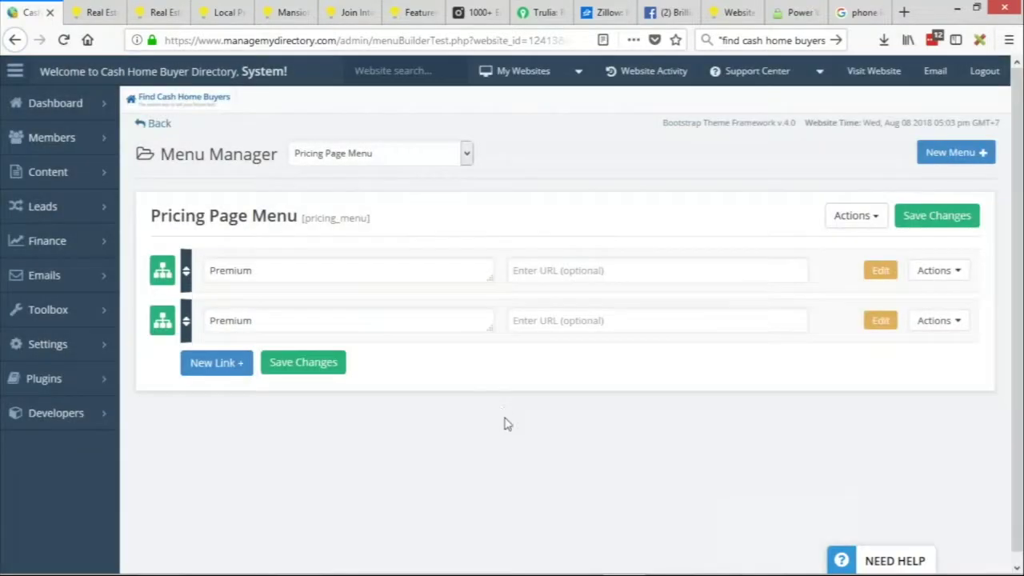
Clone the first Premium menu item with its sub-levels once more and save the menu.
click(932, 321)
click(934, 270)
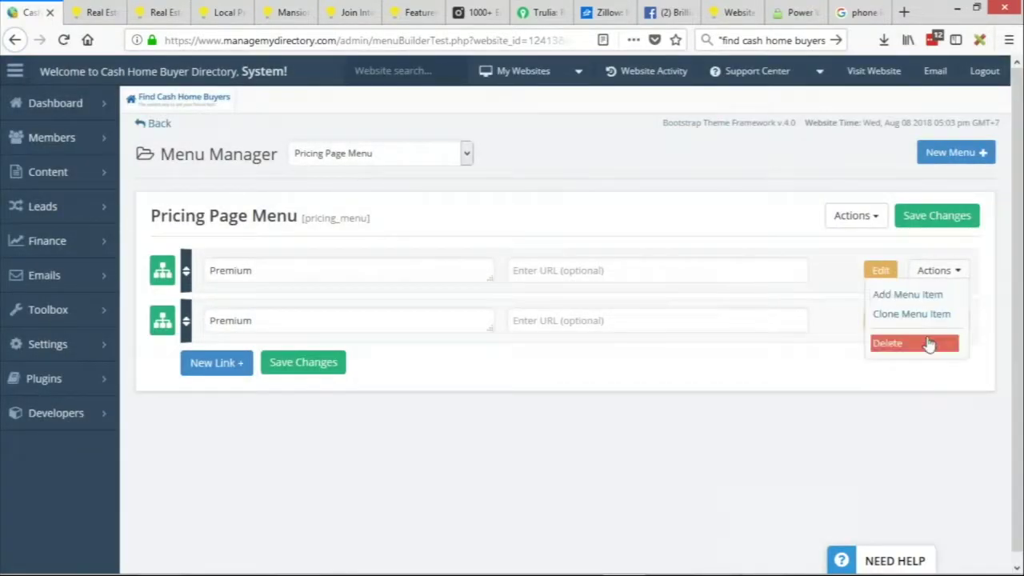
click(912, 314)
click(530, 224)
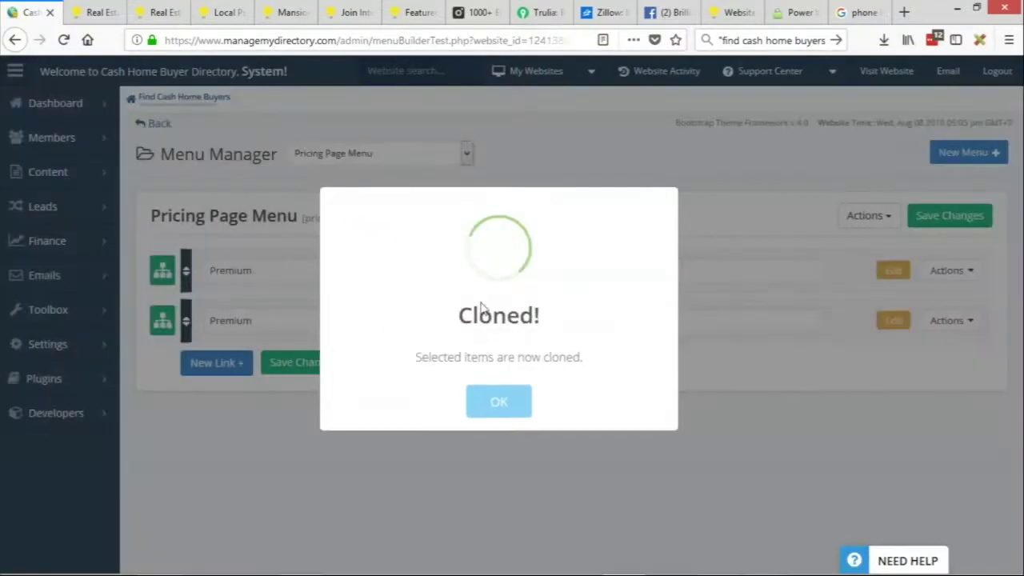
click(488, 405)
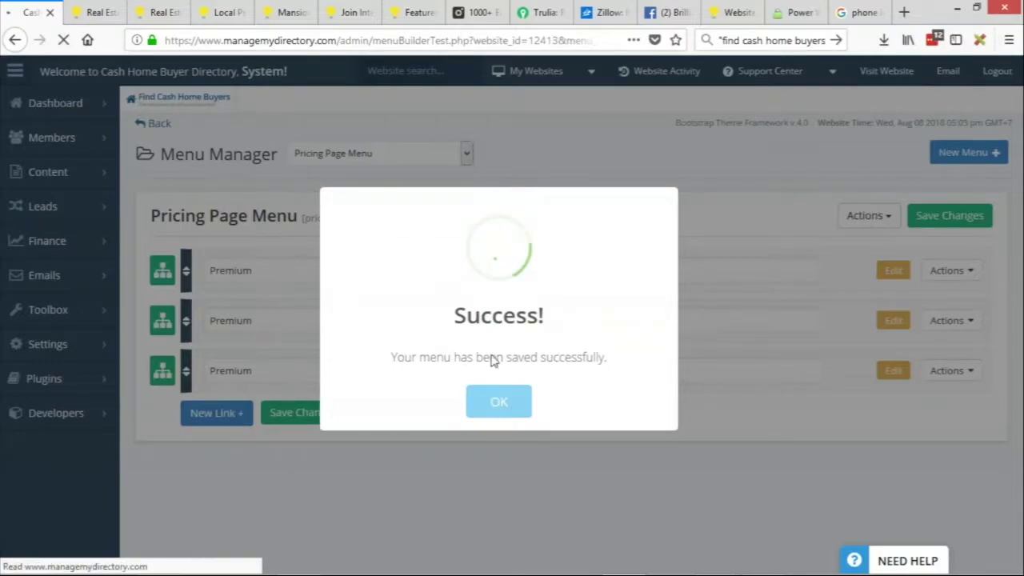
click(508, 402)
Reload the duplicated join page and compare the titles, prices and features of the three pricing cards.
key(ctrl+Tab)
key(ctrl+Tab)
key(F5)
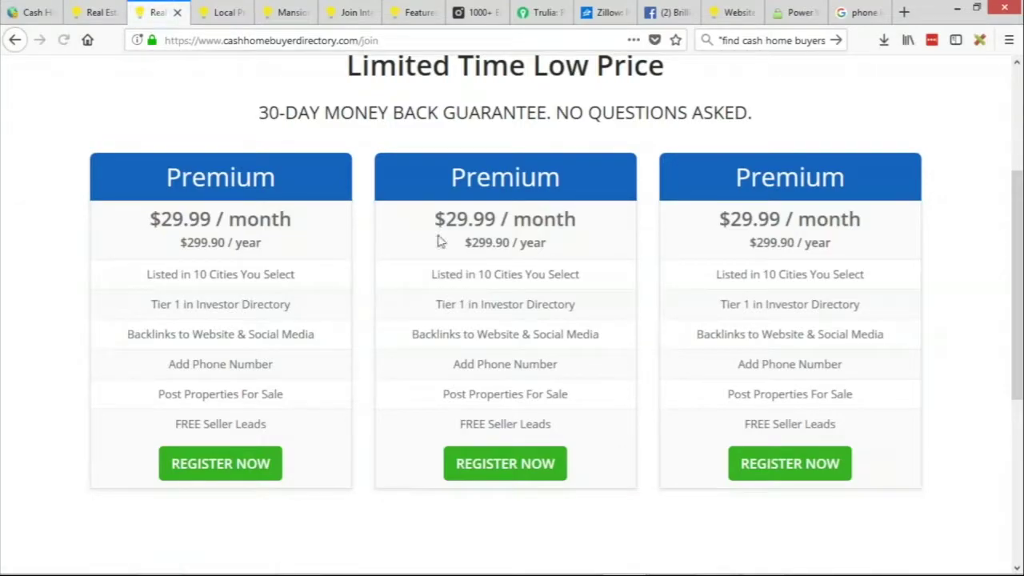
scroll(466, 331, up, 2)
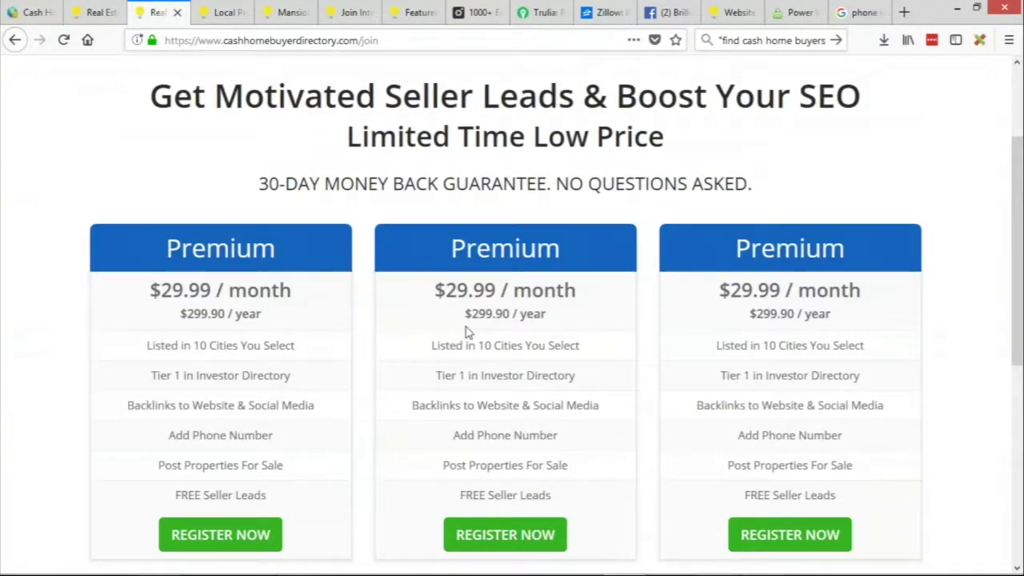
scroll(308, 331, down, 2)
drag(152, 275, 391, 370)
drag(483, 275, 575, 405)
drag(751, 304, 824, 420)
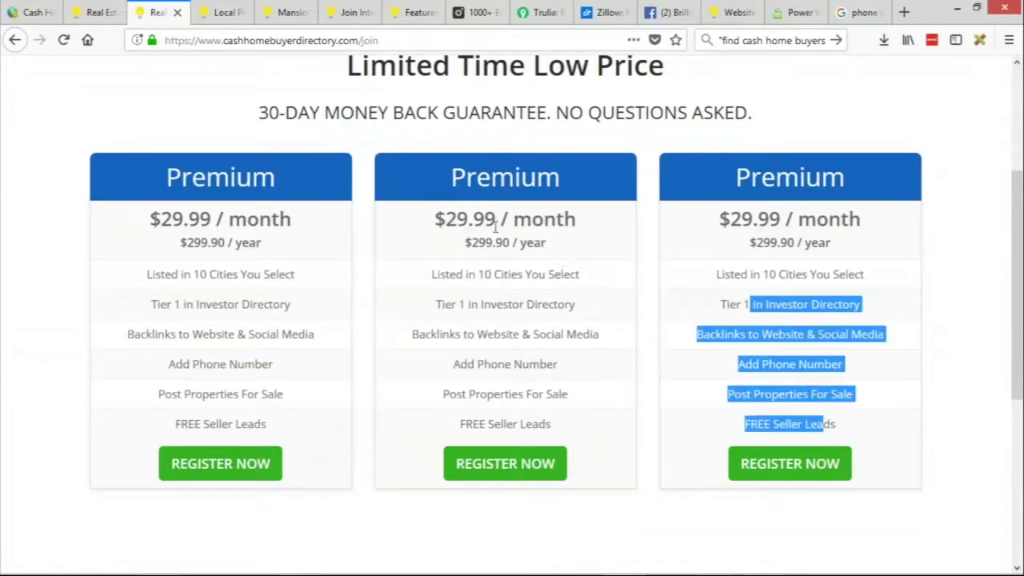
drag(485, 220, 502, 242)
drag(770, 220, 793, 243)
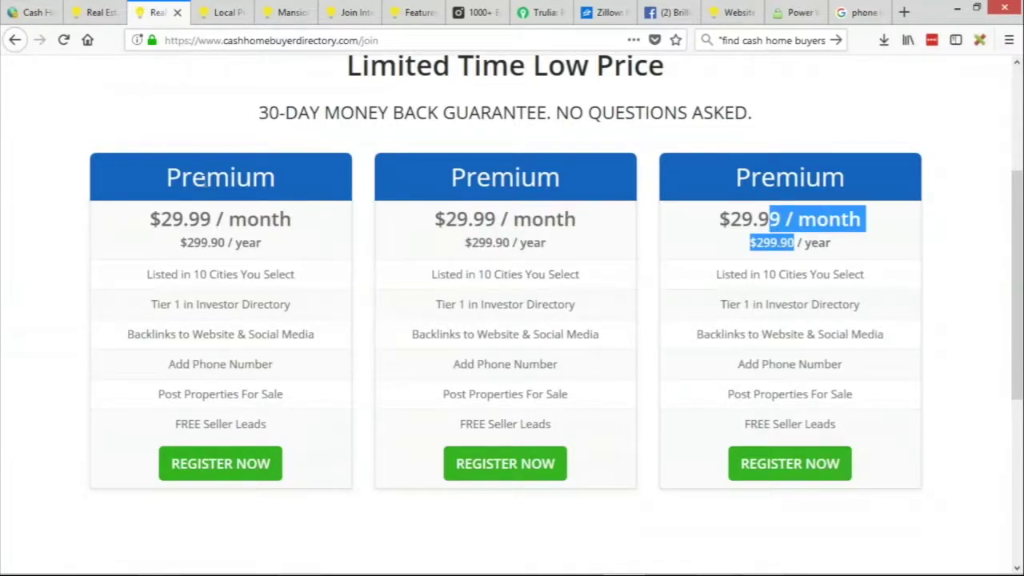
click(196, 170)
double_click(547, 183)
double_click(789, 178)
double_click(220, 178)
click(602, 258)
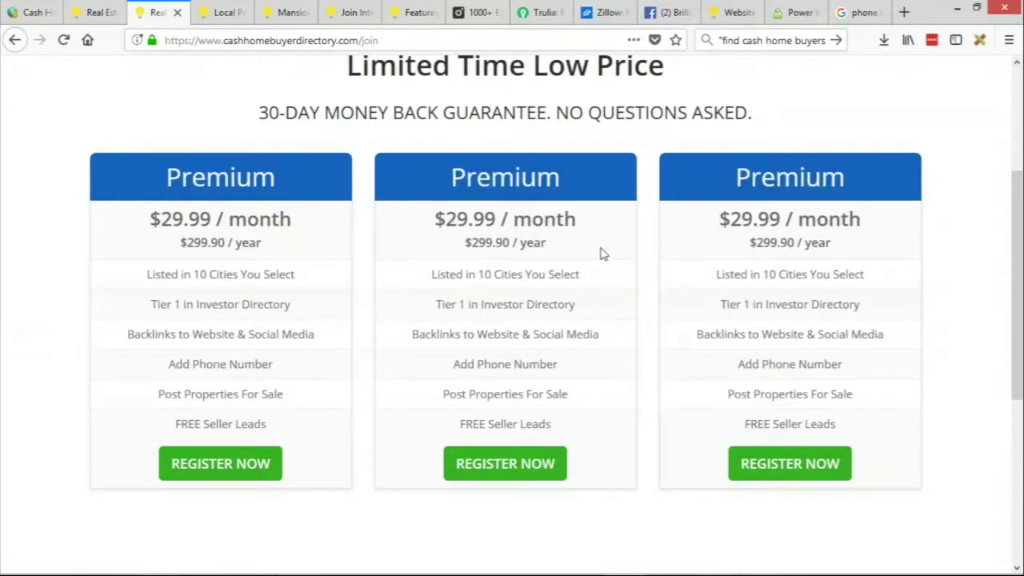
scroll(602, 253, up, 3)
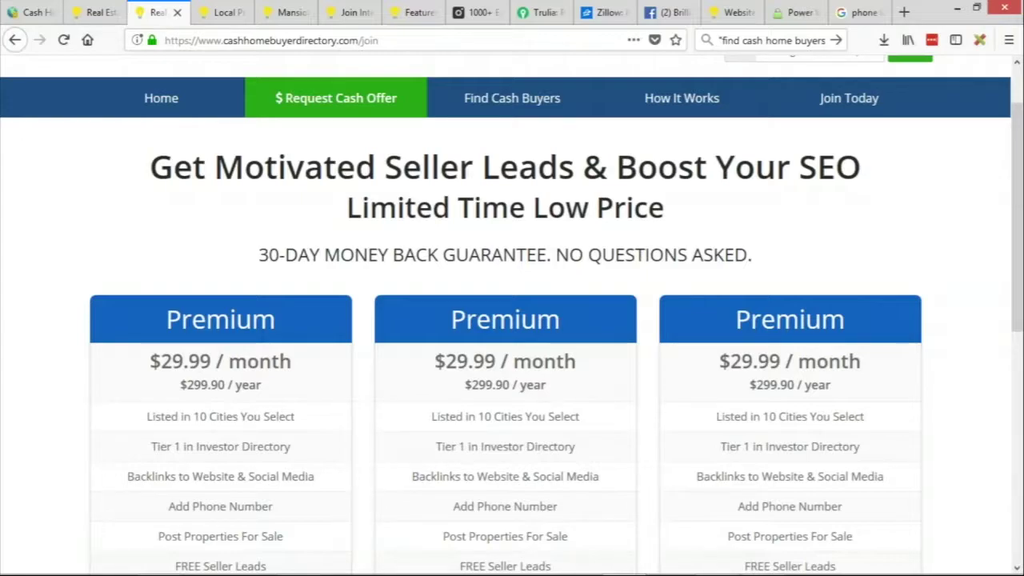
scroll(1000, 292, down, 2)
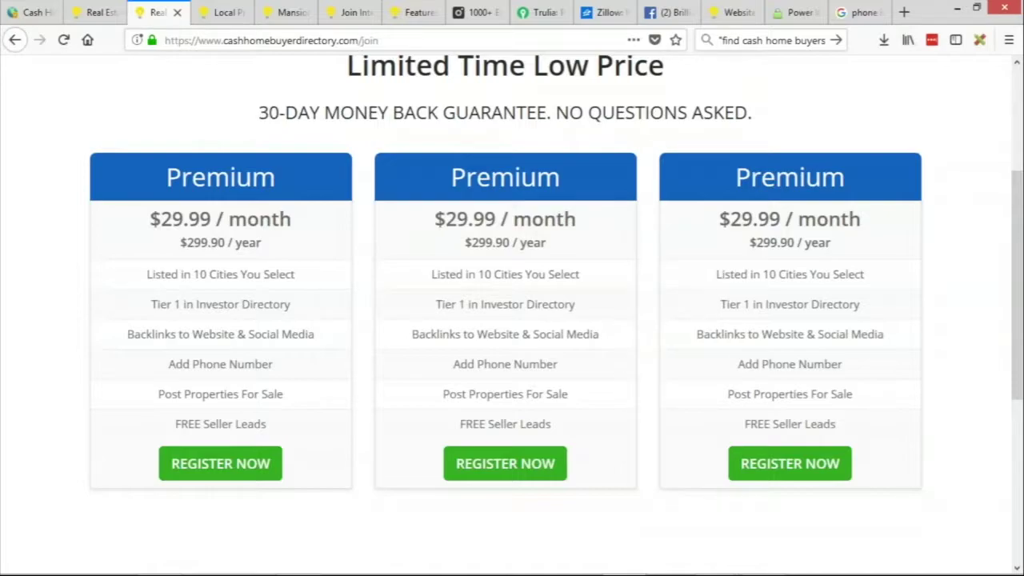
scroll(434, 297, up, 1)
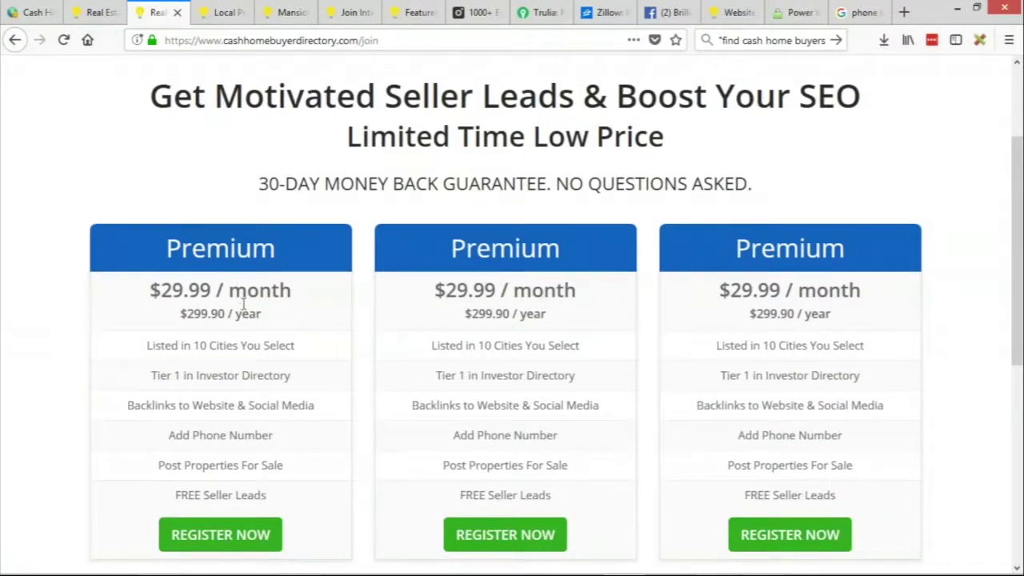
In the Menu Manager, rename the second Premium item to Featured and the third to Basic.
click(32, 12)
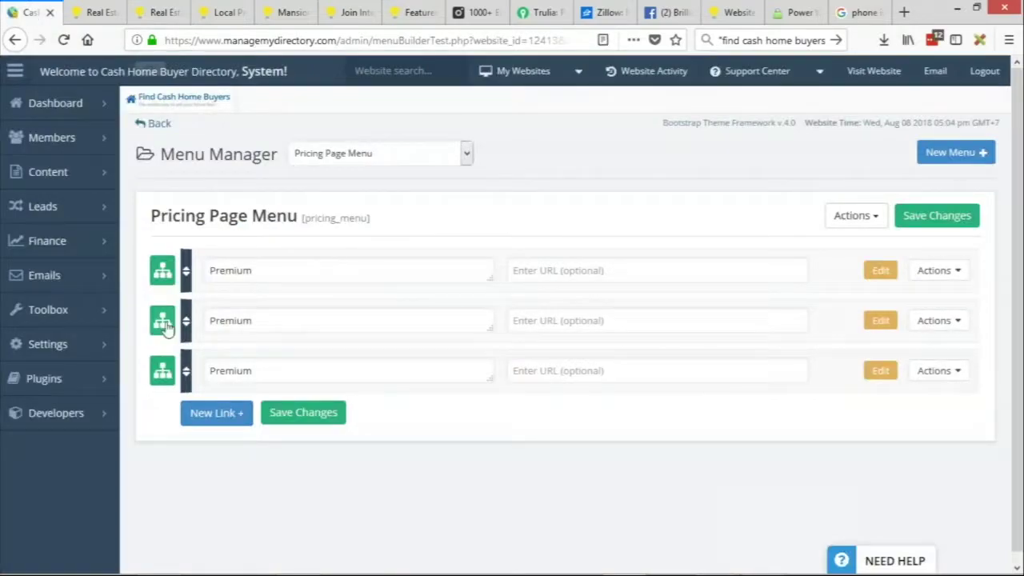
double_click(245, 320)
text(Fea)
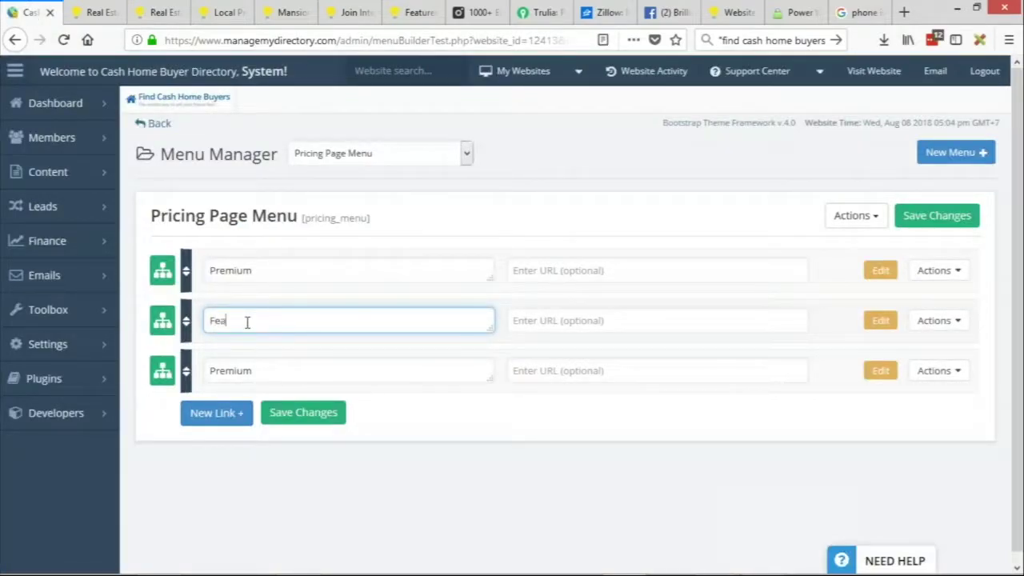
text(tured)
double_click(270, 372)
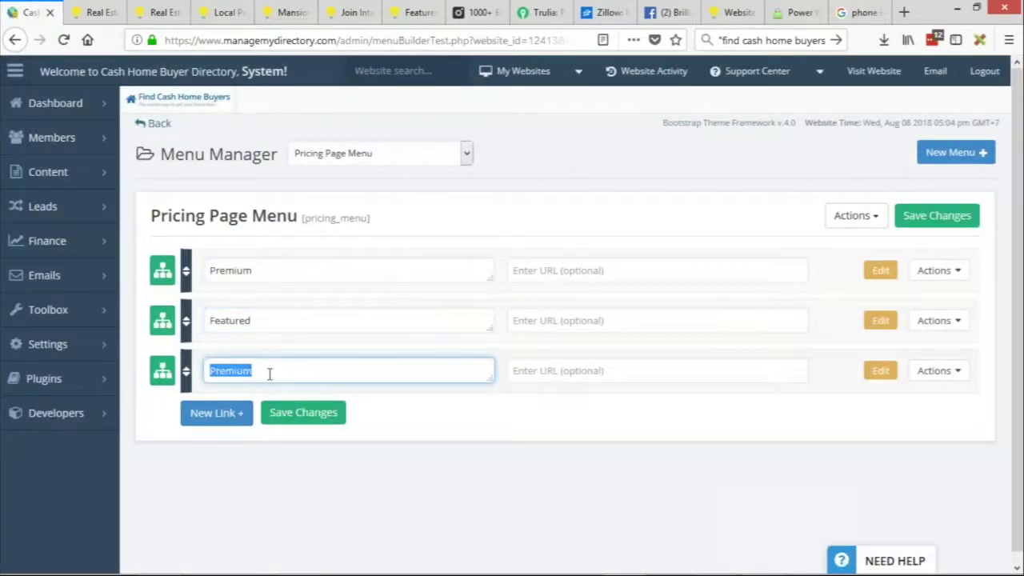
text(Basic)
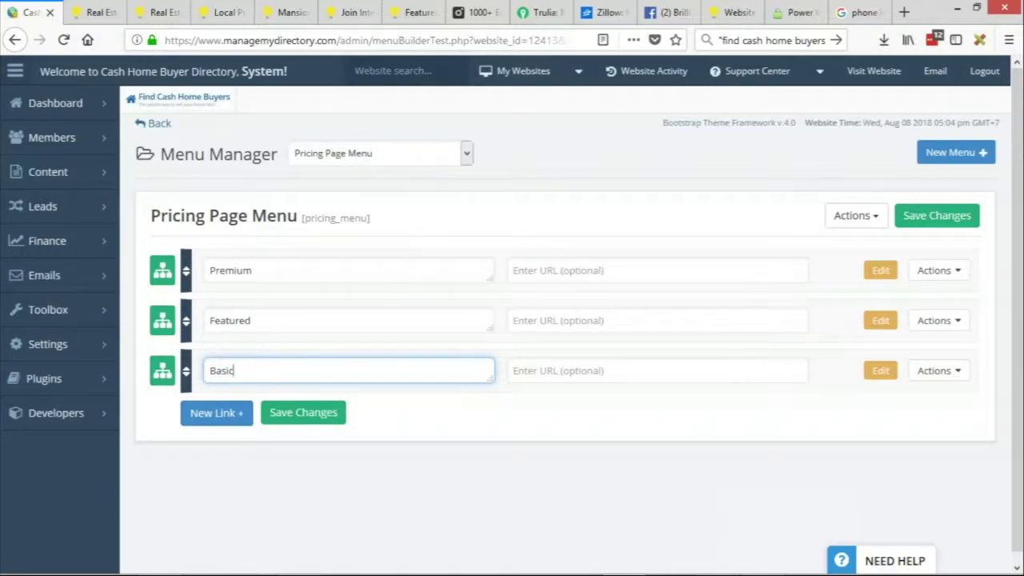
Review the monthly prices of the Basic and Premium plans on the original join page.
click(96, 12)
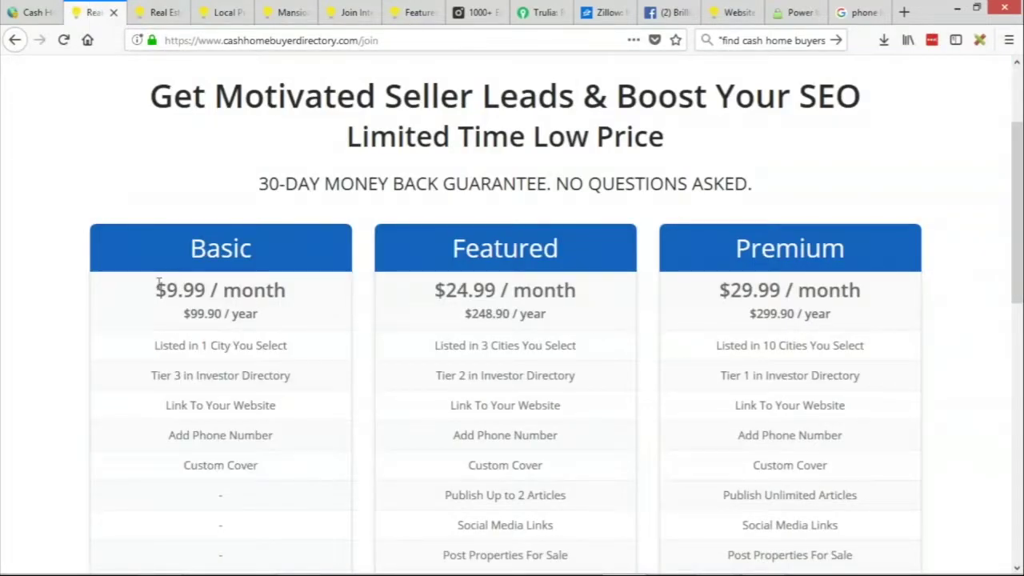
drag(156, 290, 301, 293)
drag(148, 294, 290, 293)
drag(714, 293, 910, 310)
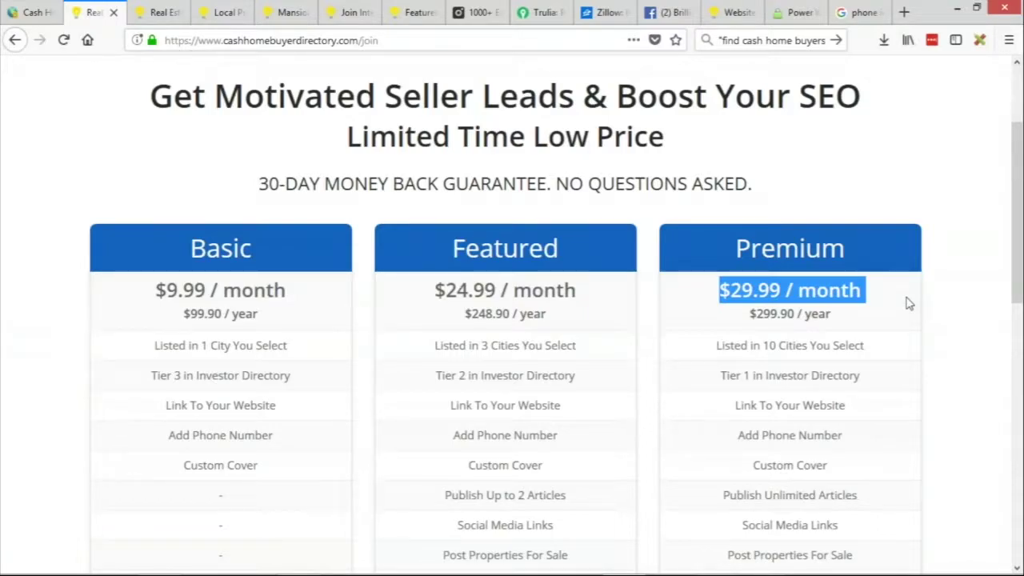
click(565, 364)
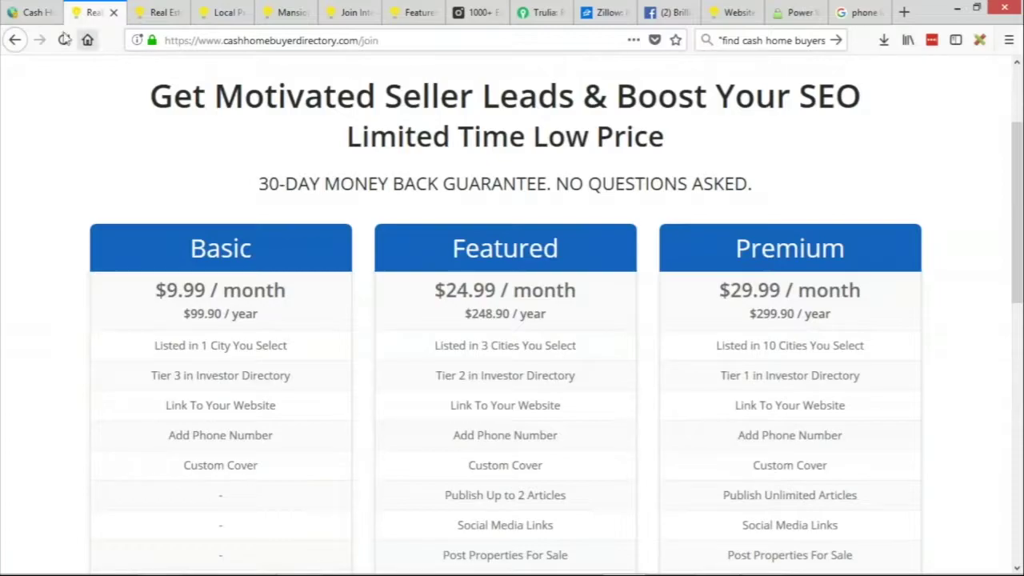
Save the renamed pricing menu and reload the duplicated join page to check the plan titles and prices.
click(32, 12)
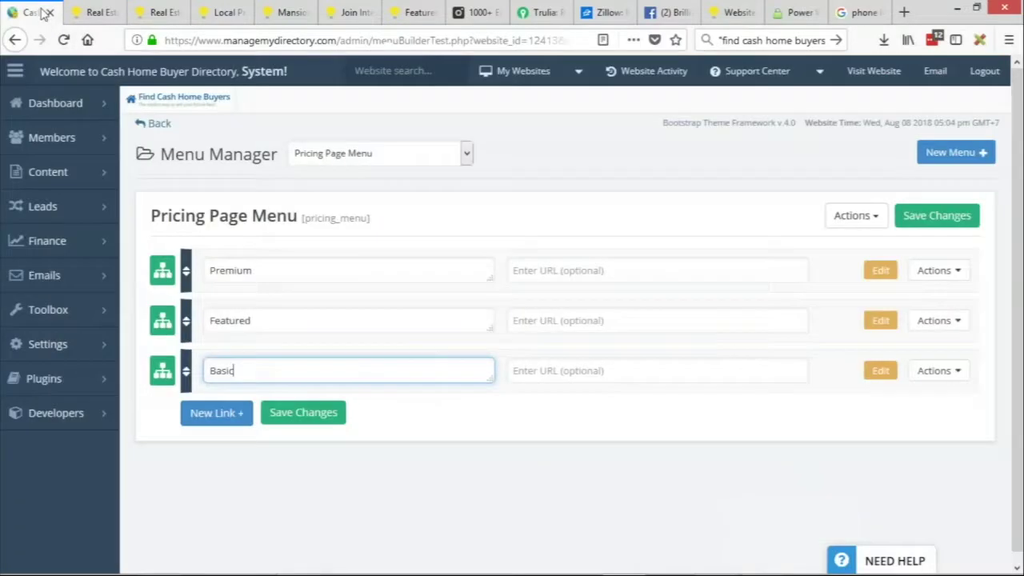
click(292, 418)
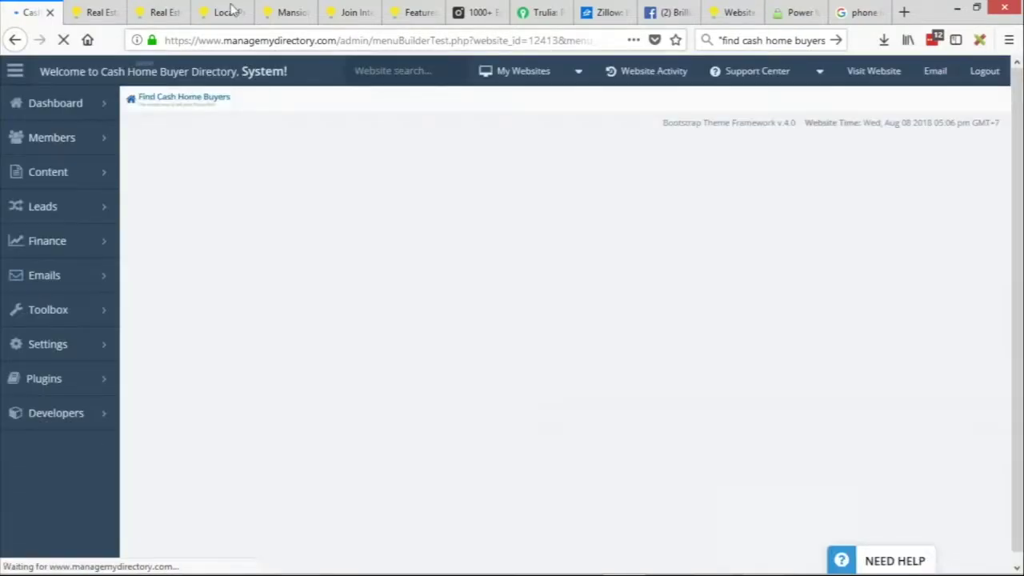
click(158, 12)
key(F5)
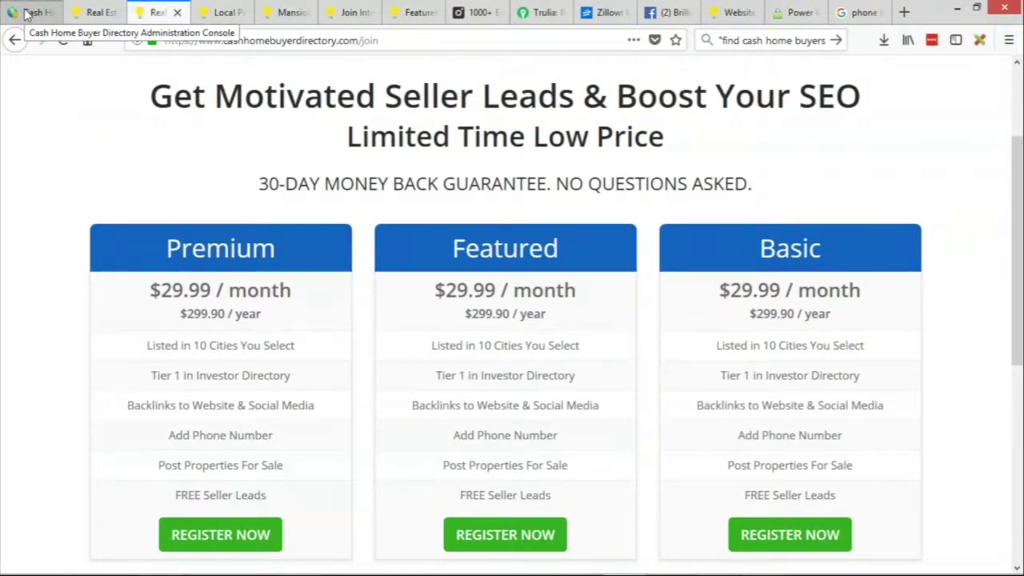
drag(457, 292, 474, 295)
drag(172, 289, 205, 286)
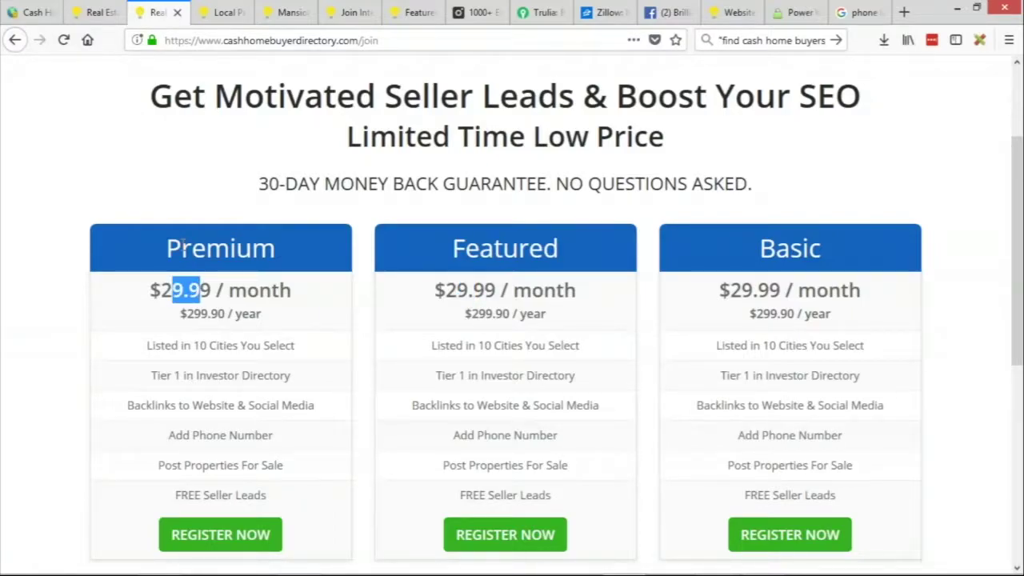
Delete the Basic item and all its sub-levels from the Pricing Page Menu.
click(24, 12)
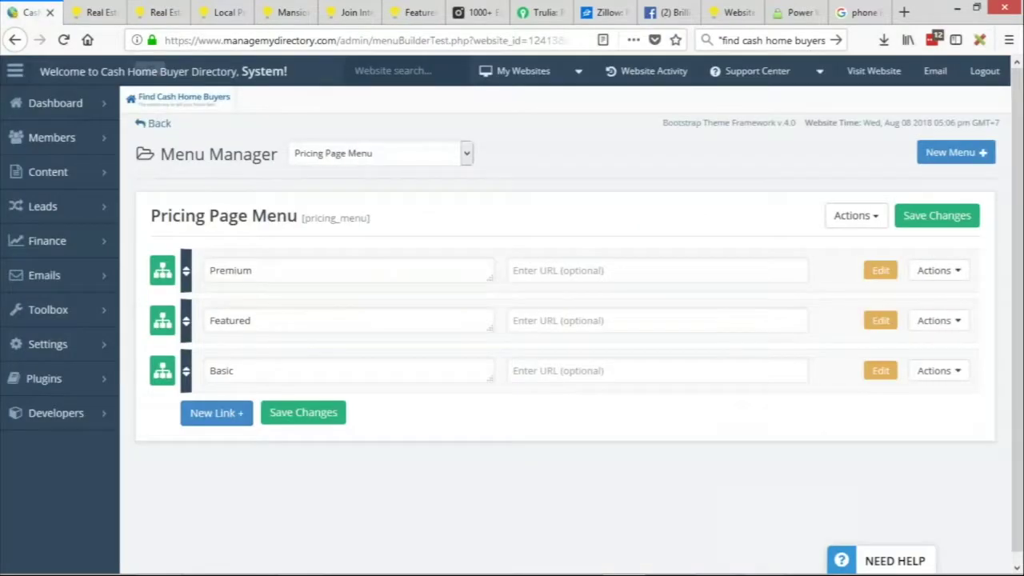
click(950, 372)
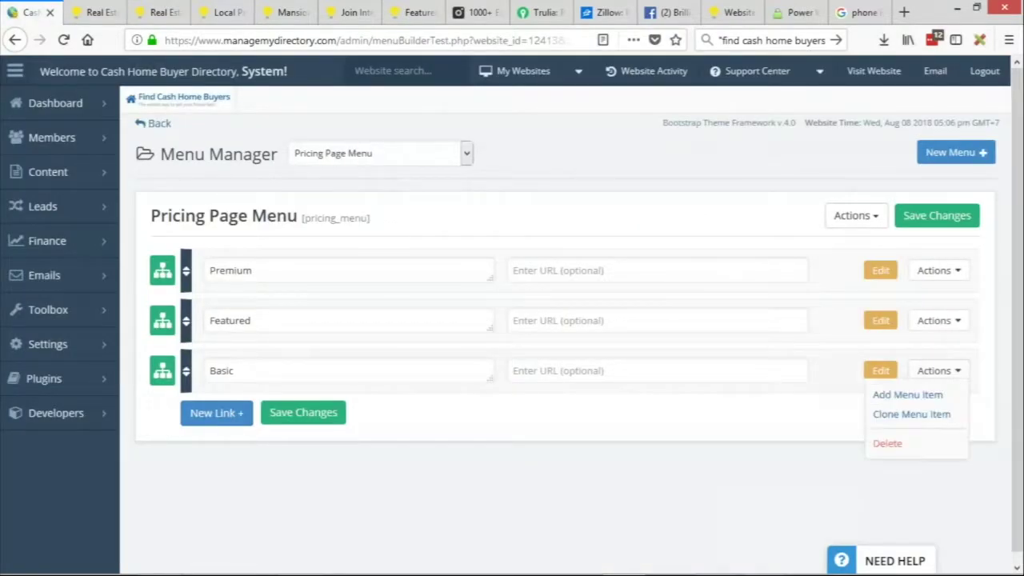
click(918, 447)
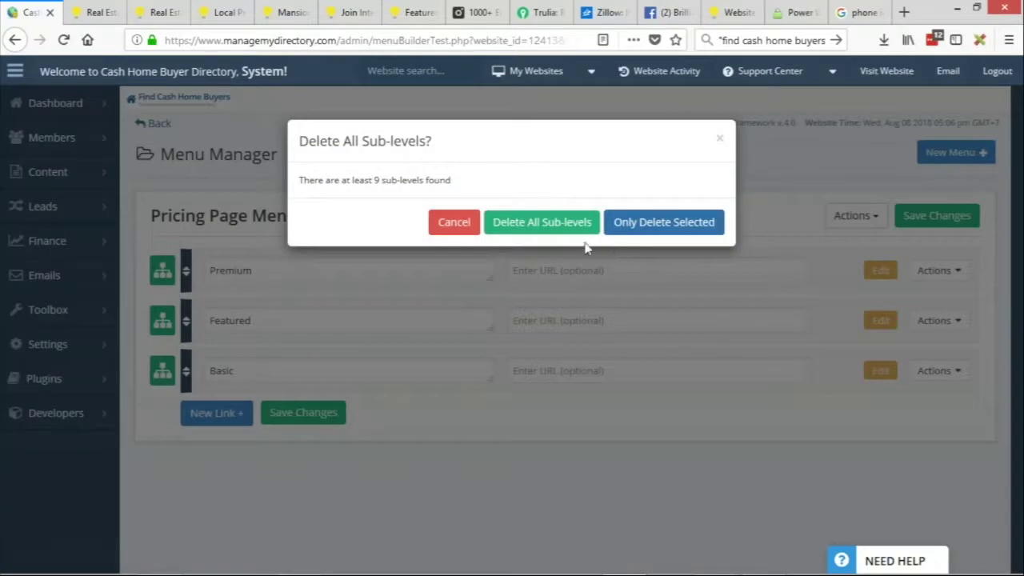
click(521, 229)
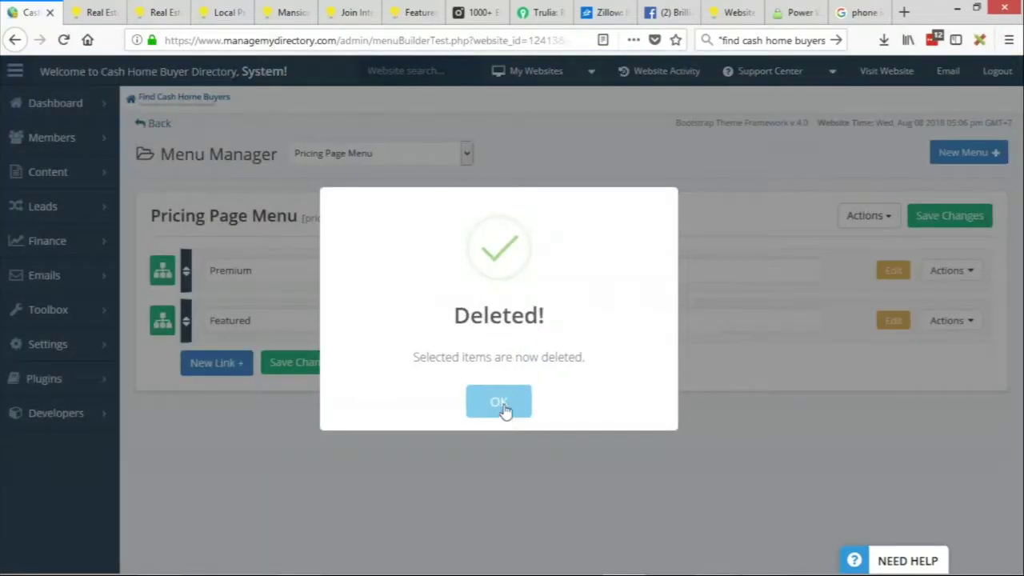
click(499, 403)
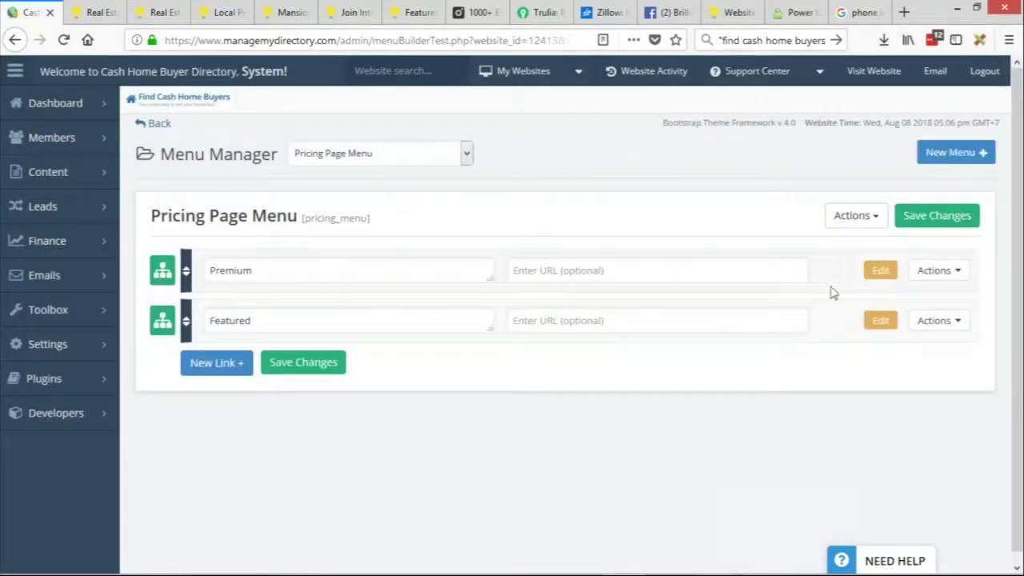
Set the Featured plan's monthly price to $24.99 / month, matching the original join page.
click(165, 328)
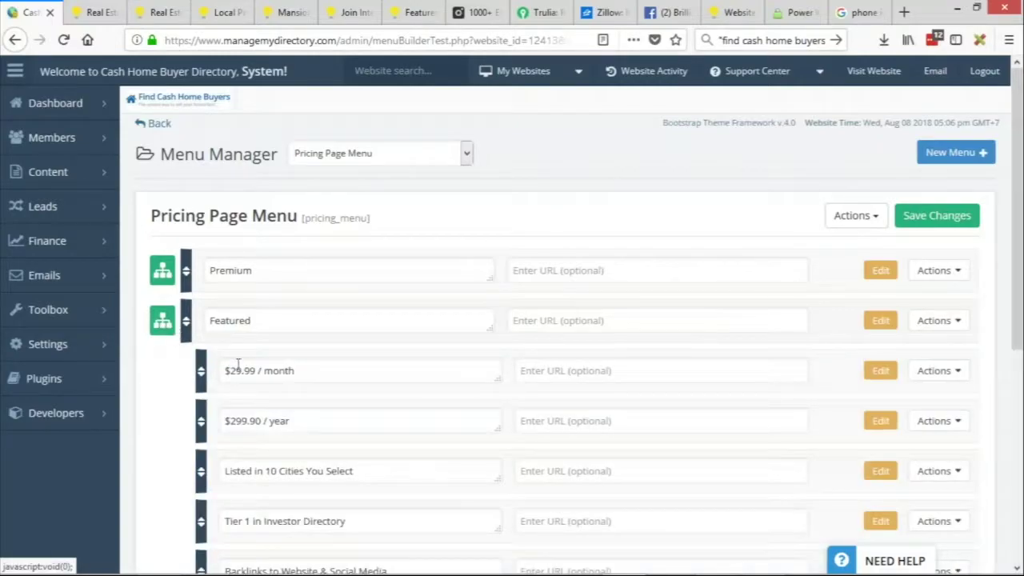
click(236, 370)
click(94, 13)
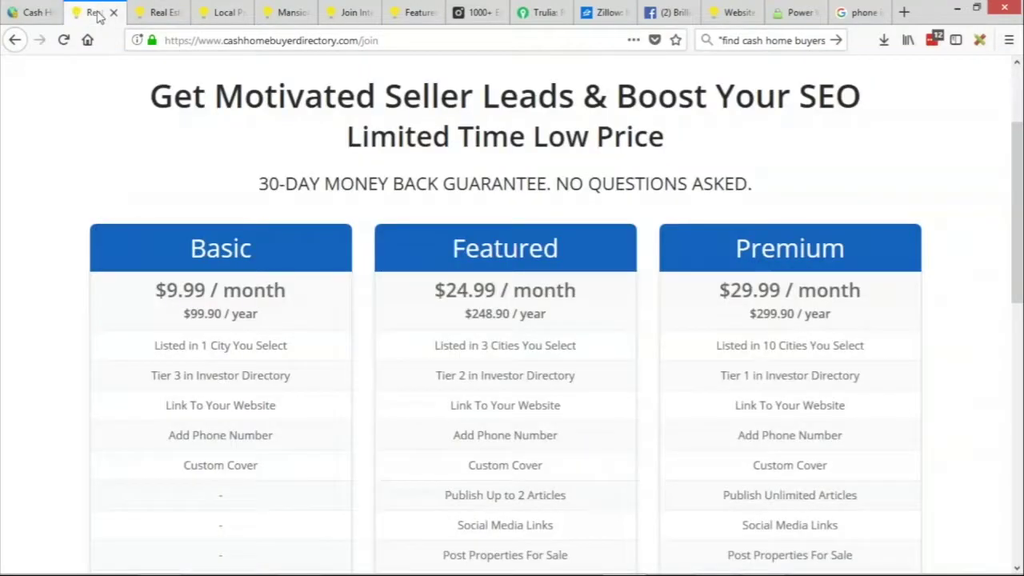
click(32, 12)
key(BackSpace)
text(4)
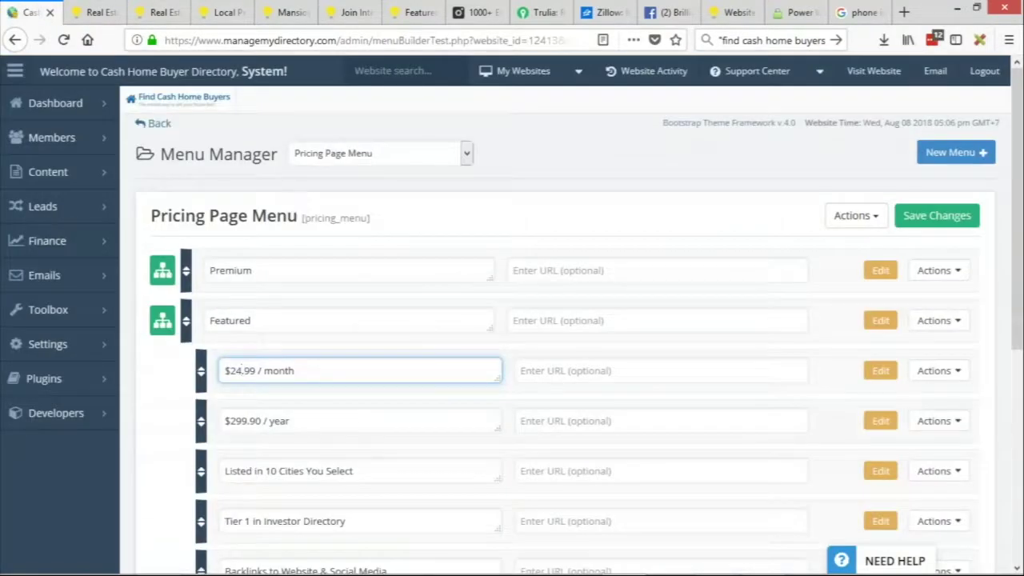
Replace the Premium plan's yearly price line with "Best Value & Results".
drag(235, 419, 250, 420)
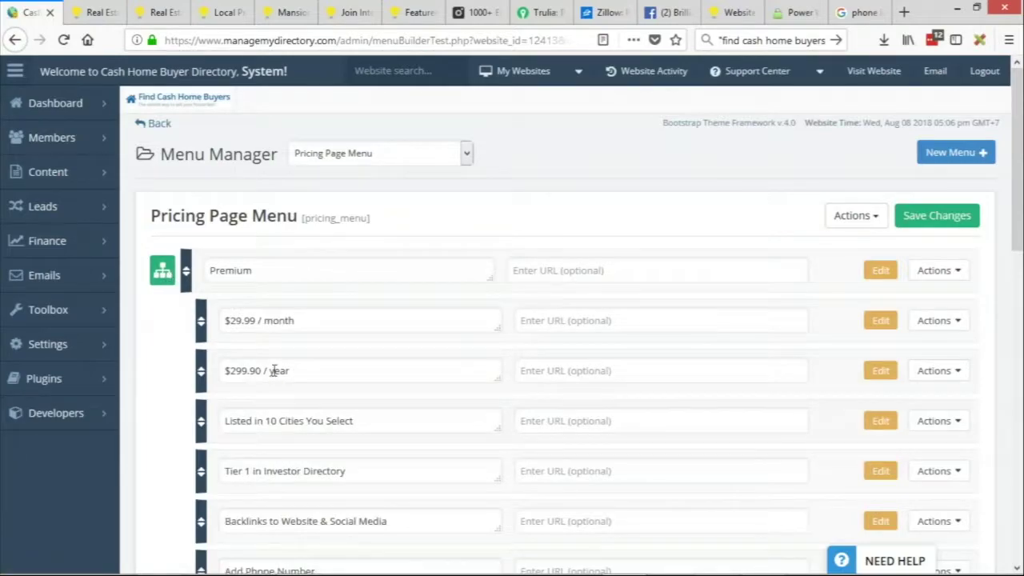
triple_click(275, 370)
text(Best Value)
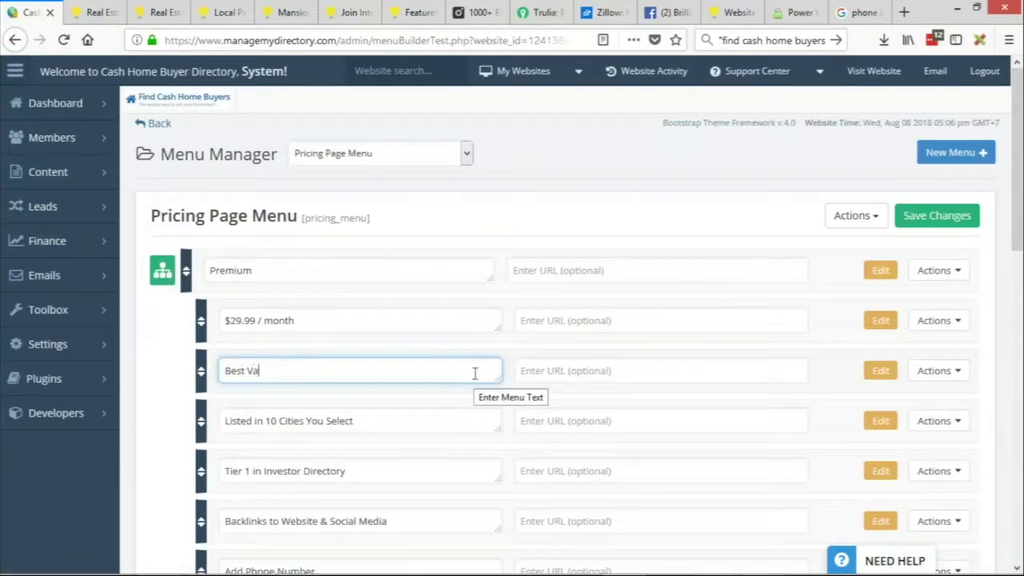
text( & Results)
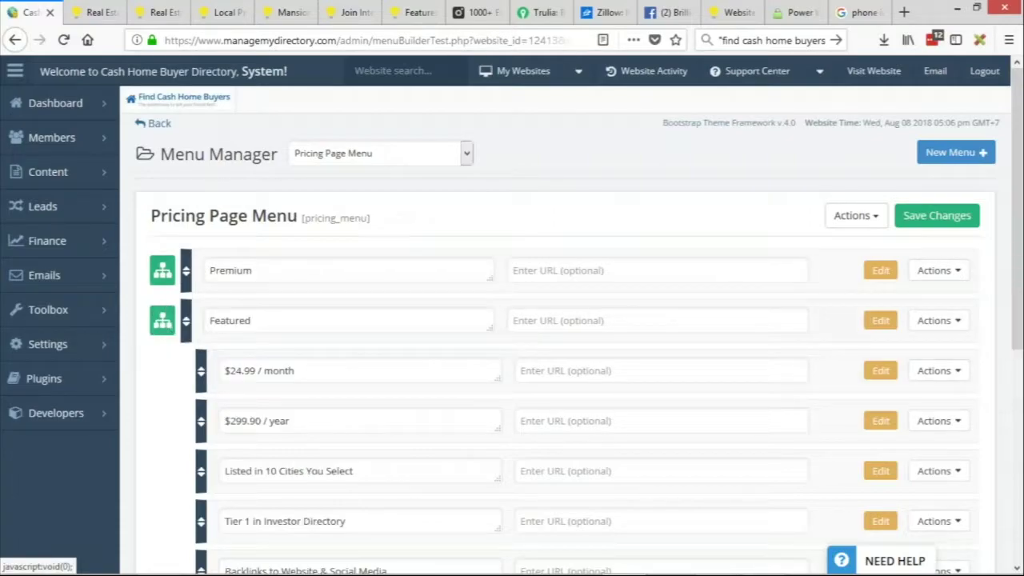
Replace the Featured plan's yearly price line with "Register in 90 Seconds".
click(272, 423)
key(ctrl+a)
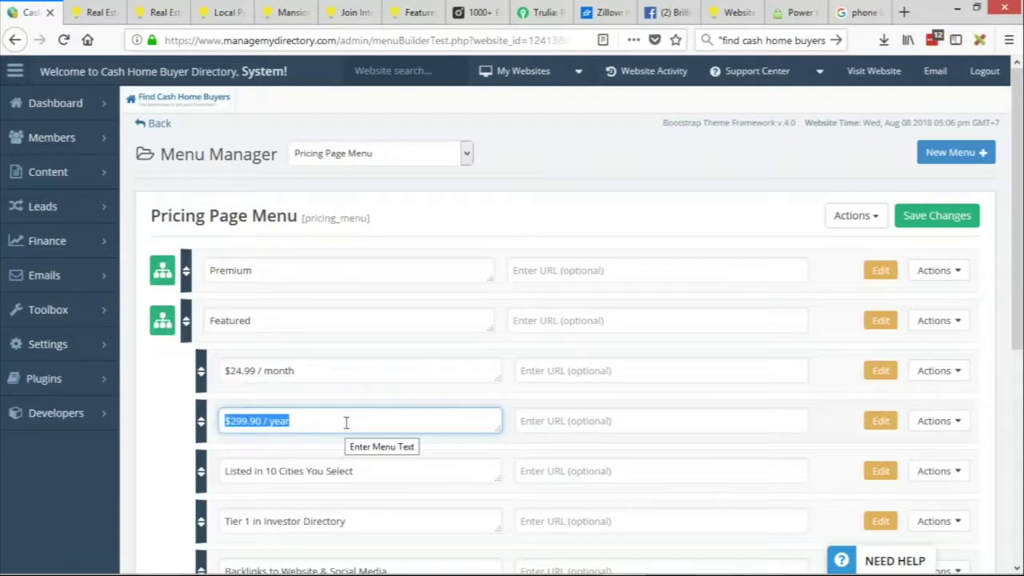
text(Get Lis)
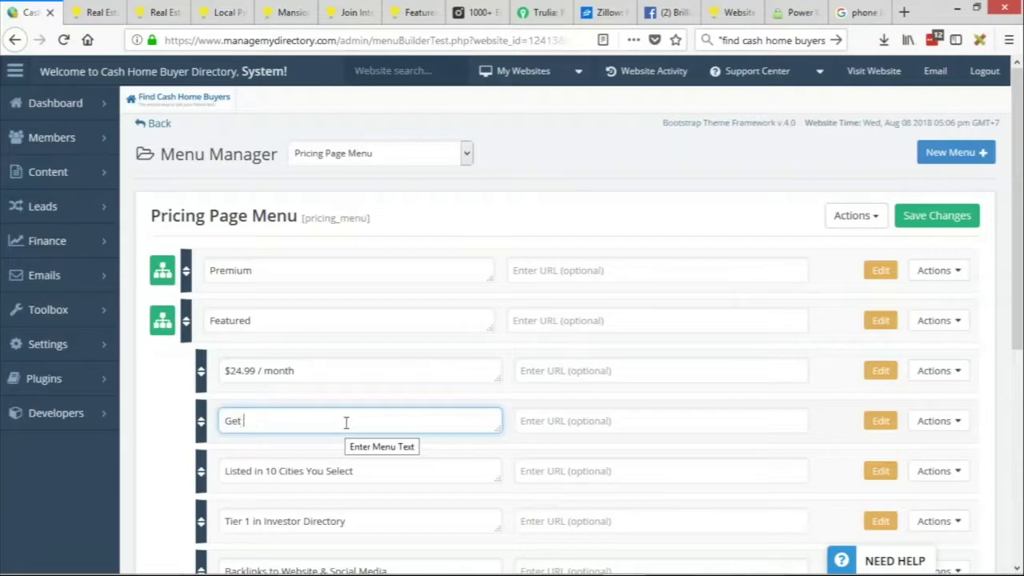
key(BackSpace)
key(BackSpace)
key(BackSpace)
key(BackSpace)
key(BackSpace)
key(BackSpace)
key(BackSpace)
text(Register in 90 Seconds)
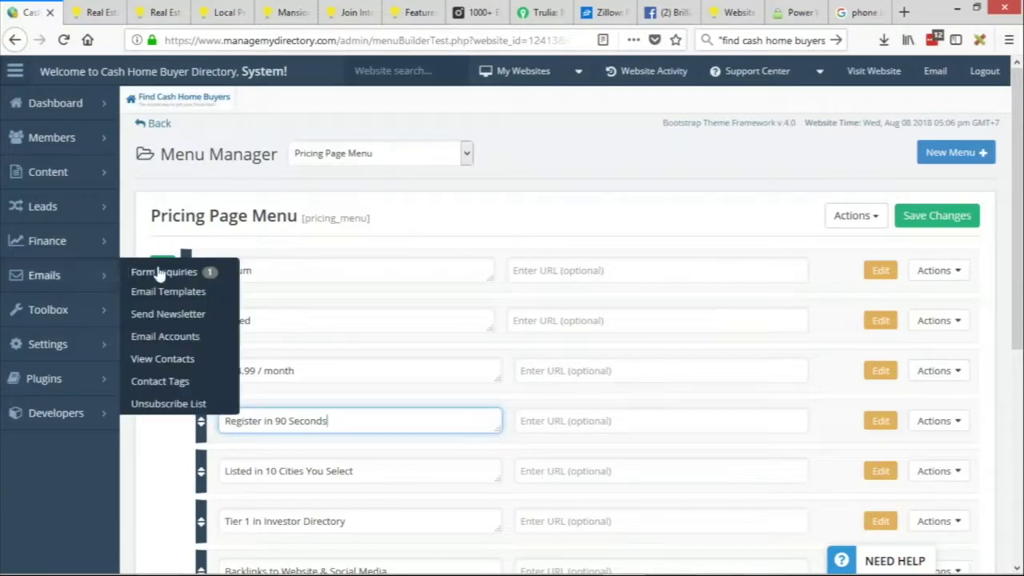
Save the Pricing Page Menu and reload the duplicated join page to check the new prices and sub-price lines.
click(162, 272)
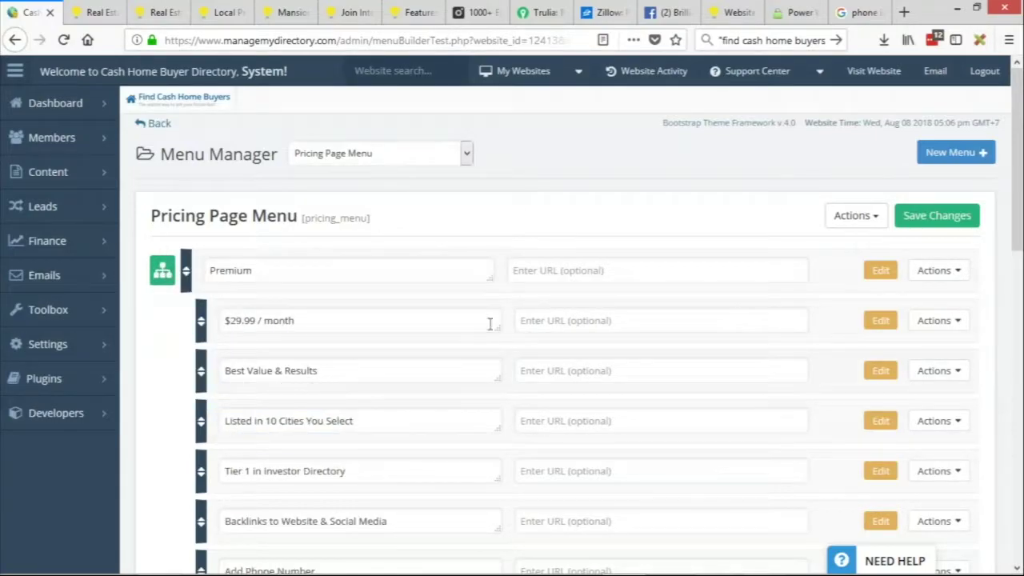
click(959, 223)
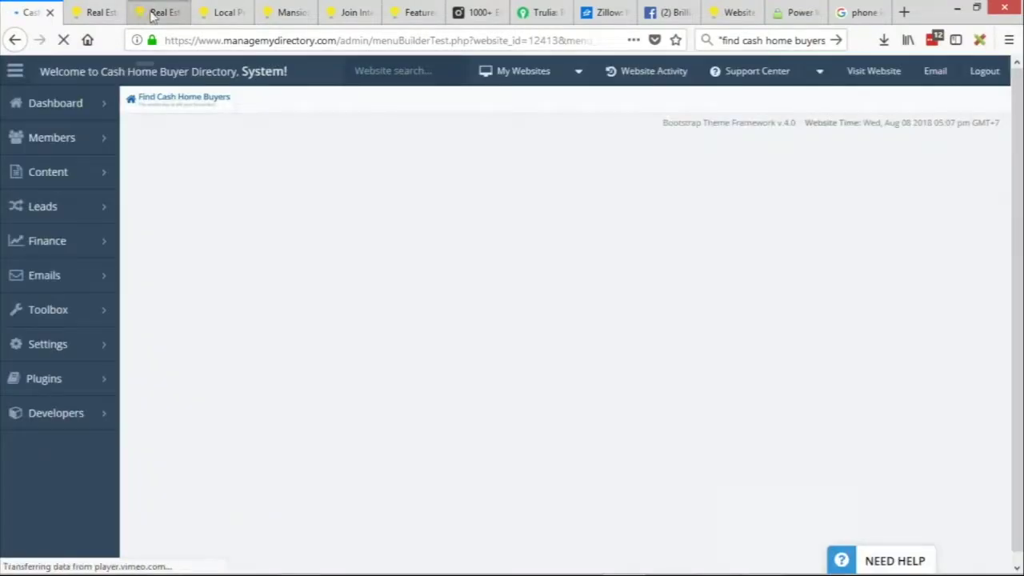
click(158, 12)
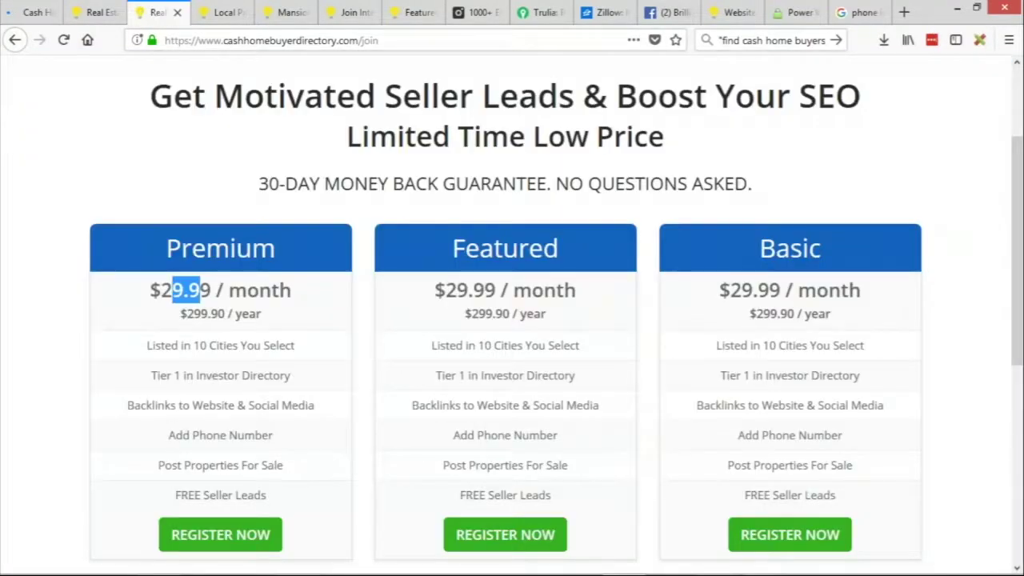
key(F5)
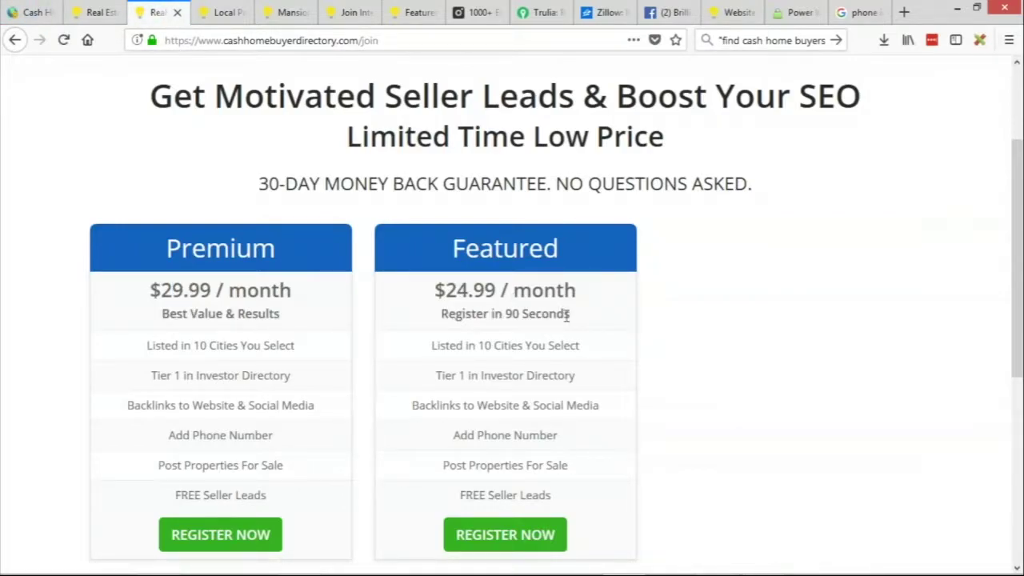
double_click(212, 313)
click(255, 343)
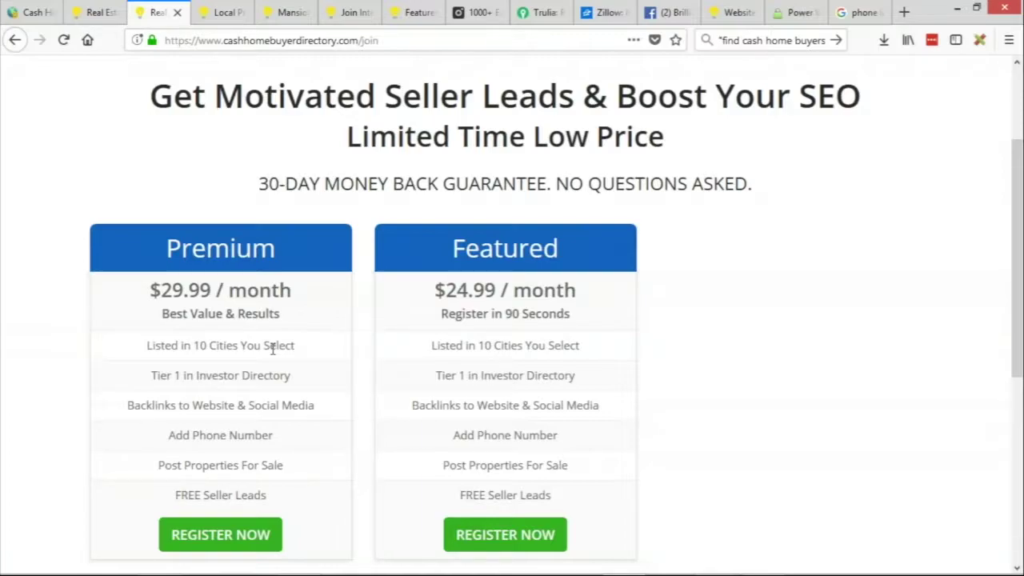
Set the Premium item's outer CSS class to "col-md-4 col-md-offset-2" and save the Pricing Page Menu.
click(28, 16)
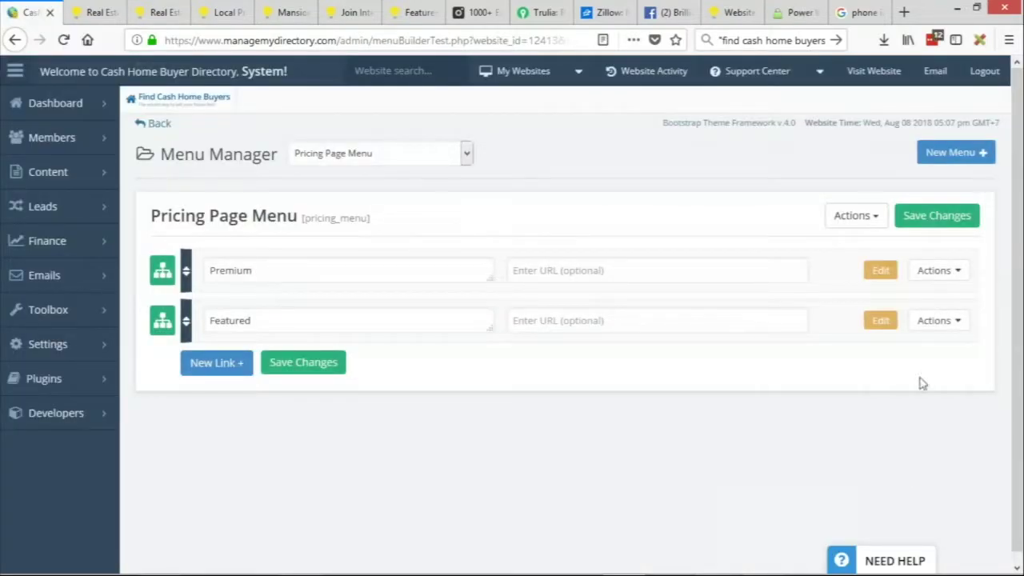
click(963, 273)
click(880, 270)
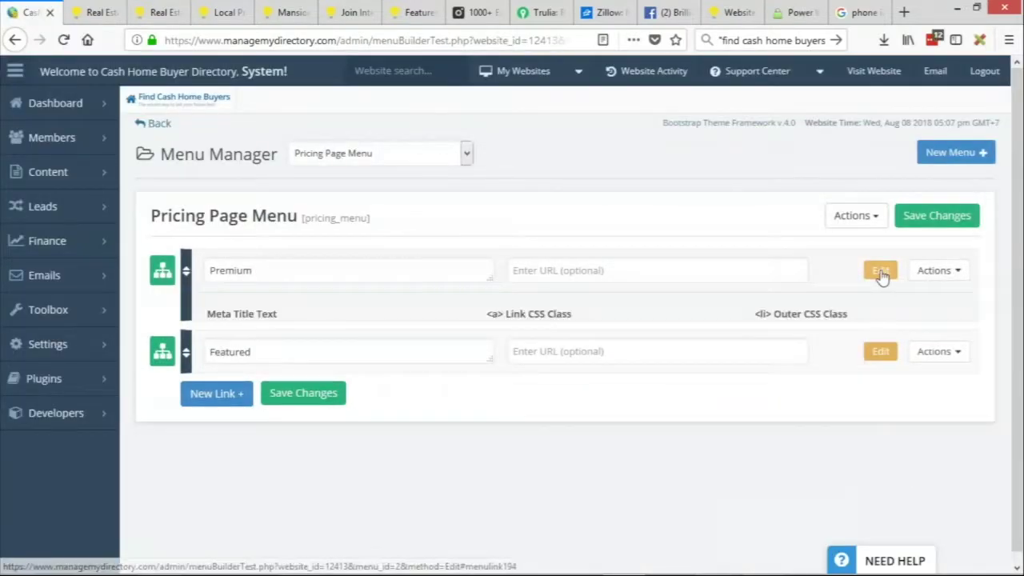
click(808, 336)
text(col-md-4 col)
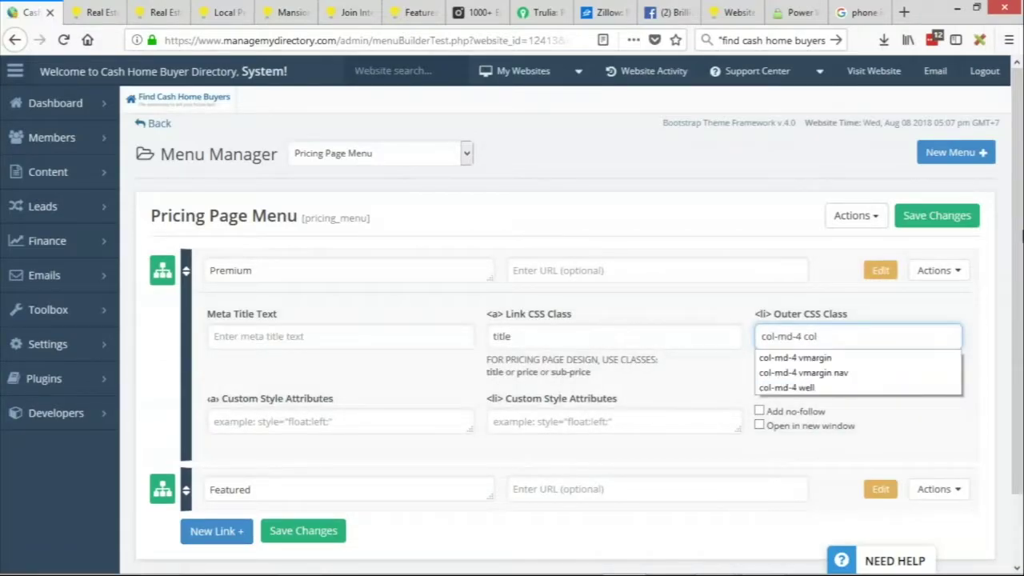
text(offset)
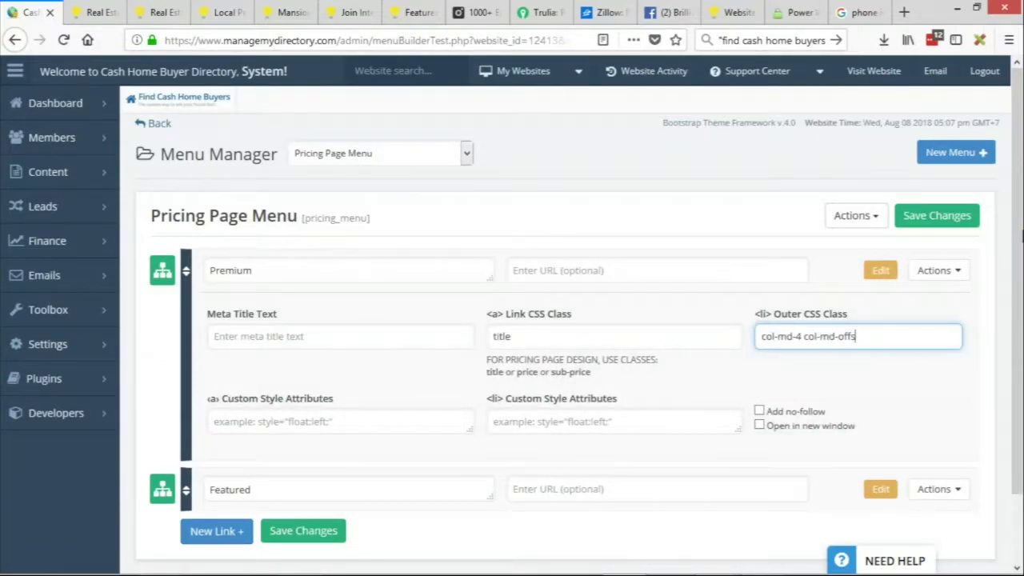
text(-2)
click(938, 270)
click(915, 313)
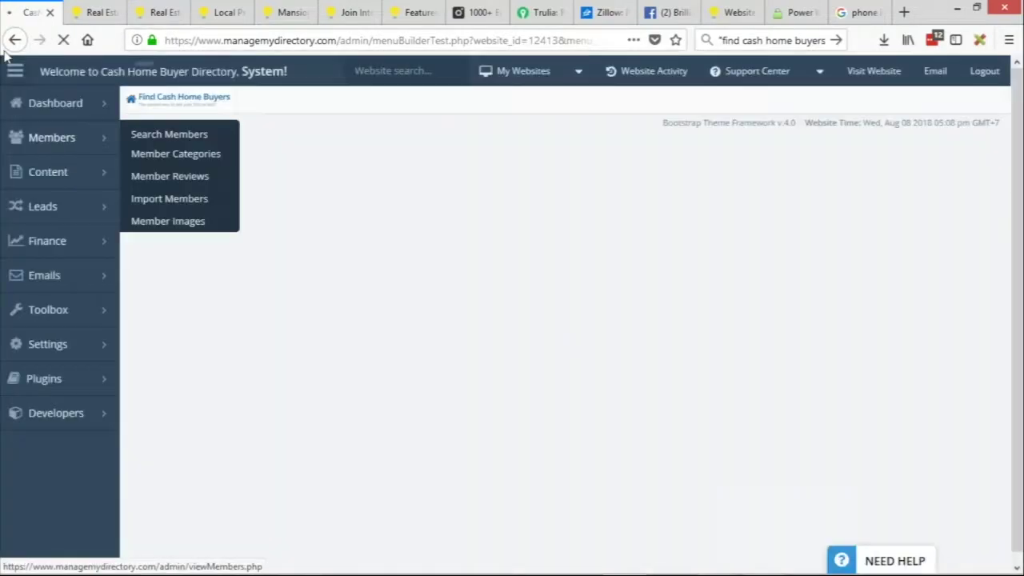
Reload the duplicated join page and check the position and feature lines of the two plan columns.
click(139, 16)
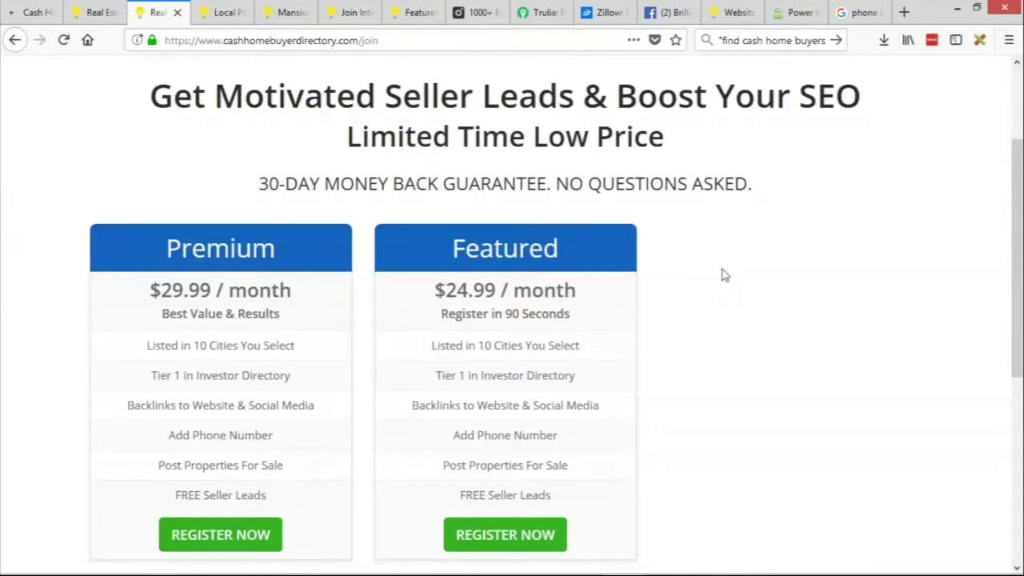
key(F5)
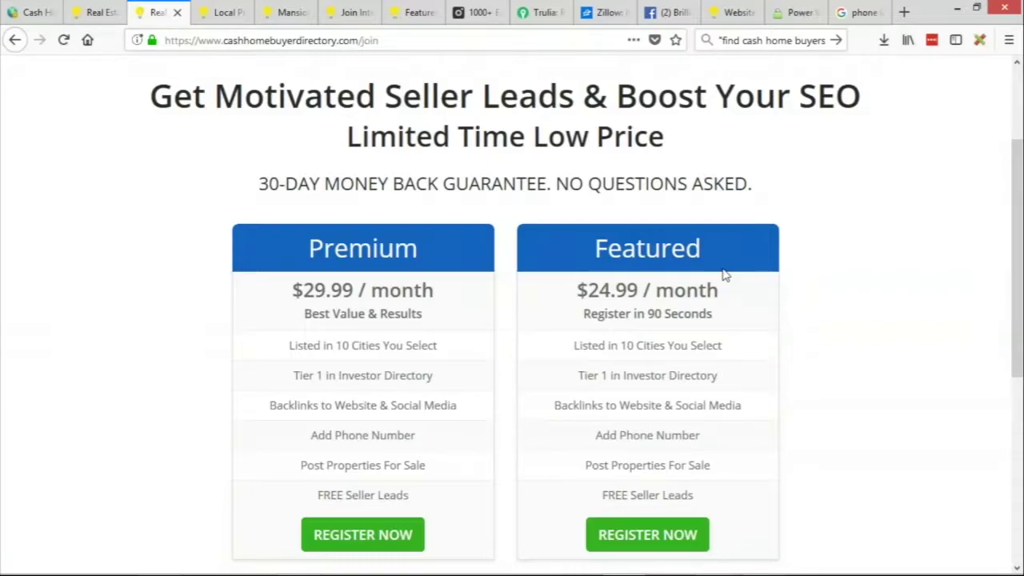
drag(575, 345, 715, 339)
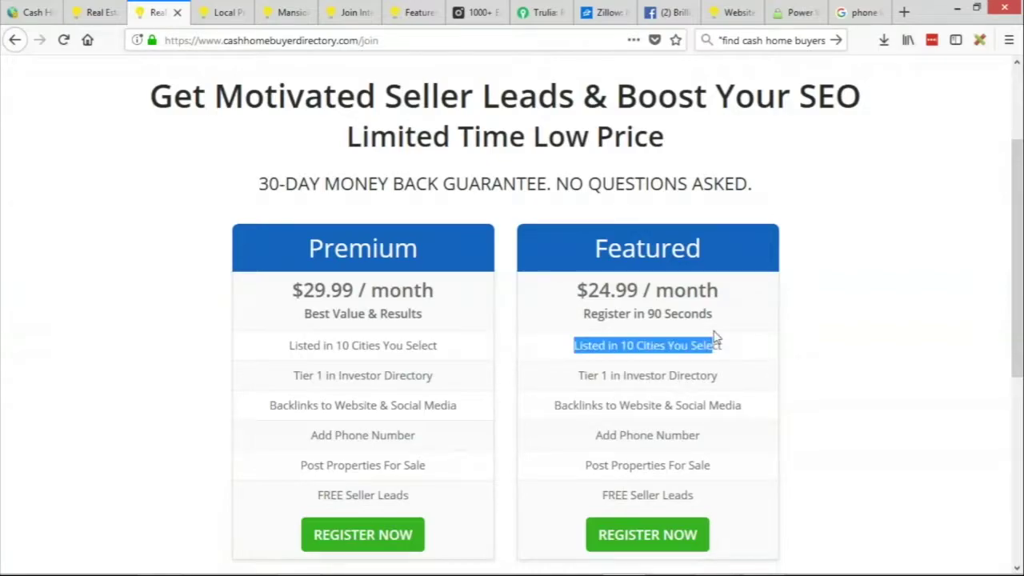
click(637, 435)
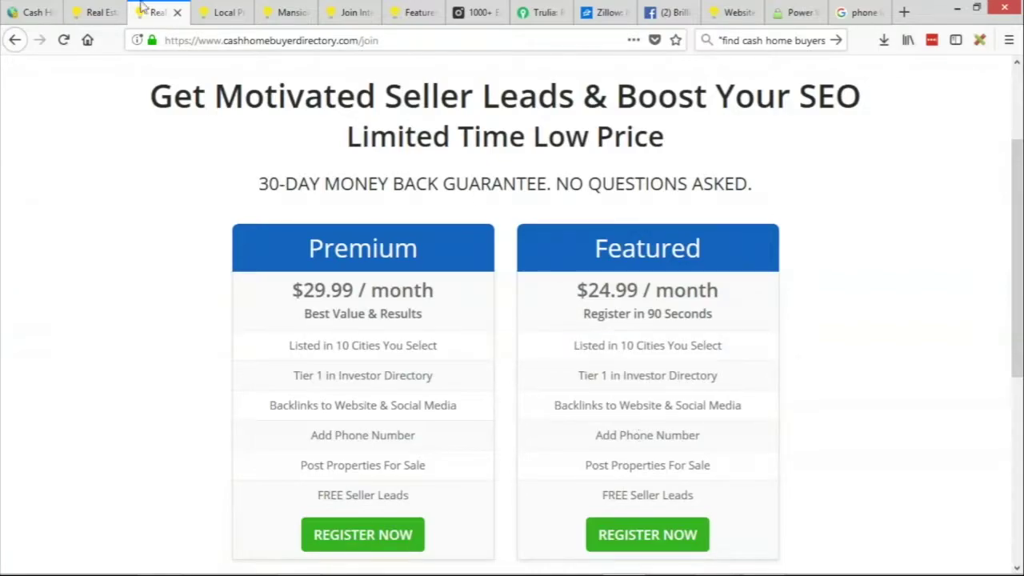
Reword the Premium plan's "Listed in 10 Cities You Select" line in the Menu Manager as "Receive Leads from up to 10 Cities".
click(36, 13)
scroll(366, 283, down, 2)
scroll(320, 279, up, 2)
click(164, 270)
drag(371, 420, 218, 390)
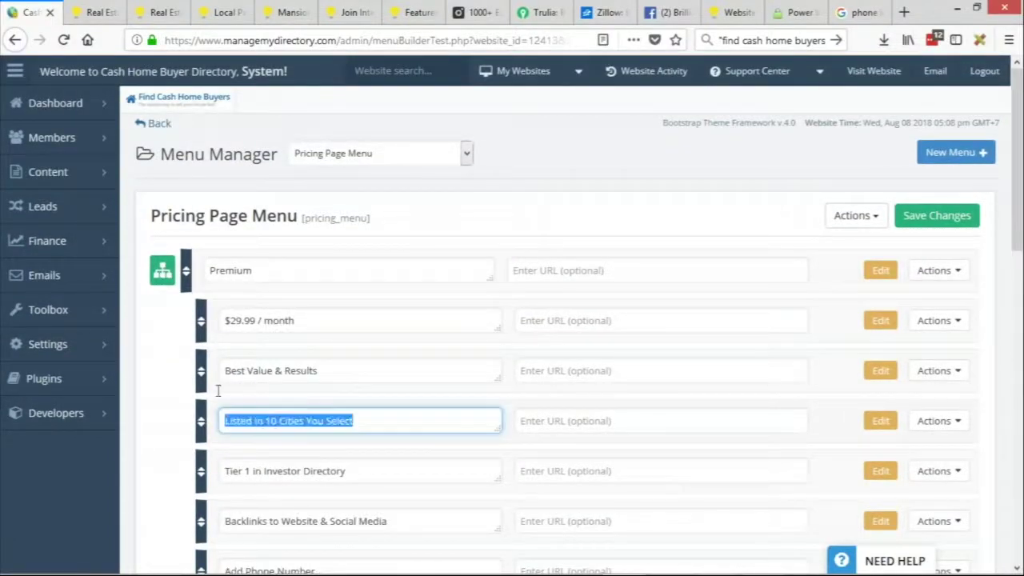
text(Access)
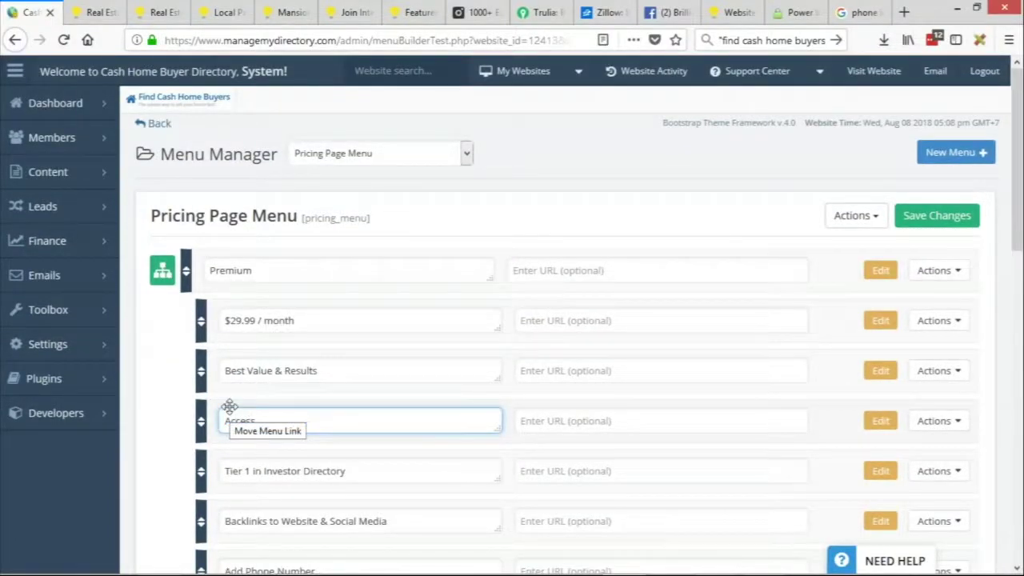
key(ctrl+z)
drag(353, 420, 218, 420)
text(A)
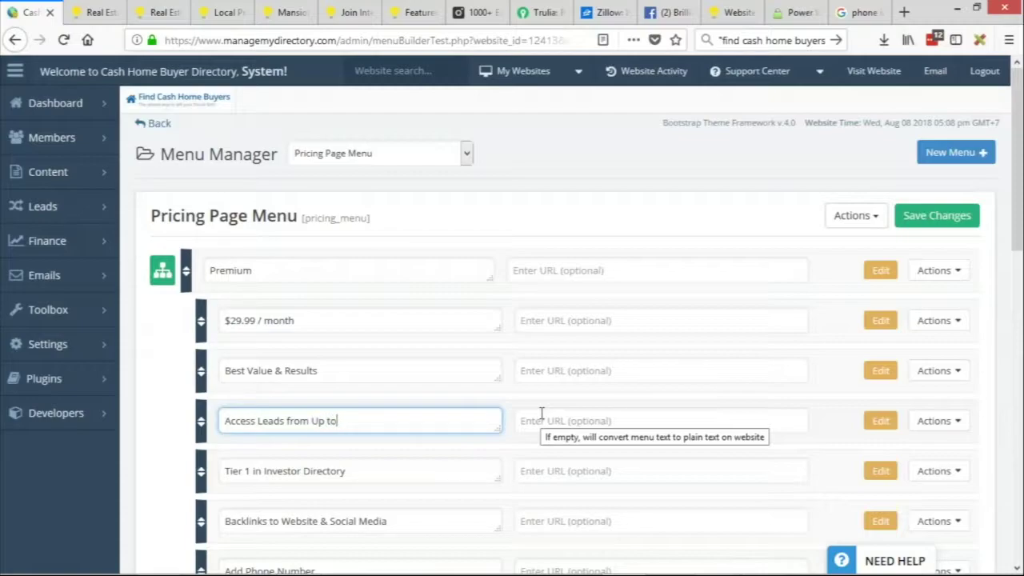
double_click(251, 423)
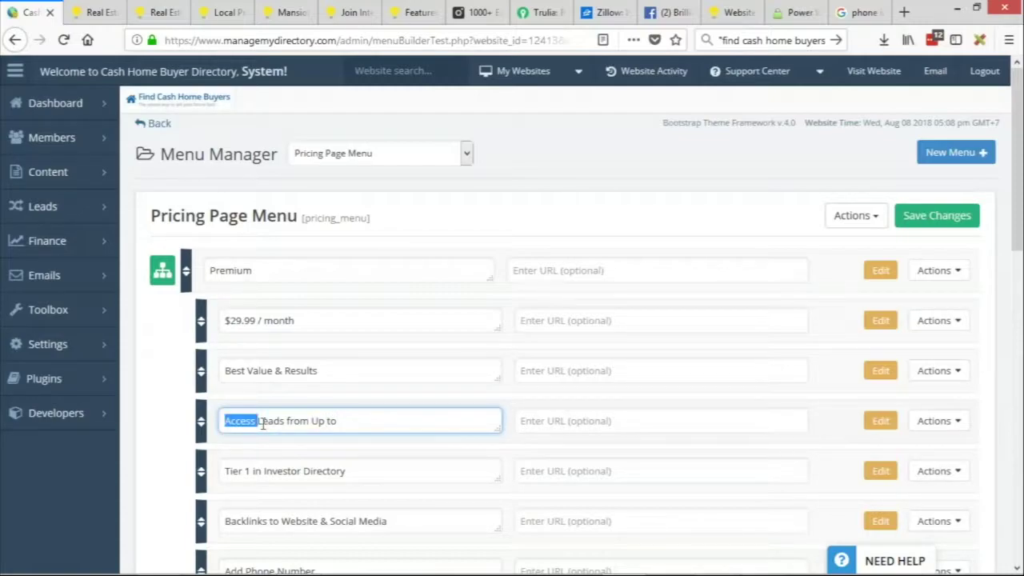
text(Receive)
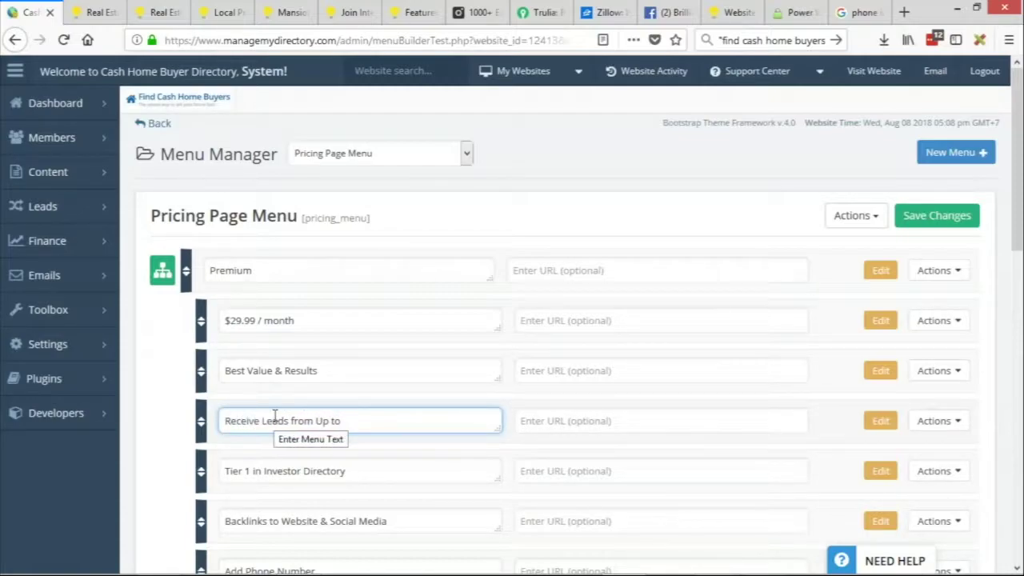
key(BackSpace)
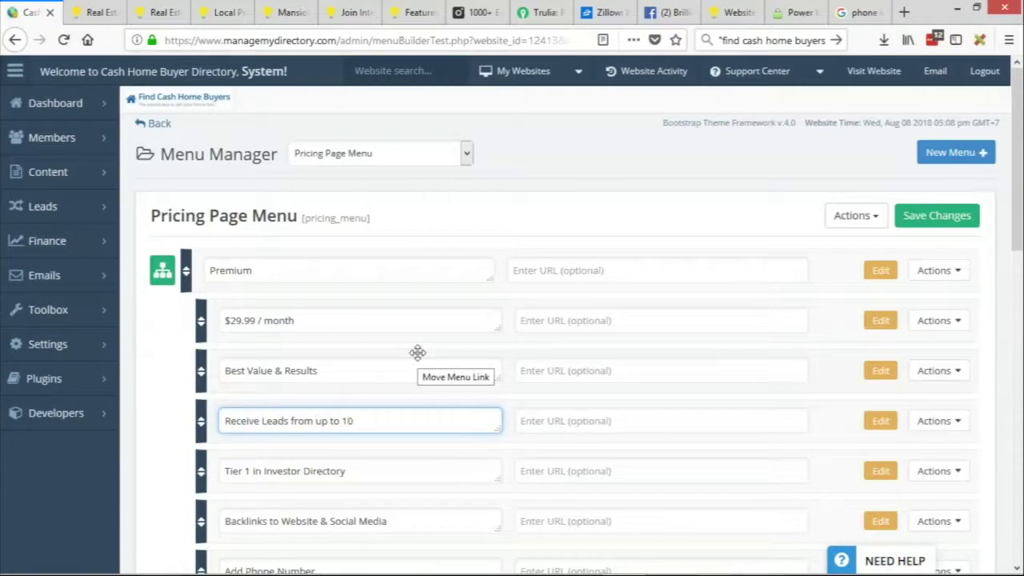
scroll(418, 352, down, 2)
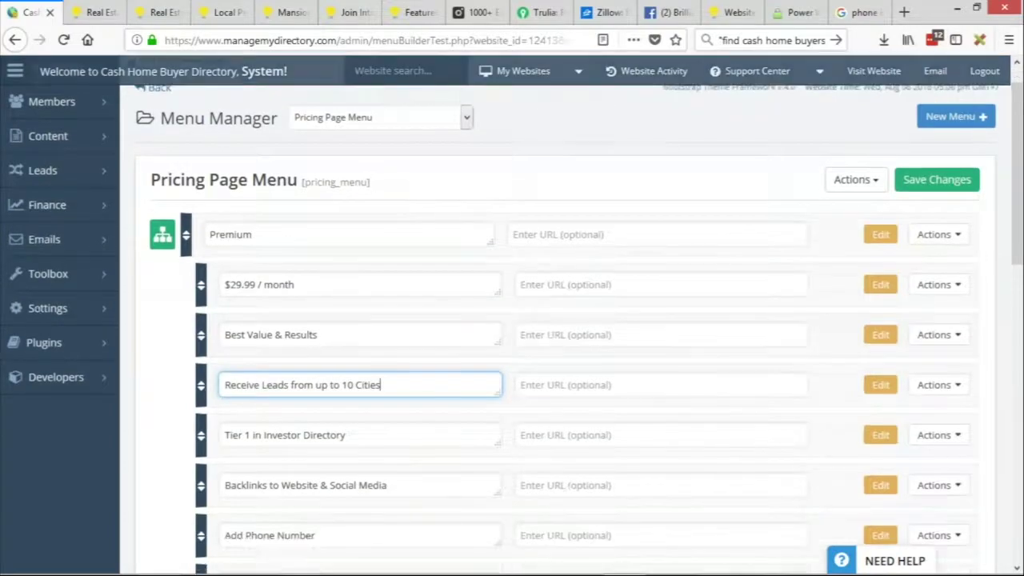
Copy the Premium plan's leads line over the Featured plan's "Listed in 10 Cities You Select" line.
triple_click(299, 353)
key(ctrl+c)
click(164, 206)
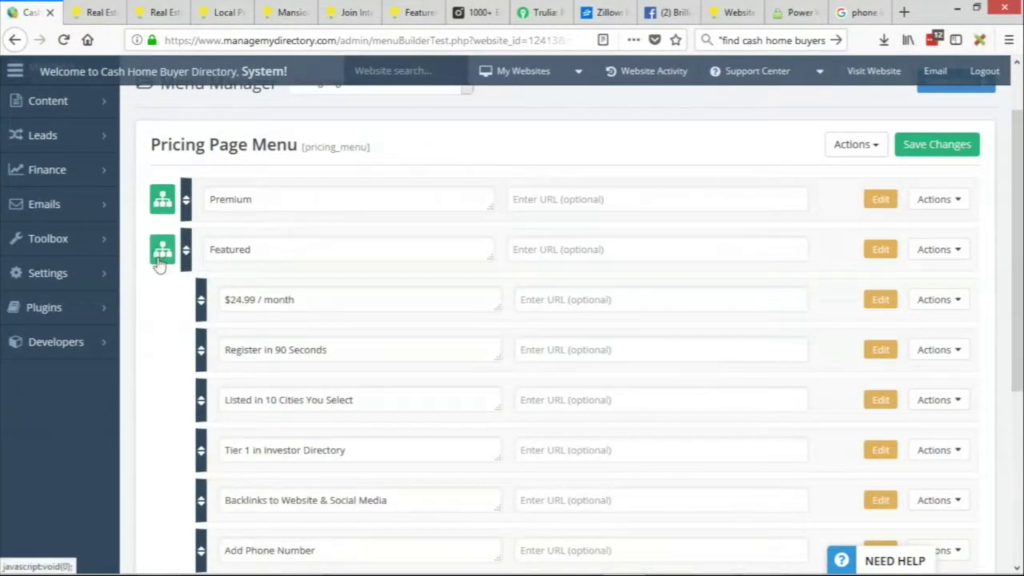
triple_click(273, 406)
key(ctrl+v)
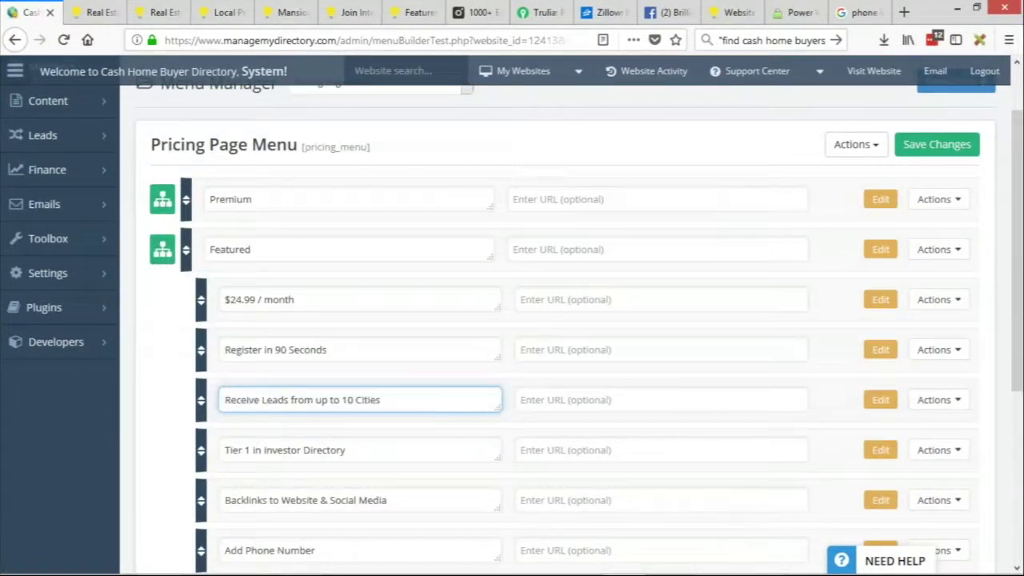
Shorten the Featured plan's leads line to "Receive Leads from 1 City".
drag(314, 400, 338, 400)
key(BackSpace)
key(BackSpace)
click(327, 399)
key(BackSpace)
key(BackSpace)
key(BackSpace)
key(BackSpace)
text(y)
Change the Featured plan's tier line to "Tier 2 in Cash Buyer Directory".
click(251, 450)
text(2)
double_click(280, 450)
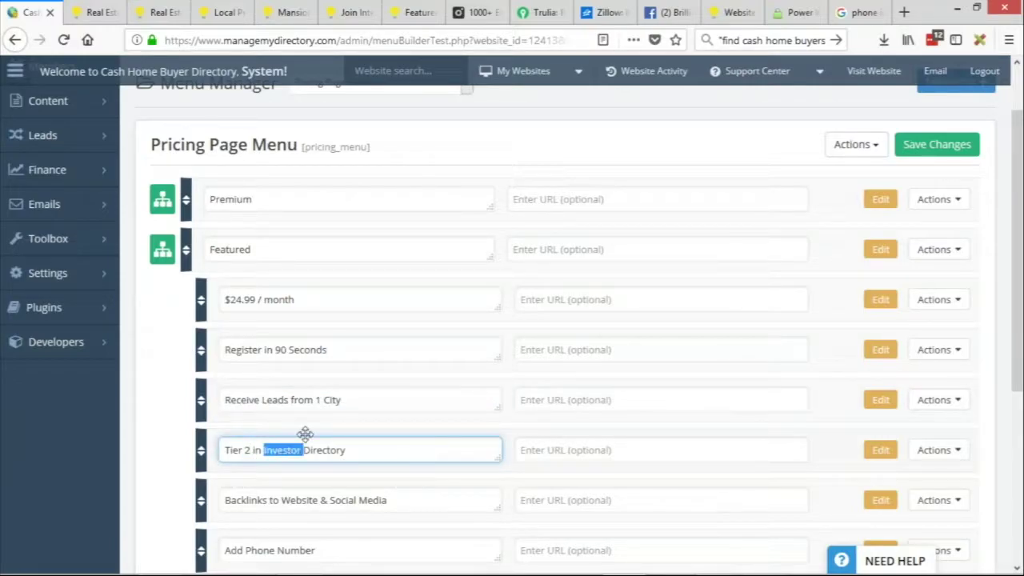
text(Cash Buyer)
Reword the Premium plan's tier line as "Tier 1 in The Cash Buyer Directory", reusing the wording copied from the Featured plan.
drag(264, 449, 398, 451)
key(ctrl+c)
click(164, 204)
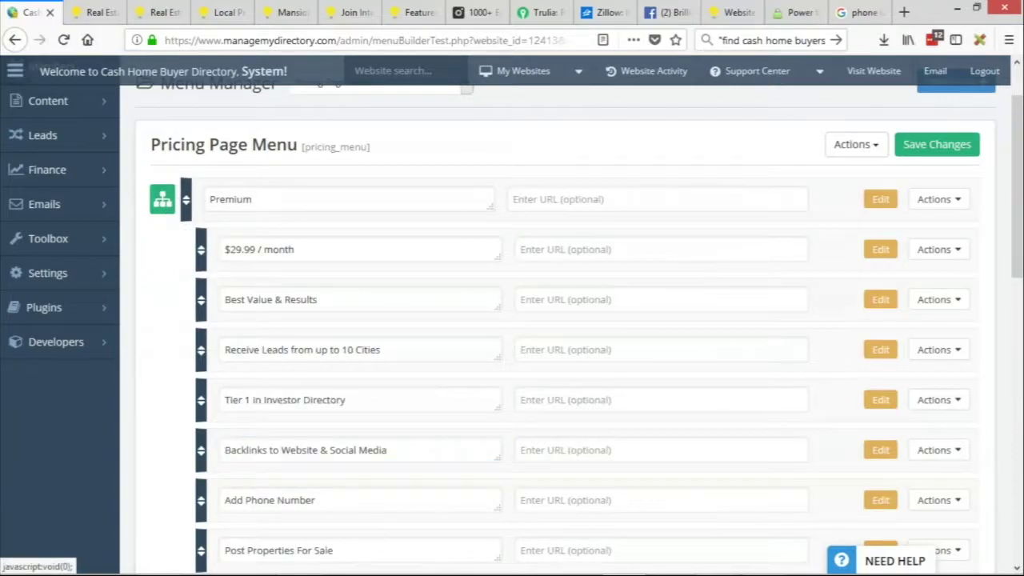
double_click(322, 400)
key(ctrl+a)
key(ctrl+v)
key(ctrl+z)
click(263, 400)
key(shift+End)
key(ctrl+v)
text(The)
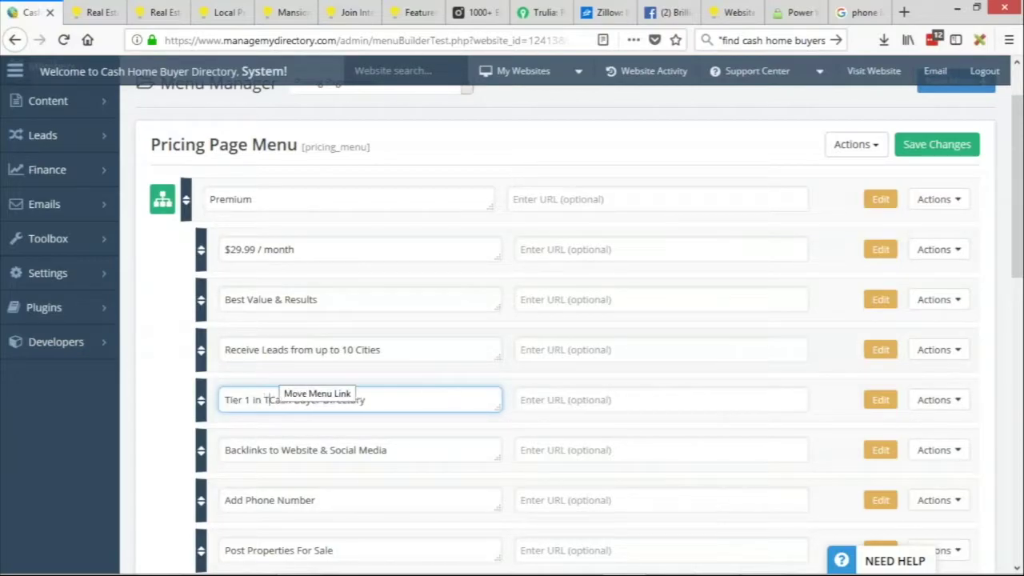
Insert "The" into the Featured plan's tier line so it reads "Tier 2 in The Cash Buyer Directory".
scroll(172, 366, down, 4)
scroll(172, 366, down, 1)
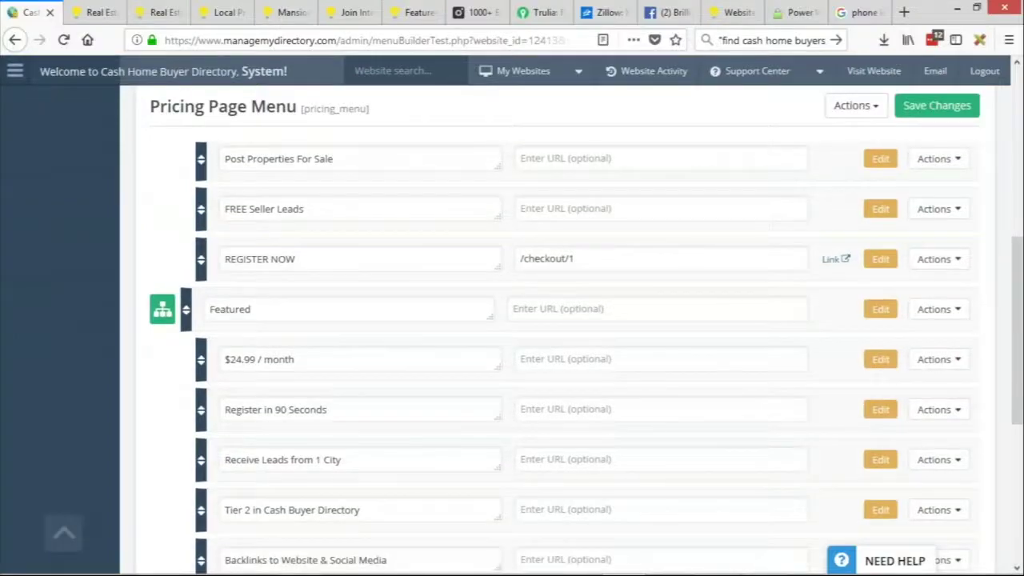
click(264, 510)
text(The)
Replace the Featured plan's backlinks, phone number and properties-for-sale lines with a "-" each.
scroll(379, 423, down, 2)
click(302, 408)
triple_click(302, 409)
text(-)
scroll(336, 424, down, 1)
click(286, 397)
triple_click(285, 397)
text(-)
triple_click(299, 445)
text(-)
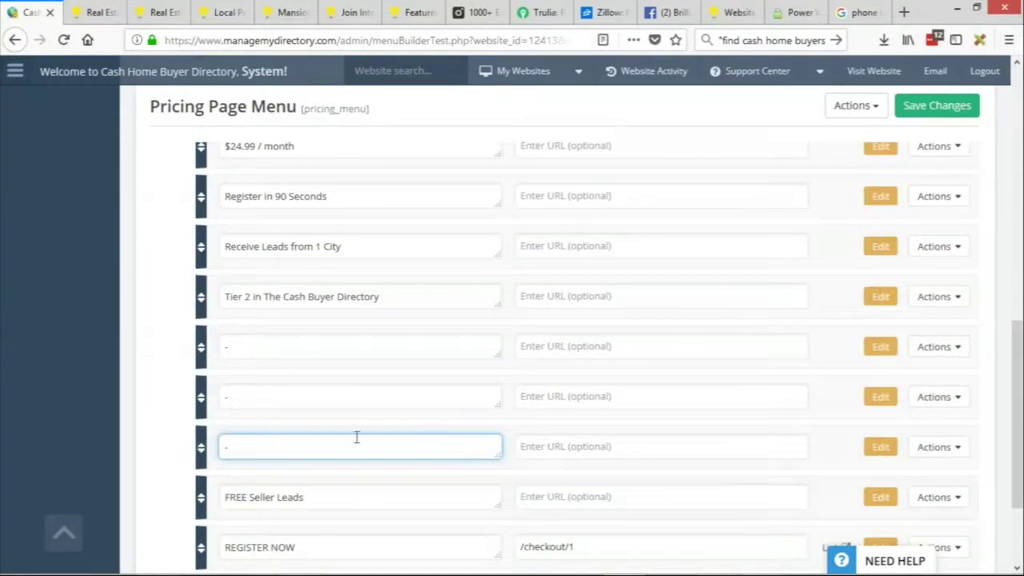
Replace the Featured plan's "FREE Seller Leads" line with "Price to Purchase Leads: $50", checking the existing join page's per-lead prices.
triple_click(296, 496)
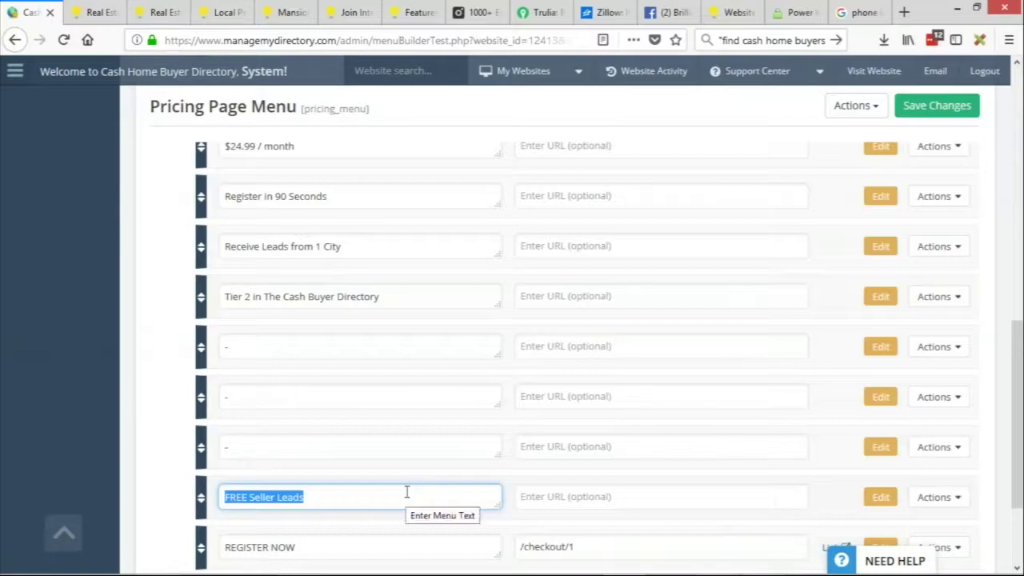
text(Price to Purchase Leads:)
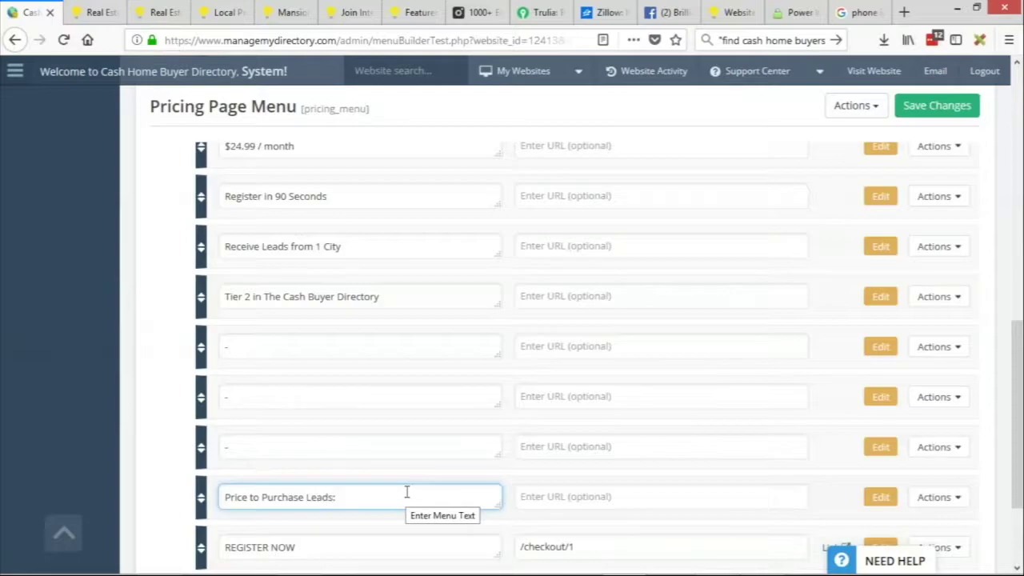
click(80, 16)
scroll(394, 368, down, 3)
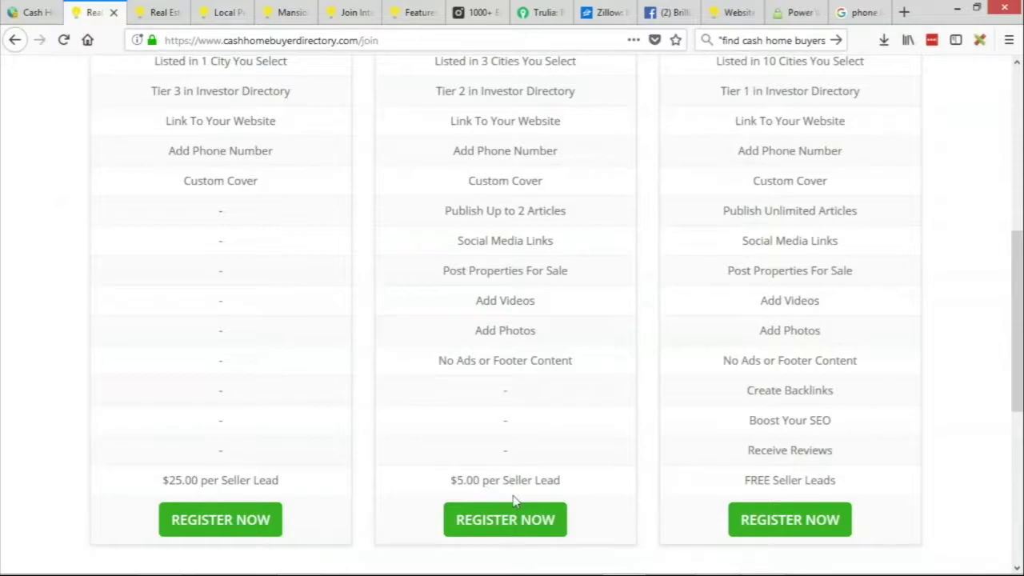
scroll(514, 499, up, 3)
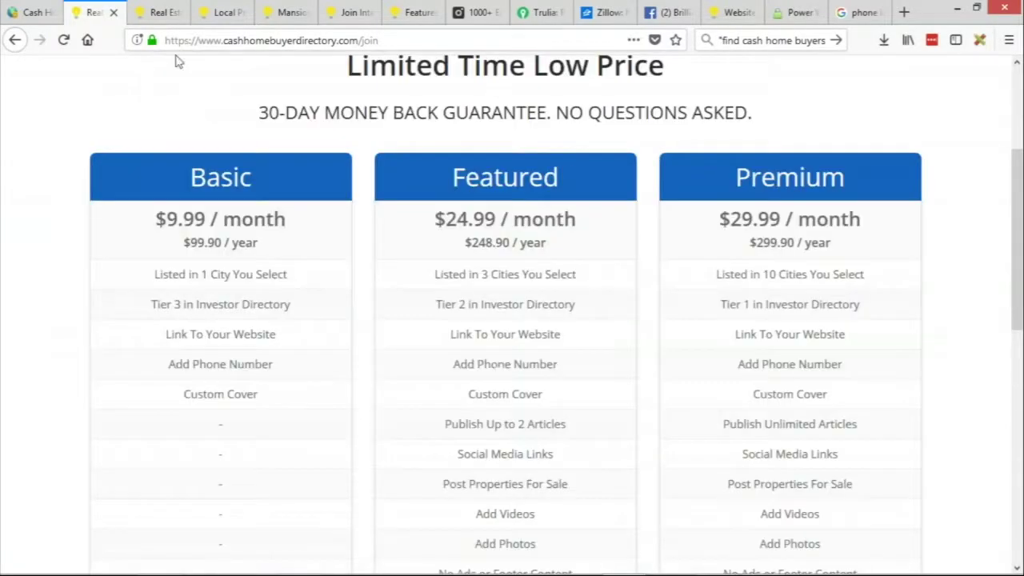
scroll(379, 265, down, 3)
scroll(393, 291, up, 3)
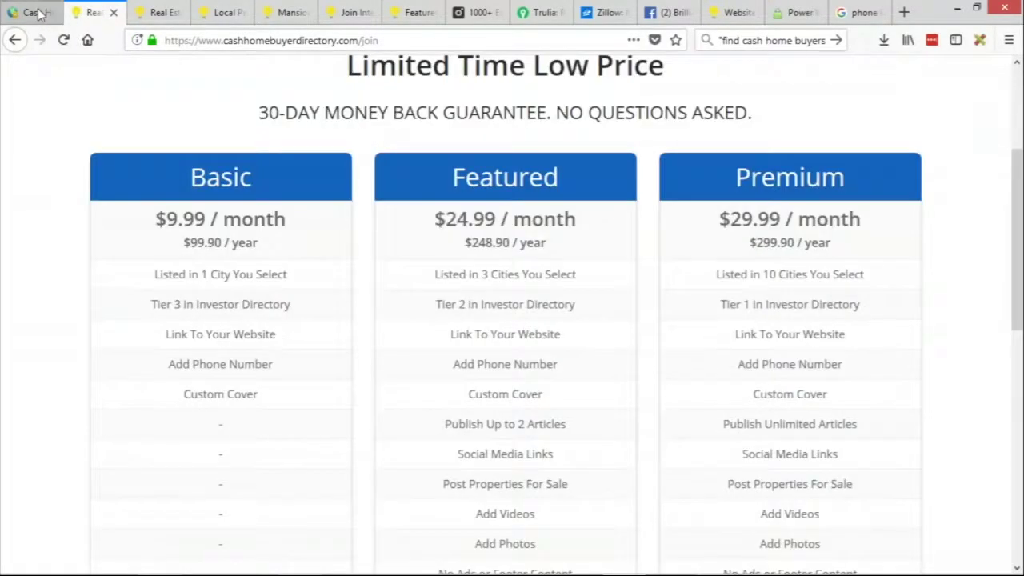
click(32, 13)
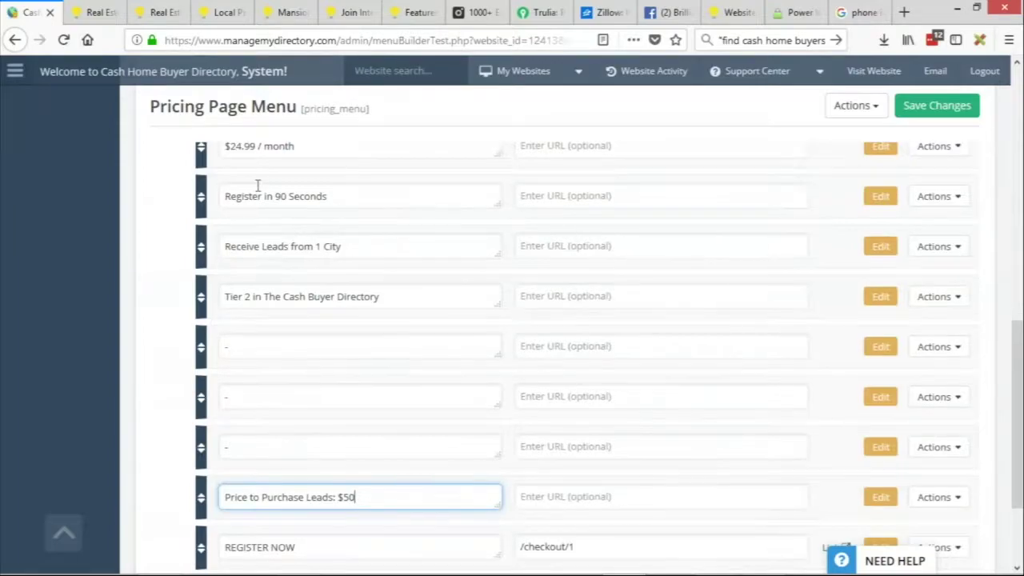
scroll(258, 187, up, 2)
scroll(258, 187, down, 3)
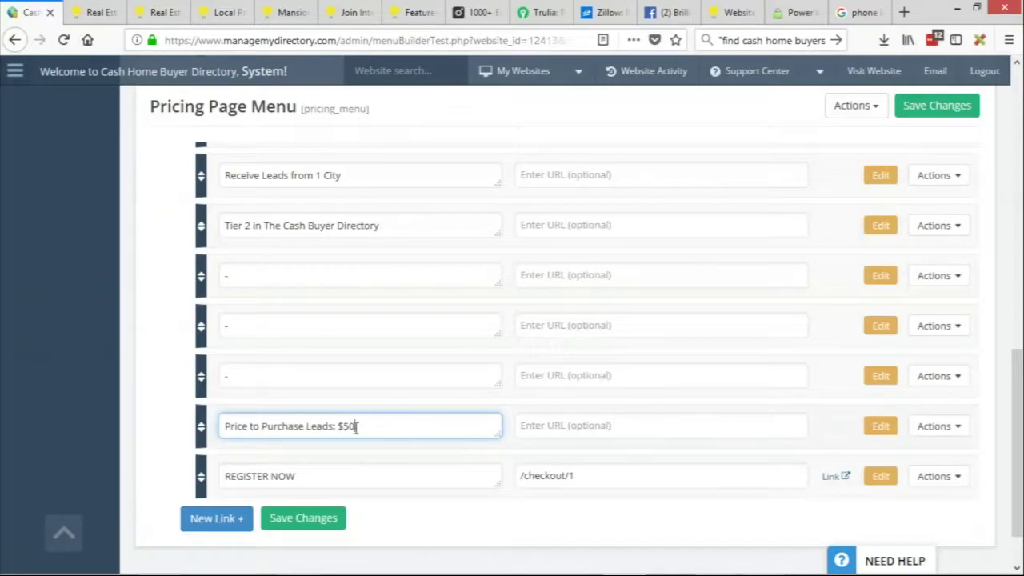
Move the Featured plan's "Price to Purchase Leads: $50" line directly below its tier line.
drag(202, 424, 204, 257)
scroll(178, 307, up, 1)
scroll(181, 316, down, 1)
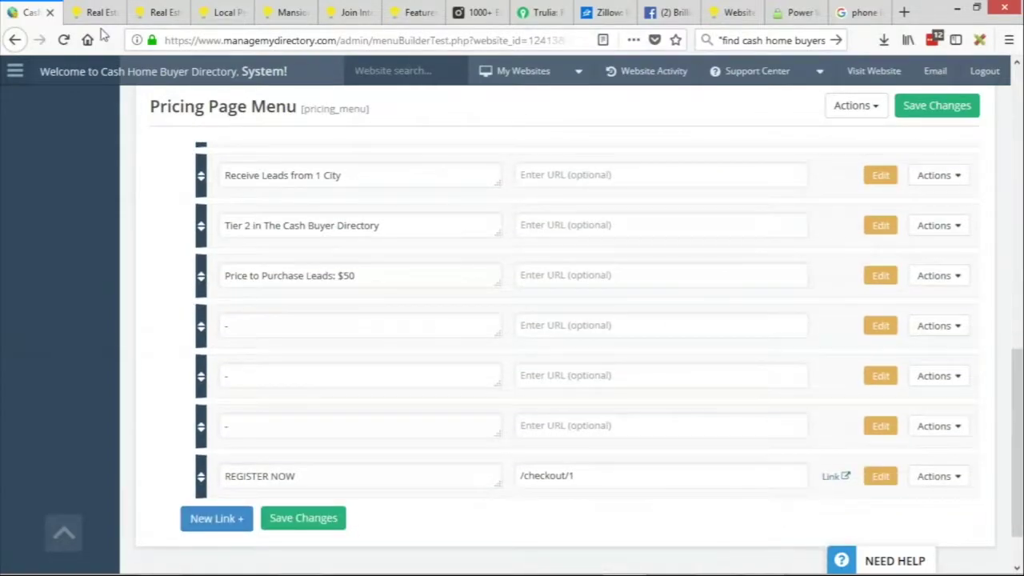
Check the Featured column on the existing join page and set the Featured plan's REGISTER NOW link to /checkout/2.
click(99, 14)
scroll(438, 240, down, 2)
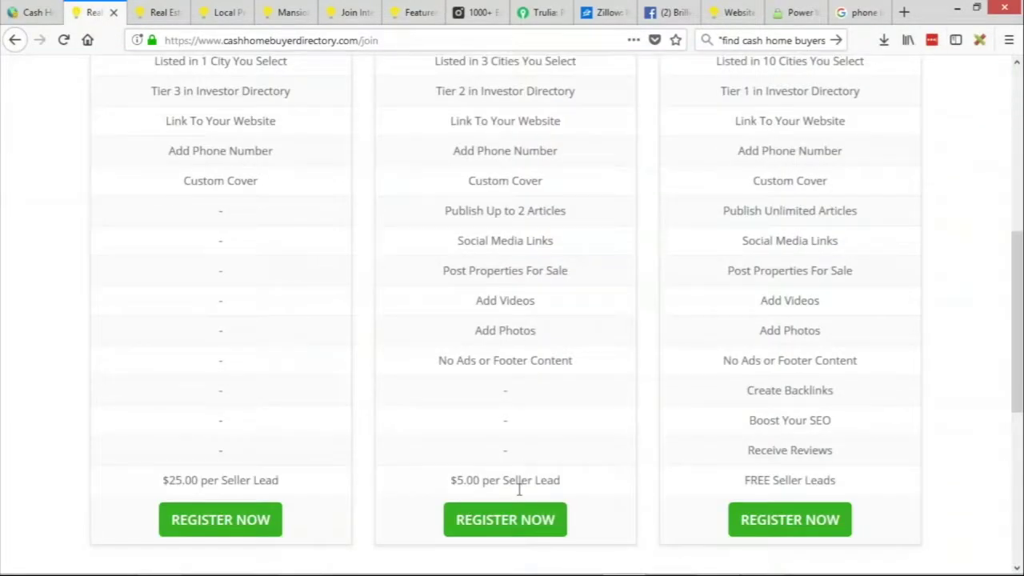
click(28, 13)
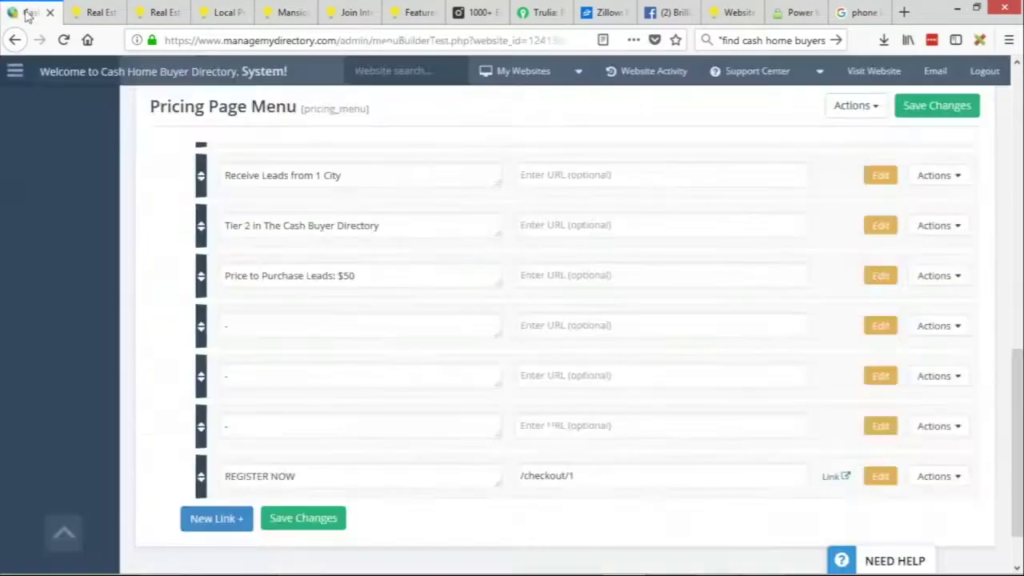
click(571, 476)
key(BackSpace)
text(2)
Move the Premium plan's "FREE Seller Leads" line directly below its tier line.
scroll(185, 349, up, 5)
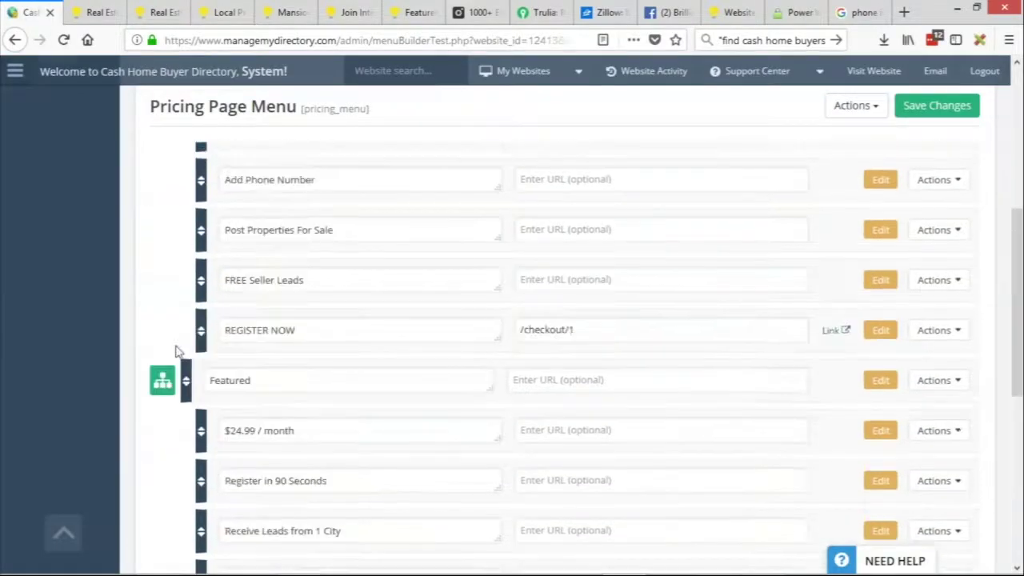
drag(213, 256, 292, 336)
drag(215, 342, 240, 344)
Replace the Premium plan's "FREE Seller Leads" text with the Featured plan's price line, reworded as "Price to Purchase Leads: FREE".
drag(341, 344, 202, 336)
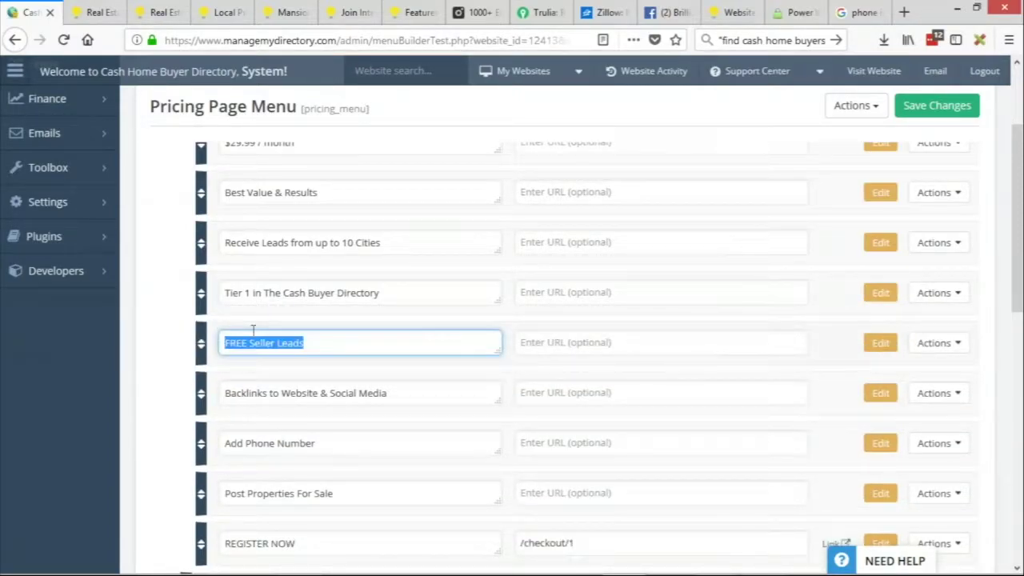
text(P)
key(BackSpace)
scroll(252, 336, down, 5)
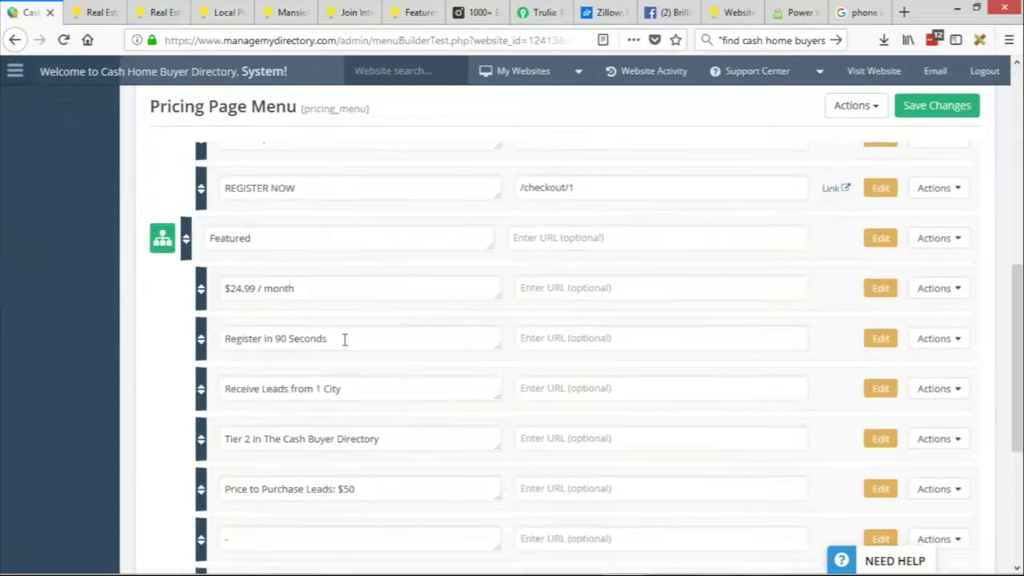
click(288, 424)
triple_click(288, 424)
key(ctrl+c)
scroll(290, 376, up, 3)
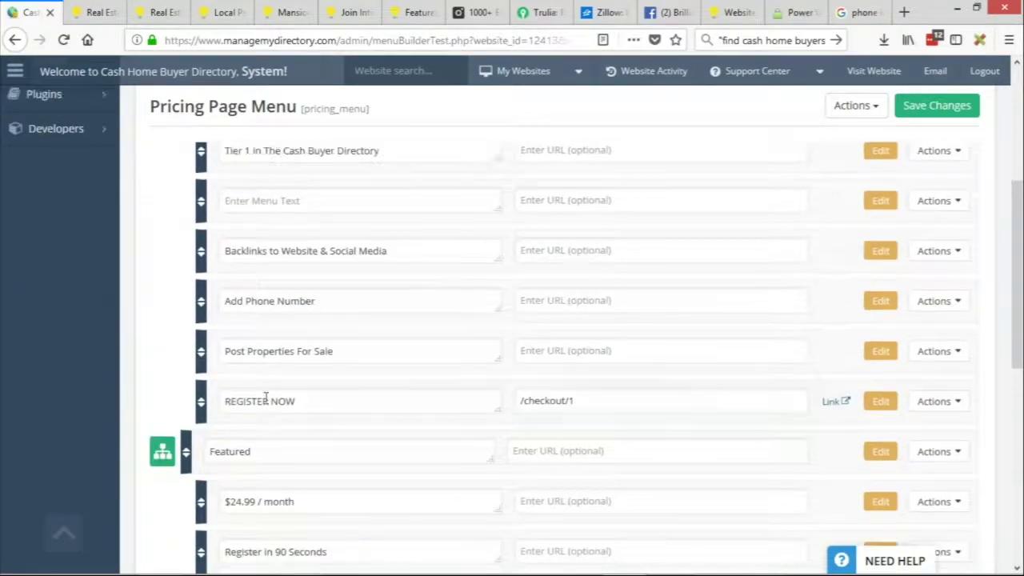
click(304, 201)
key(ctrl+v)
drag(338, 200, 379, 200)
text(FrEE)
Change the column width in the Premium plan's outer CSS class to col-md-5.
scroll(759, 309, up, 5)
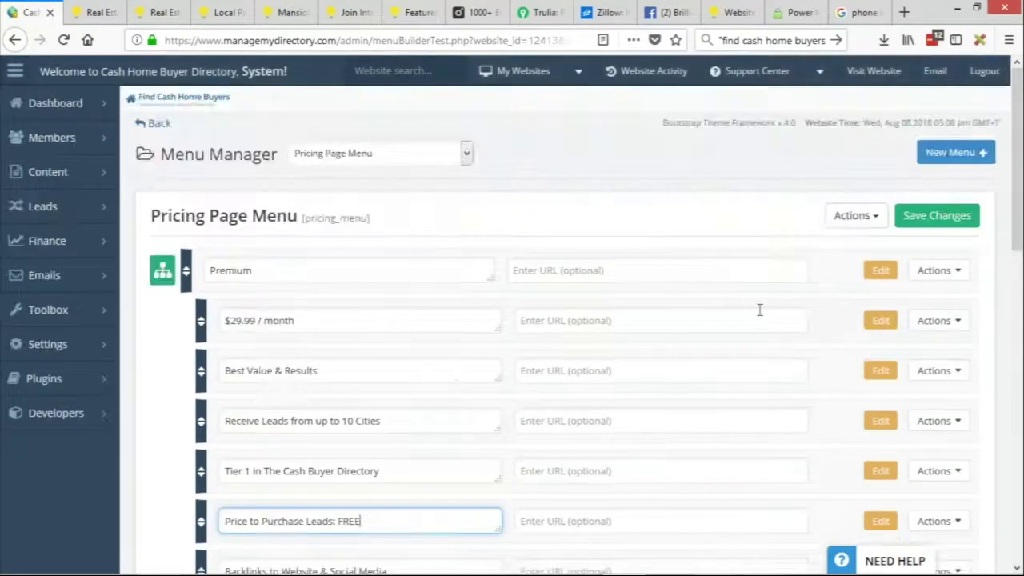
click(880, 270)
click(797, 336)
text(6)
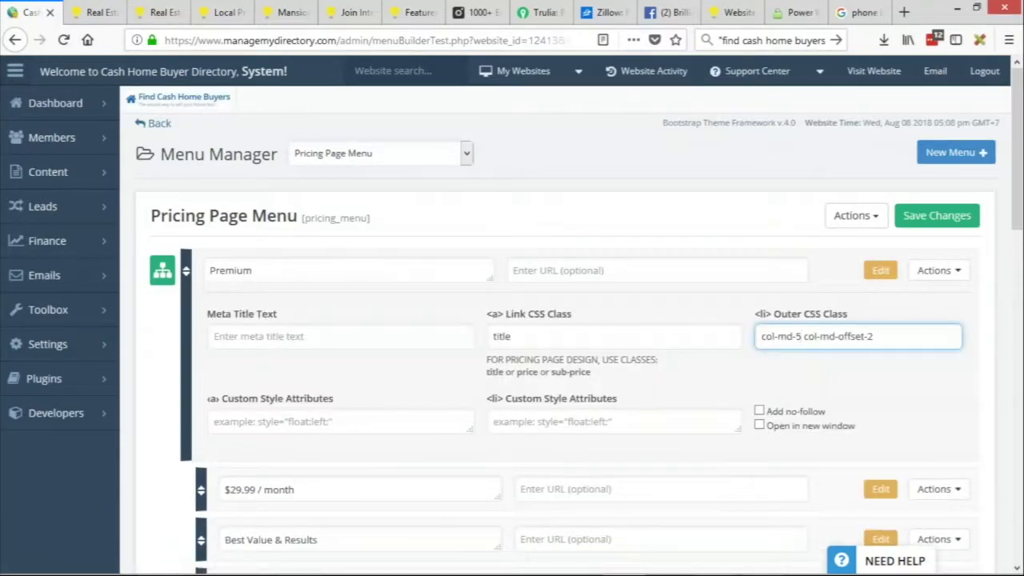
Change the column width in the Featured plan's outer CSS class to col-md-5.
scroll(823, 360, down, 5)
scroll(880, 336, up, 3)
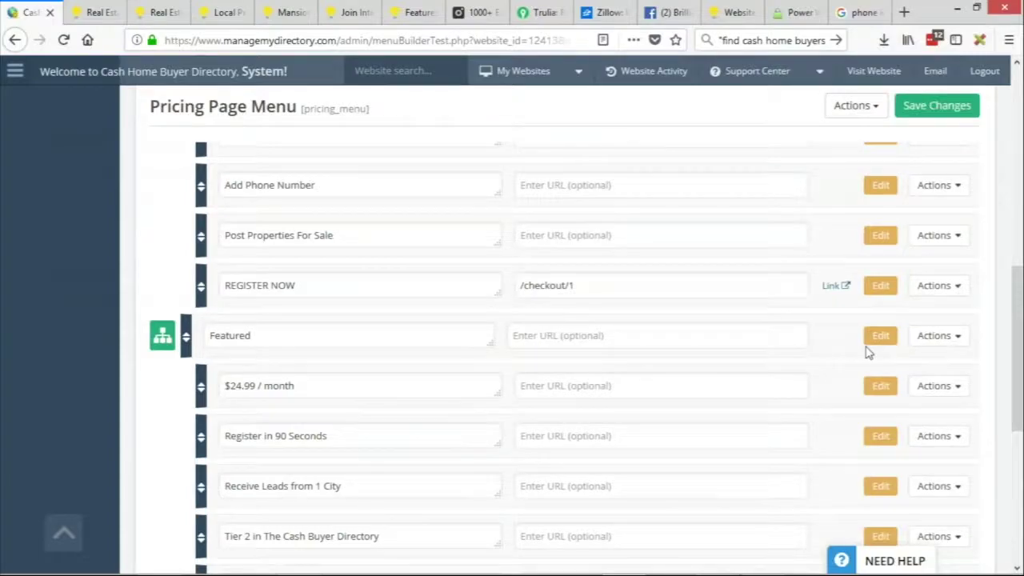
click(880, 335)
double_click(805, 403)
text(5)
Change the Premium plan's outer CSS offset to col-md-offset-1 and save the menu changes.
scroll(886, 242, up, 7)
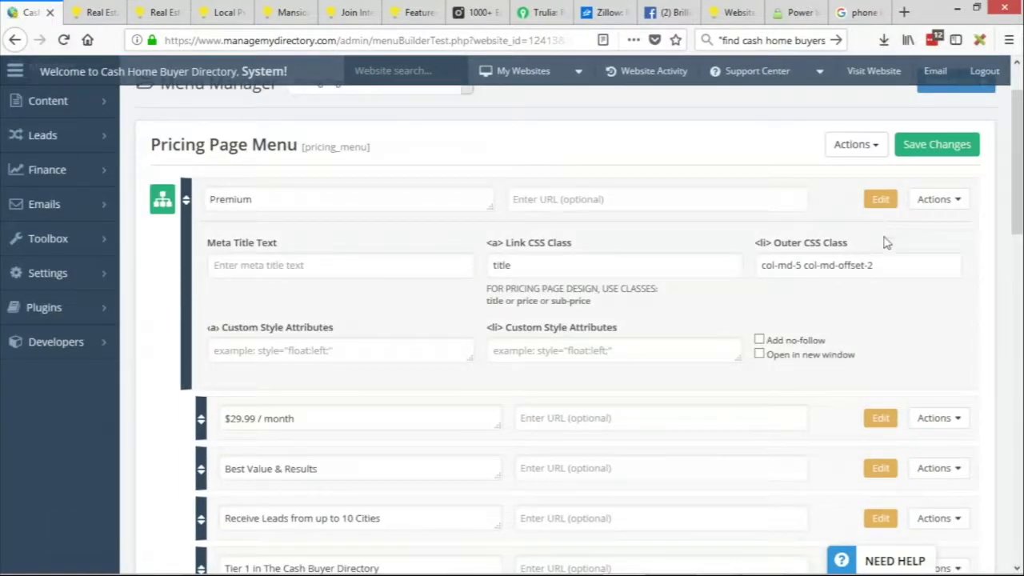
double_click(873, 265)
text(1)
click(934, 145)
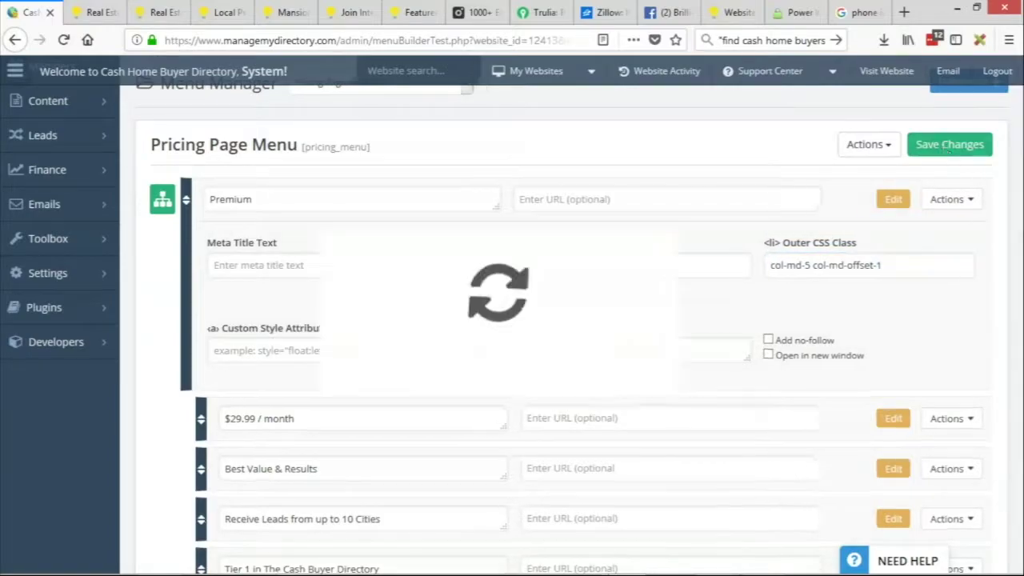
Reload the two-plan join page and examine the column layout and the spacing around the purchase-price and backlinks lines.
click(160, 12)
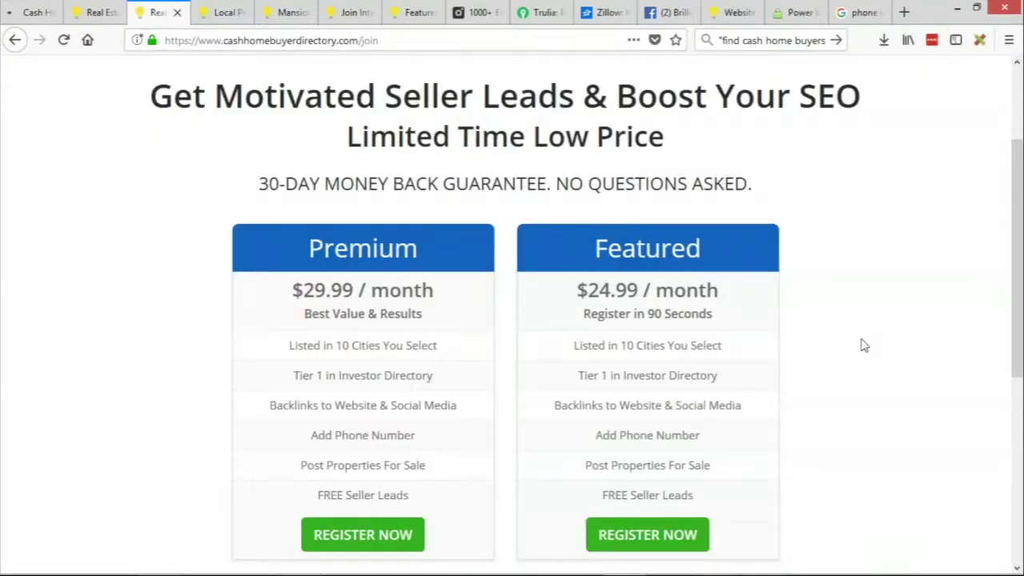
key(F5)
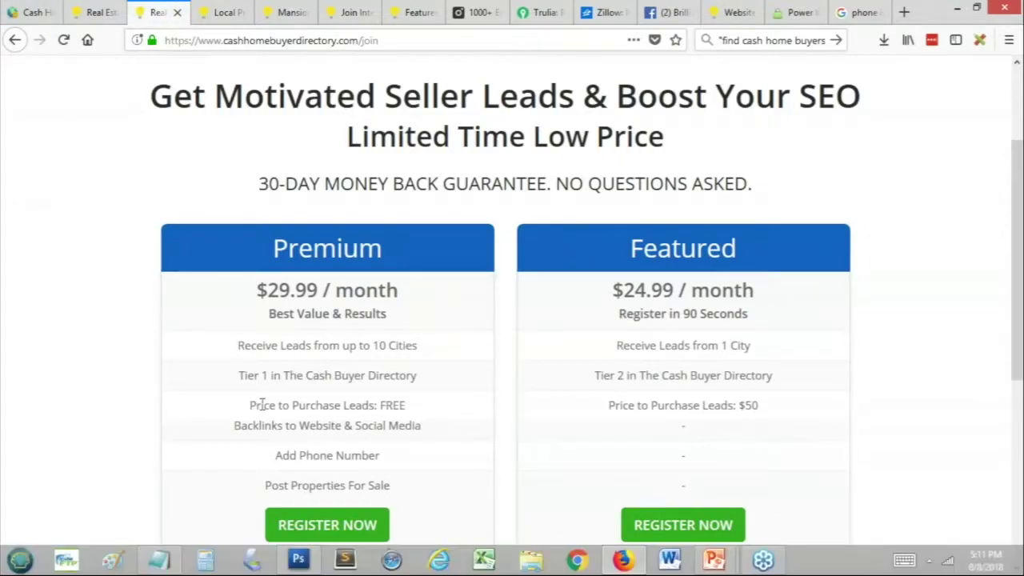
drag(250, 405, 377, 428)
click(416, 459)
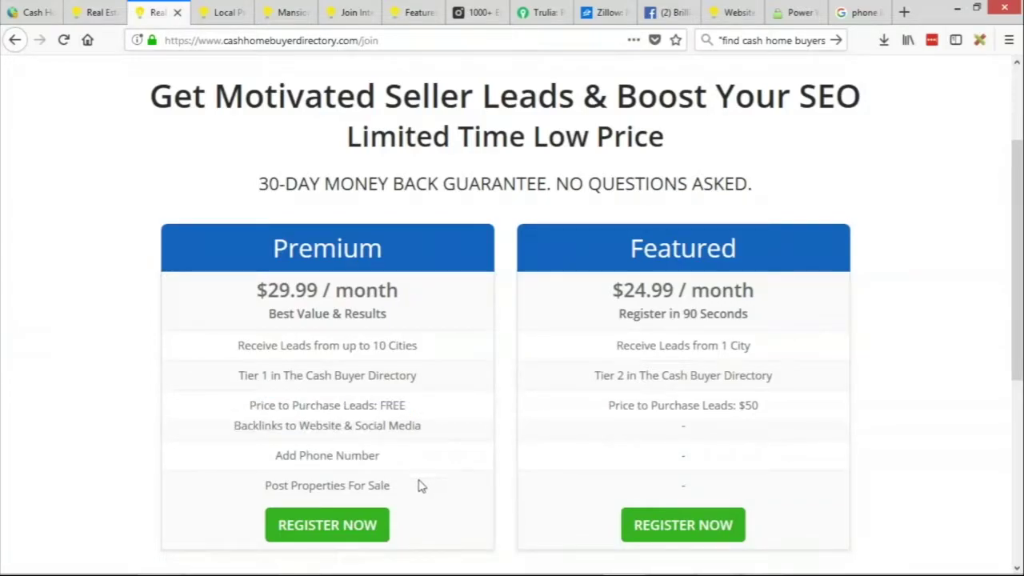
scroll(715, 460, down, 2)
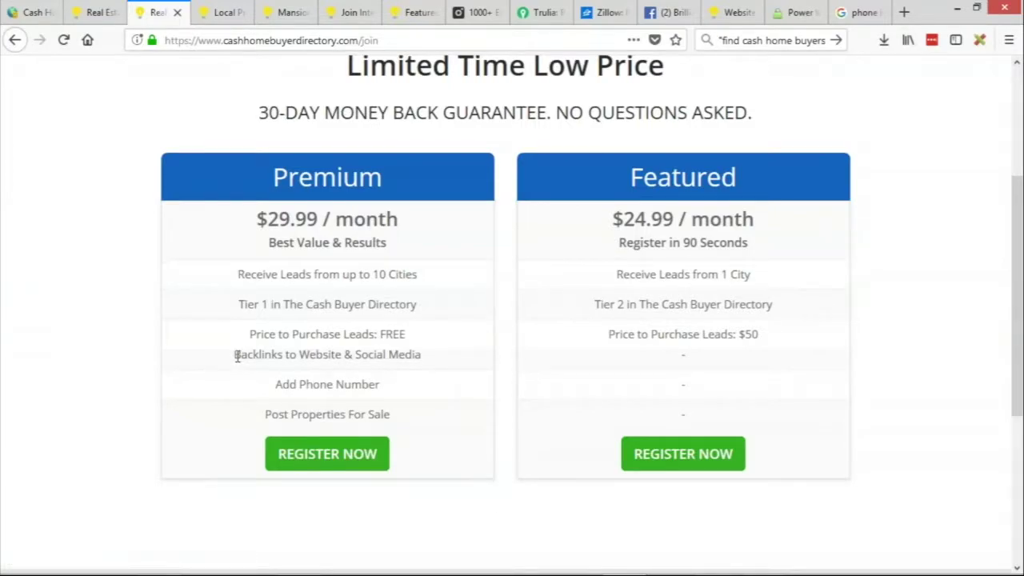
Back in the Menu Manager, inspect the CSS settings of the Premium plan's backlinks and "Price to Purchase Leads: FREE" lines.
click(18, 18)
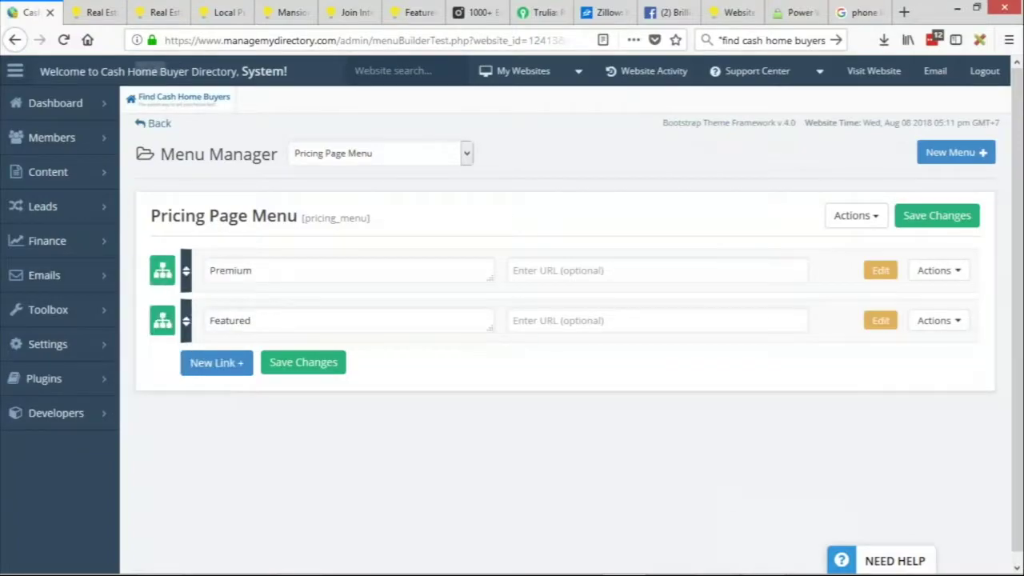
scroll(560, 336, down, 2)
scroll(311, 255, up, 2)
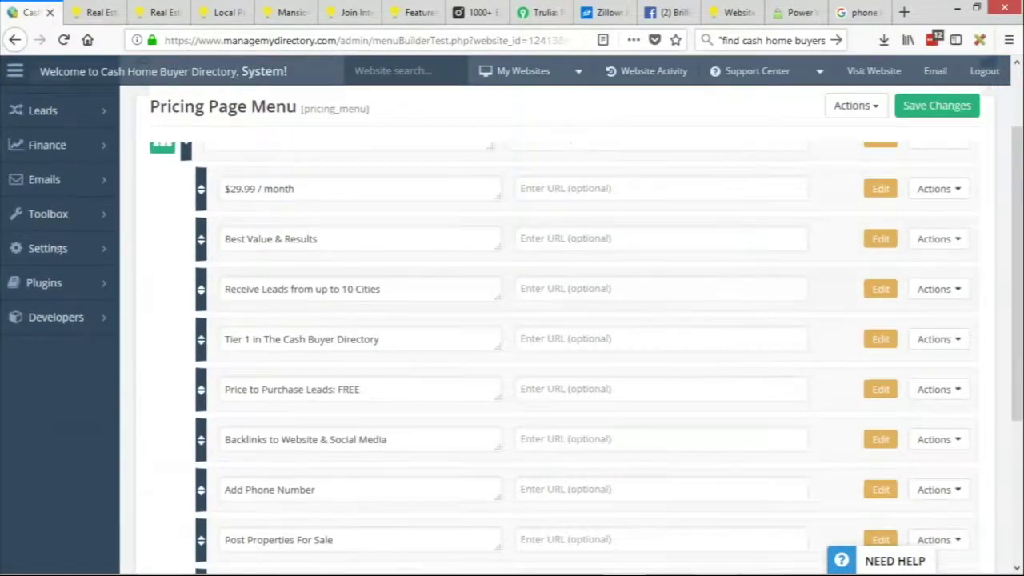
scroll(407, 407, down, 2)
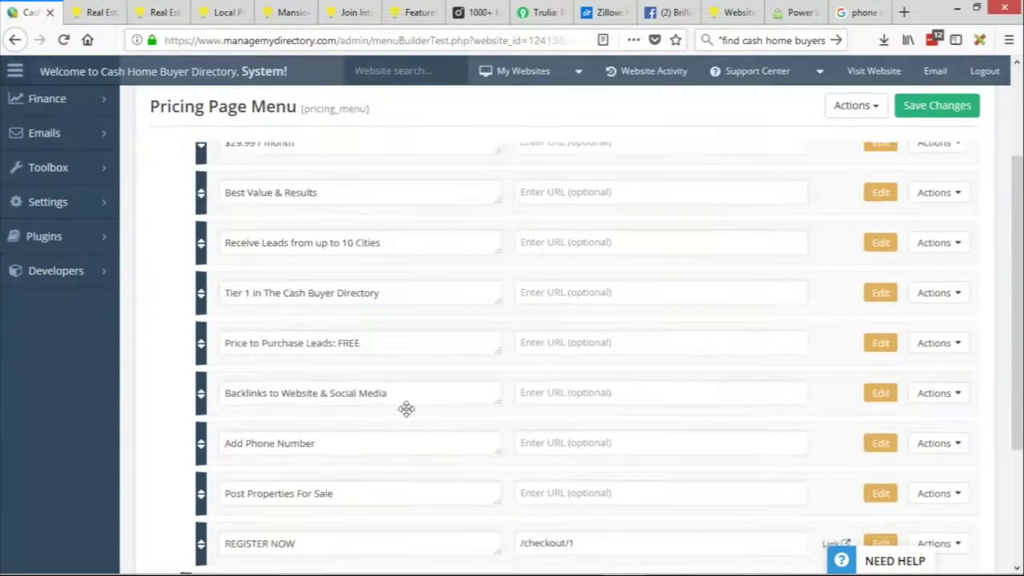
click(879, 393)
scroll(888, 404, down, 1)
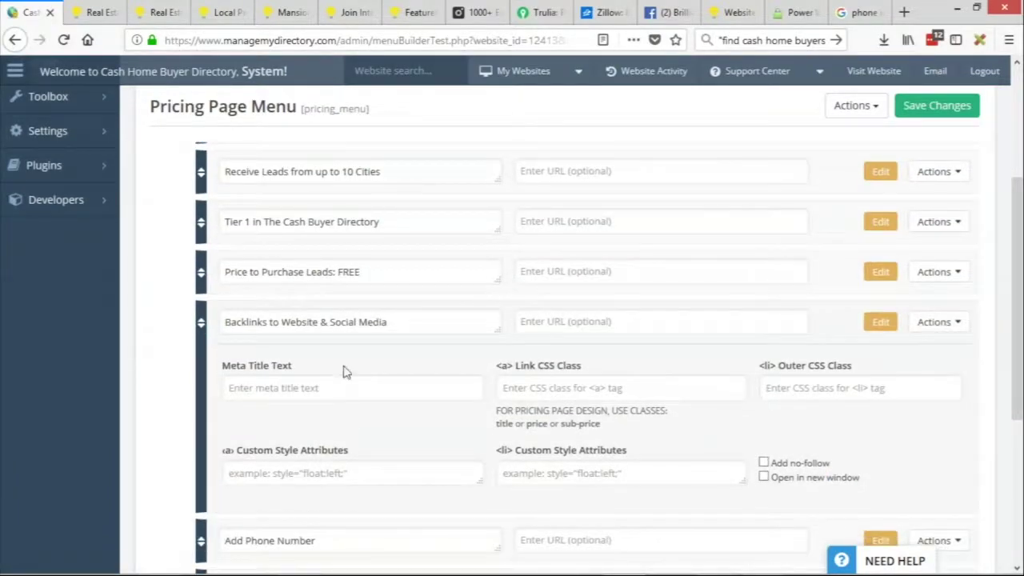
scroll(346, 361, down, 2)
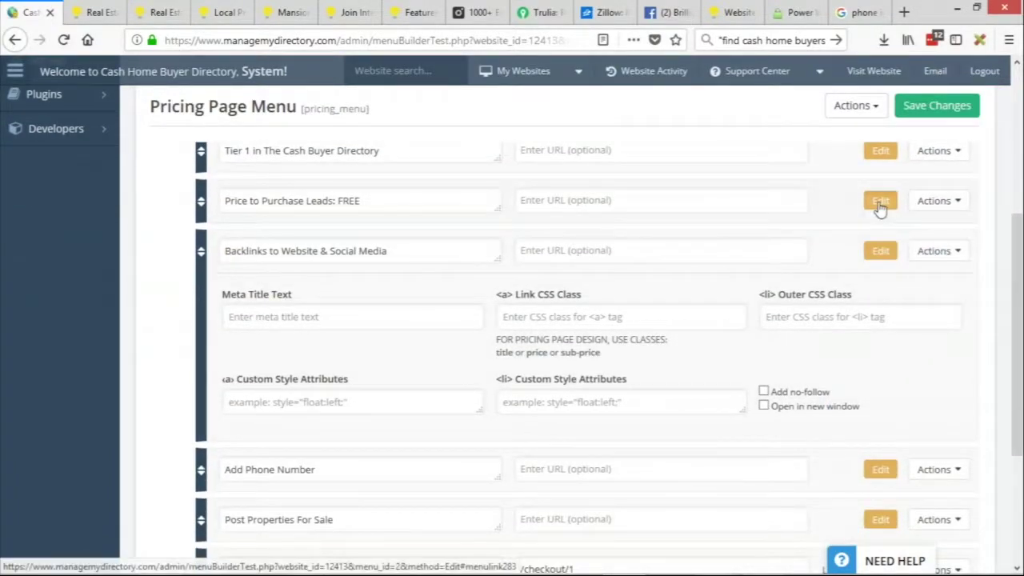
click(880, 202)
click(880, 206)
click(881, 268)
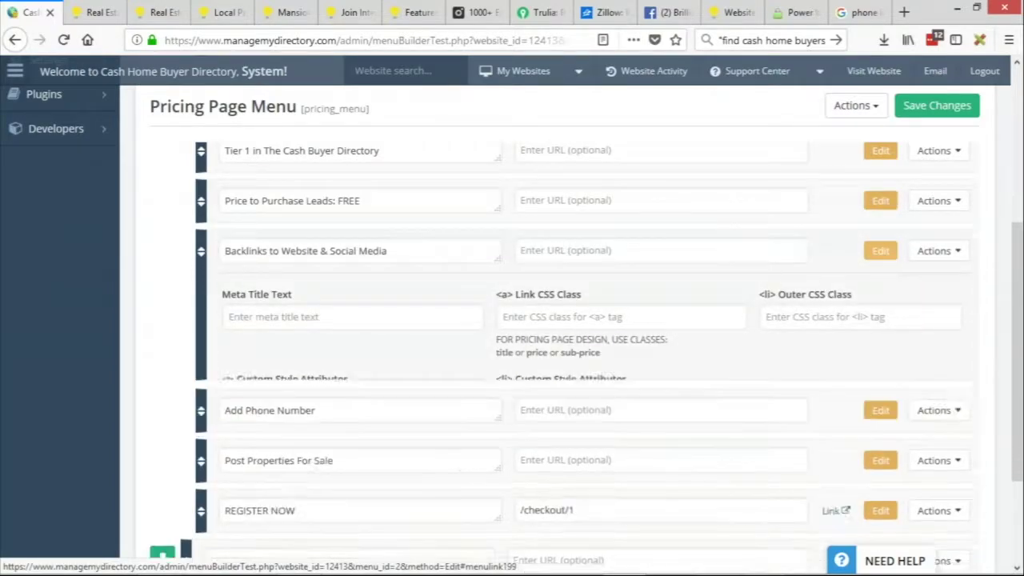
Inspect the CSS settings of the Featured plan's "Price to Purchase Leads: $50" line and the dash line below it, and save the menu.
click(162, 412)
scroll(220, 410, down, 3)
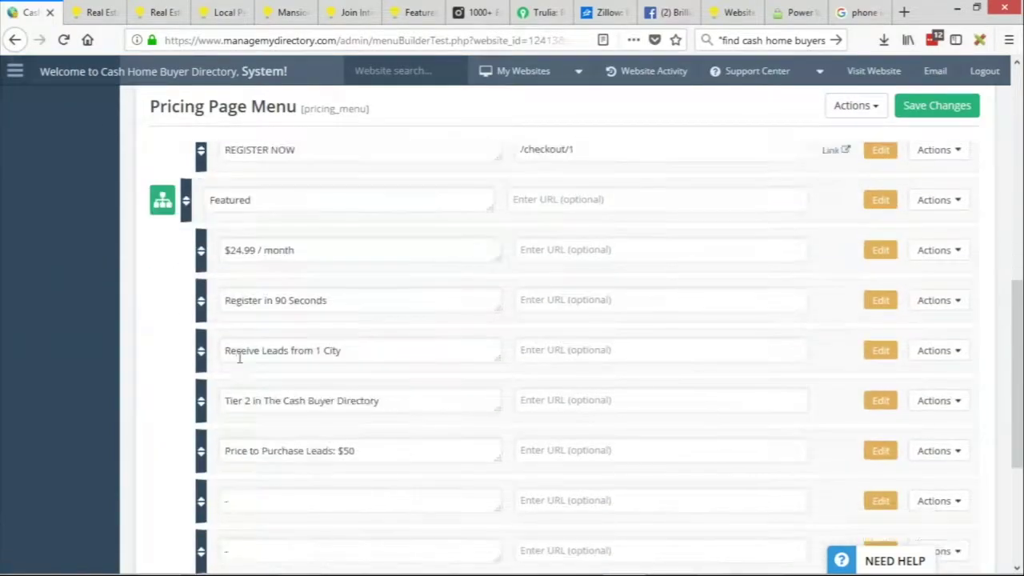
scroll(382, 414, down, 3)
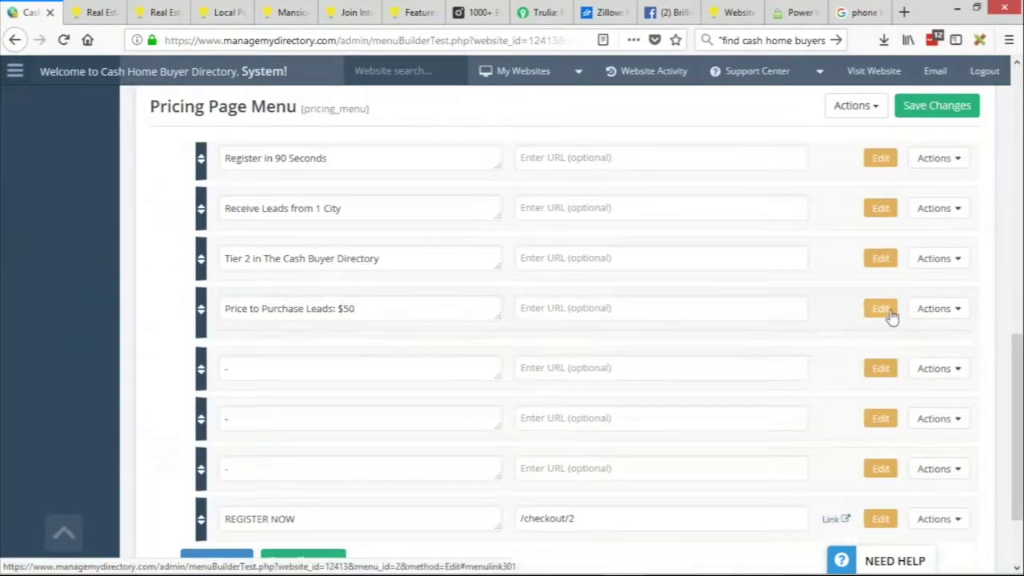
click(882, 311)
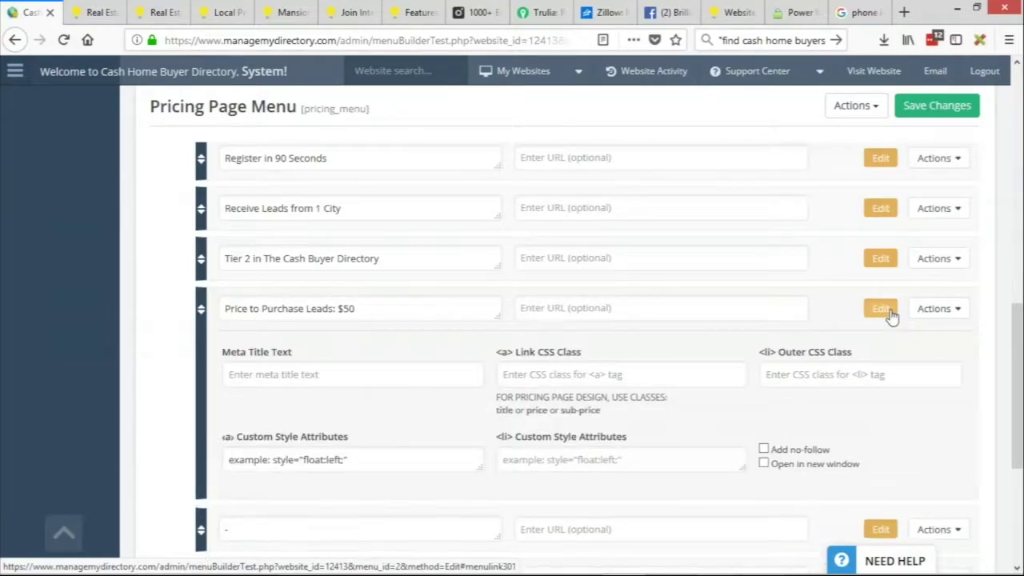
click(882, 312)
click(874, 360)
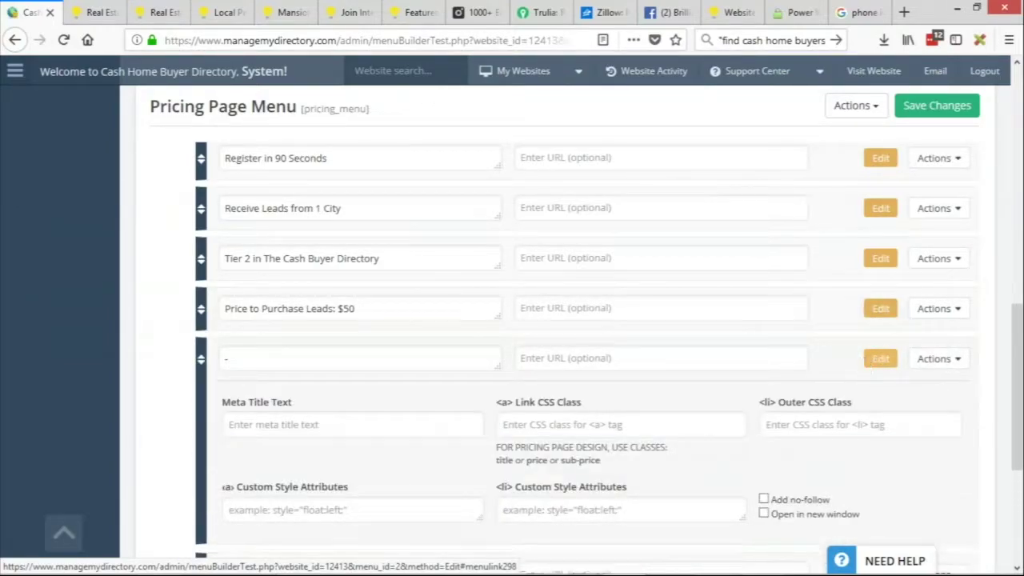
click(875, 359)
scroll(475, 345, down, 3)
click(343, 487)
Reload the two-plan join page and check the spacing below the purchase-price lines in both plan columns.
click(166, 12)
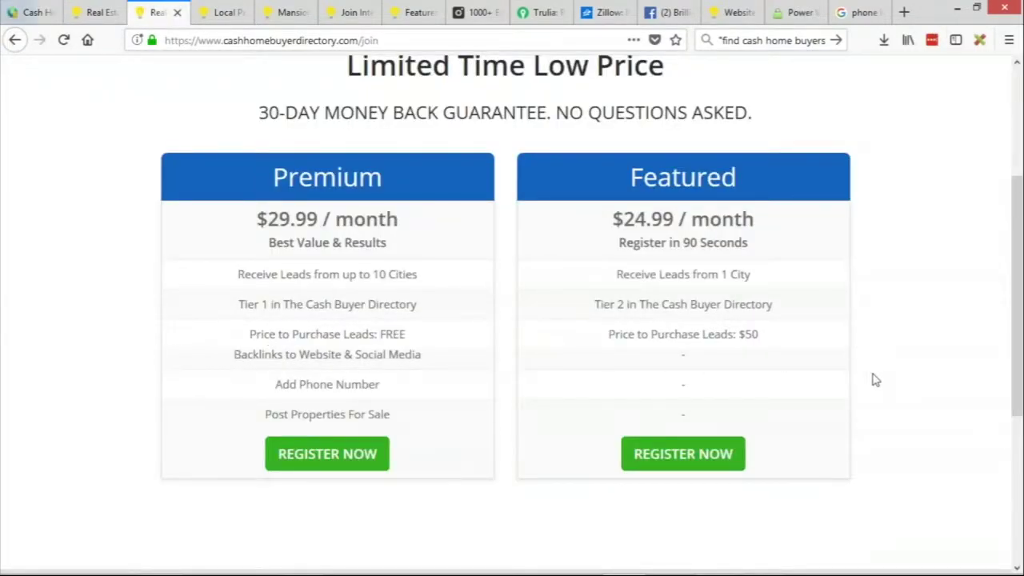
key(F5)
scroll(742, 297, up, 2)
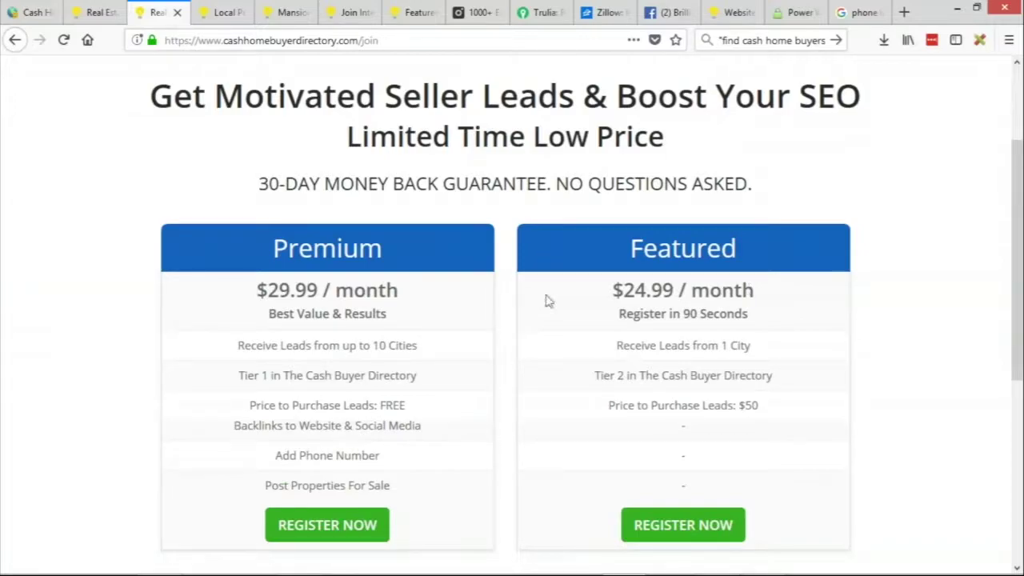
scroll(549, 296, up, 2)
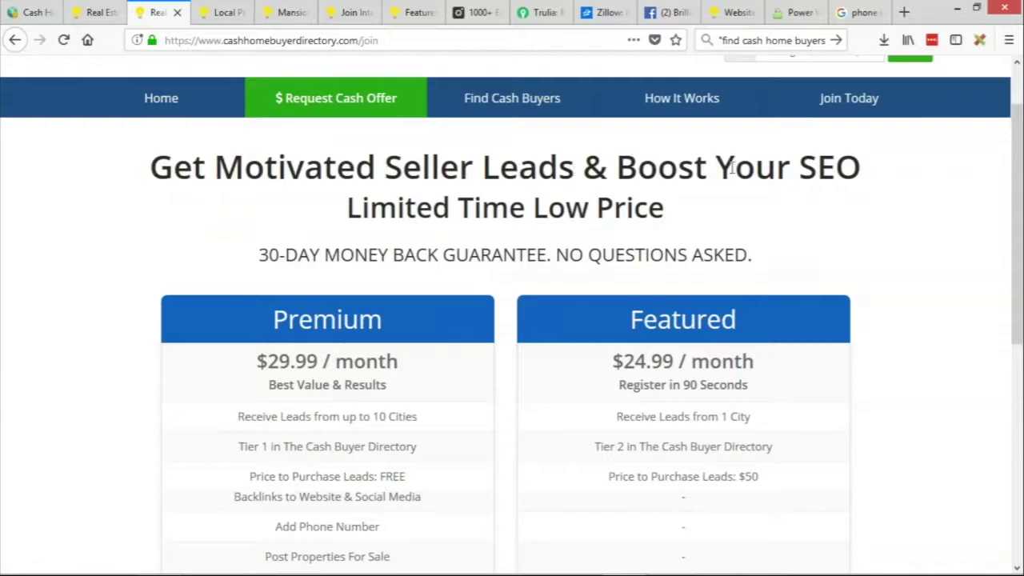
scroll(540, 186, down, 2)
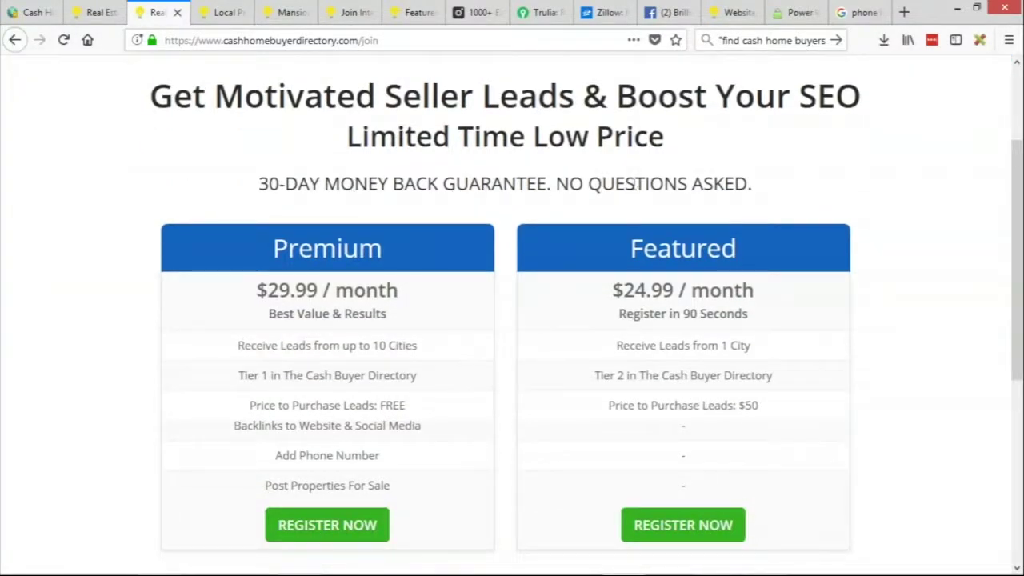
scroll(700, 182, down, 2)
Review the older three-plan join page with its Basic, Featured and Premium columns for comparison.
click(96, 12)
scroll(674, 290, up, 12)
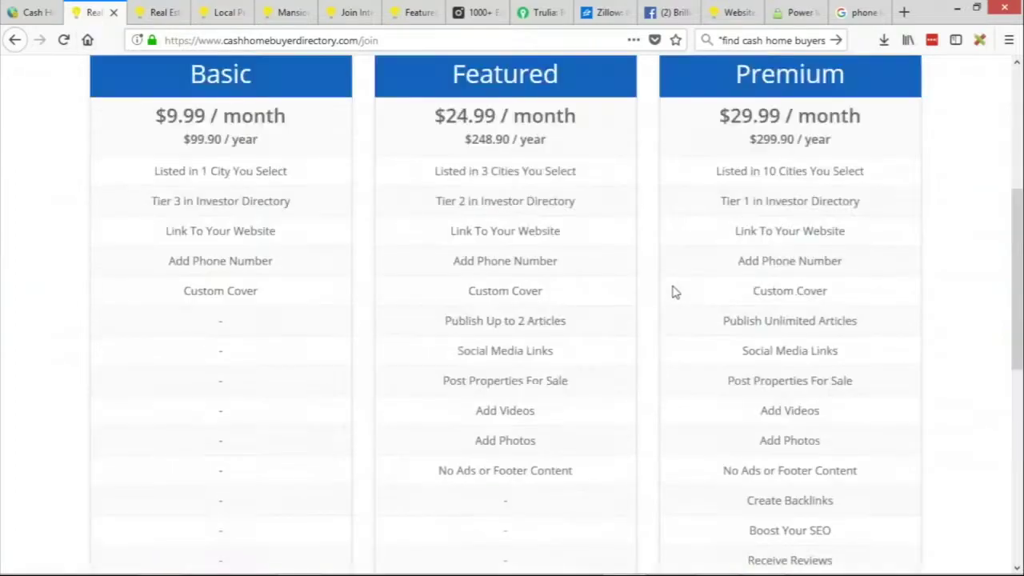
scroll(552, 289, down, 1)
scroll(680, 291, up, 1)
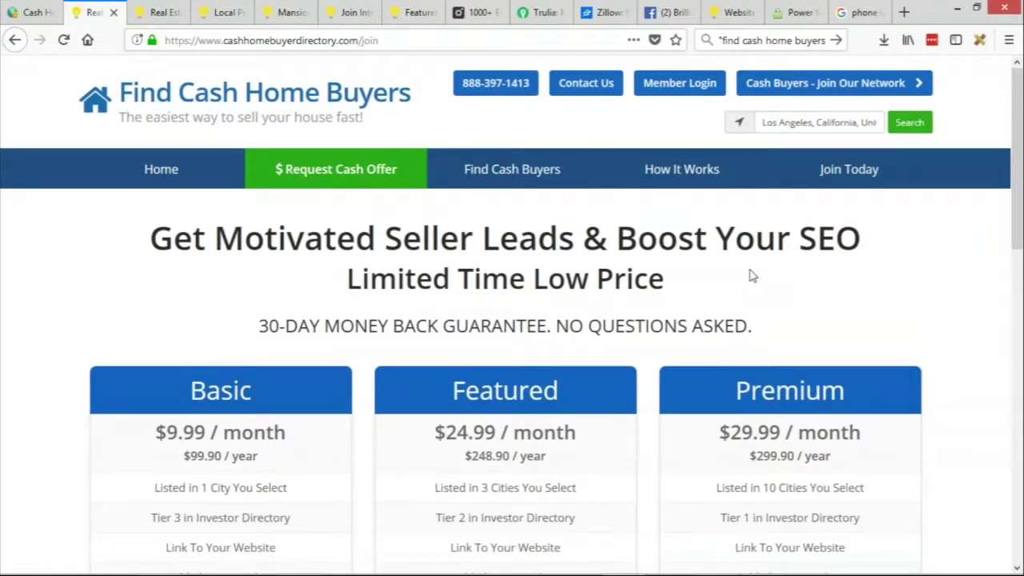
scroll(761, 273, down, 2)
scroll(512, 319, down, 5)
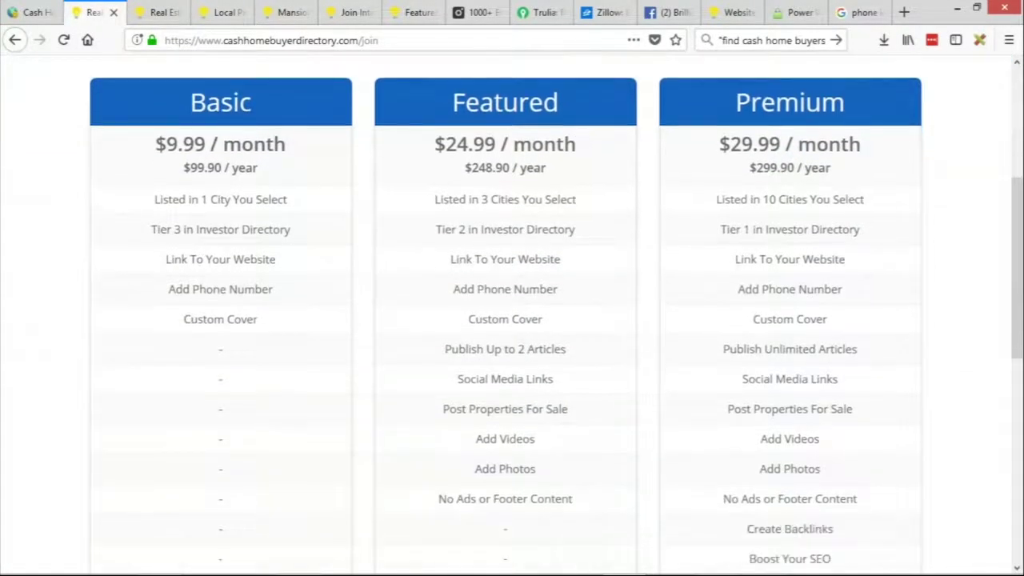
scroll(309, 213, up, 8)
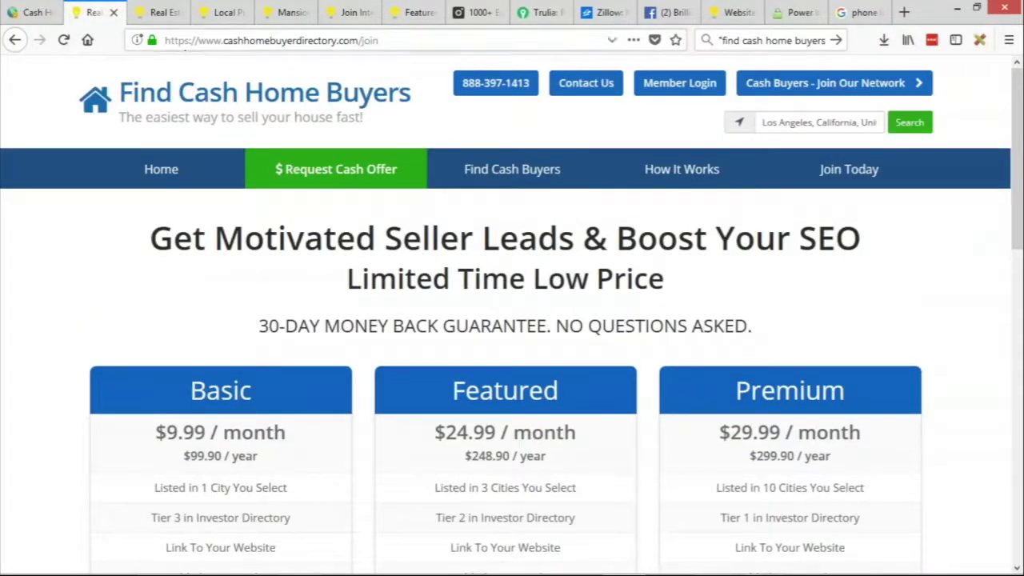
Return to the two-plan join page, compare its shorter layout and highlight the Featured and Premium plan titles.
key(ctrl+Tab)
scroll(534, 142, up, 2)
scroll(560, 155, up, 3)
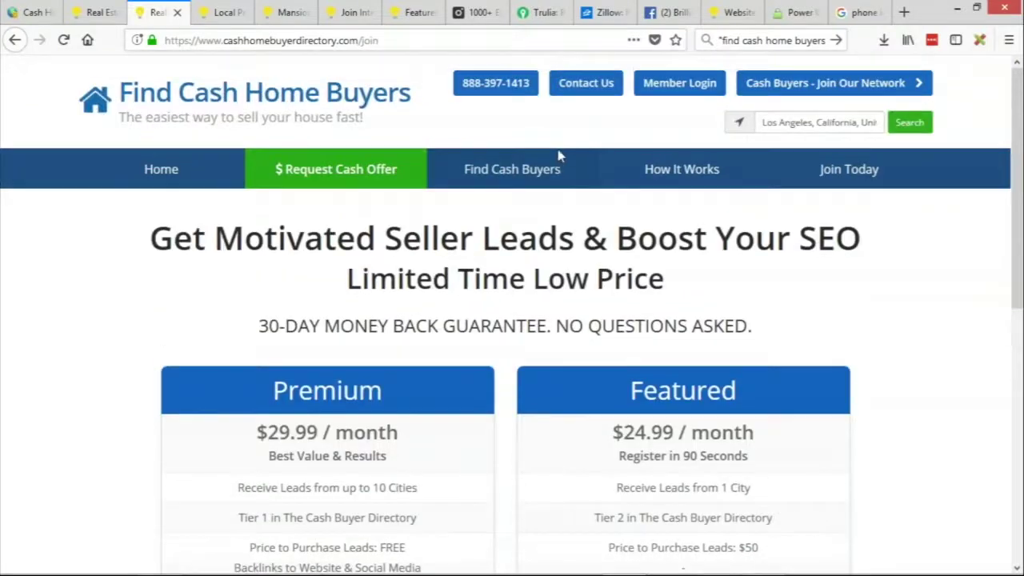
scroll(418, 303, down, 4)
scroll(446, 221, up, 3)
scroll(331, 179, down, 3)
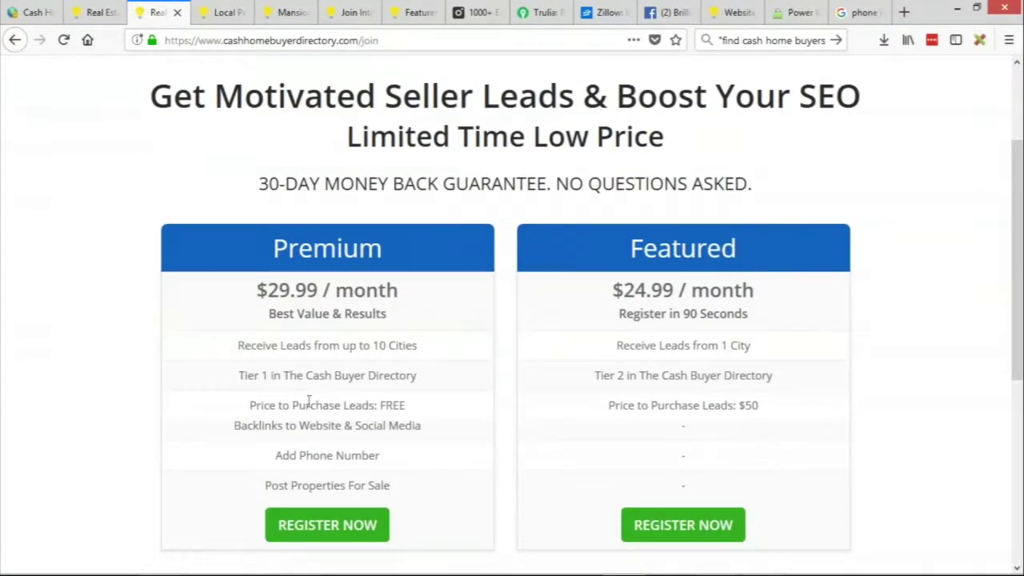
scroll(312, 336, up, 2)
scroll(439, 285, down, 3)
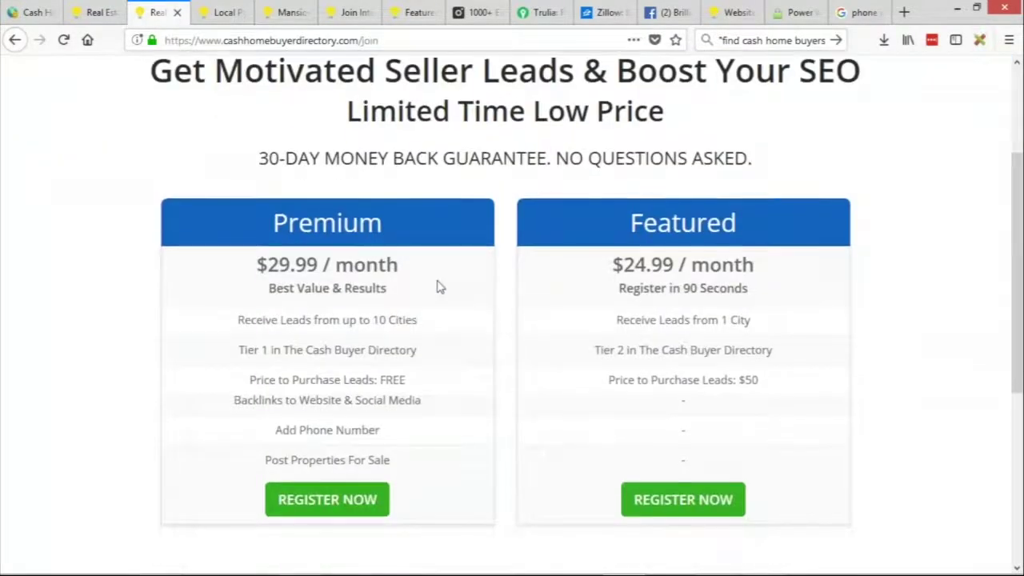
scroll(519, 451, up, 2)
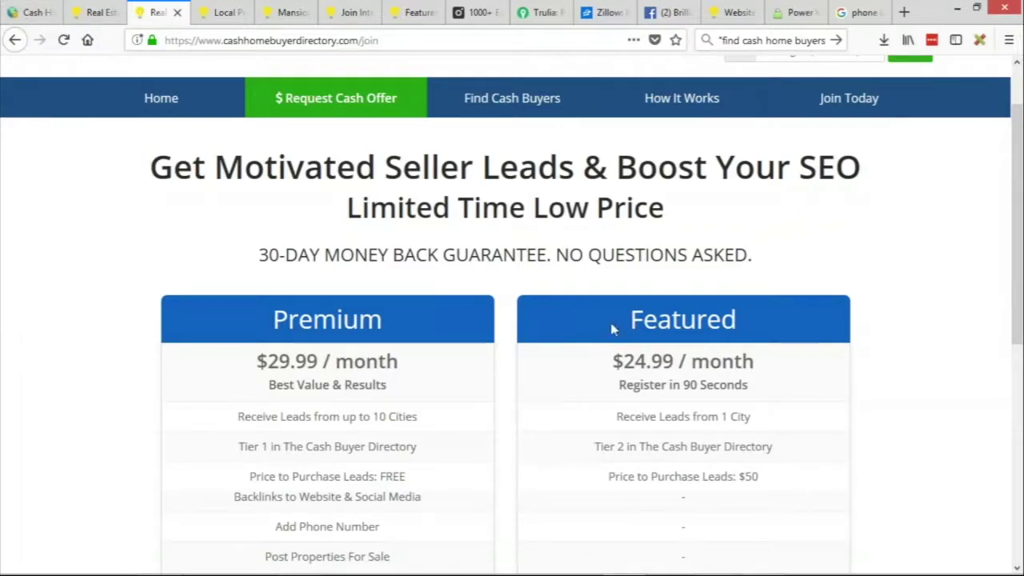
double_click(701, 311)
double_click(295, 317)
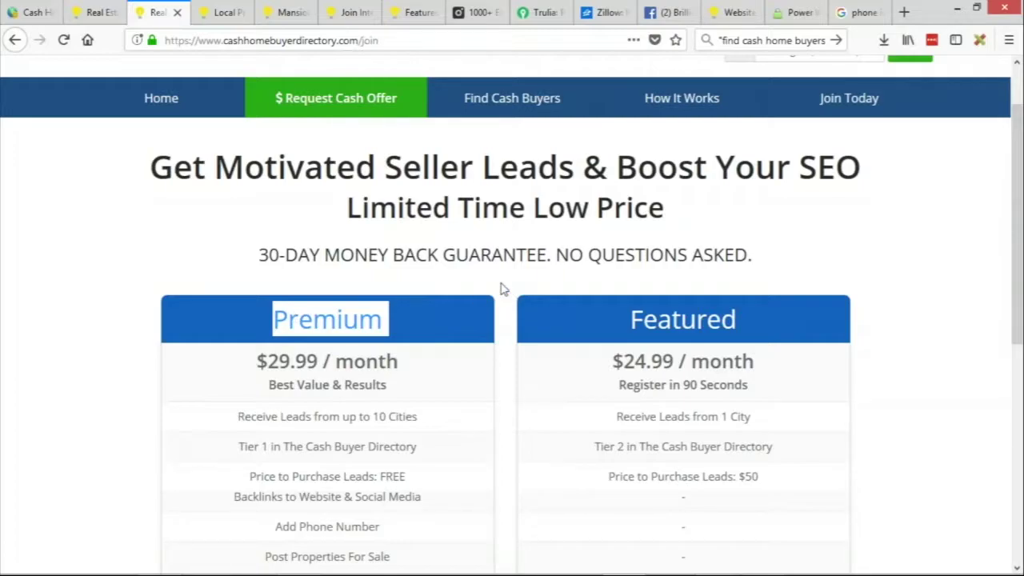
In the Menu Manager, rename the Premium plan's title as "Multi-City Leads".
click(28, 11)
double_click(285, 273)
text(Multi-City)
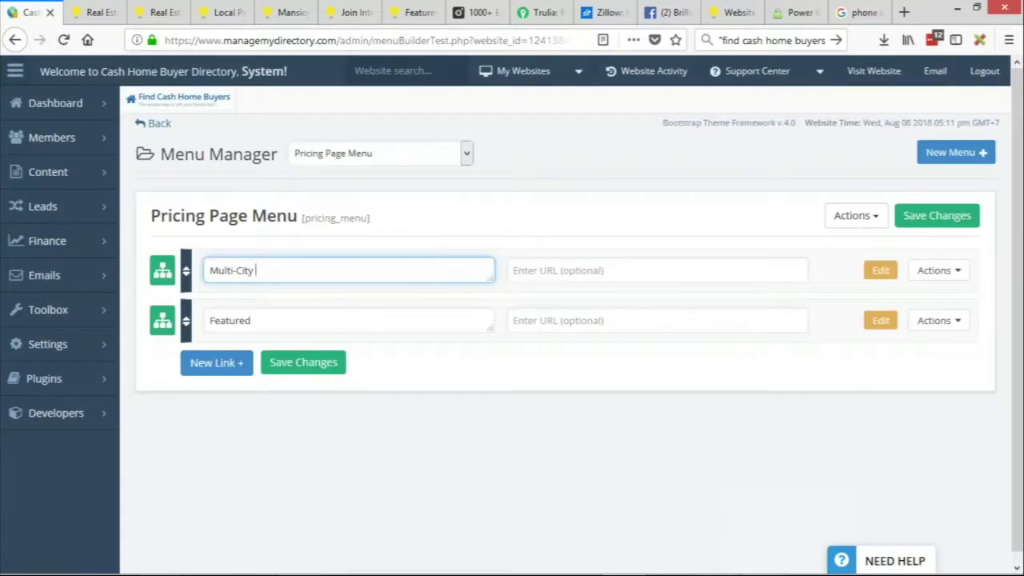
text( Leads)
Reuse the first plan's title to rename the Featured plan as "Single-City Leads", and save the menu changes.
drag(282, 270, 196, 270)
key(ctrl+c)
triple_click(274, 321)
key(ctrl+v)
double_click(207, 321)
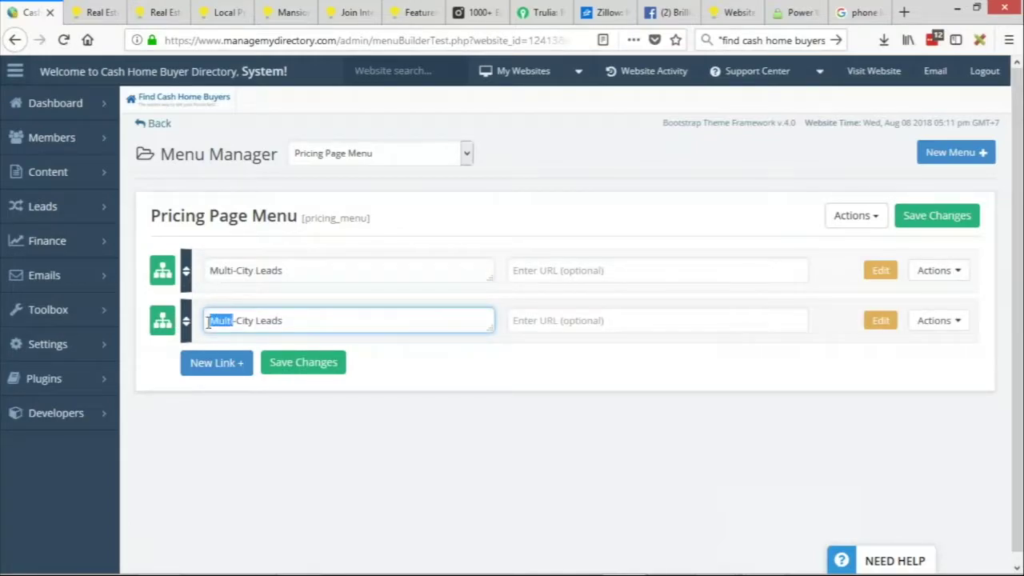
text(Single)
click(336, 366)
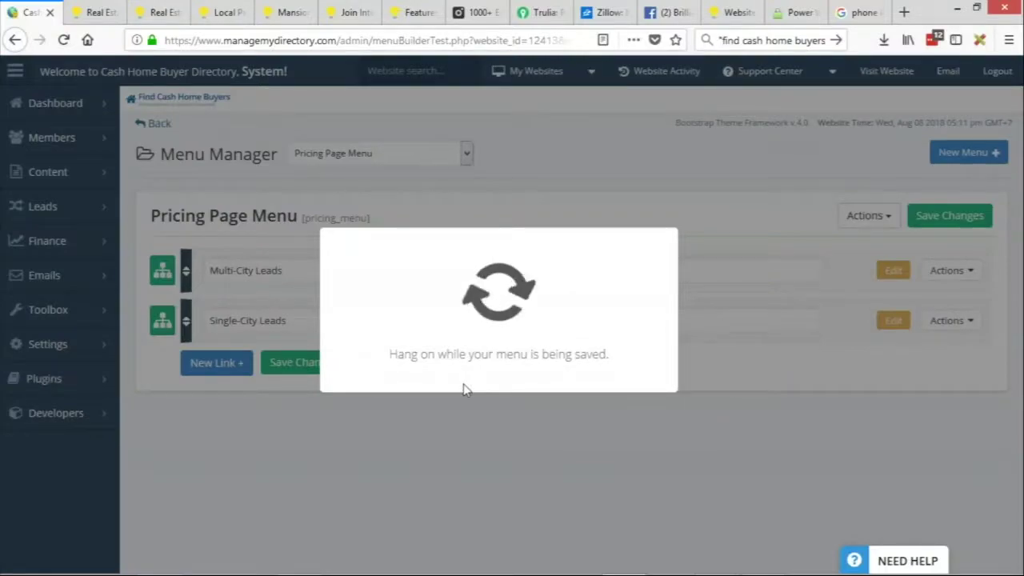
click(497, 403)
View the updated two-plan join page and highlight the monthly prices of the Multi-City and Single-City plans.
click(159, 12)
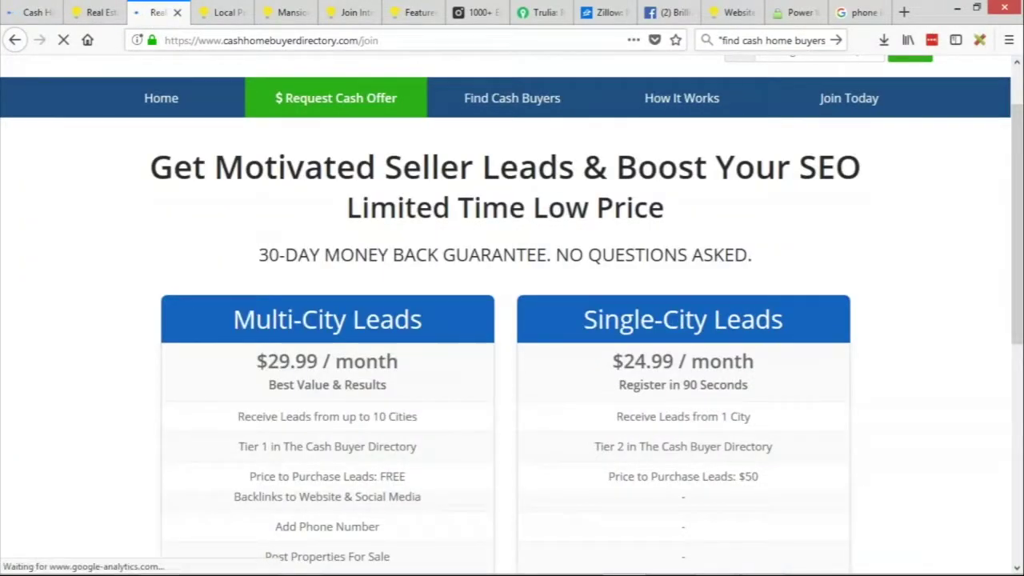
drag(254, 360, 387, 361)
click(580, 339)
drag(612, 361, 763, 365)
scroll(791, 386, down, 2)
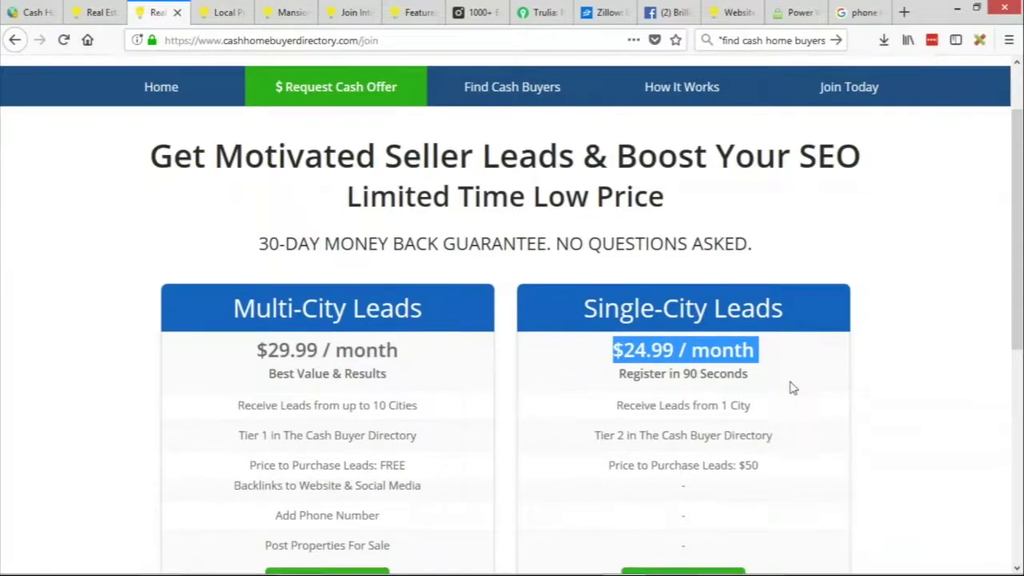
Highlight the renamed titles of both plans on the join page and review the feature lines beneath them.
scroll(692, 409, down, 1)
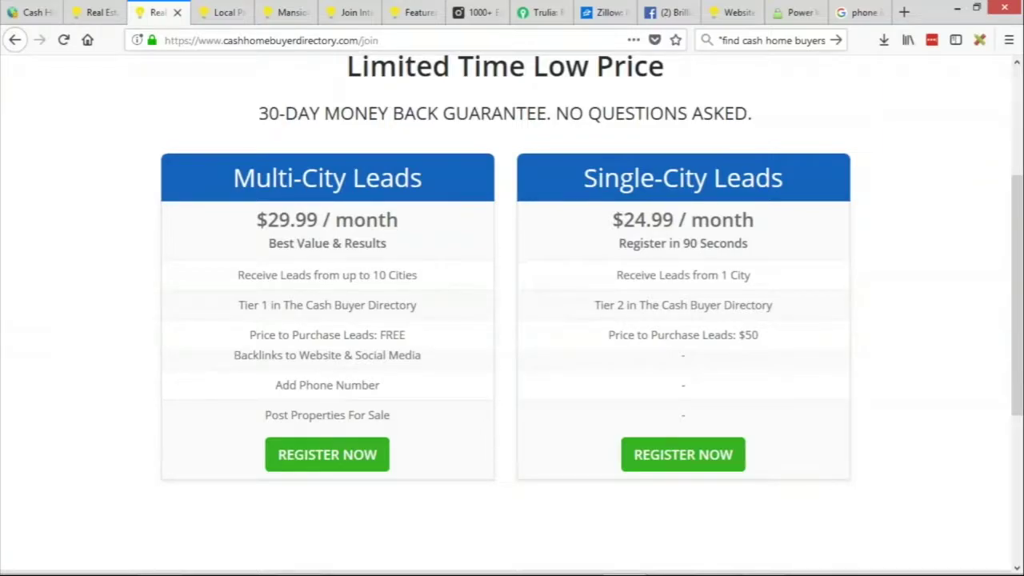
drag(233, 177, 450, 171)
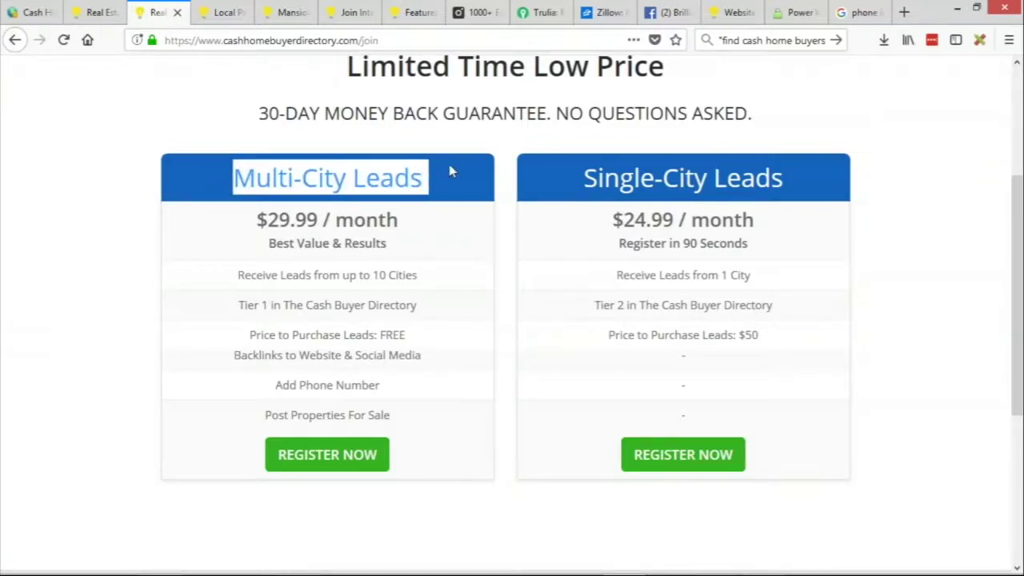
drag(587, 168, 800, 141)
click(818, 317)
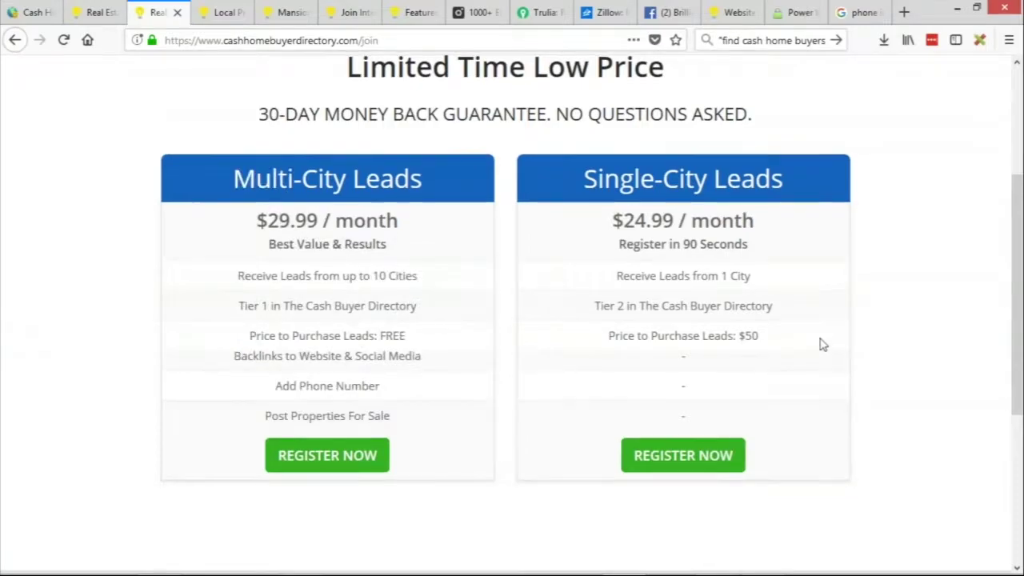
scroll(822, 350, up, 2)
scroll(825, 355, down, 2)
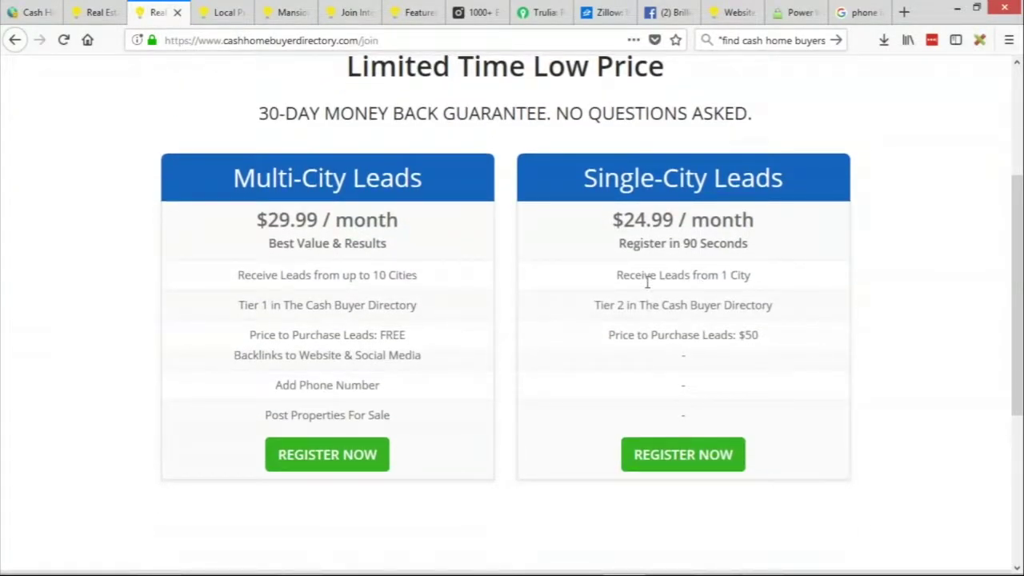
Switch to the Notepad notes and highlight the "beds/bath/sq footage/year built/land size" line.
key(alt+Tab)
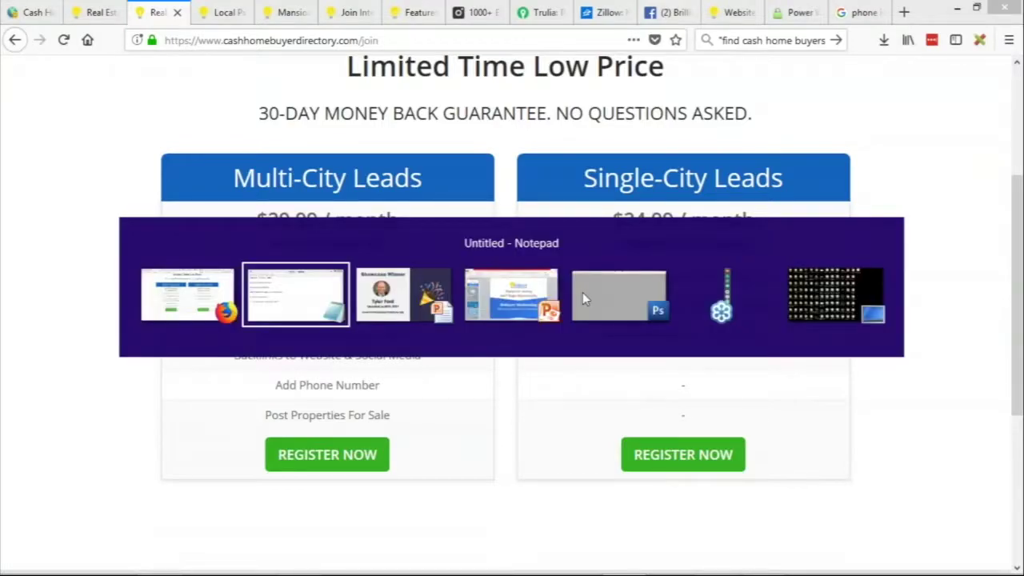
drag(602, 341, 435, 340)
drag(614, 324, 422, 325)
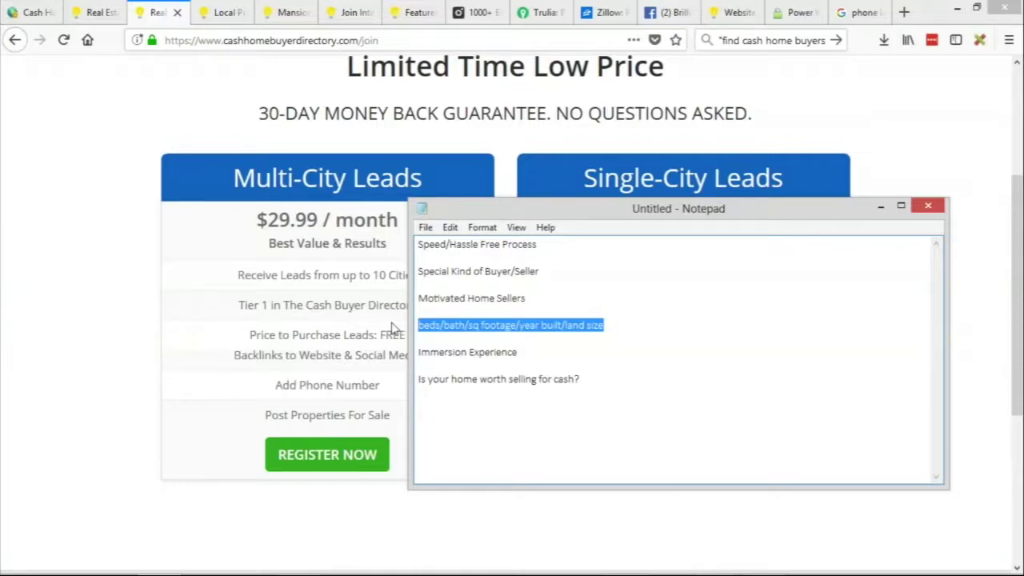
Load travelguide.demobootstrap.com in the Interior Design Demo checkout's browser tab, look over its home page, and return to the Menu Manager.
click(420, 15)
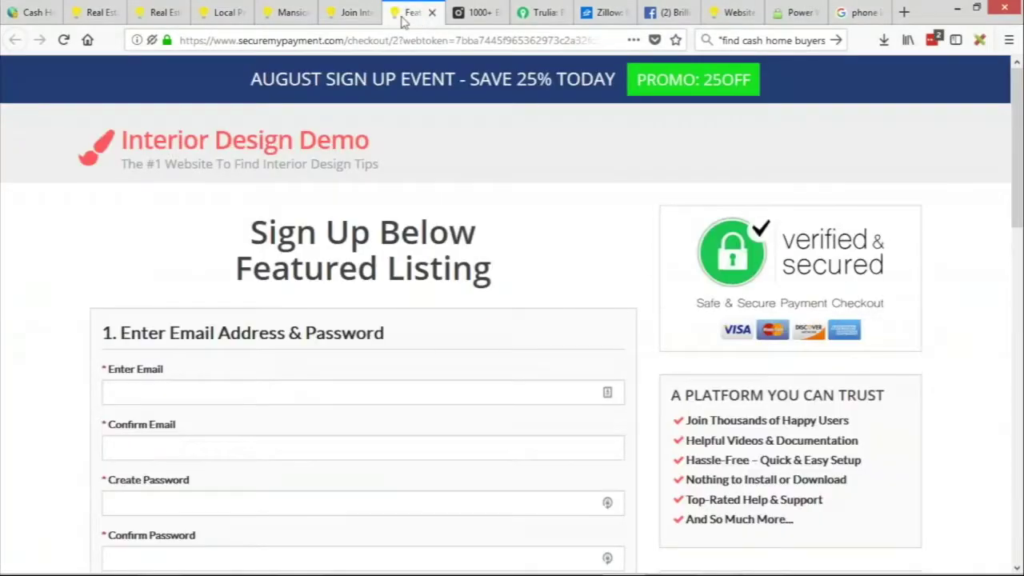
key(ctrl+l)
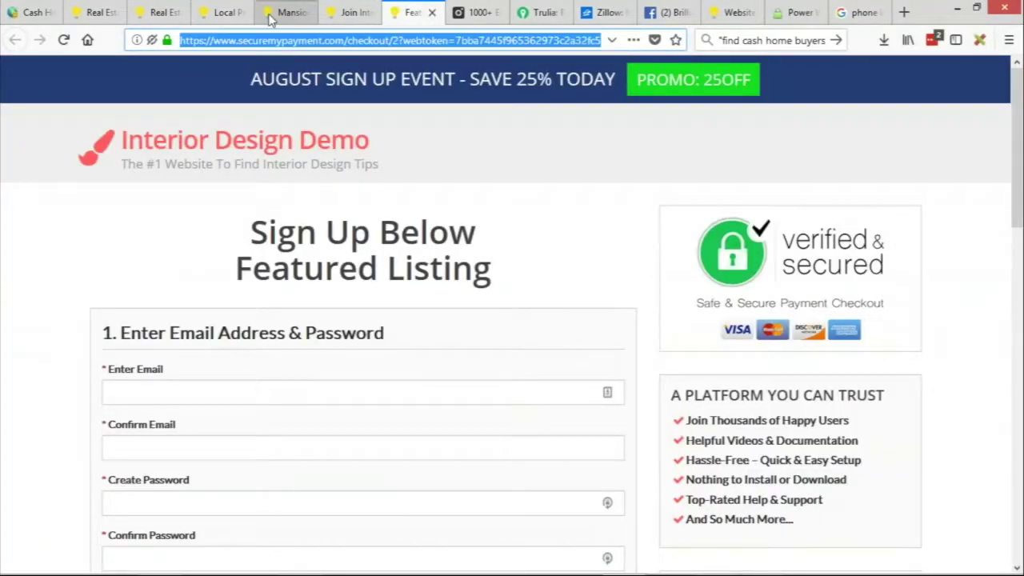
text(travel)
key(Return)
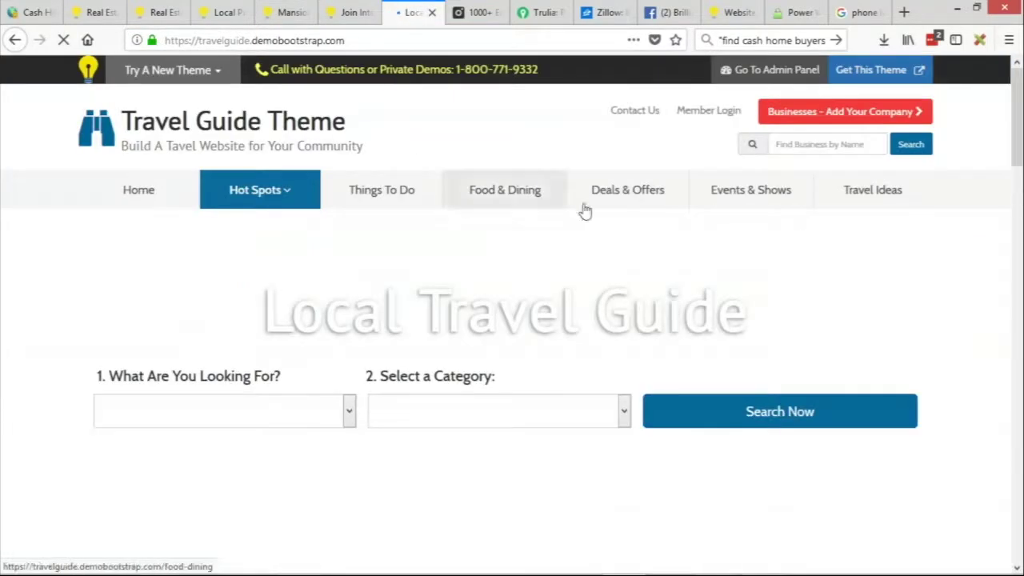
scroll(612, 211, down, 2)
scroll(610, 214, down, 6)
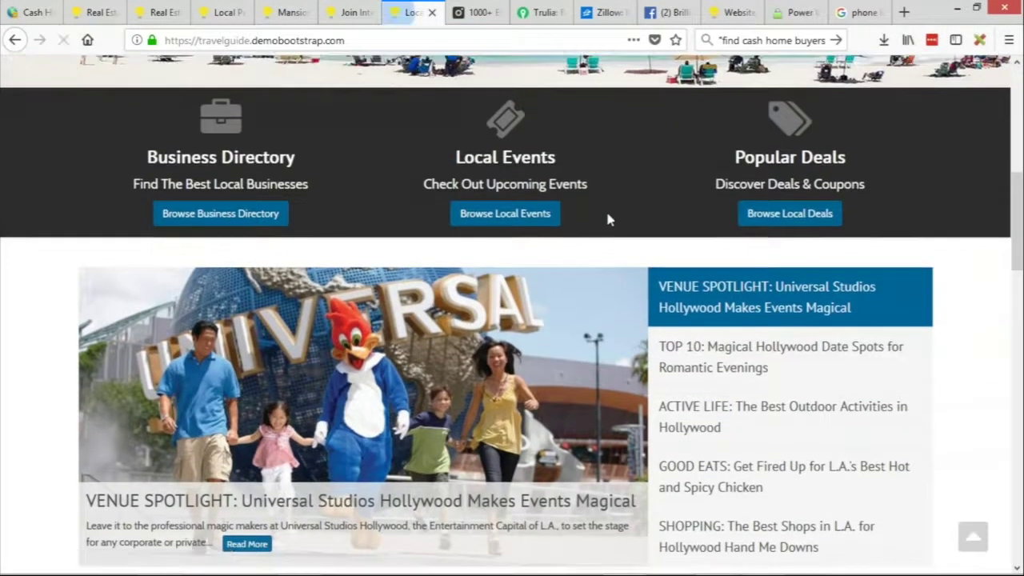
scroll(609, 226, down, 1)
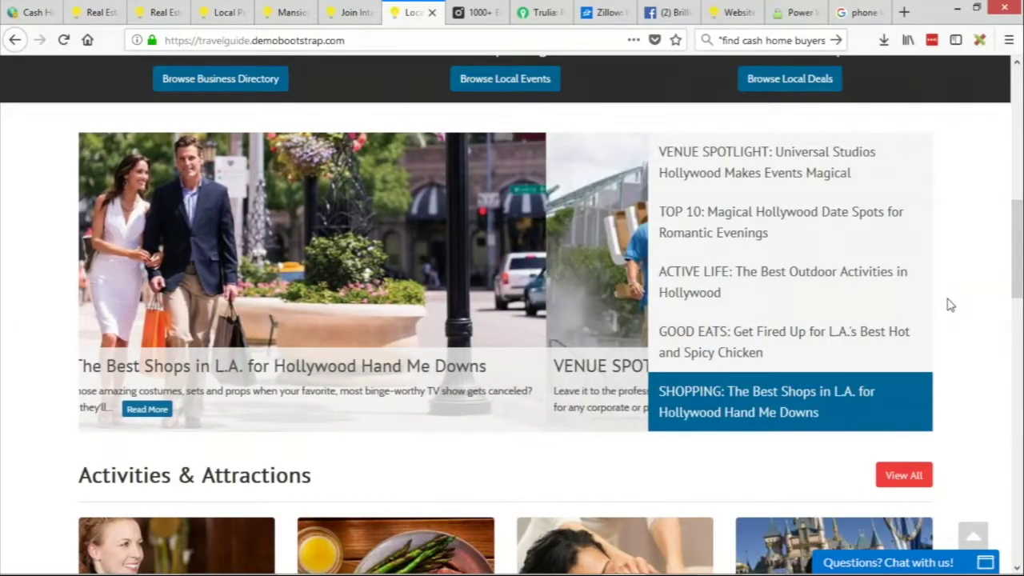
scroll(464, 236, up, 10)
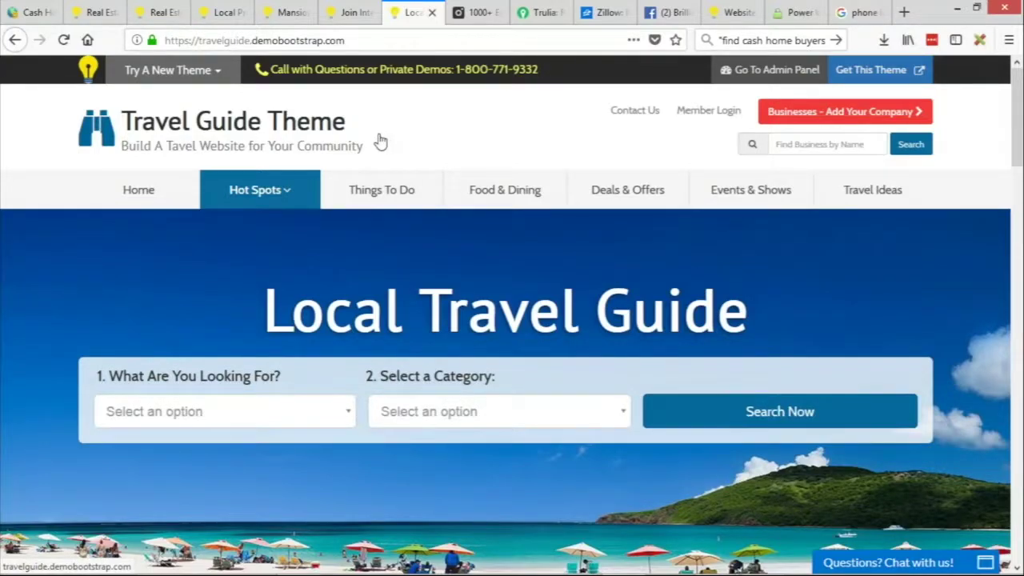
click(28, 12)
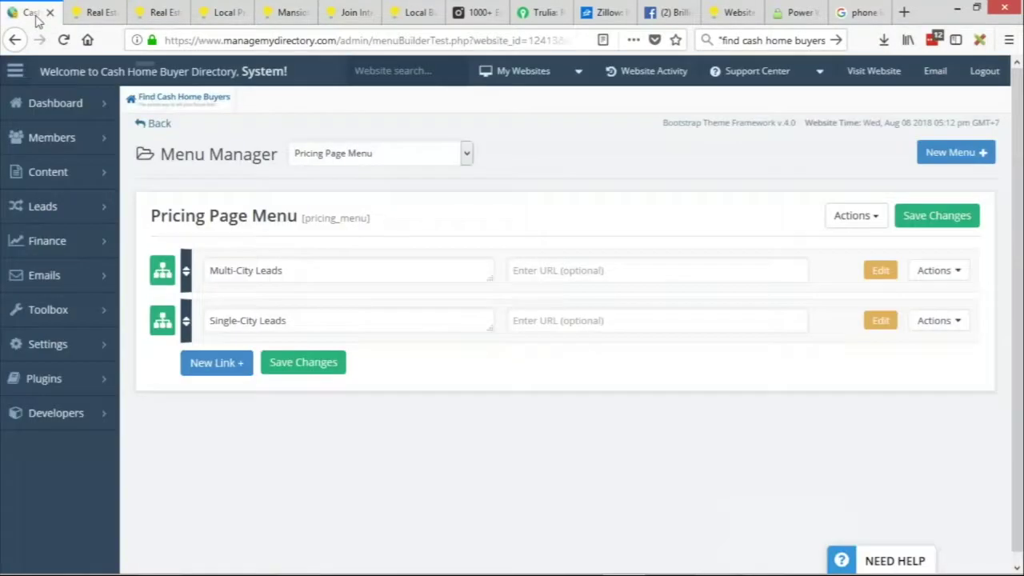
Find the Admin - Blog Contributor product among the finance products and open its post publishing settings for editing.
click(160, 242)
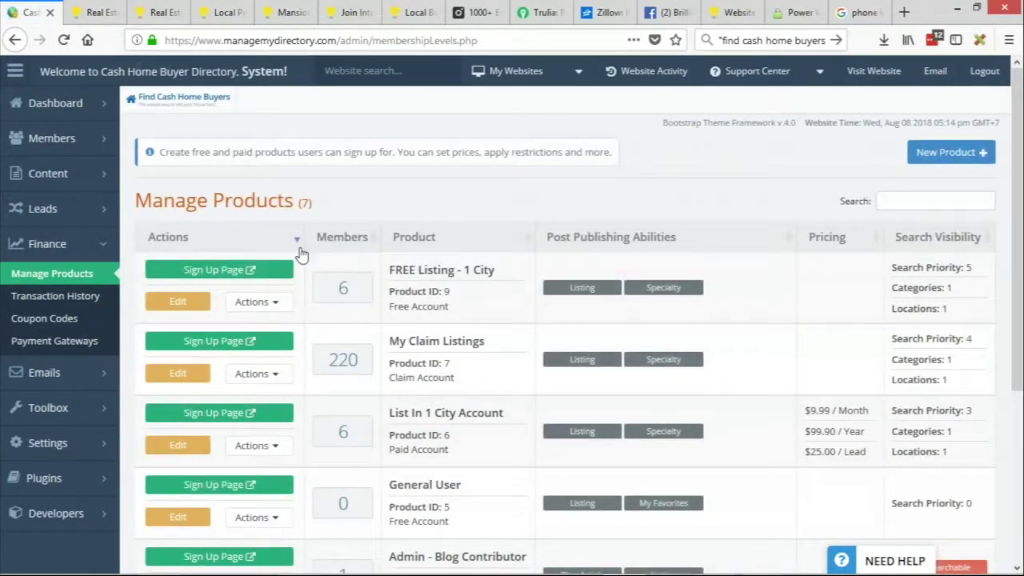
scroll(478, 342, down, 3)
scroll(477, 342, down, 3)
drag(391, 343, 558, 393)
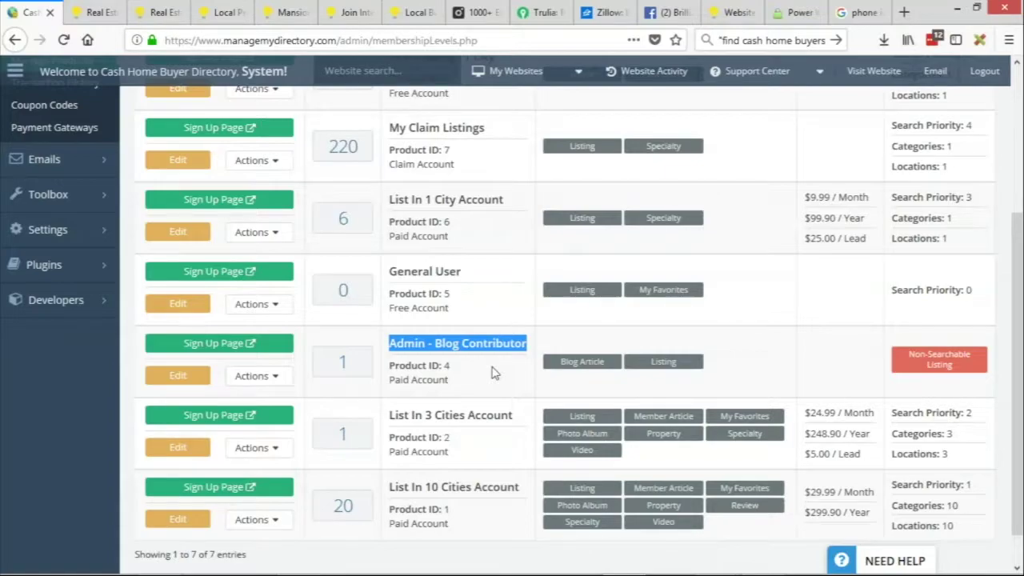
scroll(494, 372, down, 1)
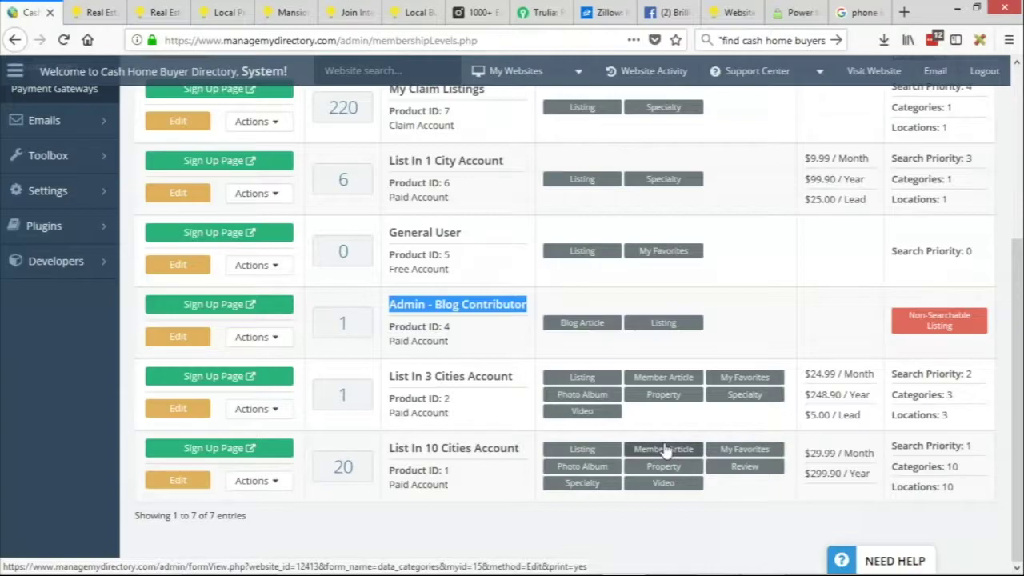
click(168, 337)
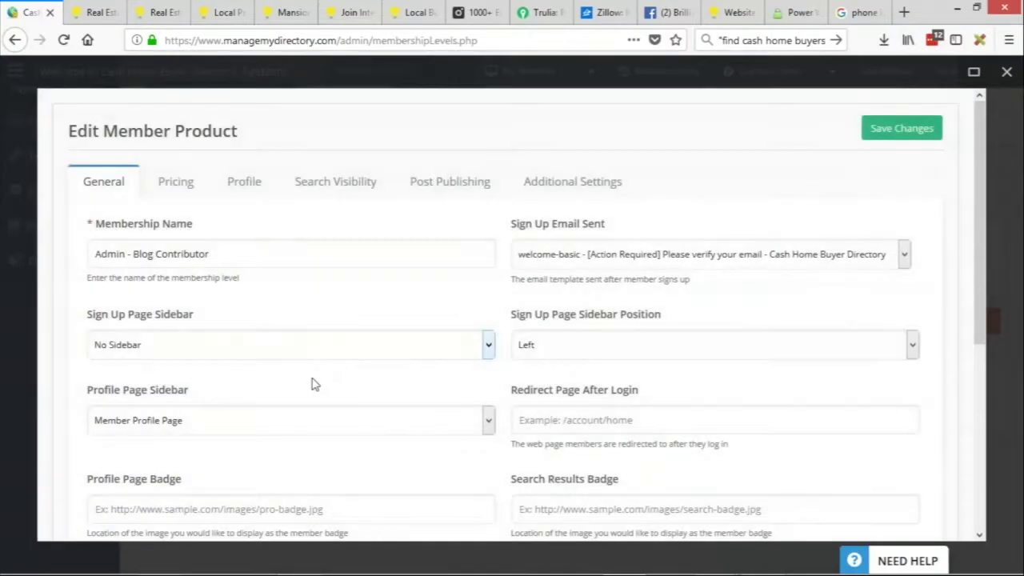
click(461, 189)
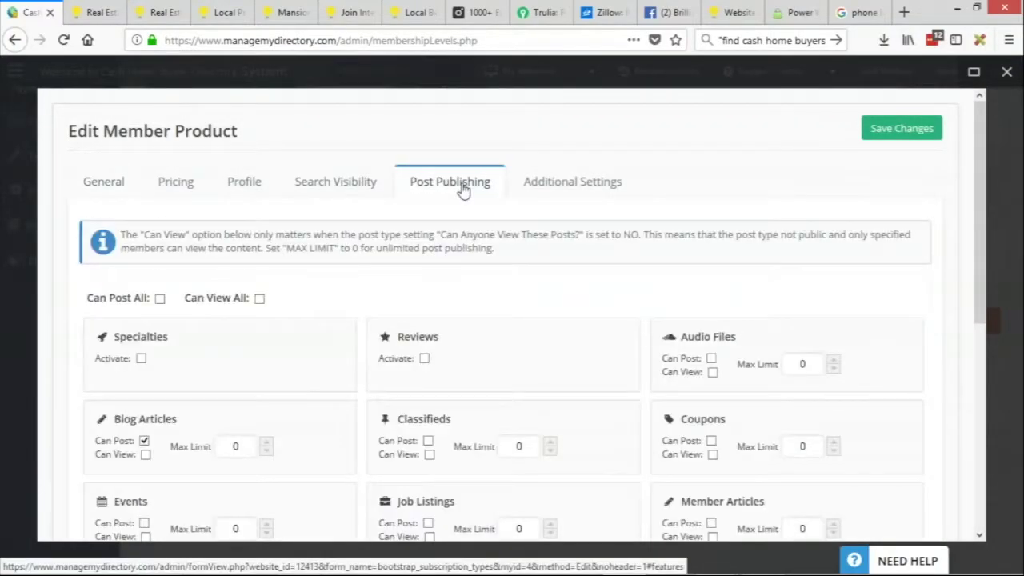
Allow the Admin - Blog Contributor membership to post Member Articles, save the product and close its editor.
scroll(587, 277, down, 3)
click(711, 311)
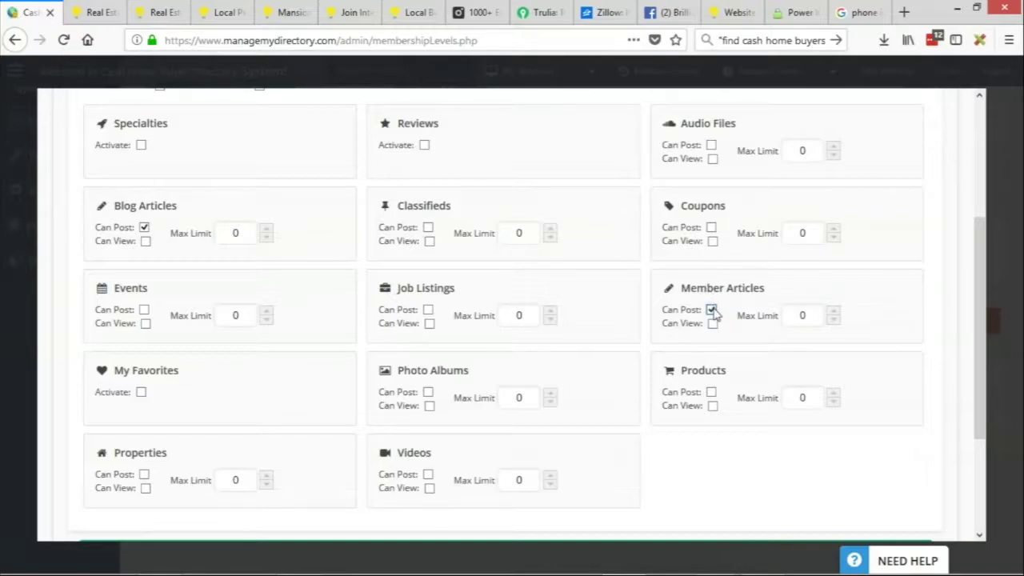
scroll(450, 301, up, 1)
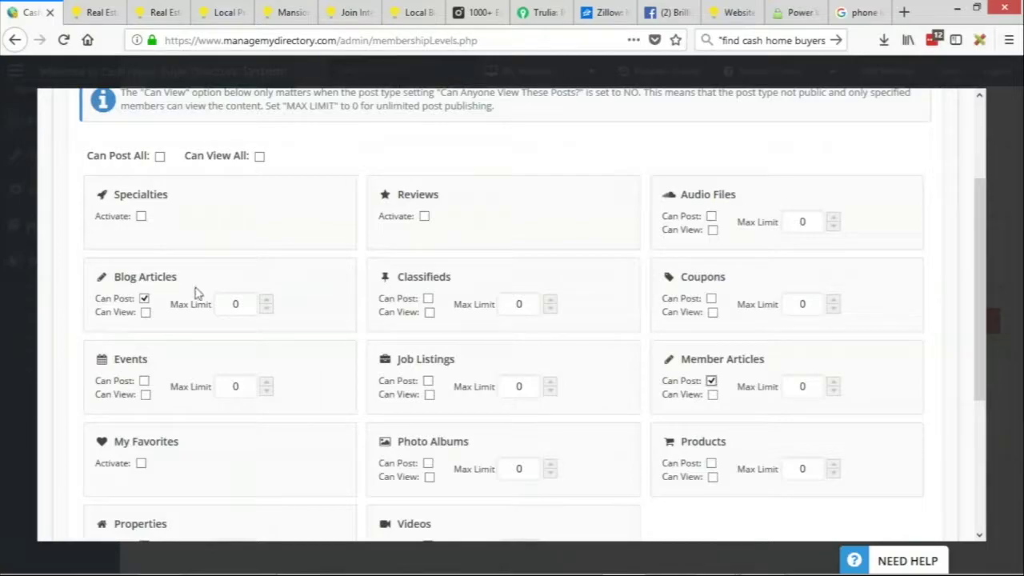
scroll(197, 291, up, 2)
scroll(842, 223, up, 1)
click(902, 127)
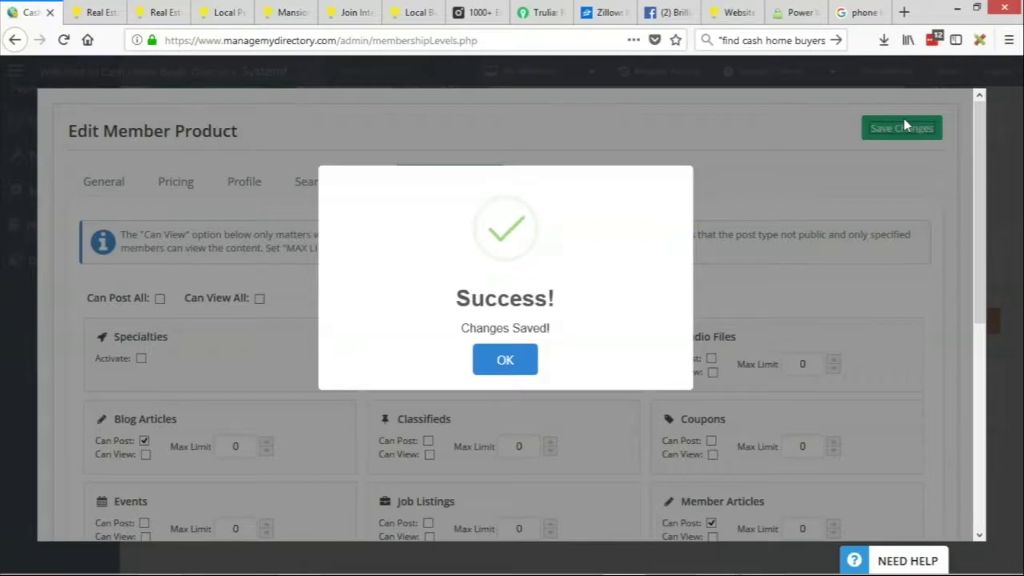
click(504, 361)
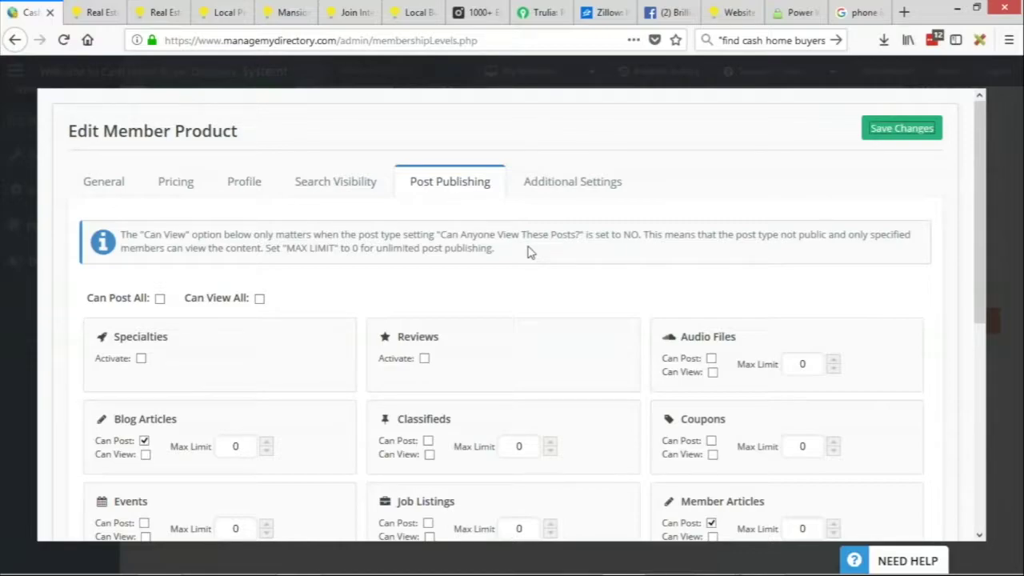
click(4, 175)
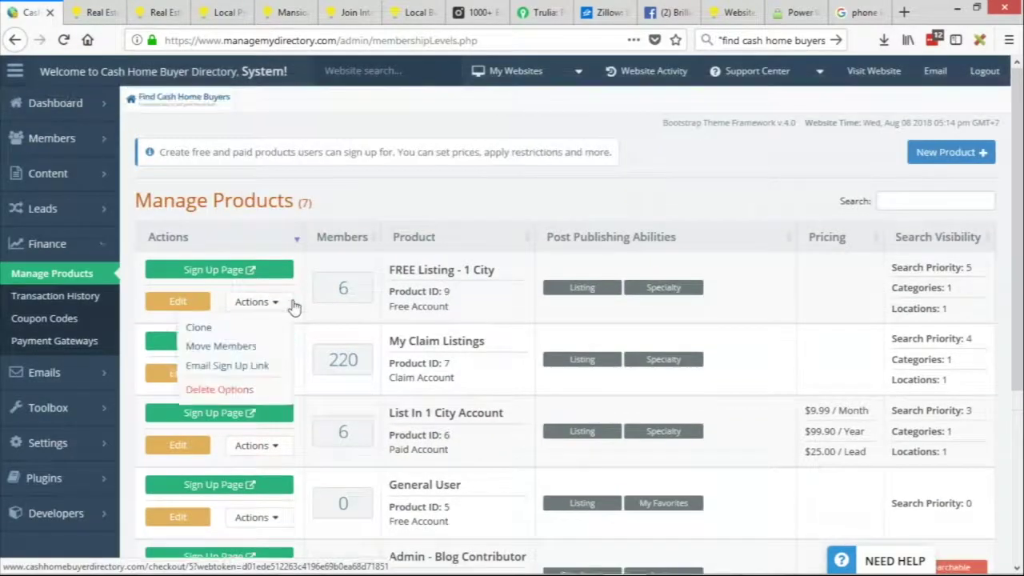
View the post types list and the Member Article entries among the site's published posts.
mouse_move(48, 172)
click(181, 242)
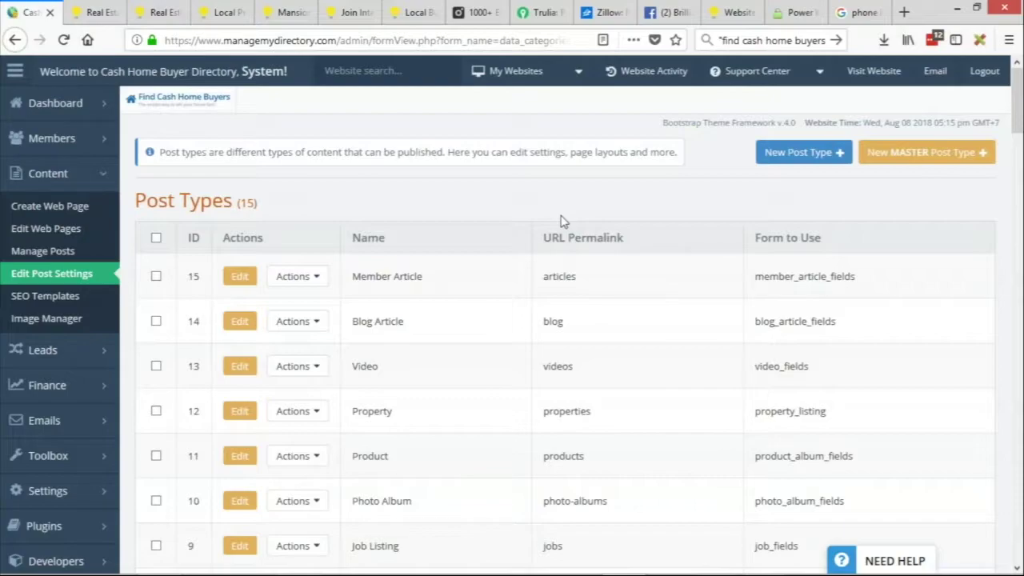
click(41, 252)
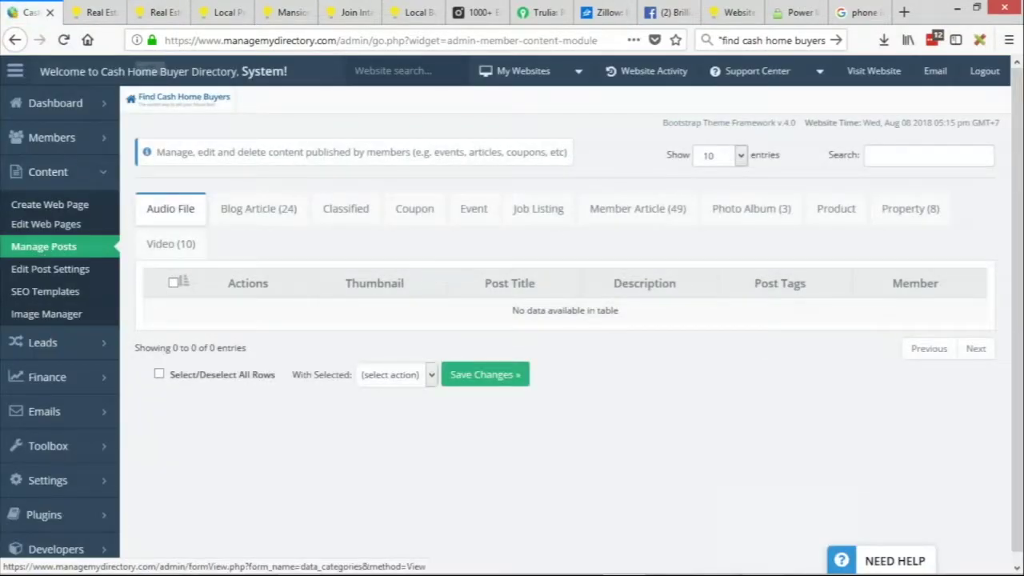
click(638, 208)
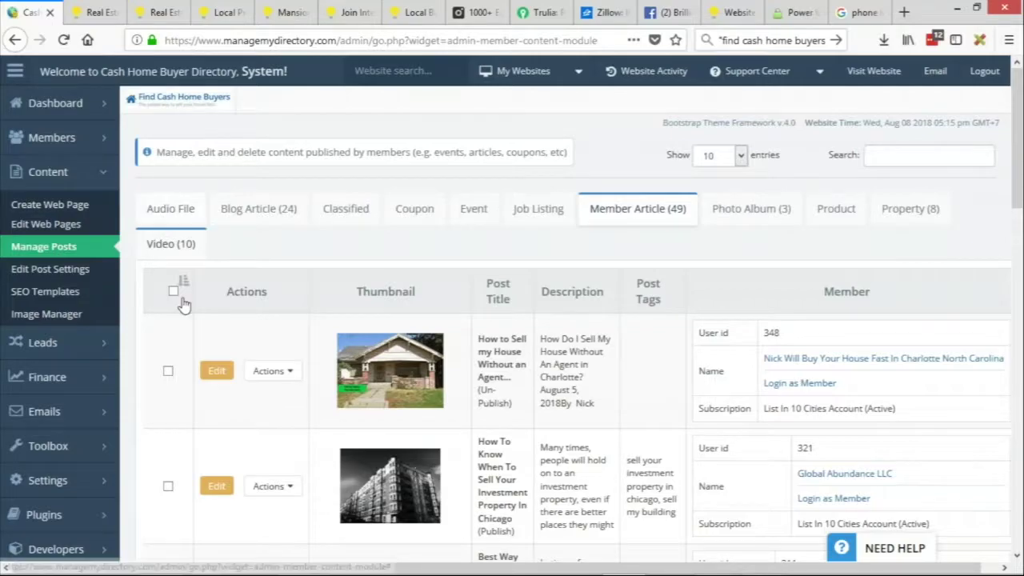
Return to the post type settings and clone the Blog Article post type.
click(20, 270)
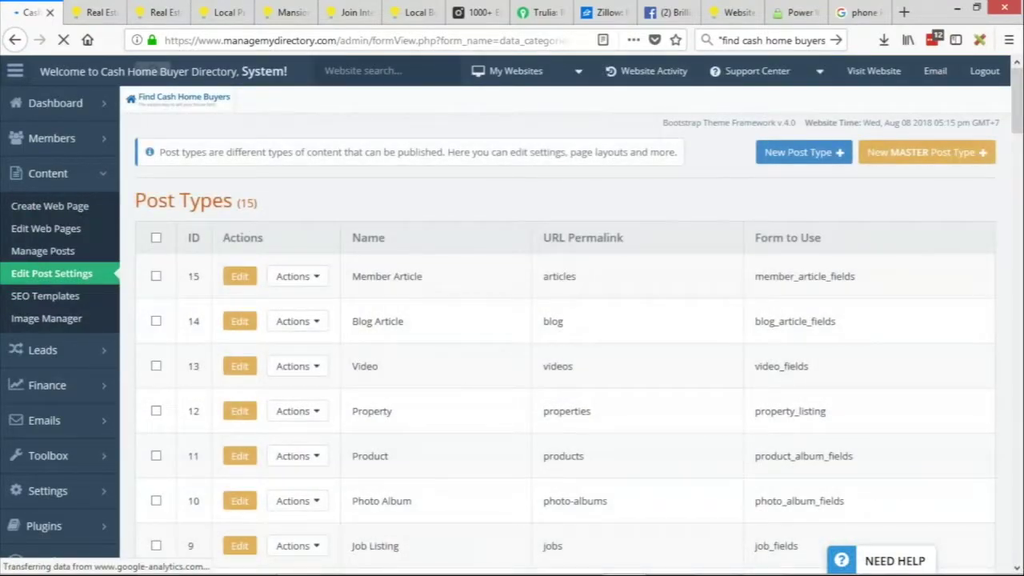
drag(434, 321, 337, 328)
click(298, 321)
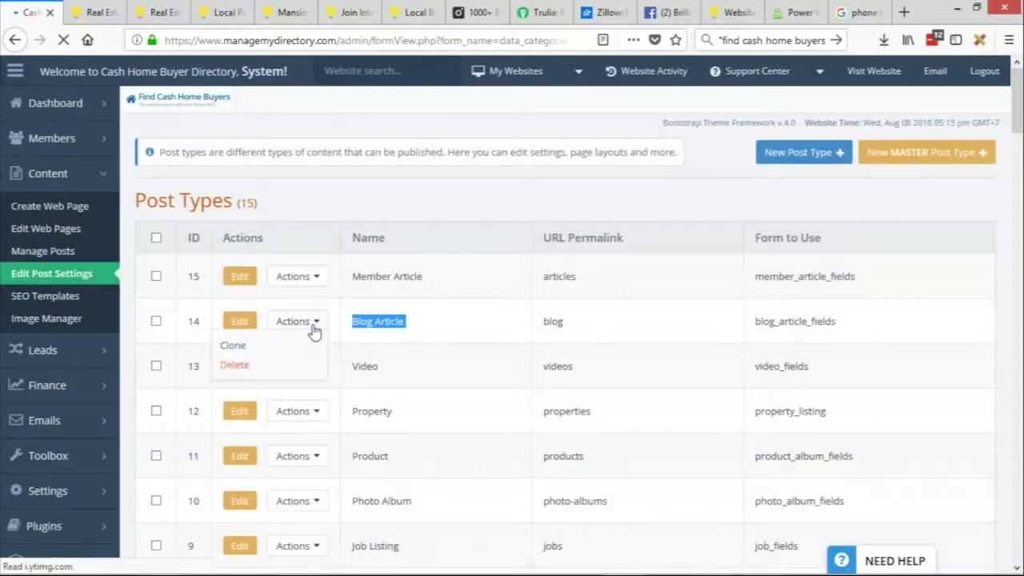
click(276, 366)
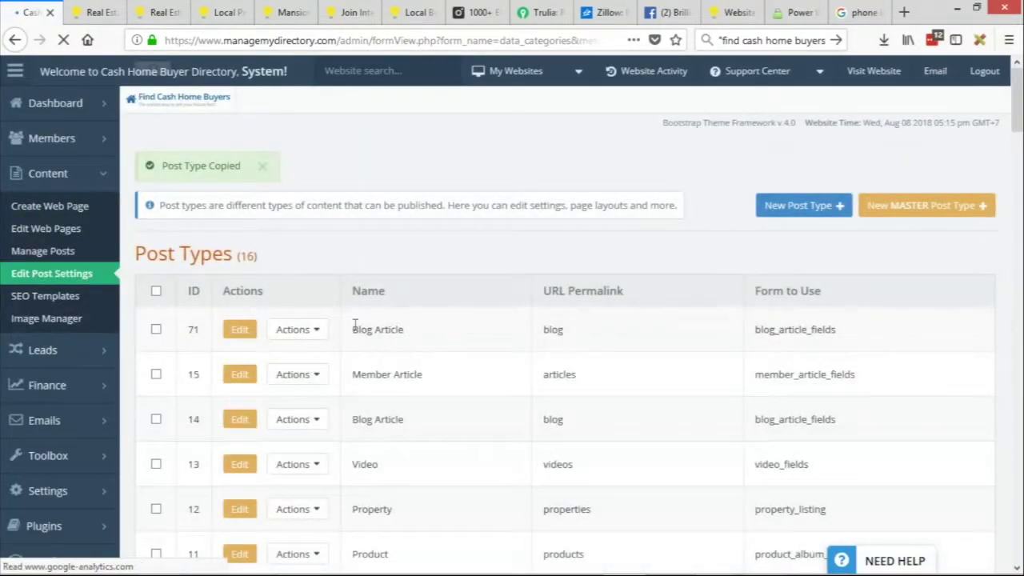
Open the cloned Blog Article post type and rename it "Cash Buyer Articles".
click(228, 331)
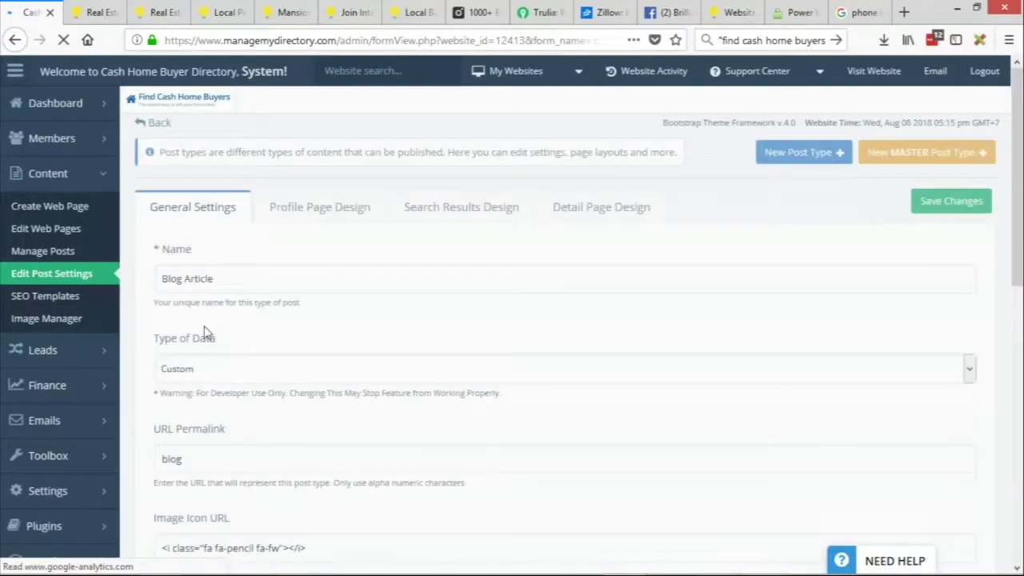
drag(214, 278, 125, 282)
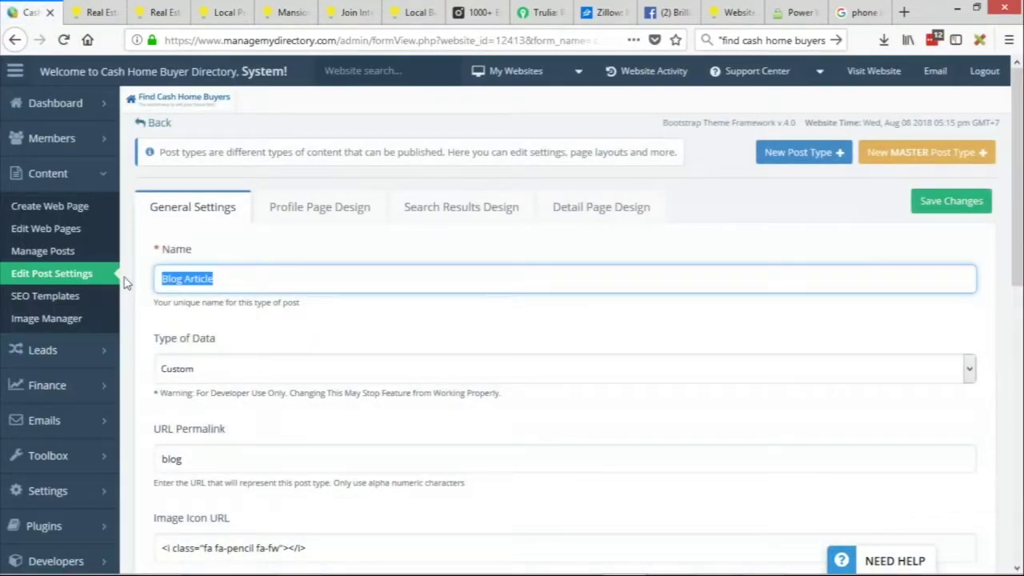
text(INve)
key(BackSpace)
key(BackSpace)
key(BackSpace)
key(BackSpace)
text(Cash Buyer )
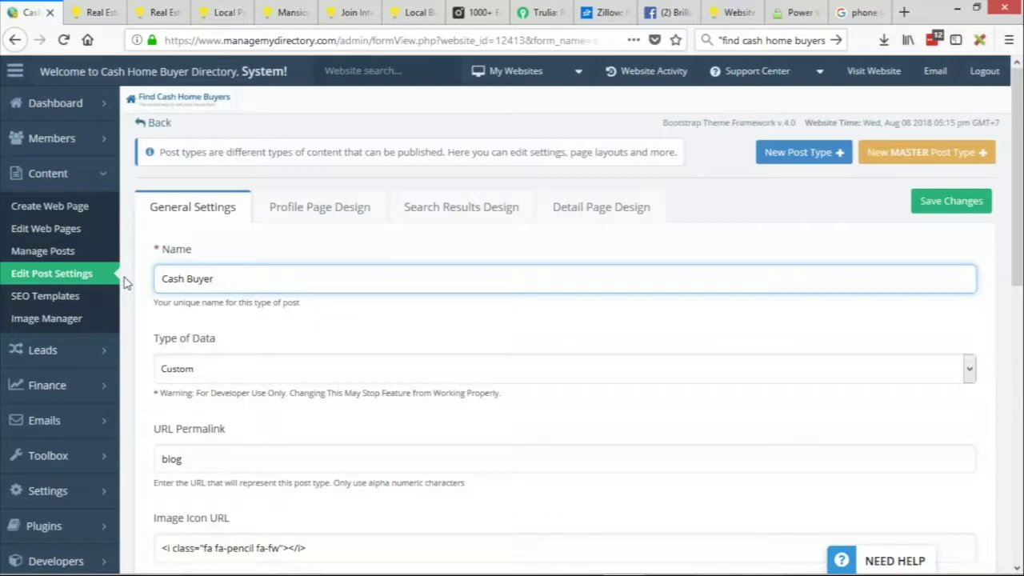
text(Articlers)
Copy the post type's name into the URL permalink and rework it as "cash-buyer-Articles".
drag(272, 277, 152, 276)
key(ctrl+c)
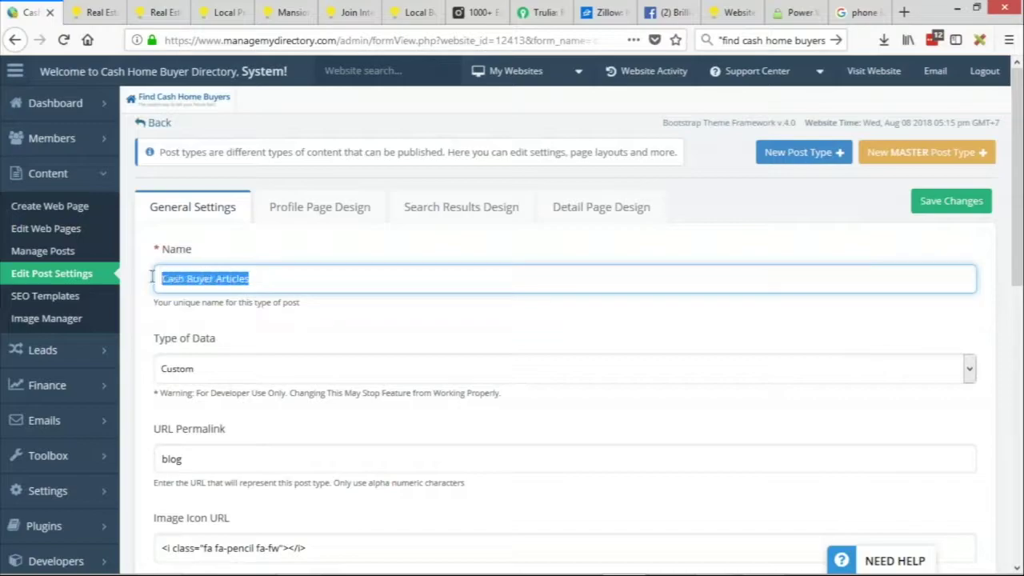
double_click(216, 466)
key(ctrl+v)
click(163, 460)
key(Delete)
text(c)
click(183, 459)
key(Delete)
text(-)
drag(193, 459, 187, 459)
text(b)
key(Right)
key(Right)
key(Right)
key(Right)
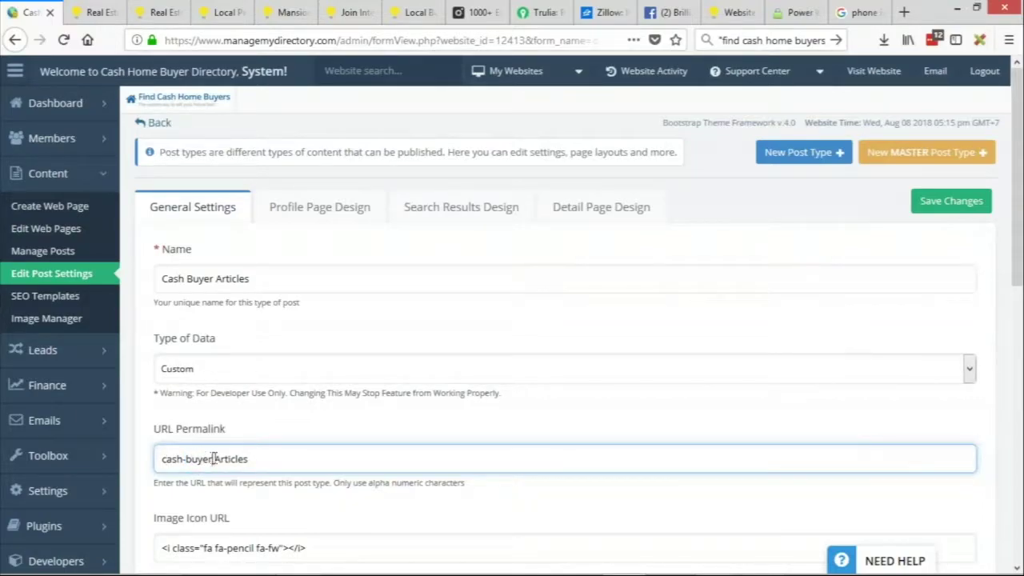
key(Delete)
text(-)
drag(246, 462, 145, 458)
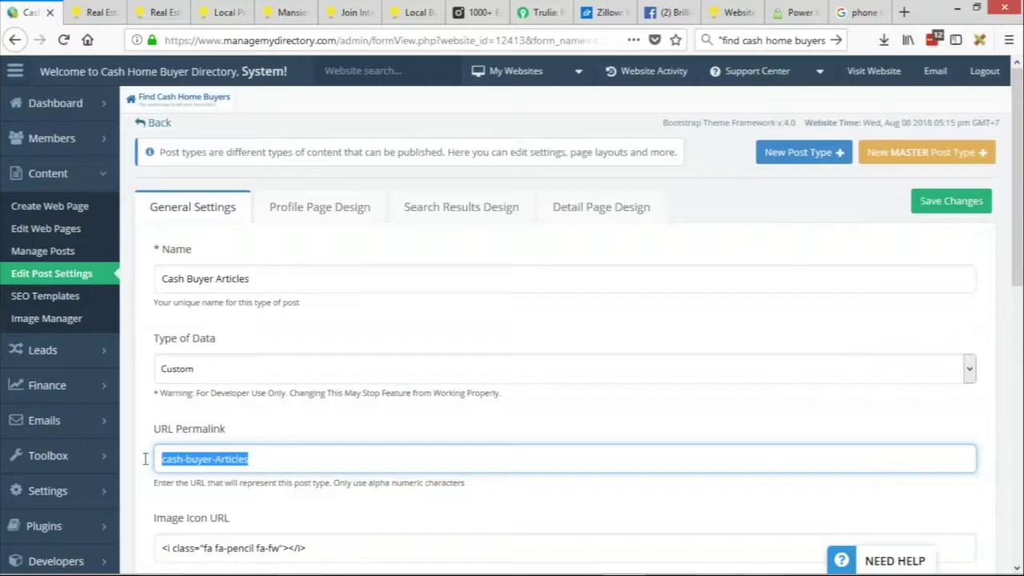
Set the post type's URL permalink to "tips-for-cash-home-buyers".
text(t)
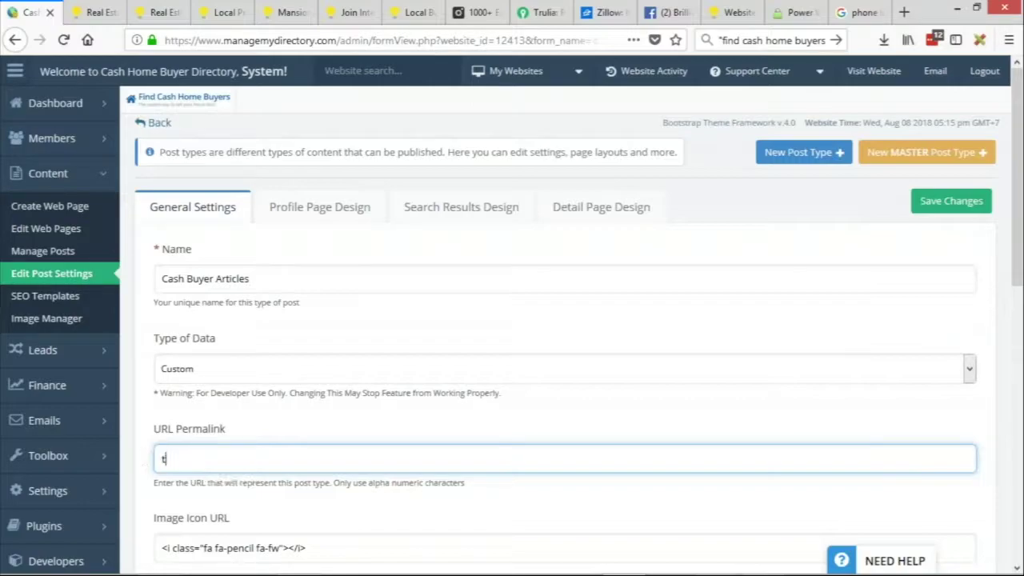
text(ips-for-cash-home-buyers)
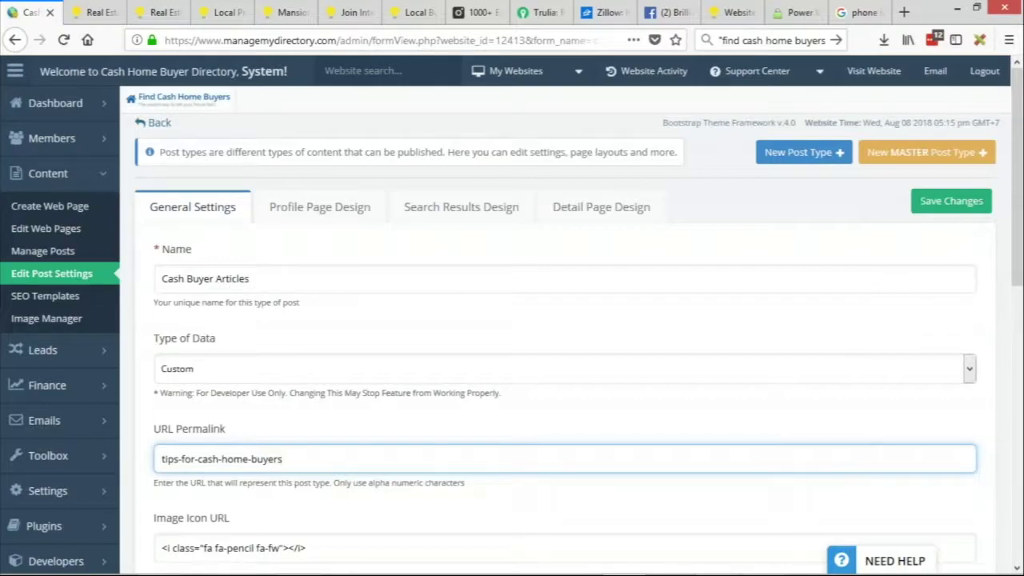
Set the profile page tab name and the search results Default H1 to "Cash Buyer Articles".
drag(281, 276, 129, 269)
key(ctrl+c)
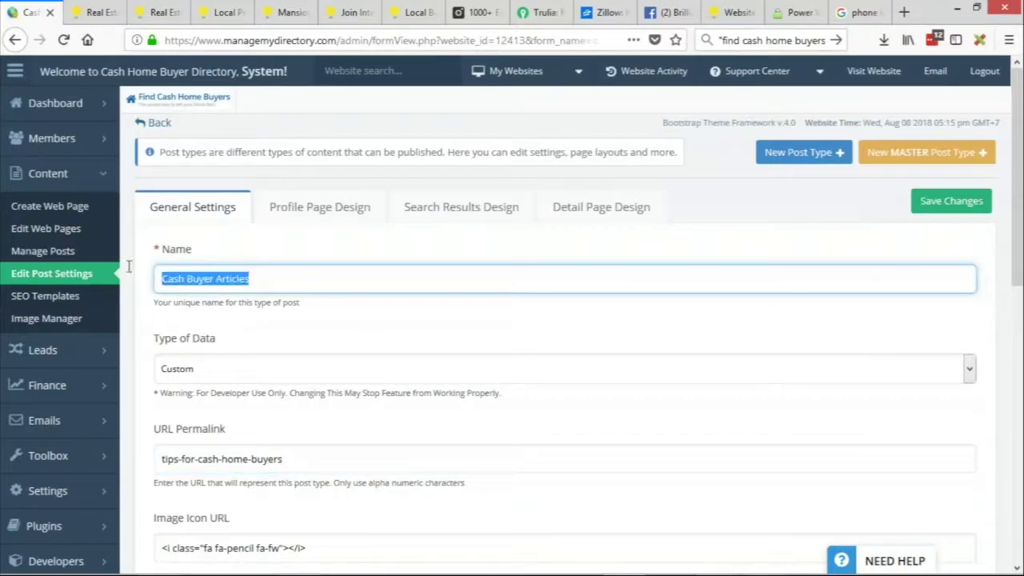
click(336, 222)
drag(232, 333, 140, 324)
key(ctrl+v)
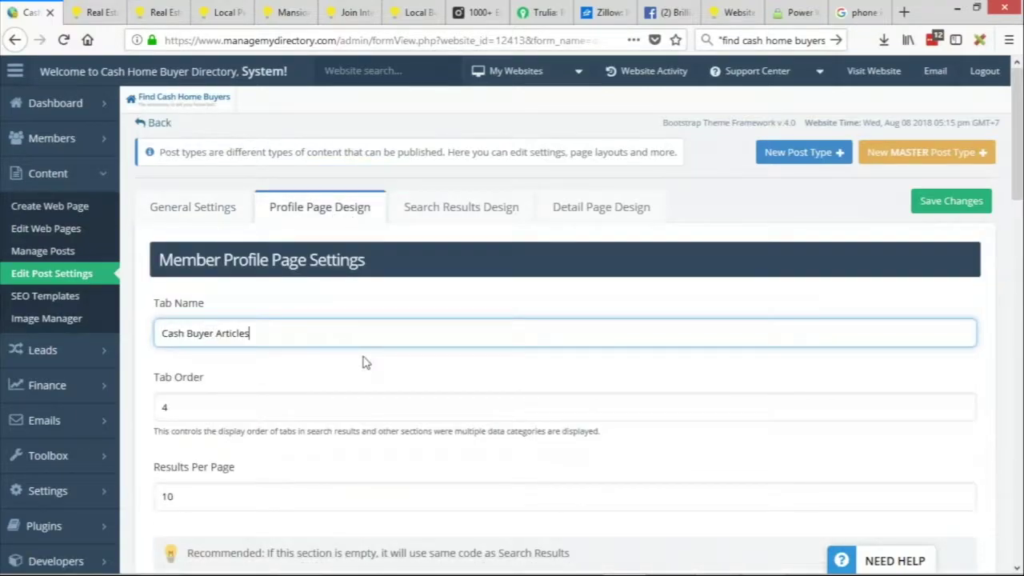
click(416, 222)
drag(248, 337, 154, 336)
key(ctrl+v)
scroll(288, 334, down, 5)
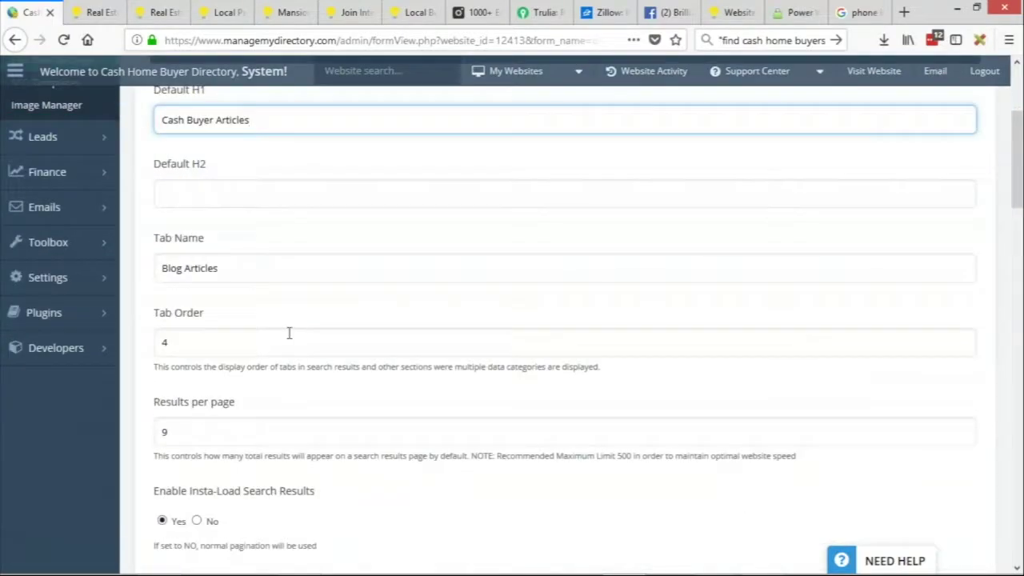
scroll(289, 336, up, 5)
Return to the post type's general settings and save all its changes.
click(200, 225)
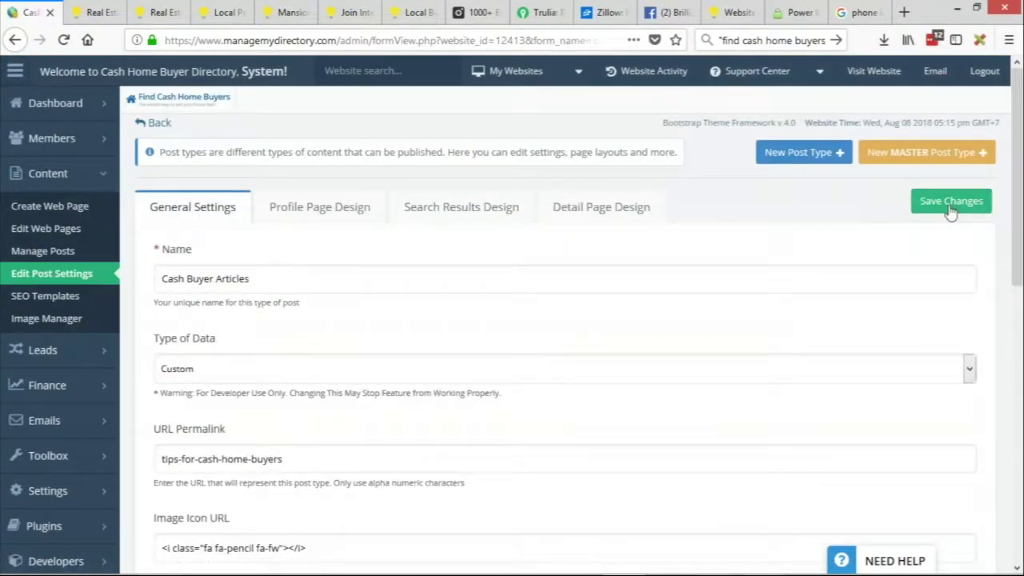
scroll(484, 290, down, 5)
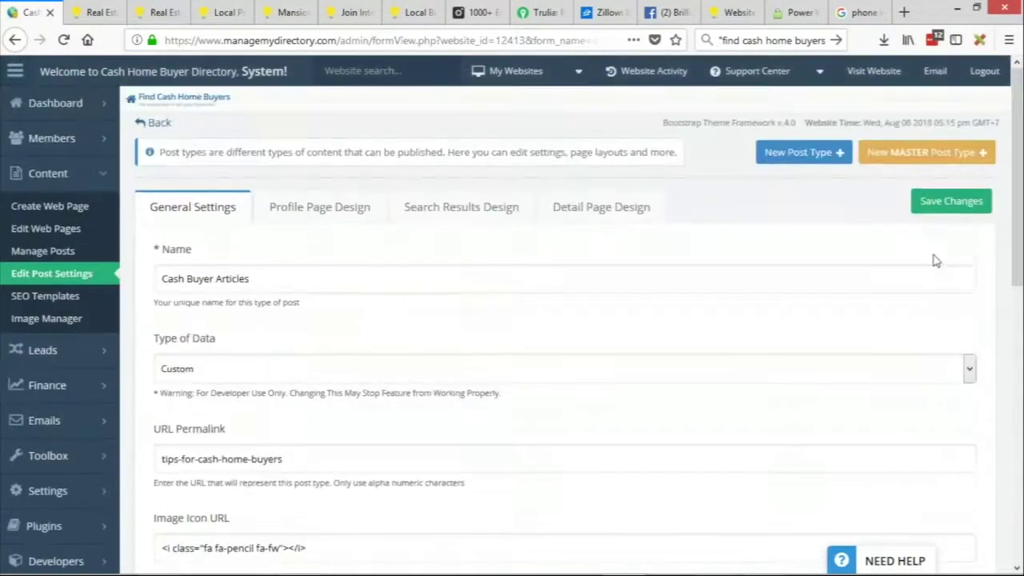
click(959, 212)
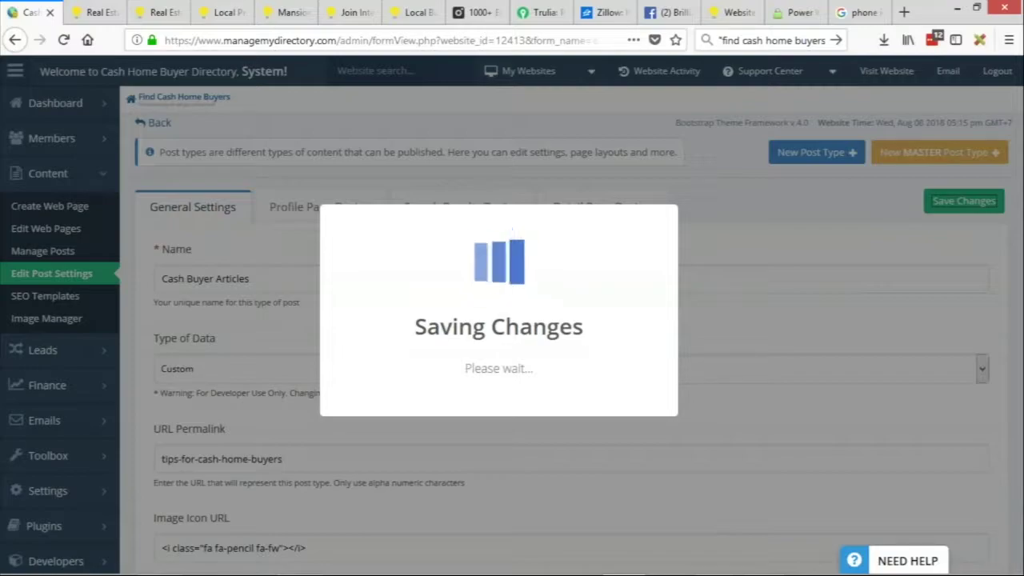
click(499, 407)
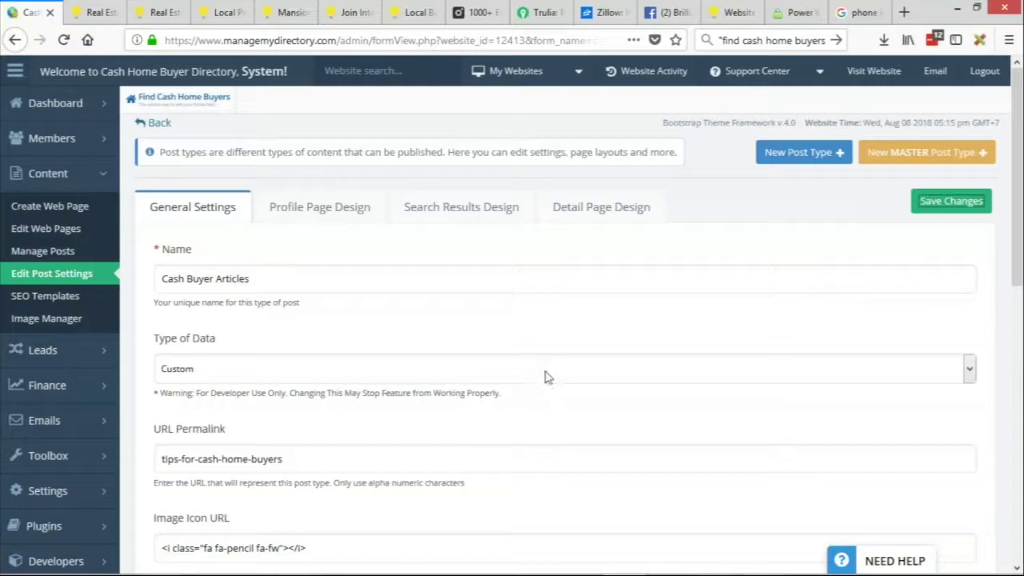
Open the post publishing settings of the Admin - Blog Contributor membership product.
scroll(144, 387, down, 2)
click(167, 314)
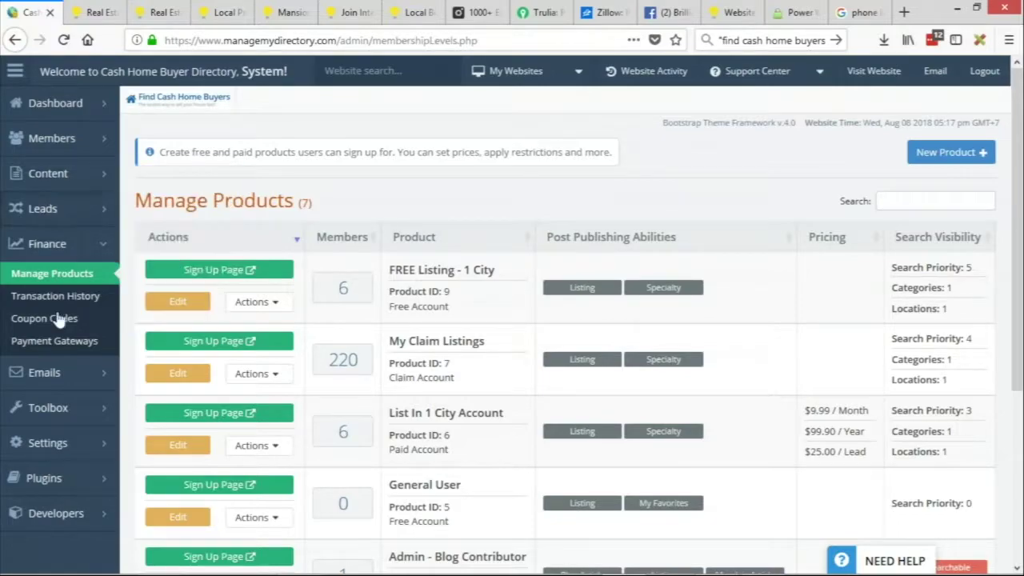
mouse_move(59, 409)
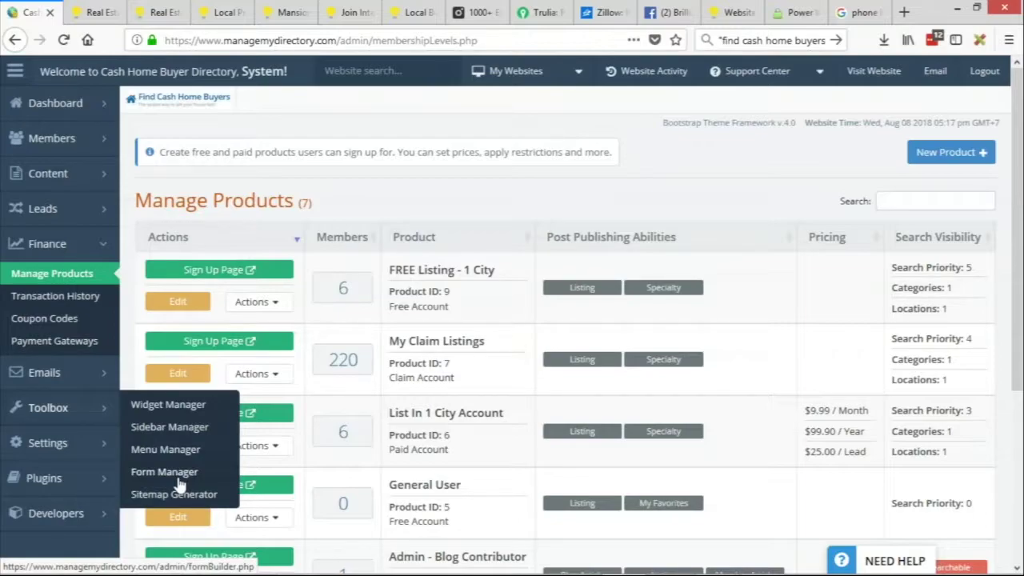
scroll(502, 412, down, 3)
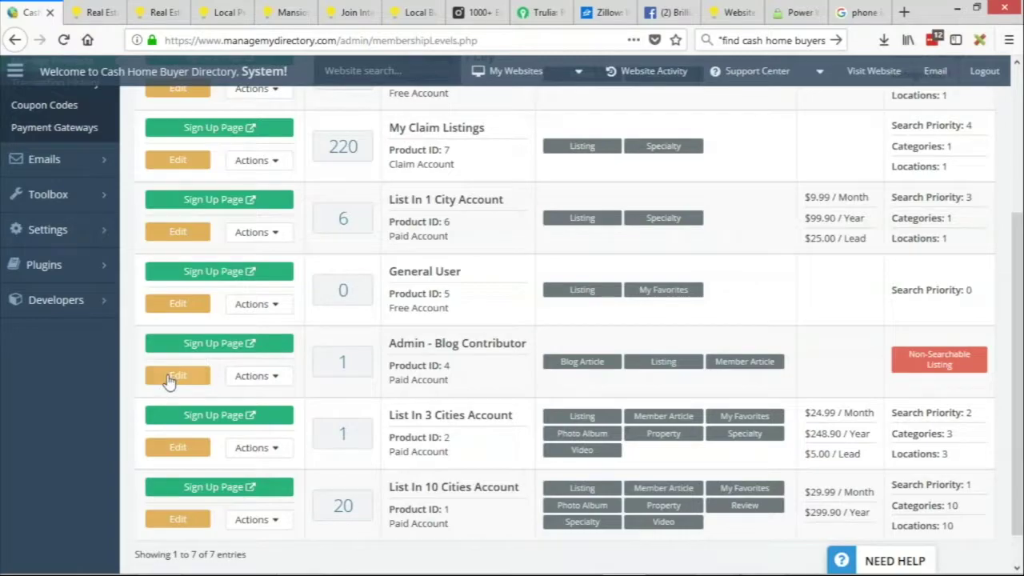
click(170, 376)
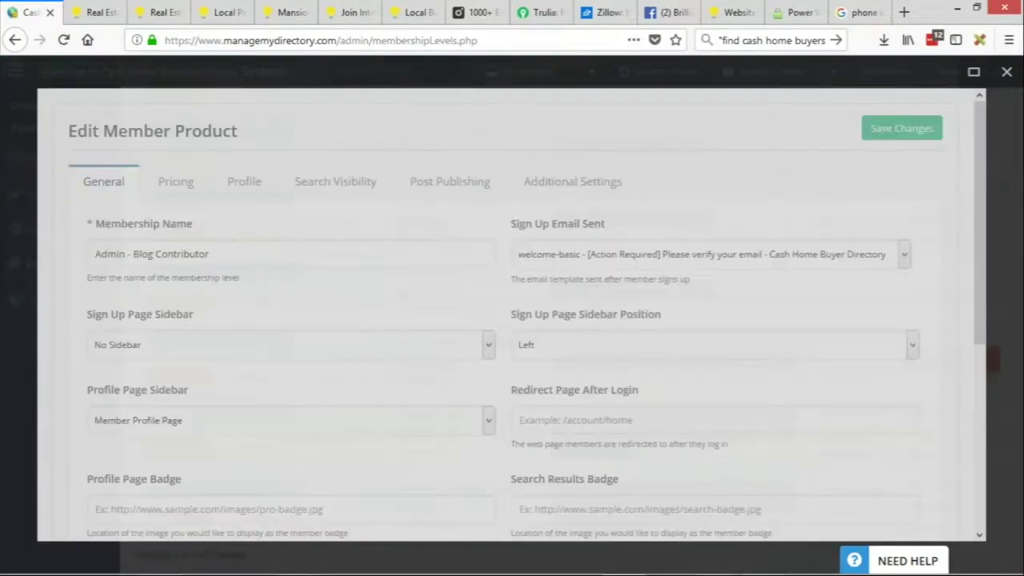
click(462, 184)
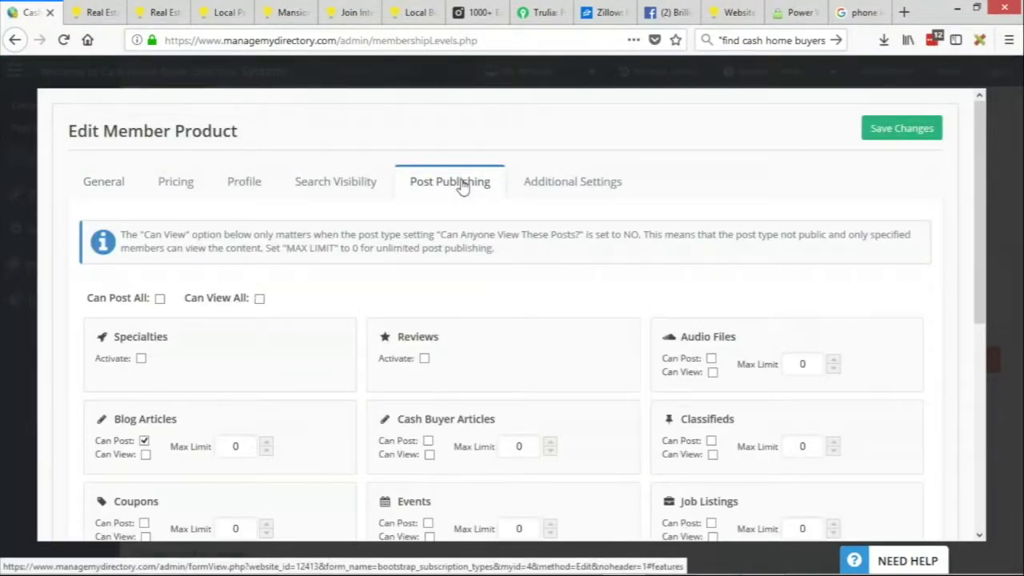
Allow the Blog Contributor product to post Cash Buyer Articles and remove its right to post Member Articles.
scroll(514, 231, down, 2)
drag(397, 277, 515, 288)
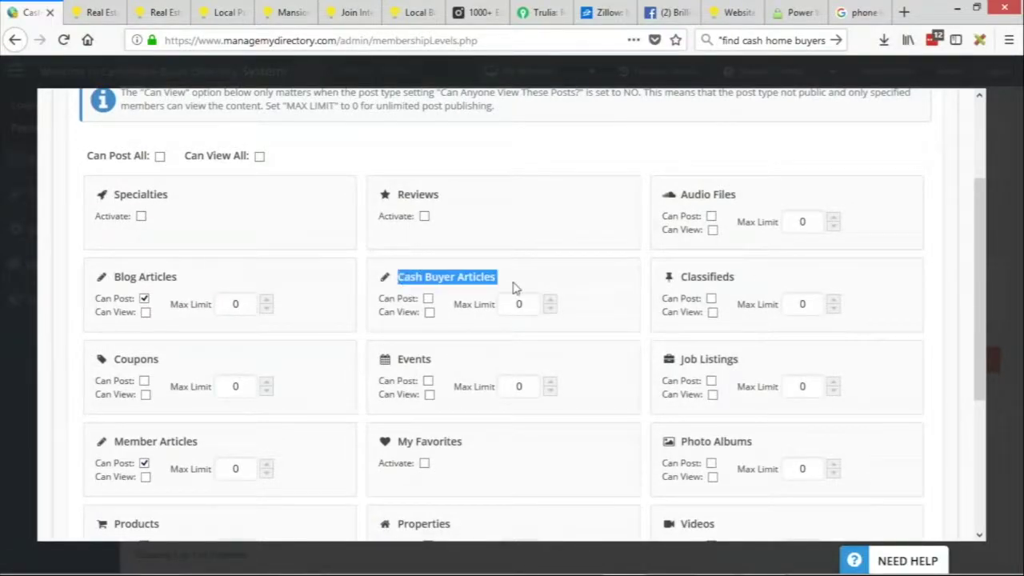
click(428, 299)
scroll(599, 441, down, 2)
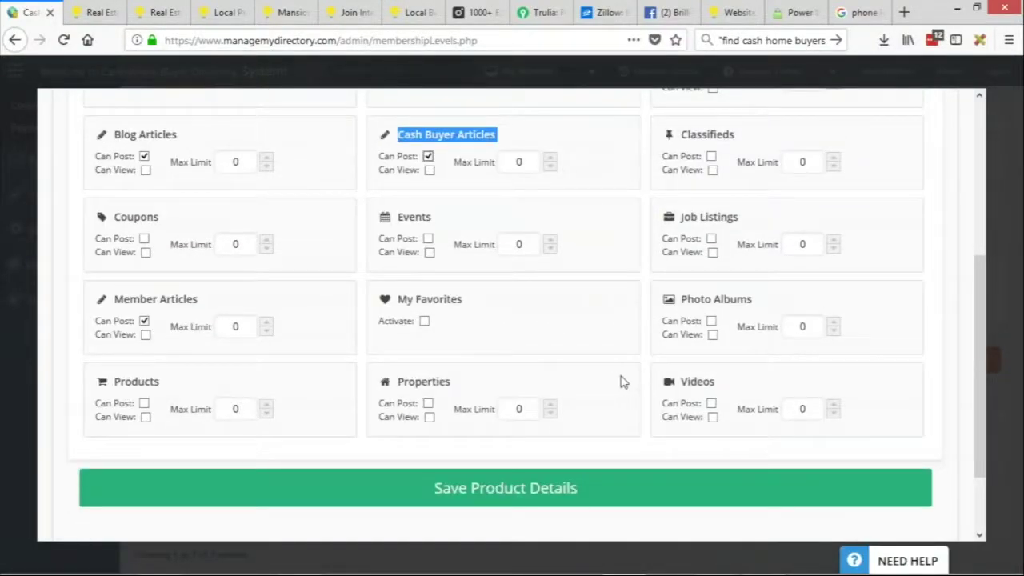
click(144, 321)
scroll(360, 296, up, 2)
click(352, 296)
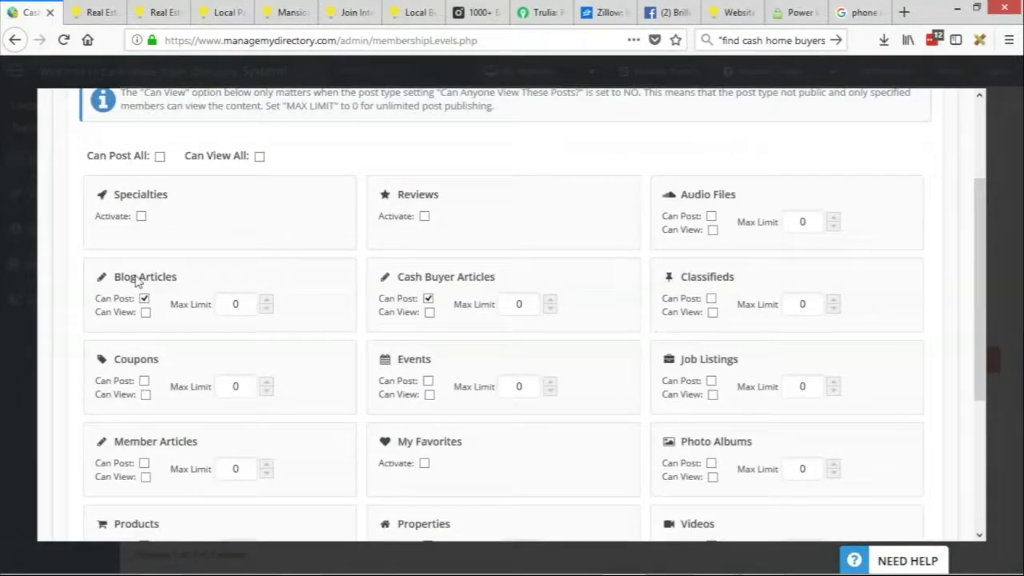
Compare the Blog Articles and Cash Buyer Articles permissions and save the membership product's changes.
drag(115, 276, 176, 277)
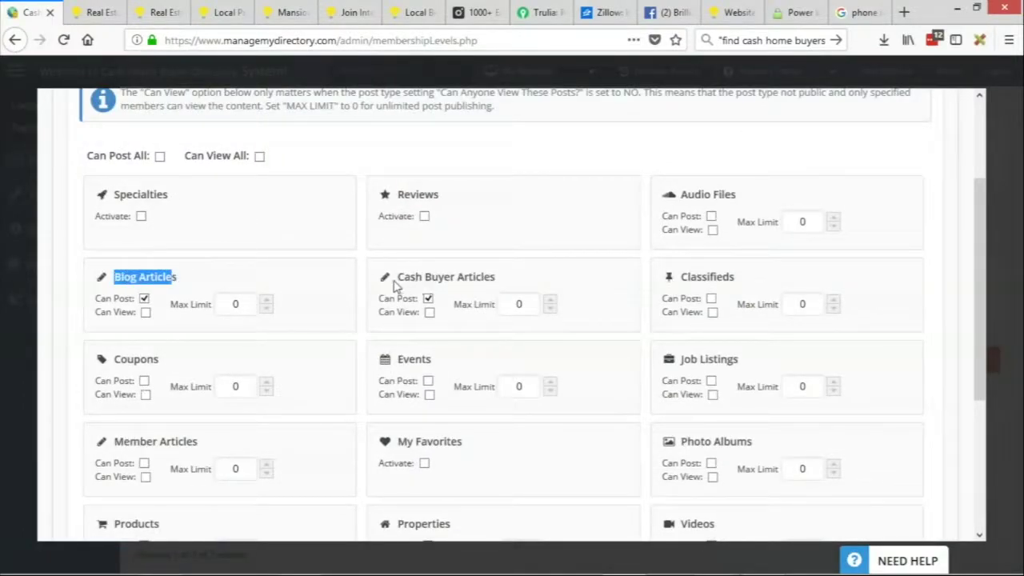
drag(395, 278, 525, 285)
drag(114, 277, 192, 277)
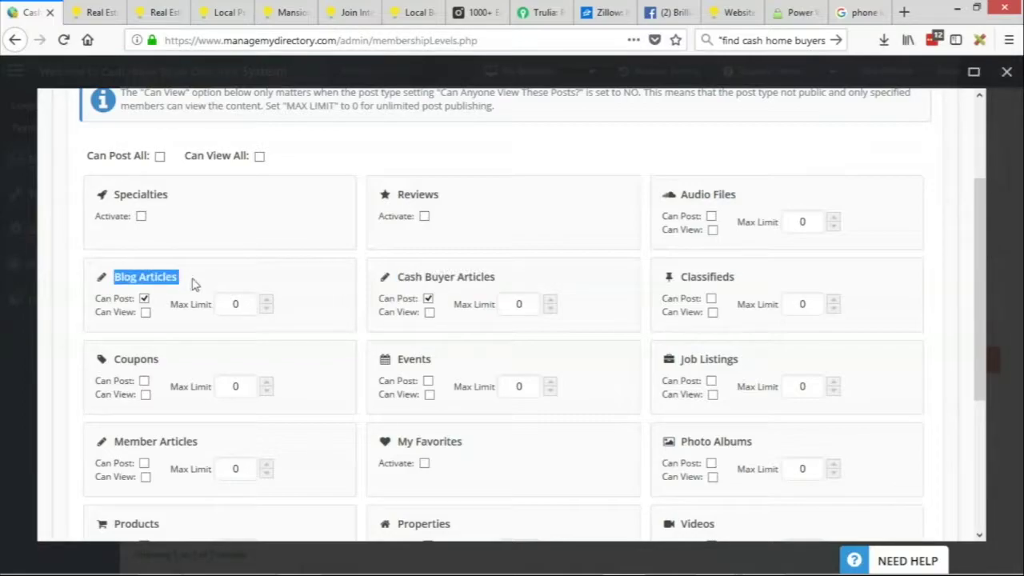
scroll(909, 182, up, 3)
click(902, 129)
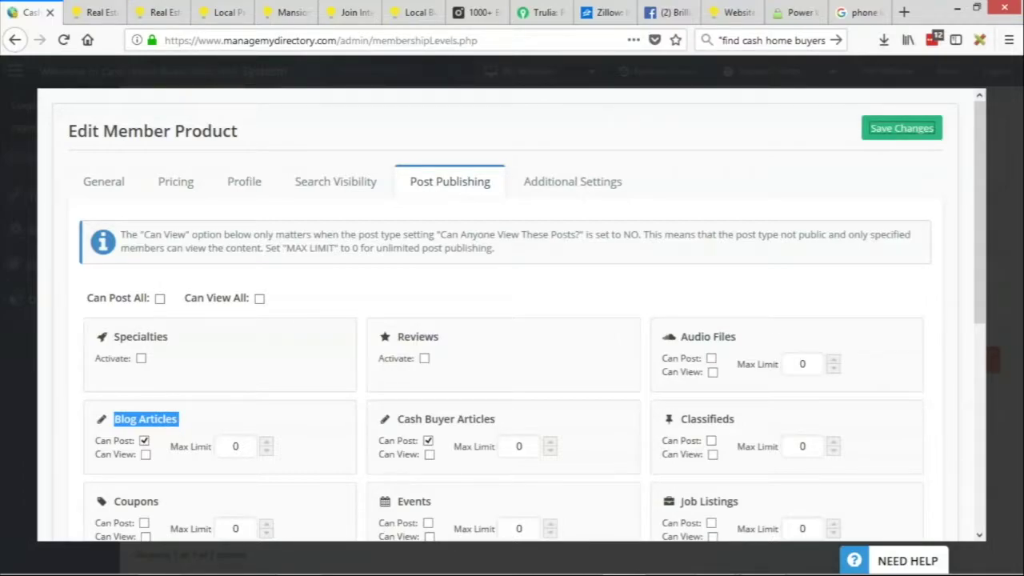
click(668, 310)
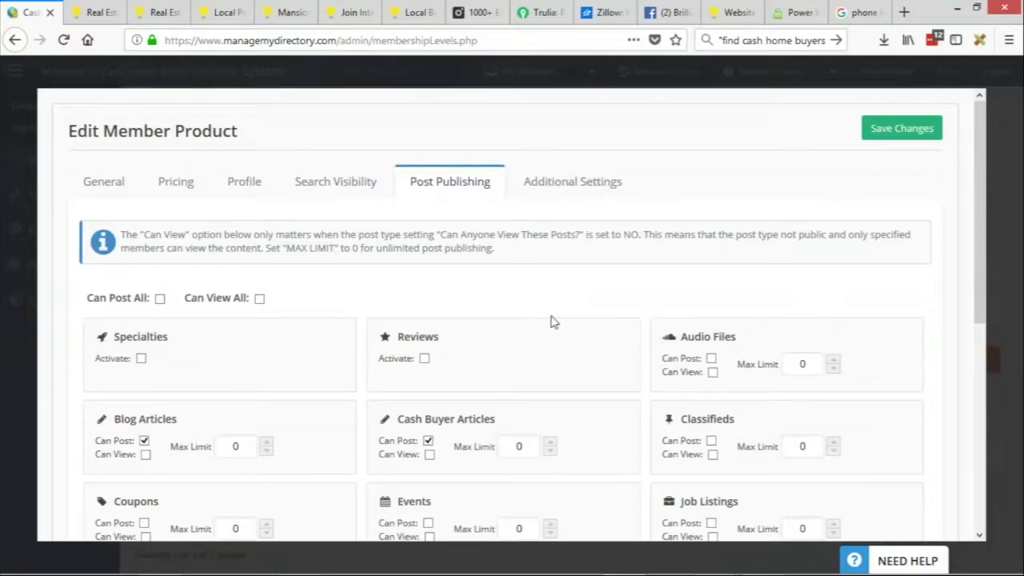
scroll(644, 306, down, 1)
scroll(649, 310, up, 1)
Open the Brilliant Directories add-ons catalogue and look through it as far as Automatic Lead Matching.
click(94, 12)
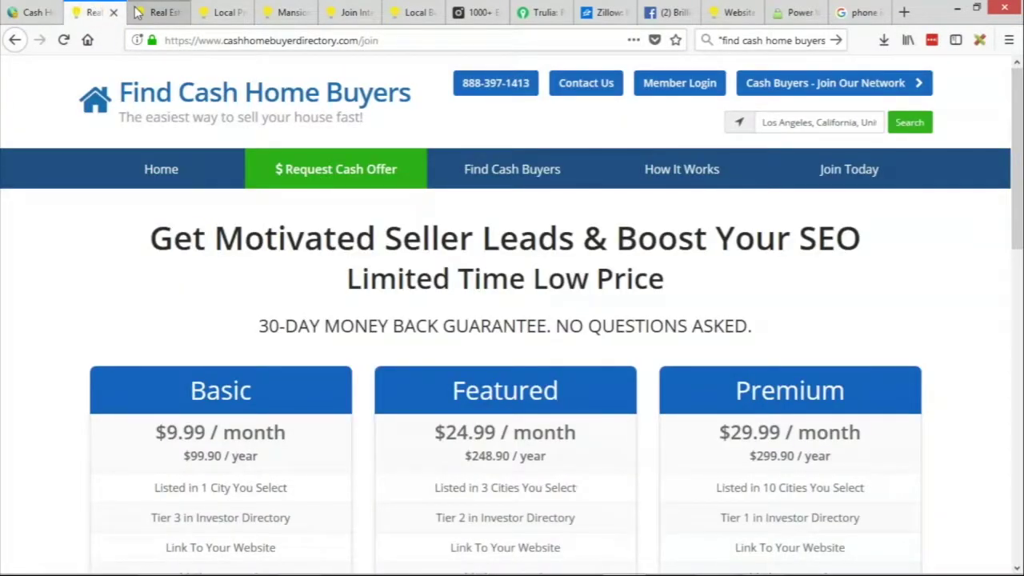
click(709, 19)
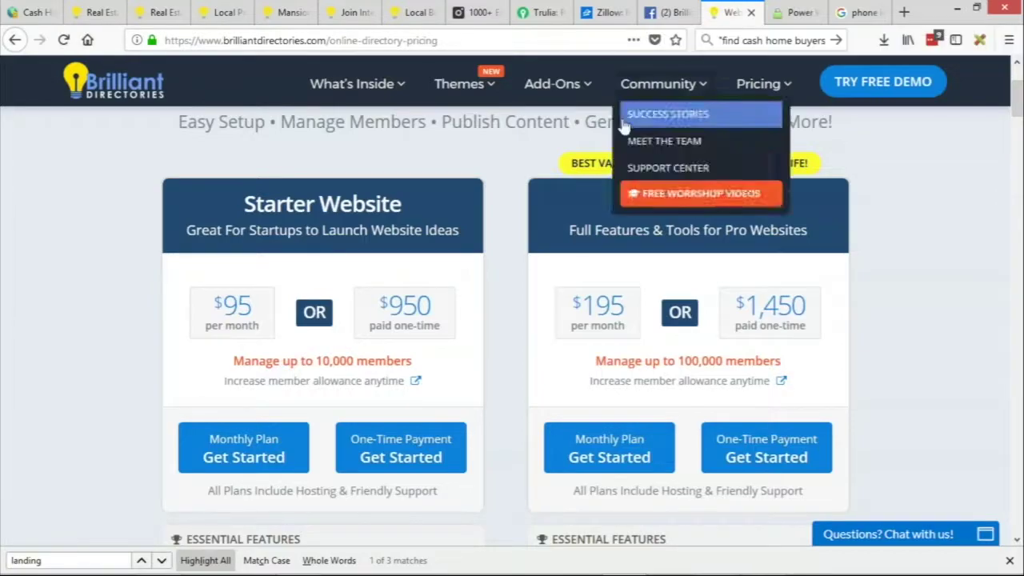
click(551, 83)
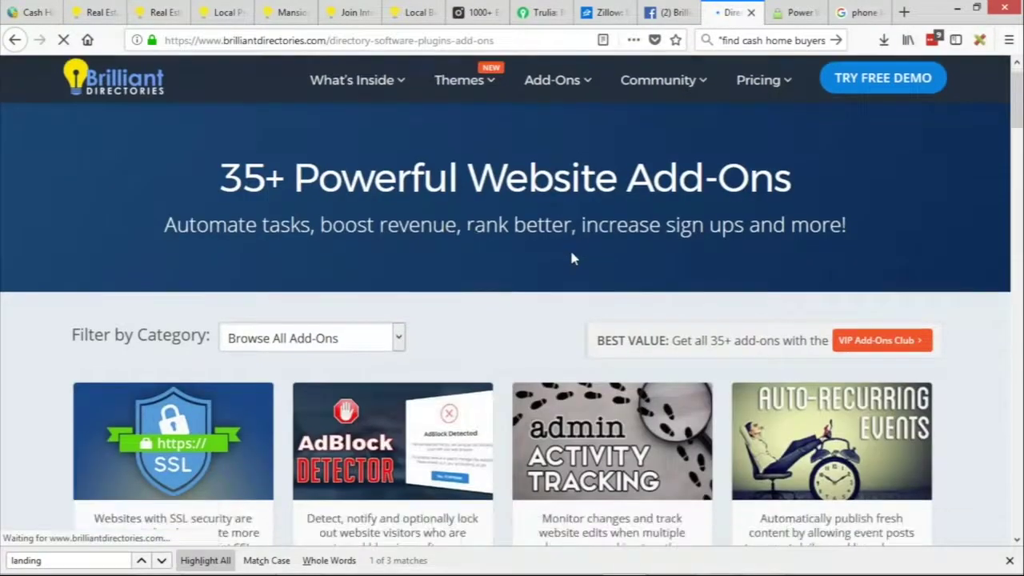
scroll(567, 249, down, 4)
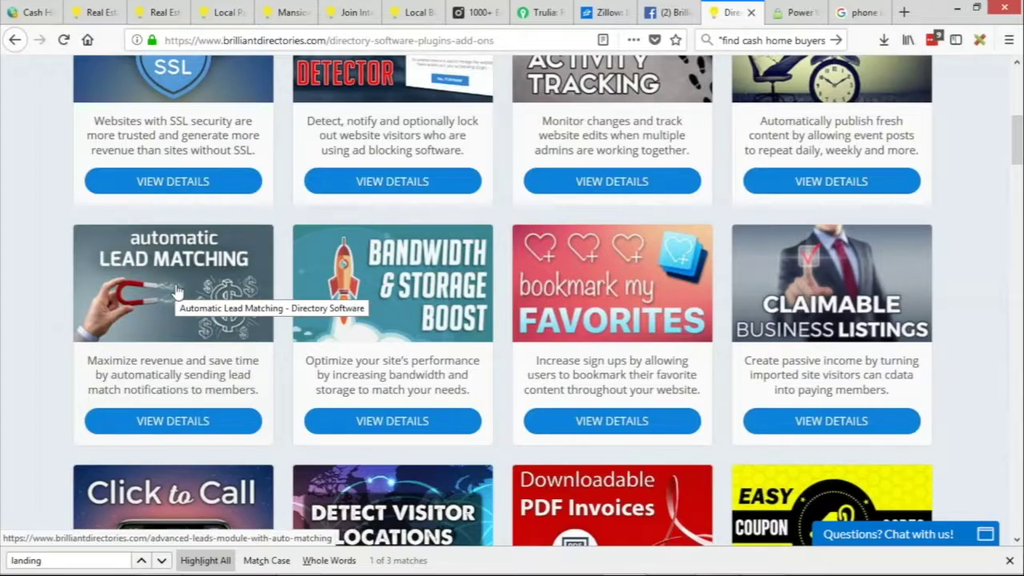
Open the Multi-City Leads plan's registration page in a separate tab and check the account name in its heading.
click(102, 10)
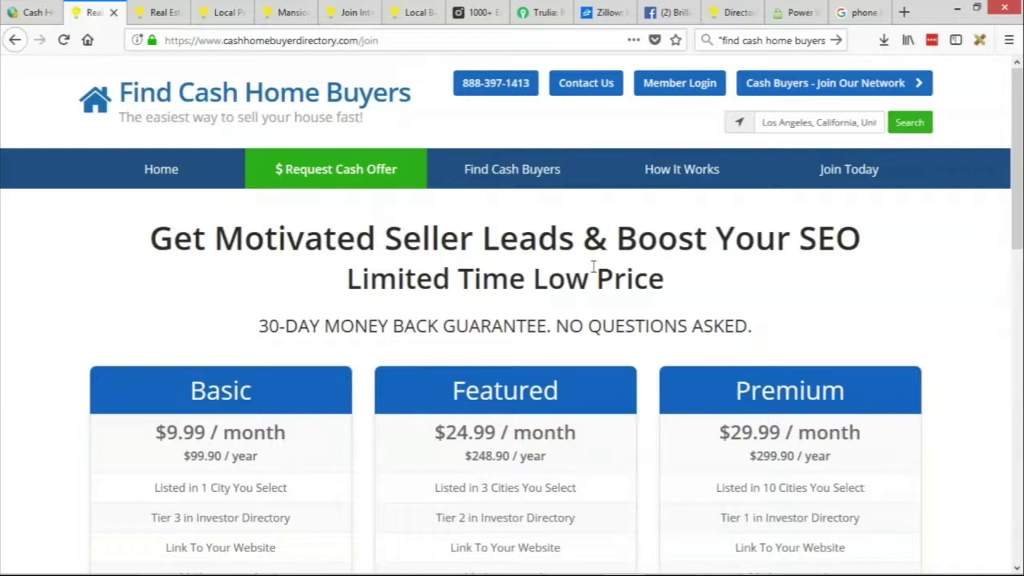
click(164, 12)
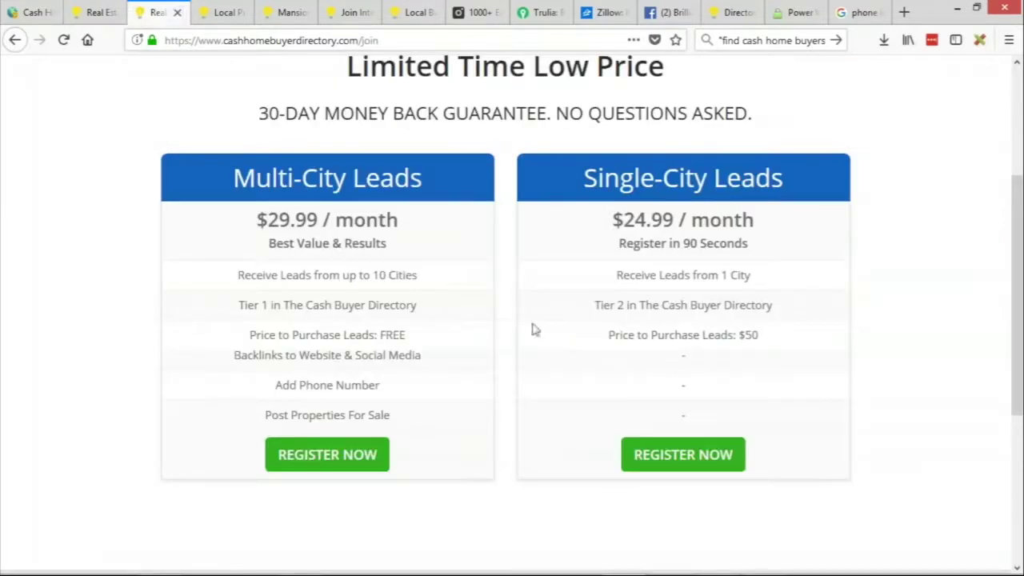
middle_click(359, 456)
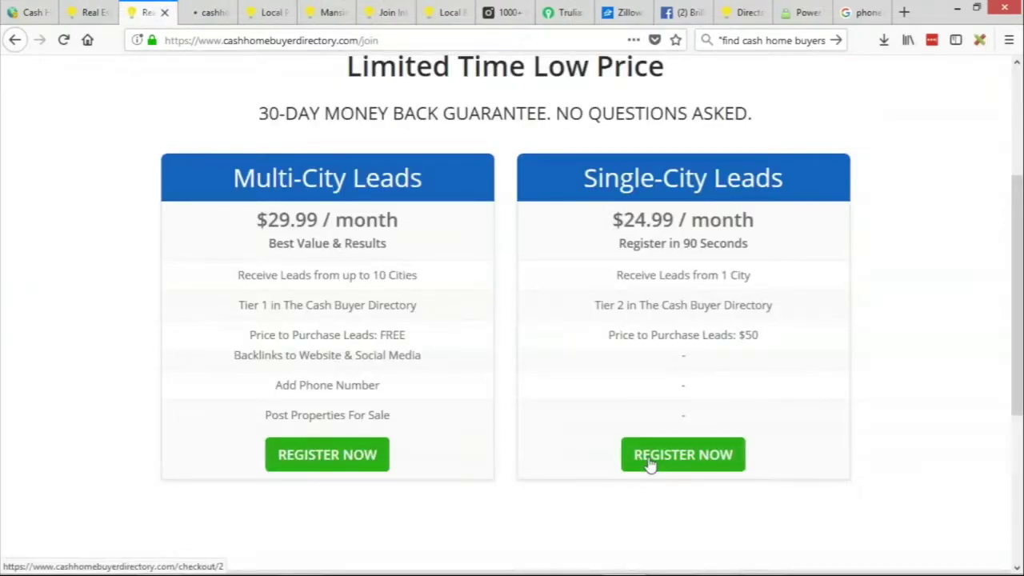
click(210, 12)
drag(321, 224, 716, 232)
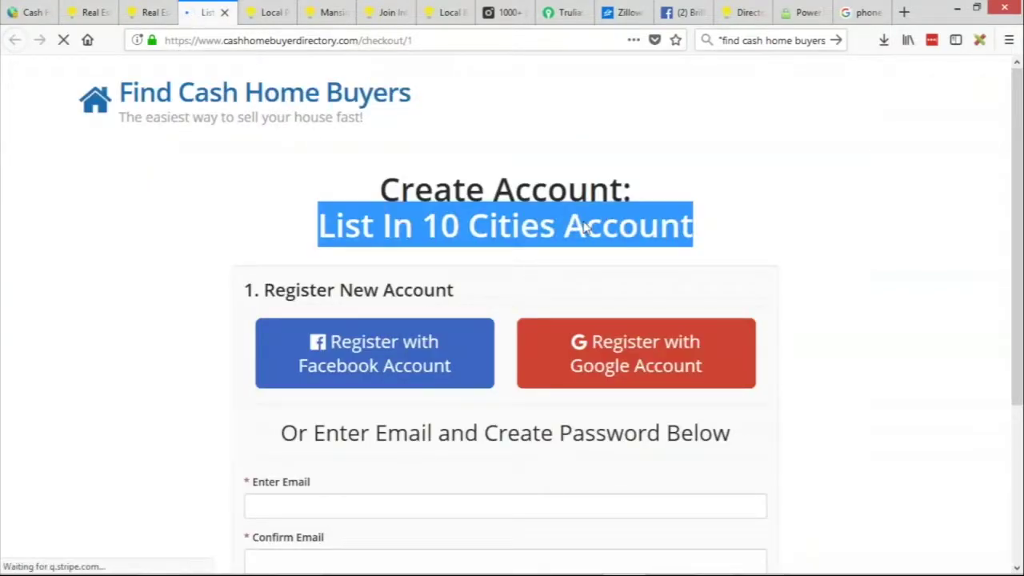
Open the Single-City Leads plan's registration page in a separate tab and compare its account name with the plan title.
click(132, 12)
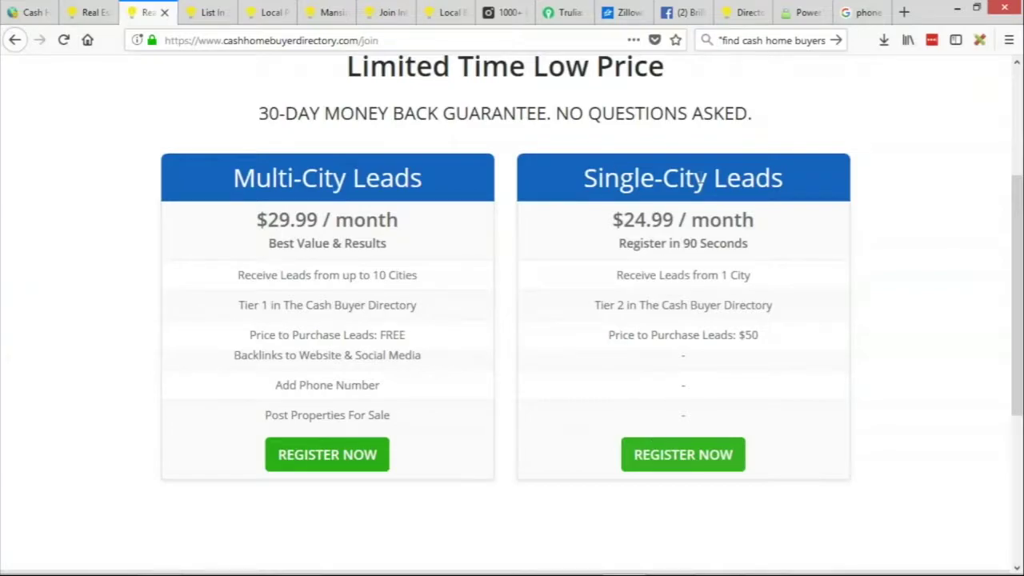
middle_click(708, 456)
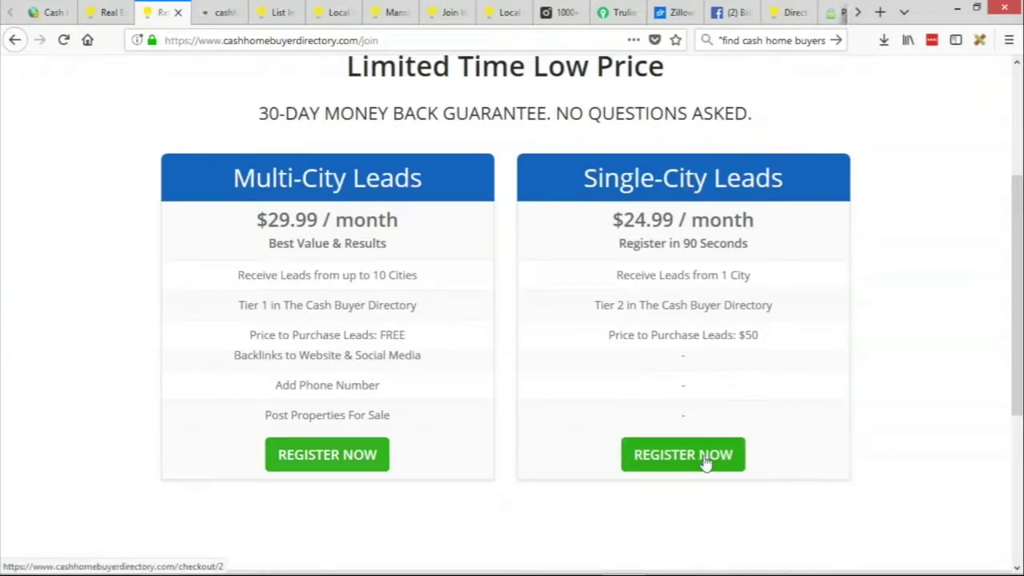
click(224, 12)
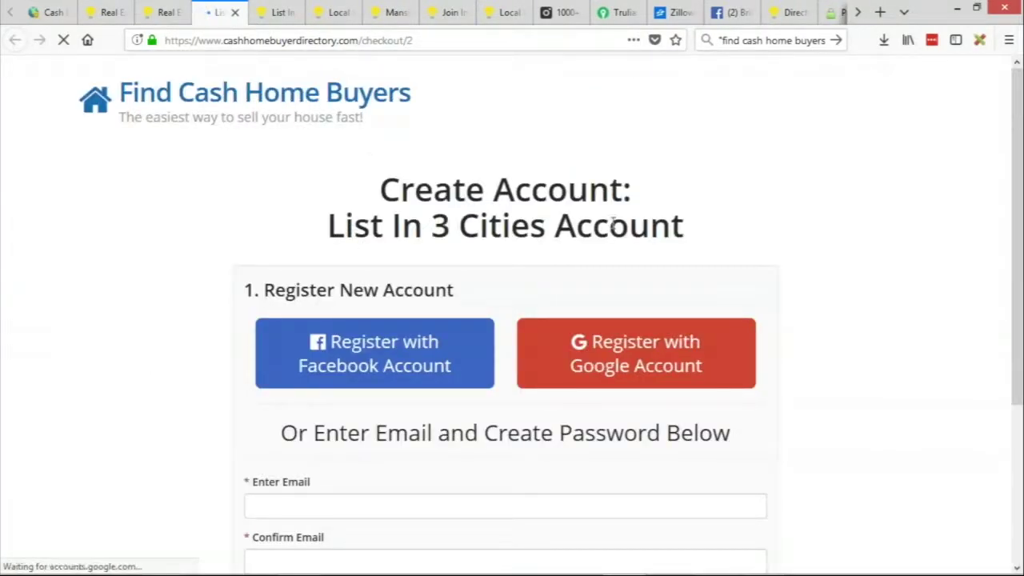
drag(339, 225, 687, 225)
click(336, 226)
drag(336, 226, 670, 226)
click(164, 12)
drag(583, 177, 825, 181)
click(610, 172)
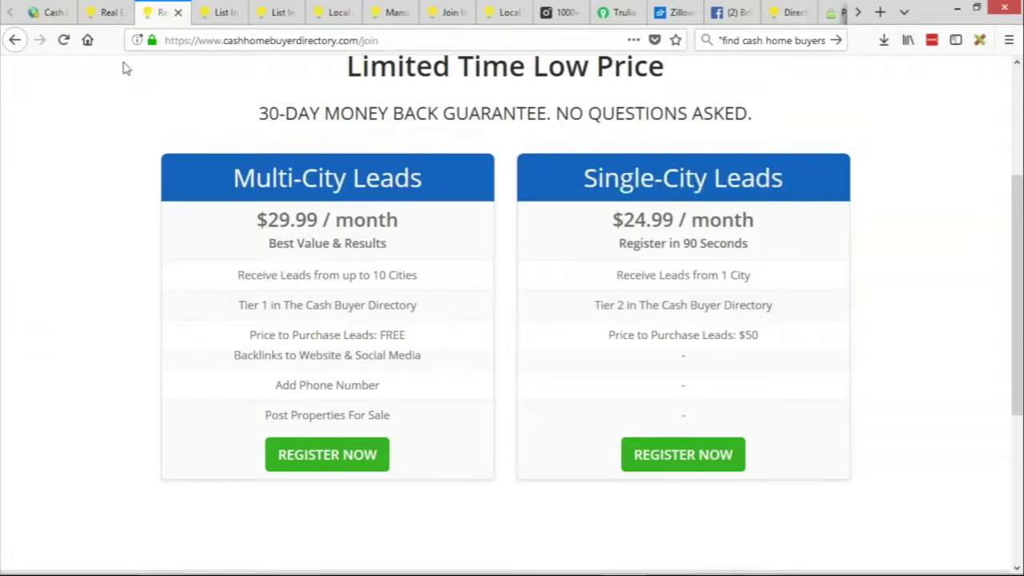
Review the headline, plan titles and listed benefits on the two-plan version of the join page.
click(108, 12)
click(161, 13)
drag(515, 259, 509, 262)
scroll(506, 268, up, 2)
click(497, 270)
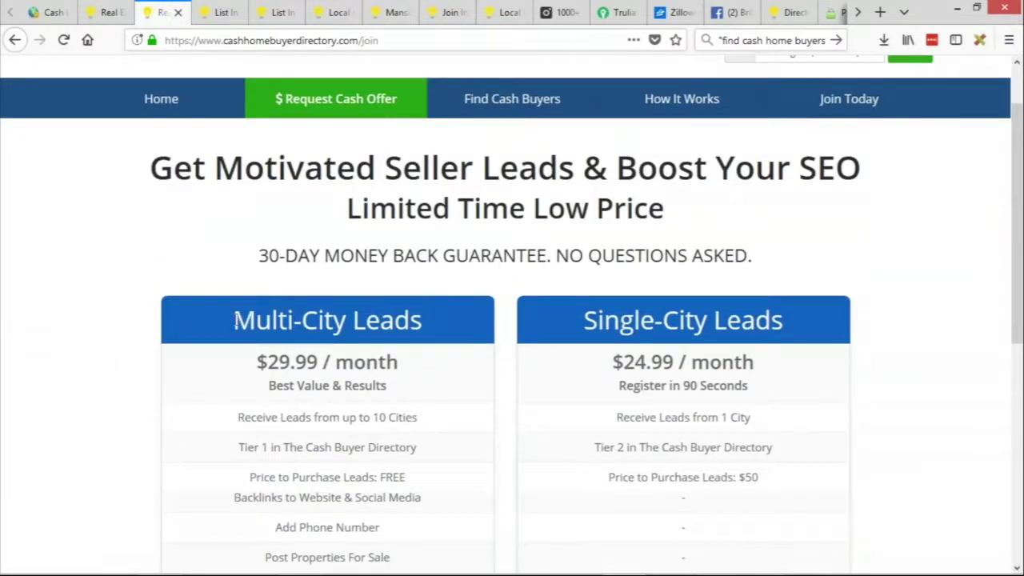
drag(234, 320, 468, 315)
click(469, 315)
scroll(573, 299, up, 1)
scroll(544, 315, down, 2)
drag(234, 248, 374, 242)
click(375, 243)
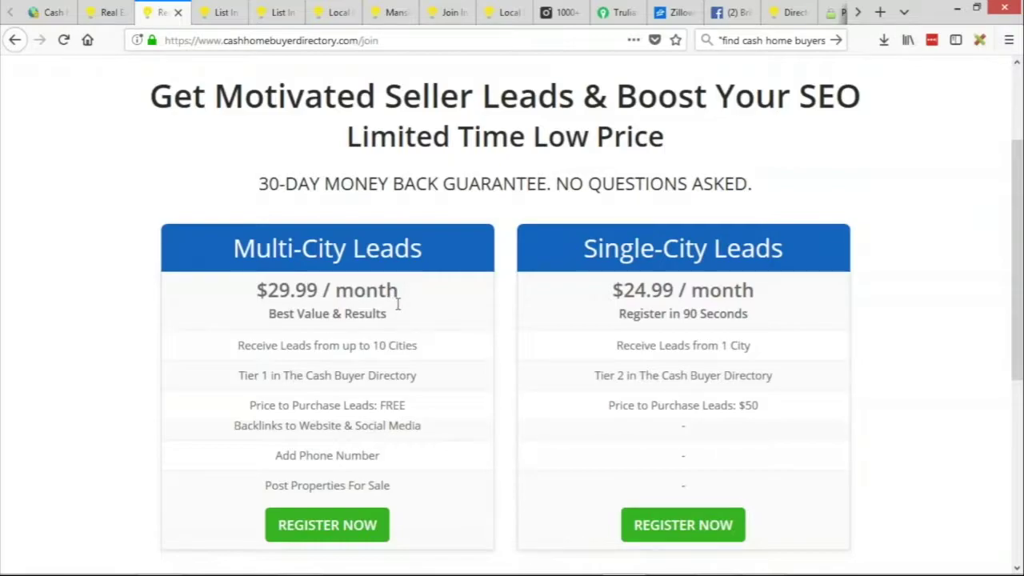
scroll(592, 248, down, 1)
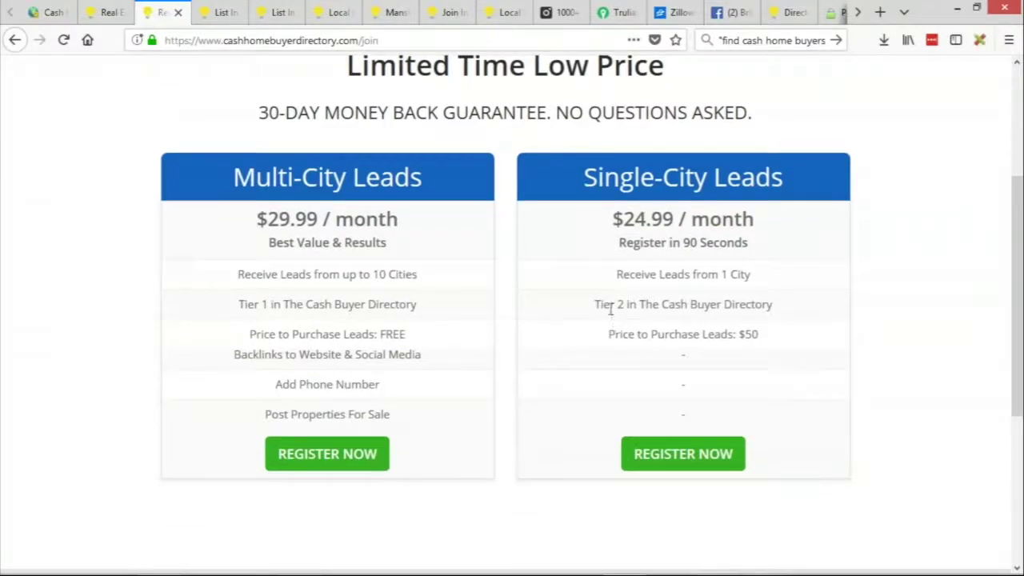
scroll(613, 316, up, 3)
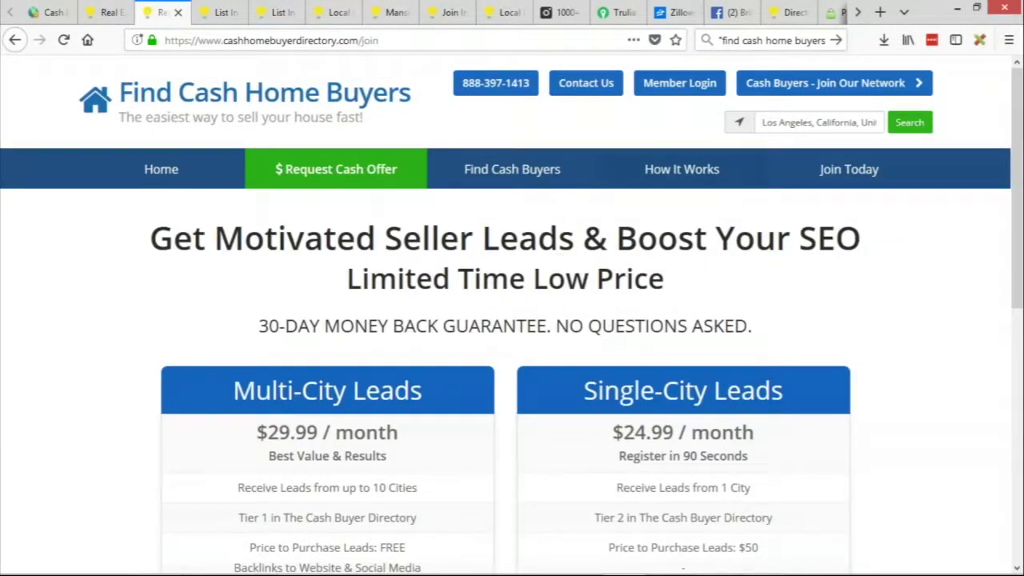
Inspect the quoted phrase "find cash home buyers" in the browser's web search field without running a search.
drag(722, 41, 822, 41)
click(791, 40)
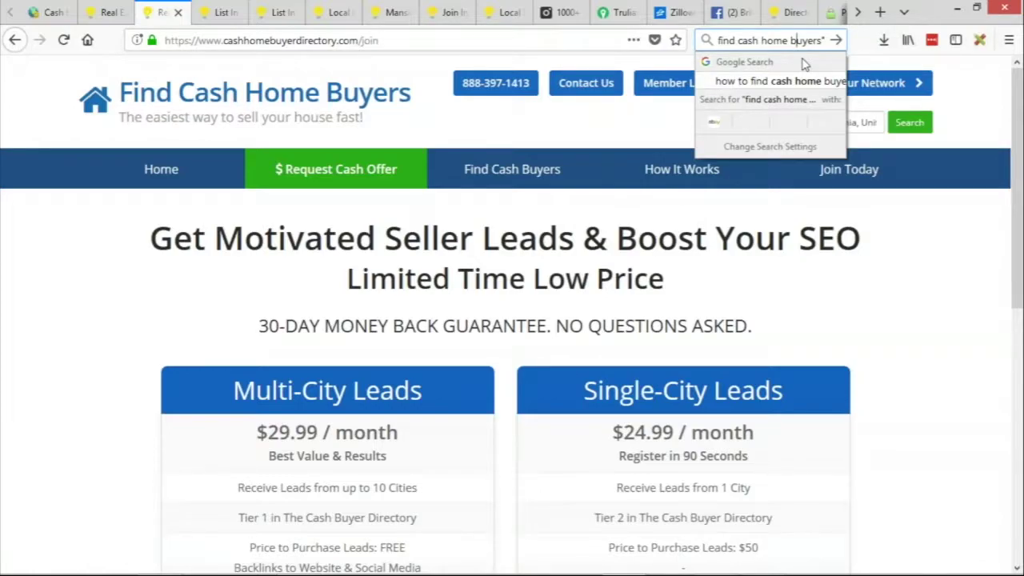
click(657, 242)
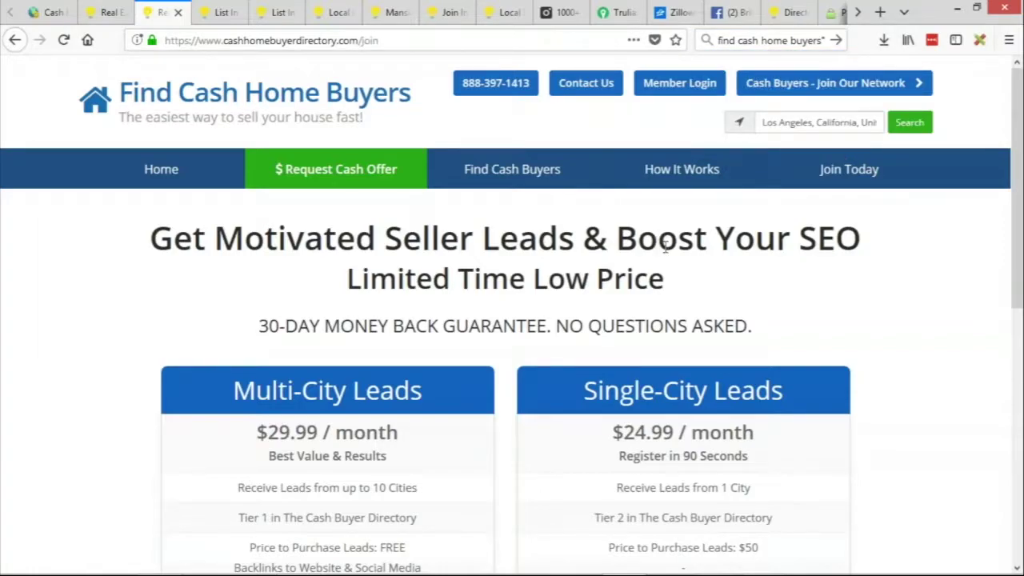
Look over the Find Cash Home Buyers home page, then switch to the Showcase Winner slide in PowerPoint.
click(195, 92)
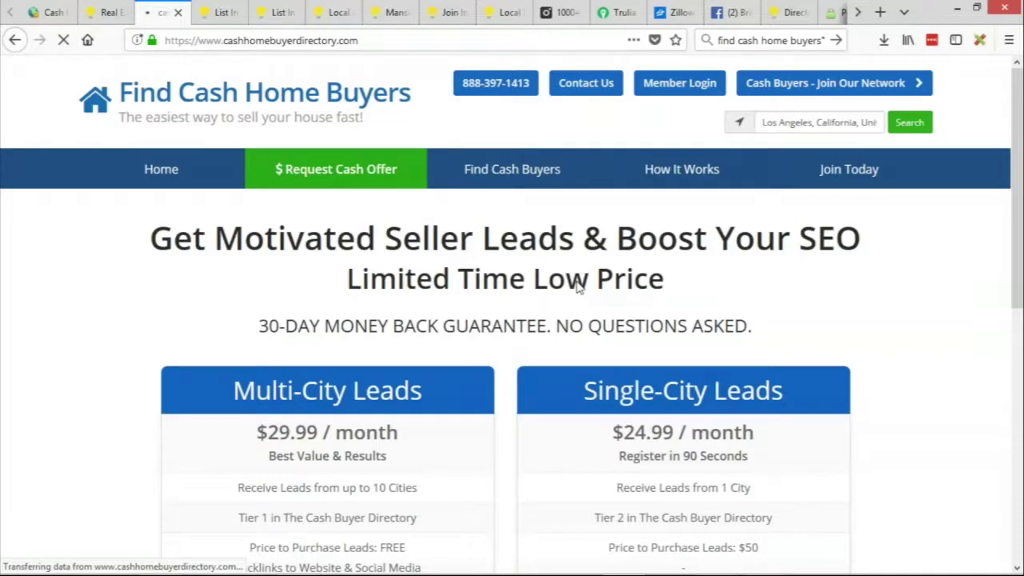
scroll(461, 307, down, 5)
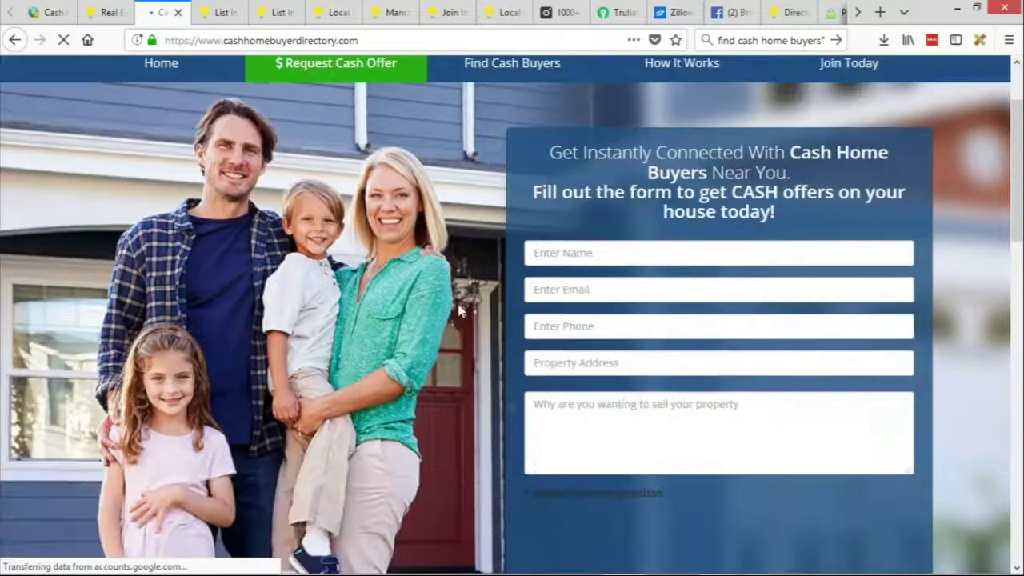
scroll(461, 307, down, 4)
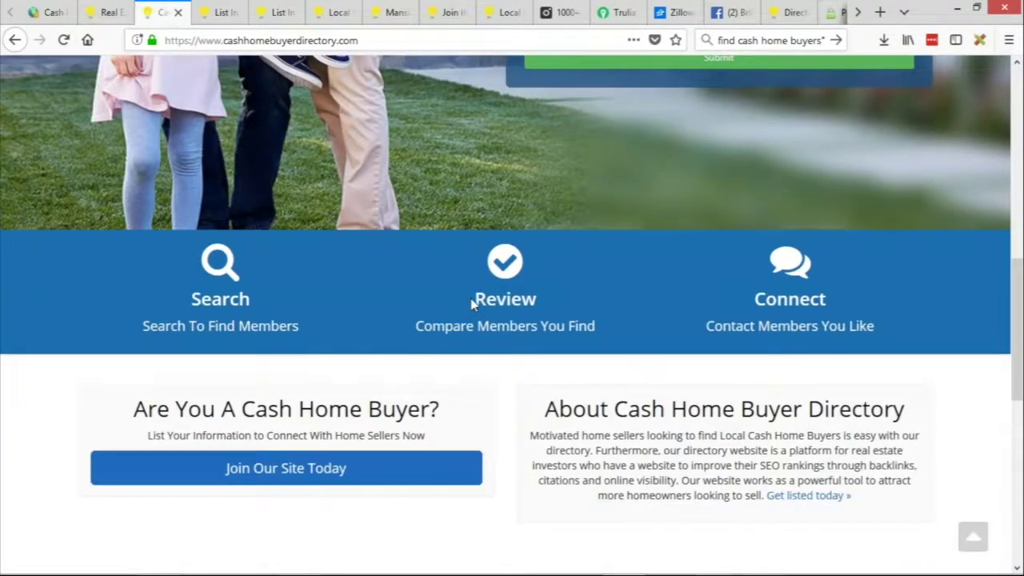
scroll(470, 300, up, 7)
scroll(472, 272, up, 2)
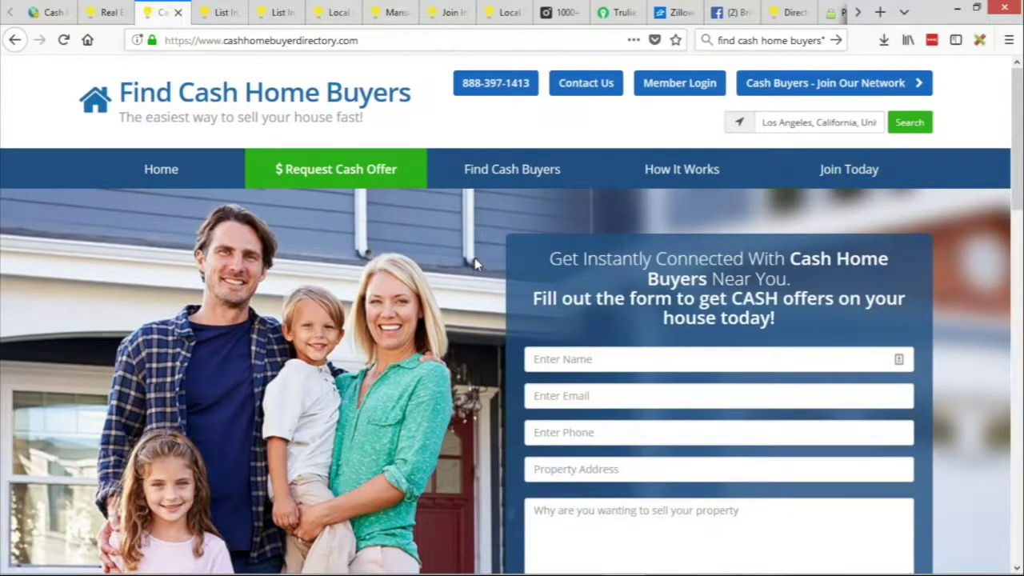
key(alt+Tab)
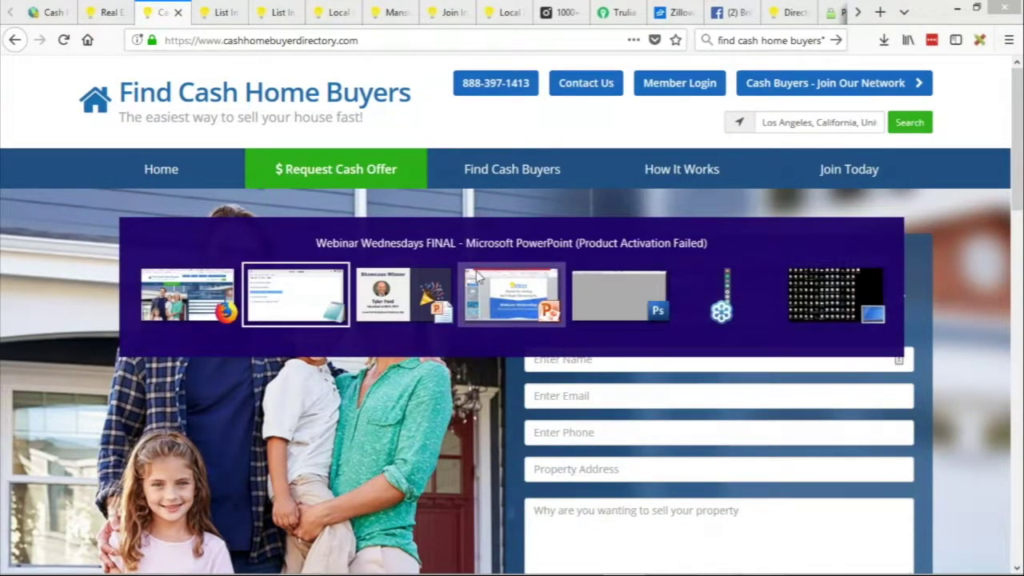
click(475, 276)
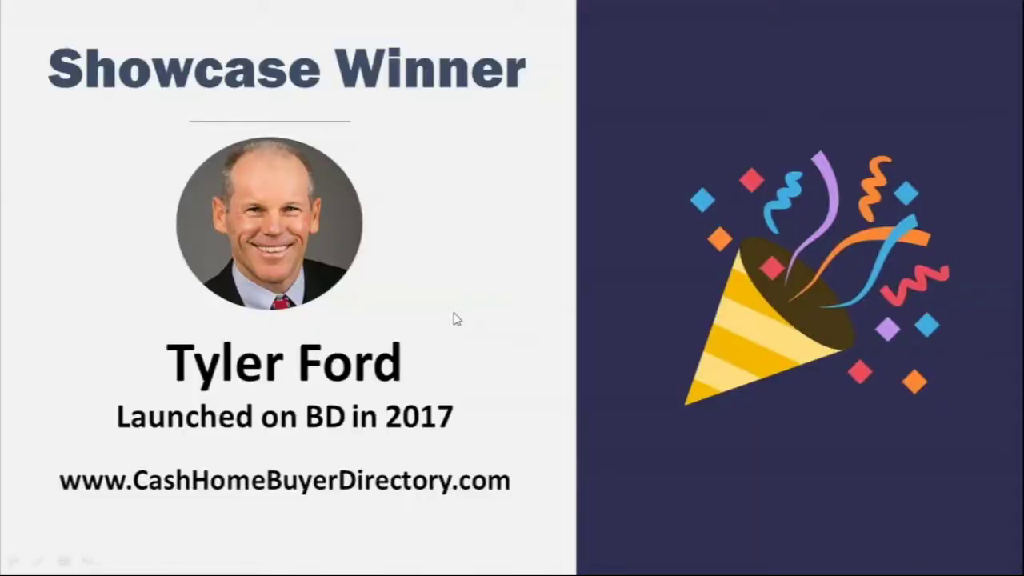